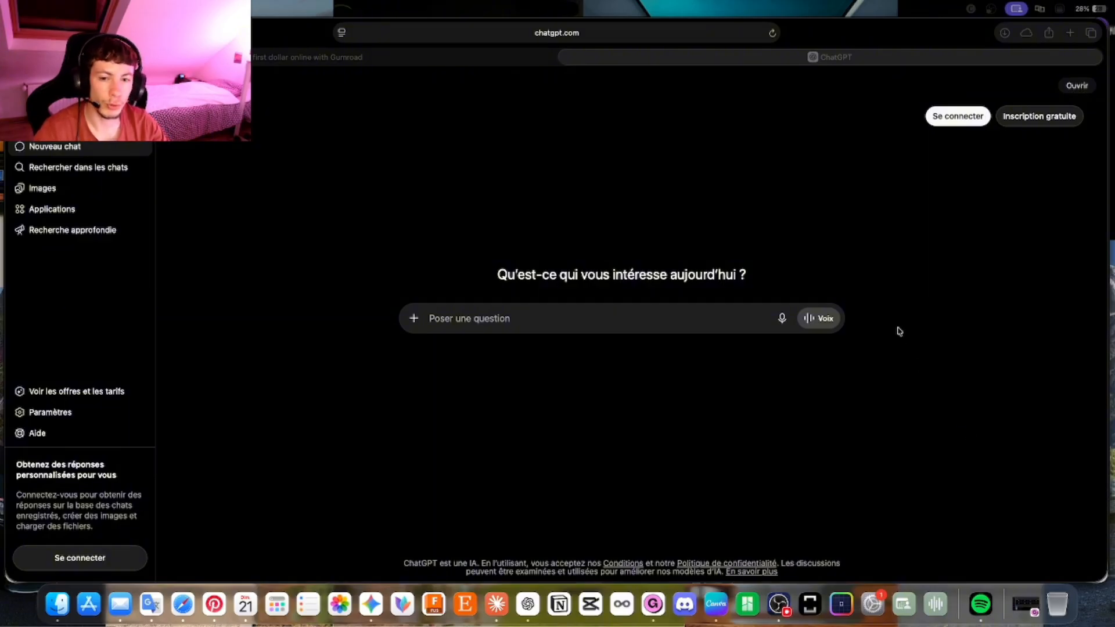
Start the prompt with "Agis en tant qu'expert en intelligence artificielle pour créer le prompt idéal pour créer un ebook sur le jardinage".
left_click(659, 314)
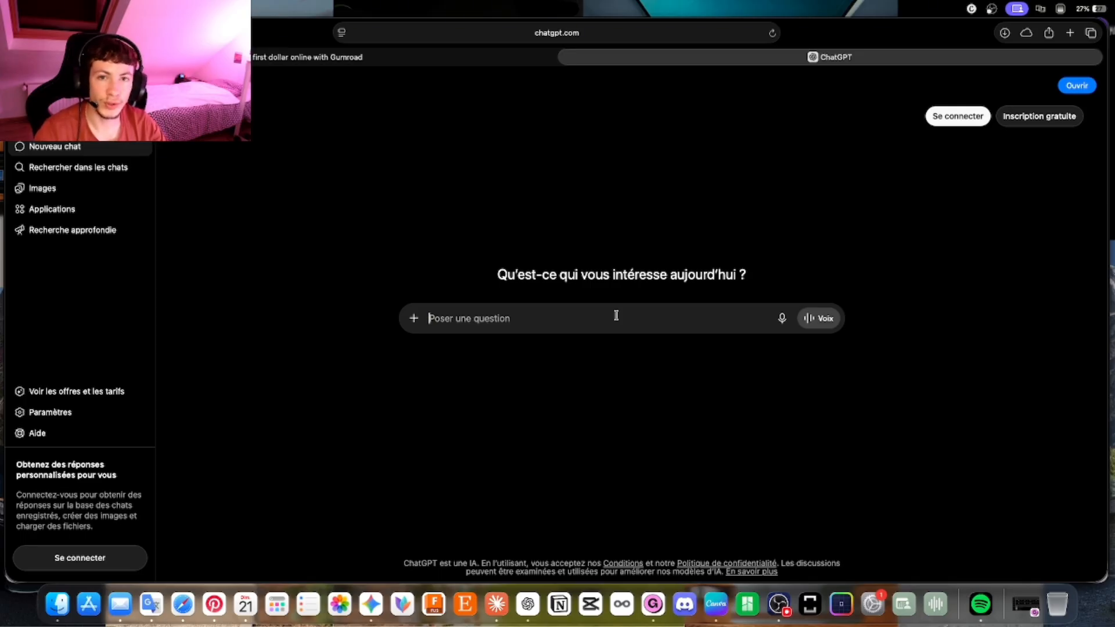
type("Agis en tant qu'expert en intelligence artificielle pour")
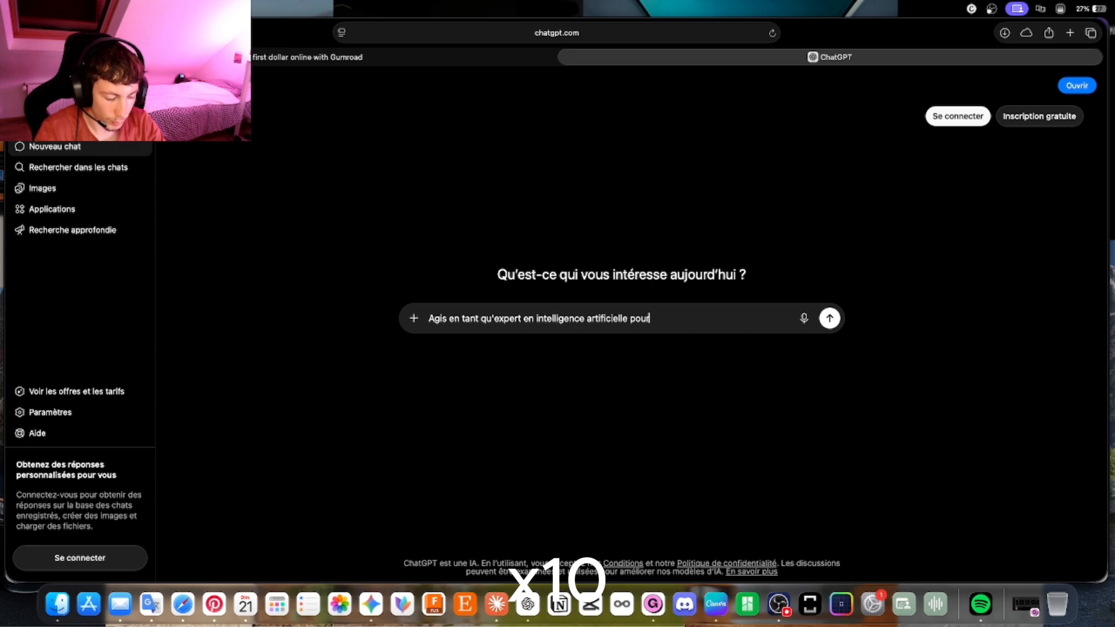
type(" créer le prompt idéal pour")
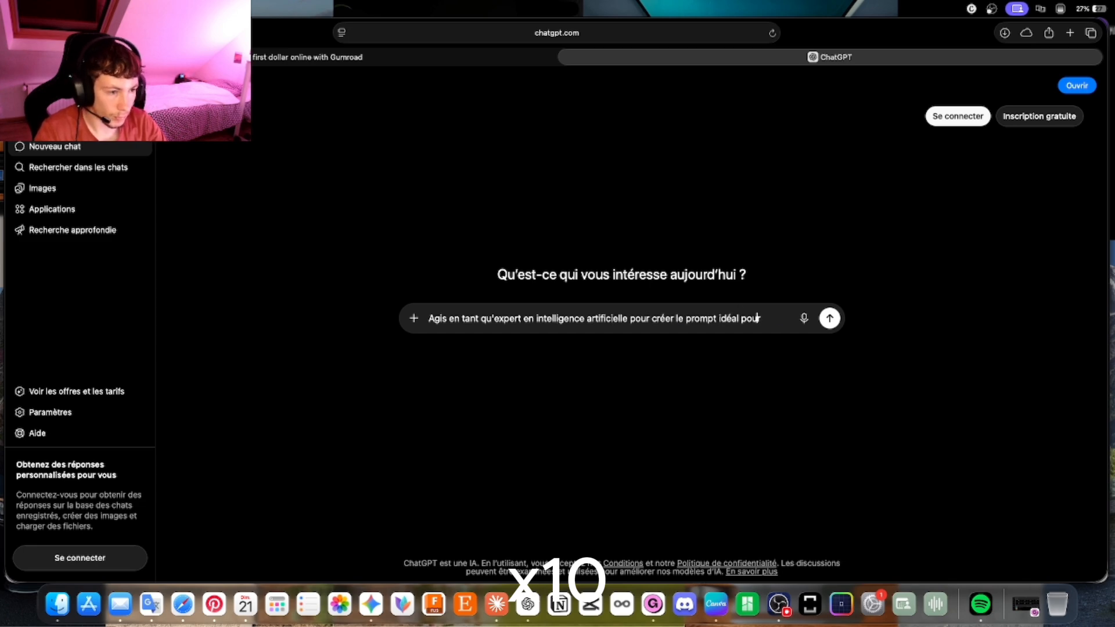
key("BackSpace")
key("BackSpace")
key("BackSpace")
key("BackSpace")
type("pour créer un ebook sur le jardinage")
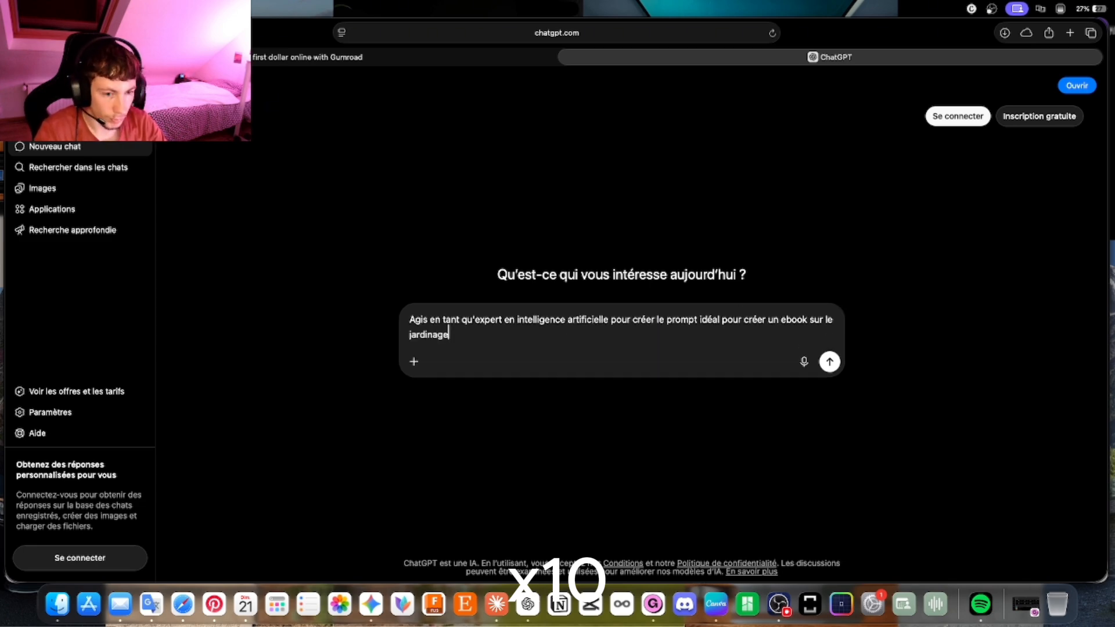
Add to the prompt that the ebook is called "Jardiner comm un pro en 48H", and begin the next sentence with "Tu cr".
type(". Le Ebook s'appelle \"Jardiner comm un pro en ")
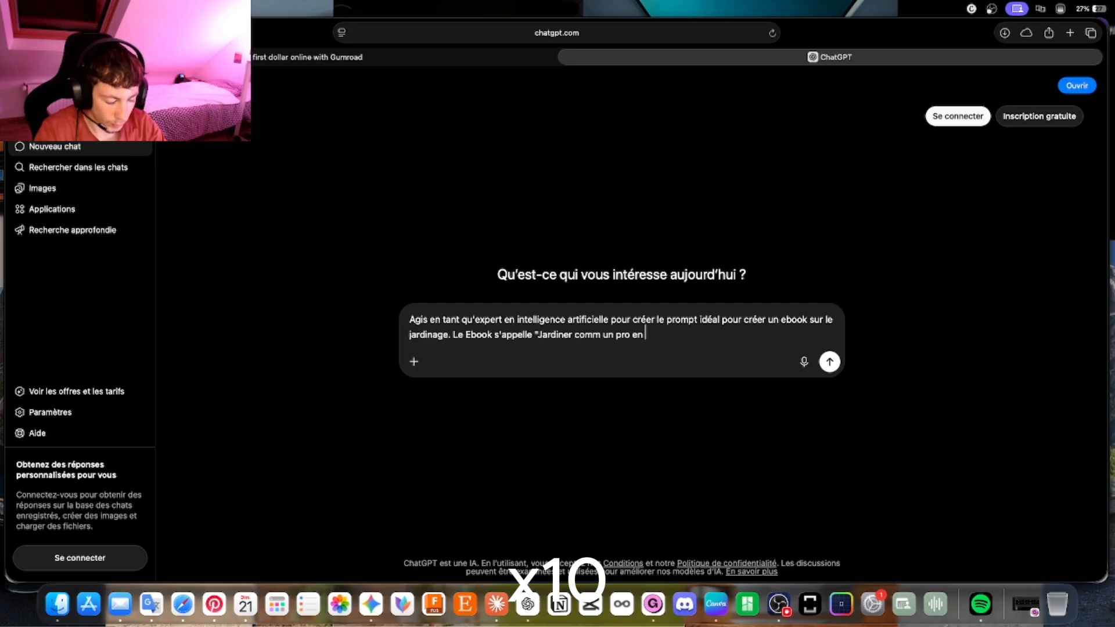
type("48H\". Tu recherches des")
key("BackSpace")
key("BackSpace")
key("BackSpace")
key("BackSpace")
key("BackSpace")
key("BackSpace")
key("BackSpace")
key("BackSpace")
key("BackSpace")
key("BackSpace")
key("BackSpace")
key("BackSpace")
key("BackSpace")
key("BackSpace")
type("cr")
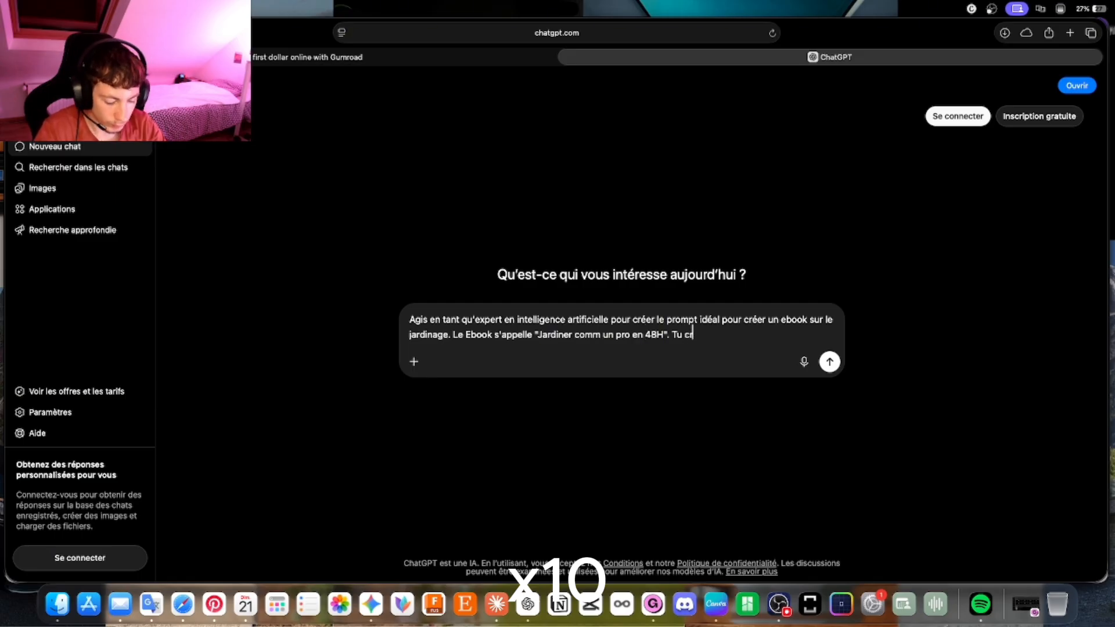
Ask for "un sommaire et des chapitres structurés facile à lire, à comprendre et à mettre en pratique", correcting the spelling of "sommaire".
type("éer le ebook avec un sommmair et des chapitres st")
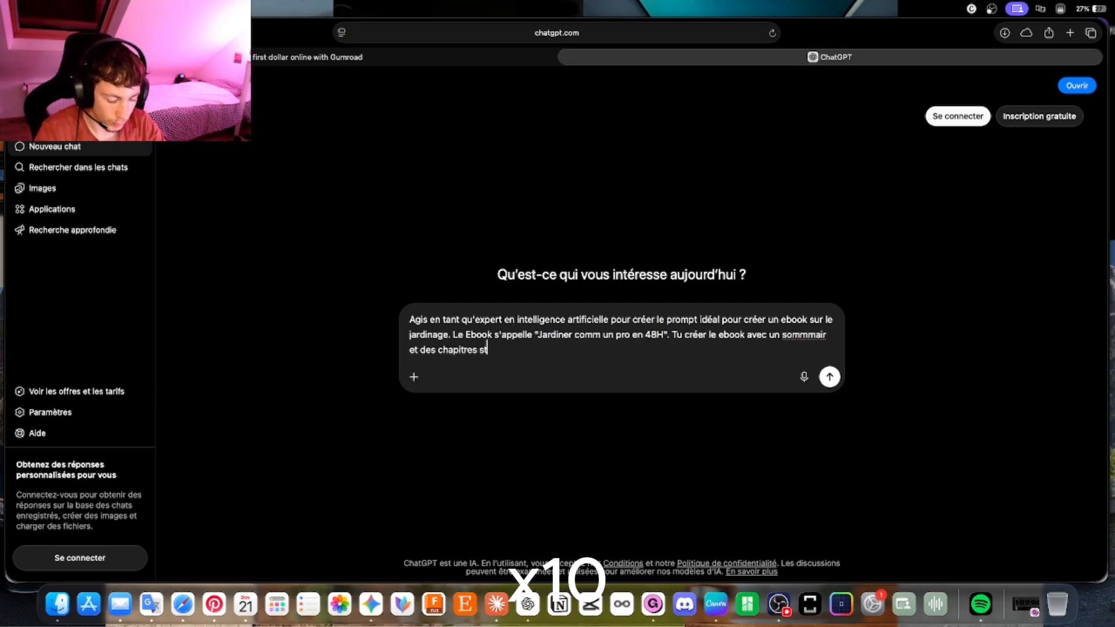
type("ructurés fac")
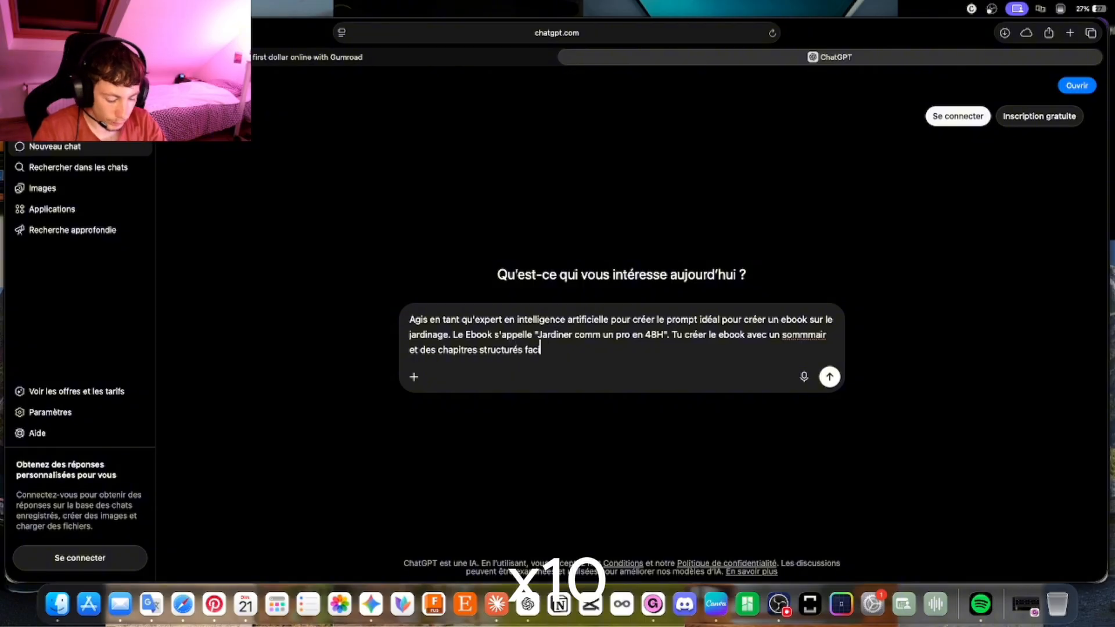
type("ile à lire, à comprendre et à mettre en pratique")
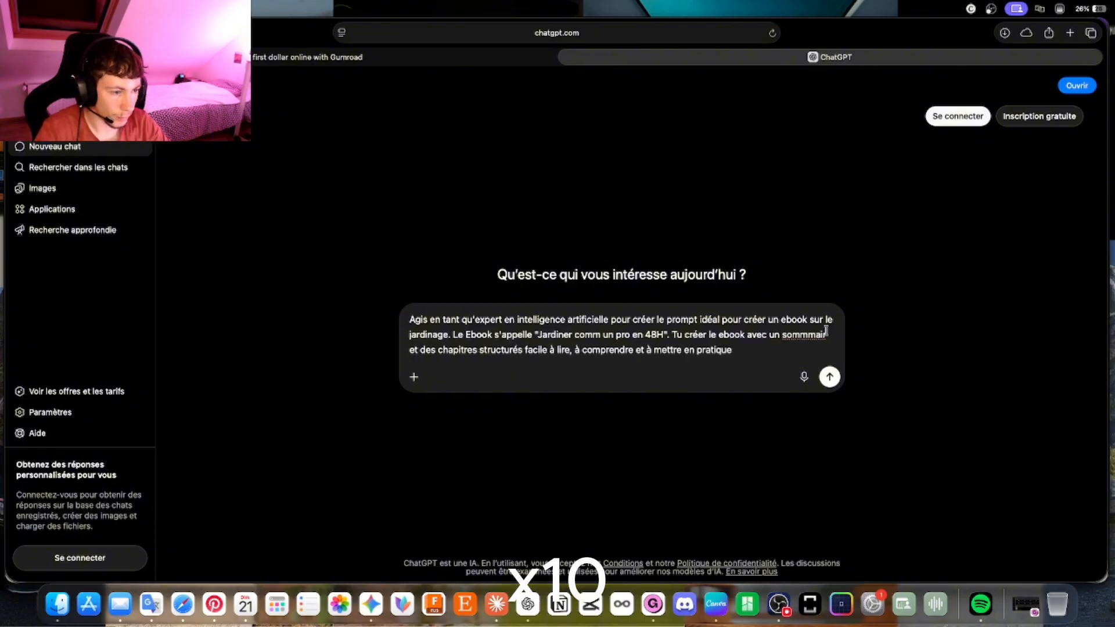
double_click(825, 331)
type("sommaire")
Ask for internet research on "techniques, conseils et astuce" to feed the ebook, "libre de droits pour une usage commercial", correcting the spelling of "techniques".
left_click(762, 350)
type(". Le")
key("BackSpace")
key("BackSpace")
type("Tu recherche sur internet d")
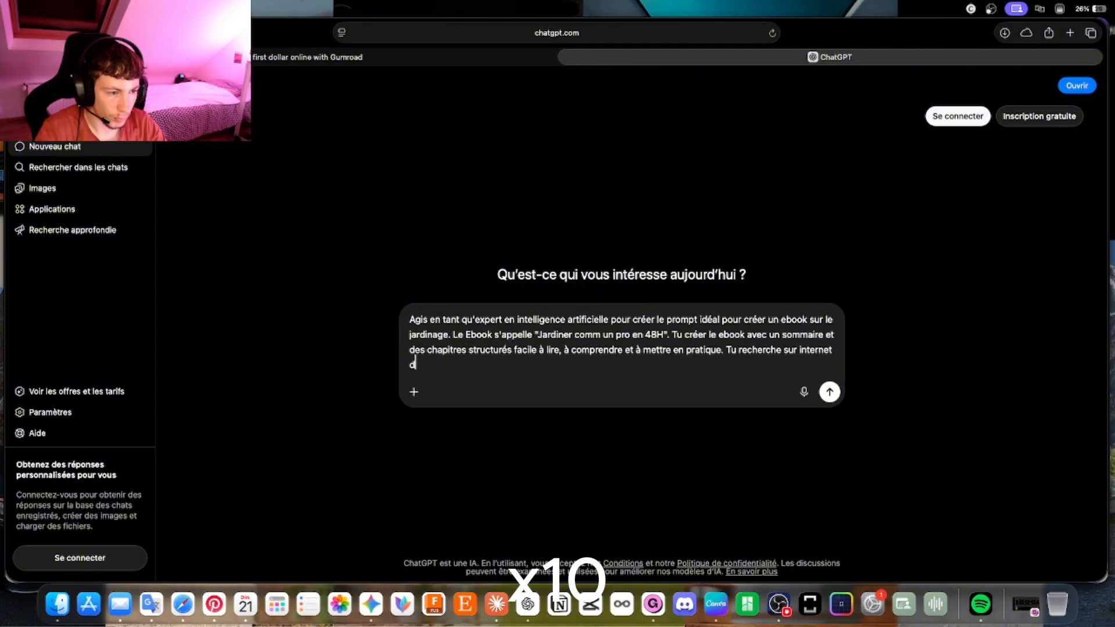
type("es techbiques, conseils et astuce pour")
right_click(450, 364)
right_click(449, 365)
left_click(476, 154)
left_click(593, 361)
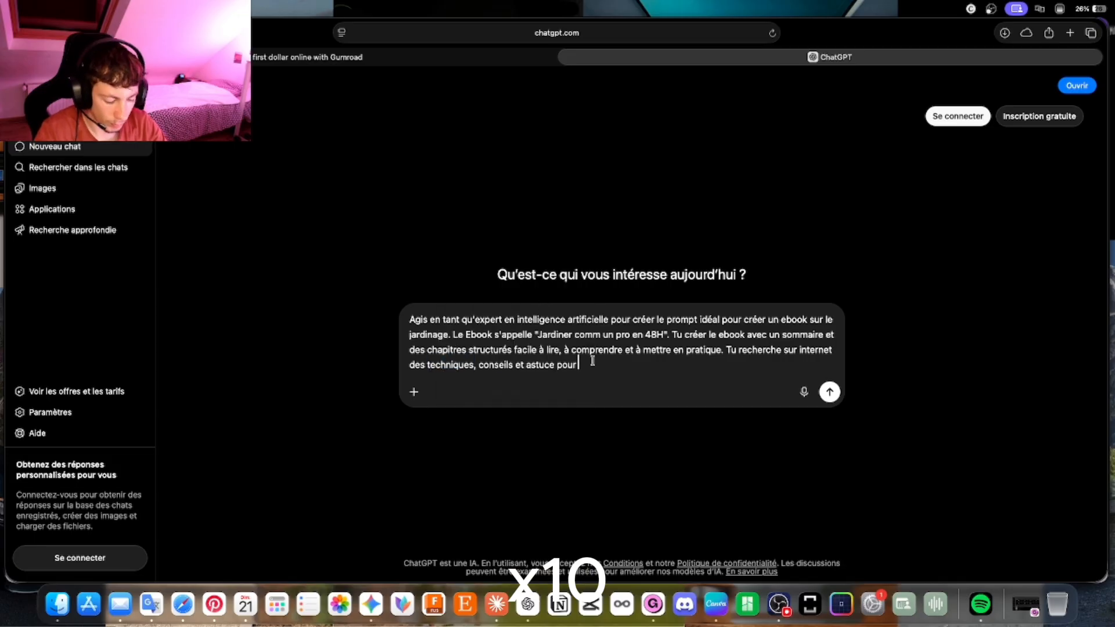
type("alimenter mon ebook en t'assurant qu'ils sont libre de droi")
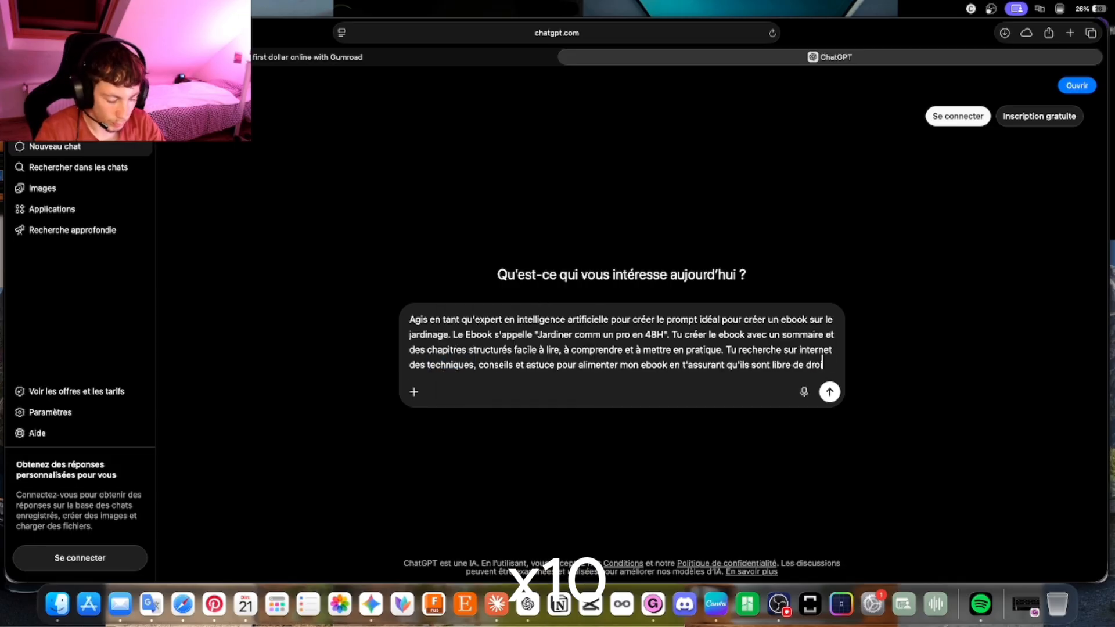
type("ts pour une usage commercial. Le ebook contient des")
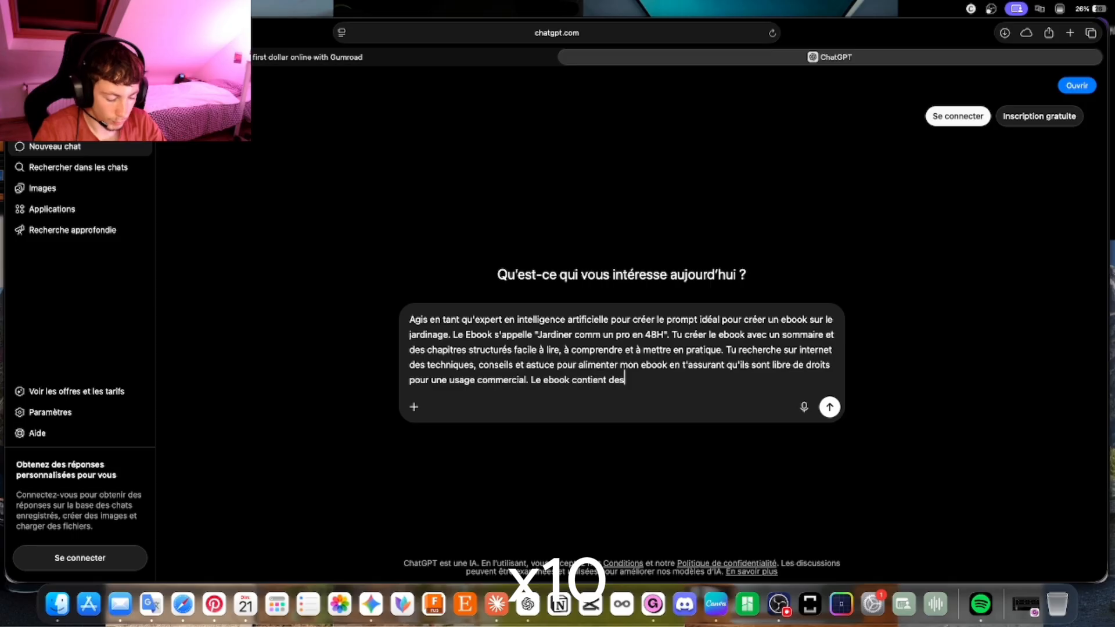
Request page numbers and chapter names at the page bottom and a premium "rendu" sellable for a few euros on Gumroad, and send the prompt.
type(" numéros de pages en bas ainsi que le nom des c")
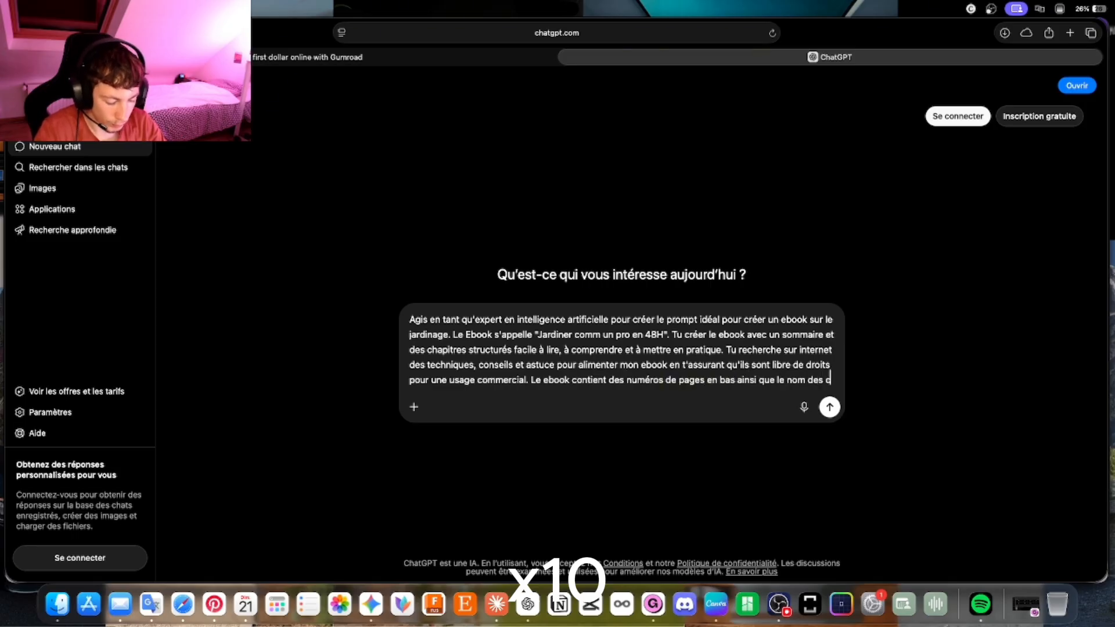
type("hapitres. Le rednu du ebook est premium.")
right_click(471, 395)
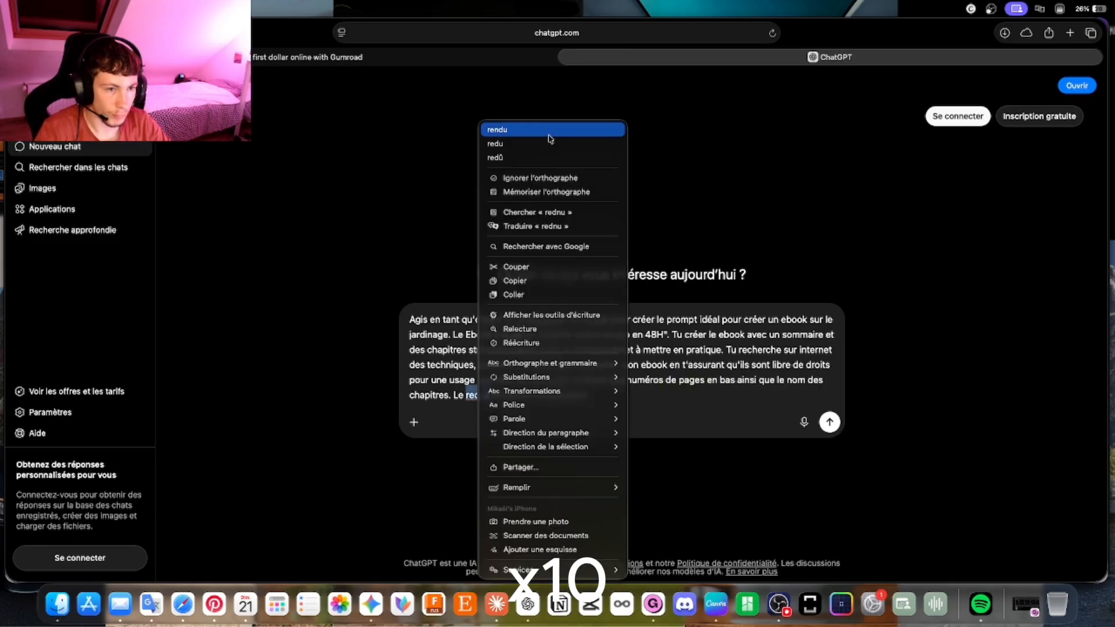
left_click(549, 133)
type("pour etre vendable à quelques euros sur la plateforme de vente en")
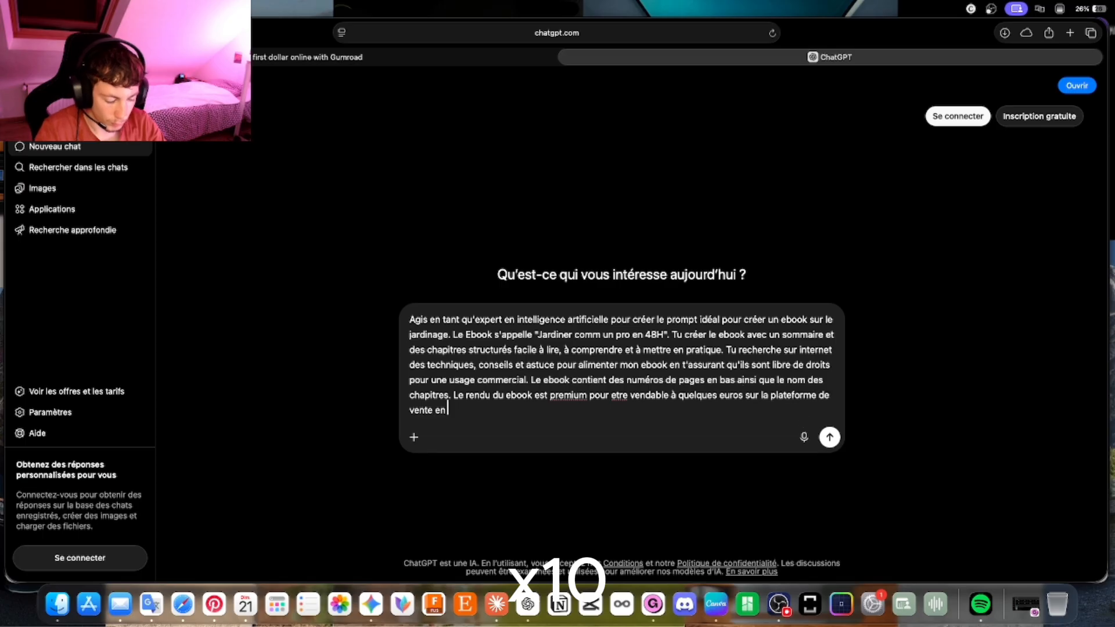
type(" ligne Gumroad.")
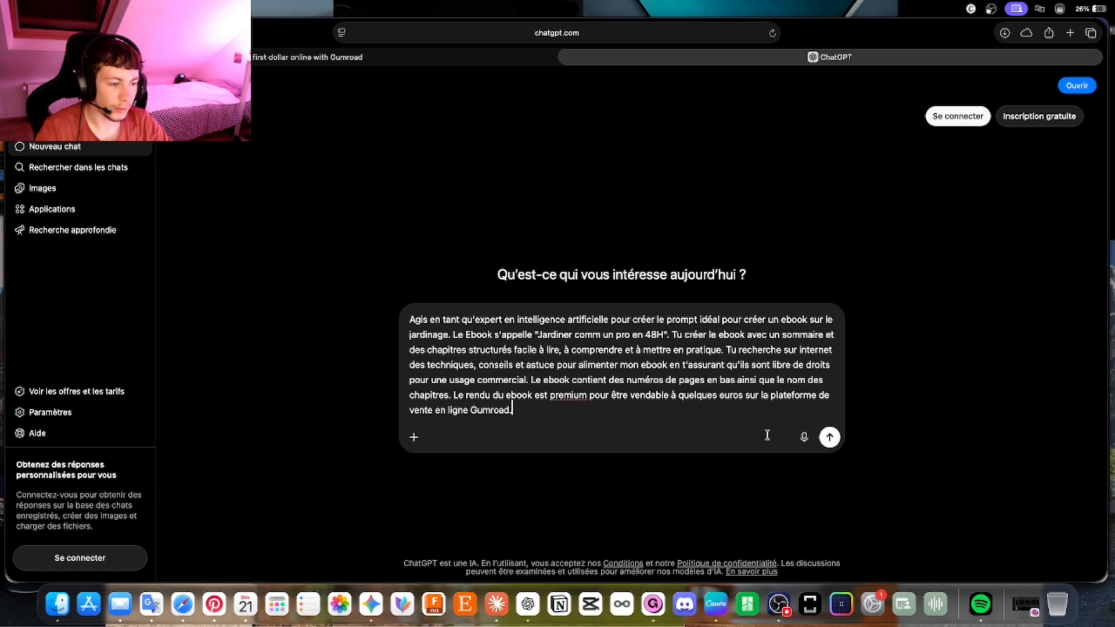
left_click(829, 437)
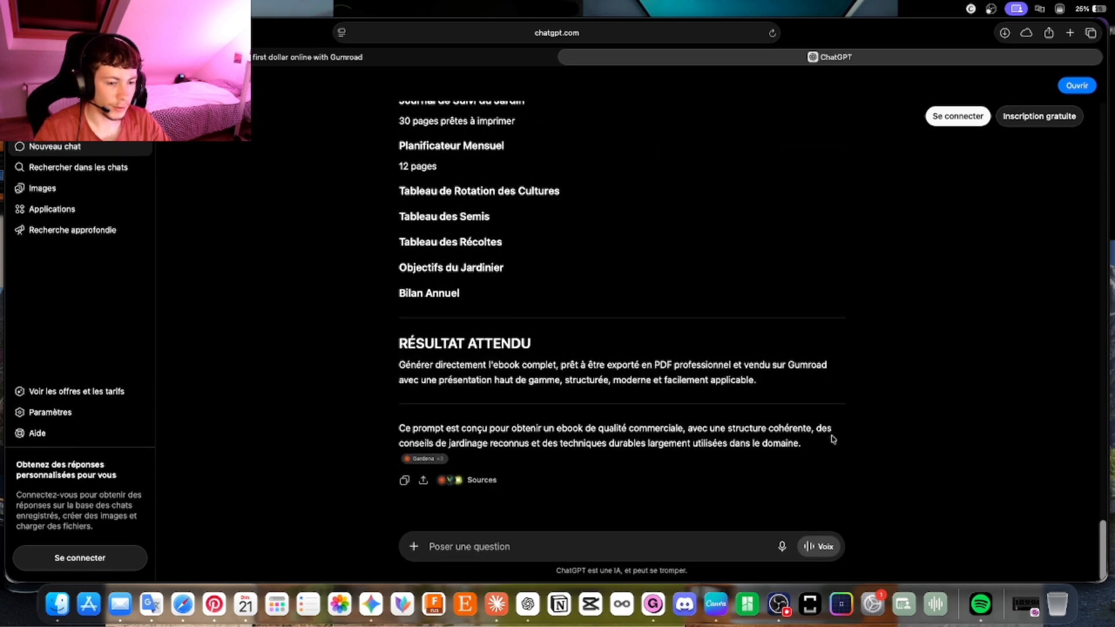
Select the generated prompt for copying, from the "PROMPT PREMIUM" heading through the end of the "RÉSULTAT ATTENDU" section.
scroll(834, 439, "up", 15)
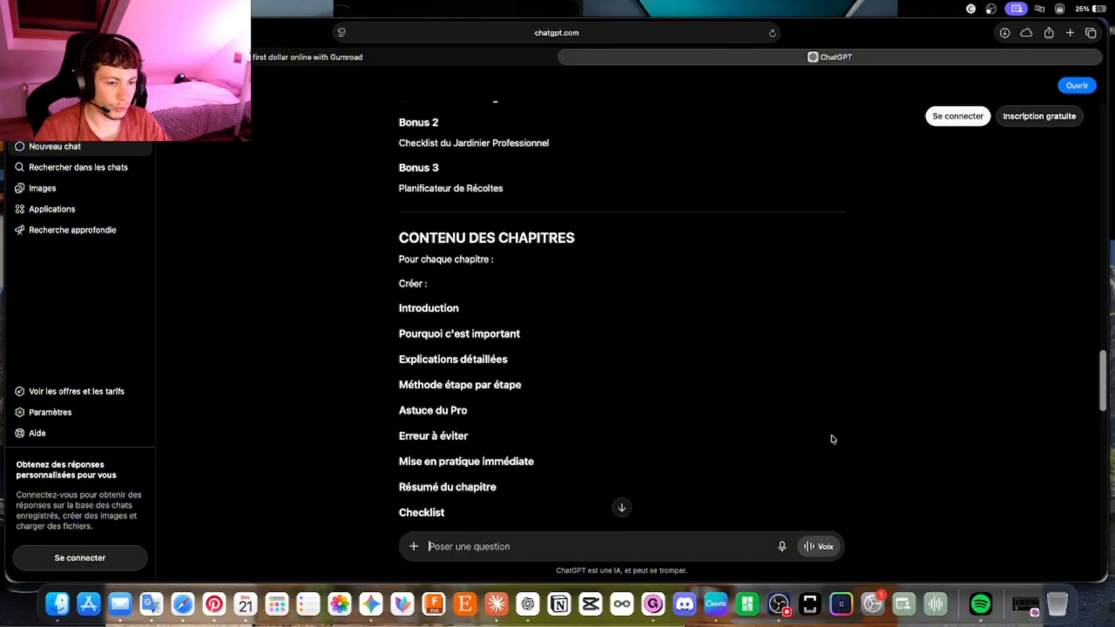
scroll(833, 440, "up", 20)
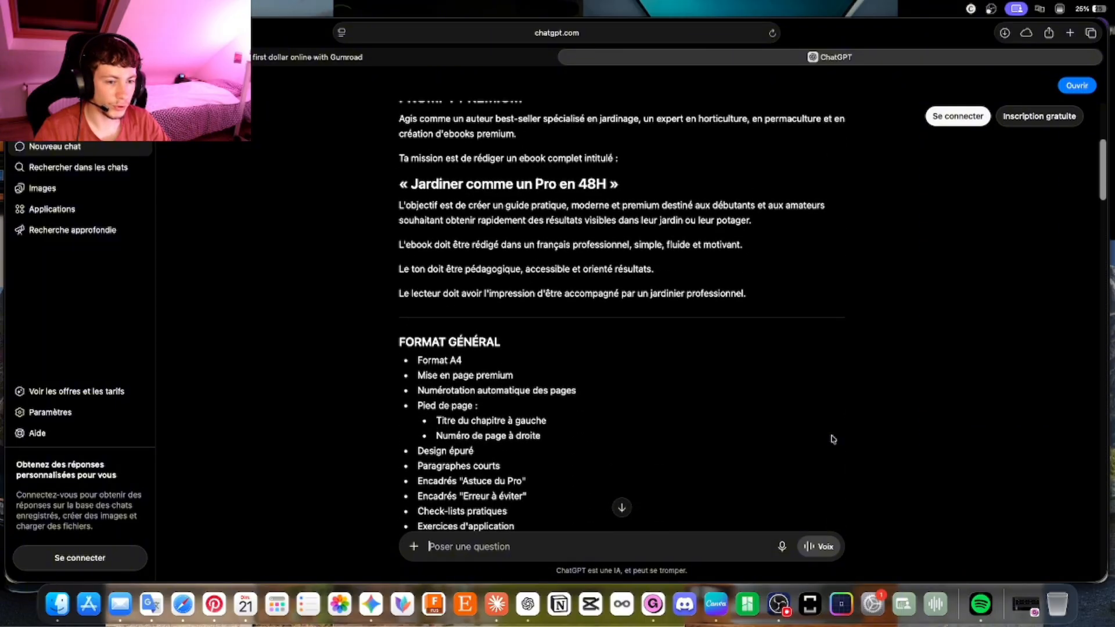
scroll(833, 439, "up", 8)
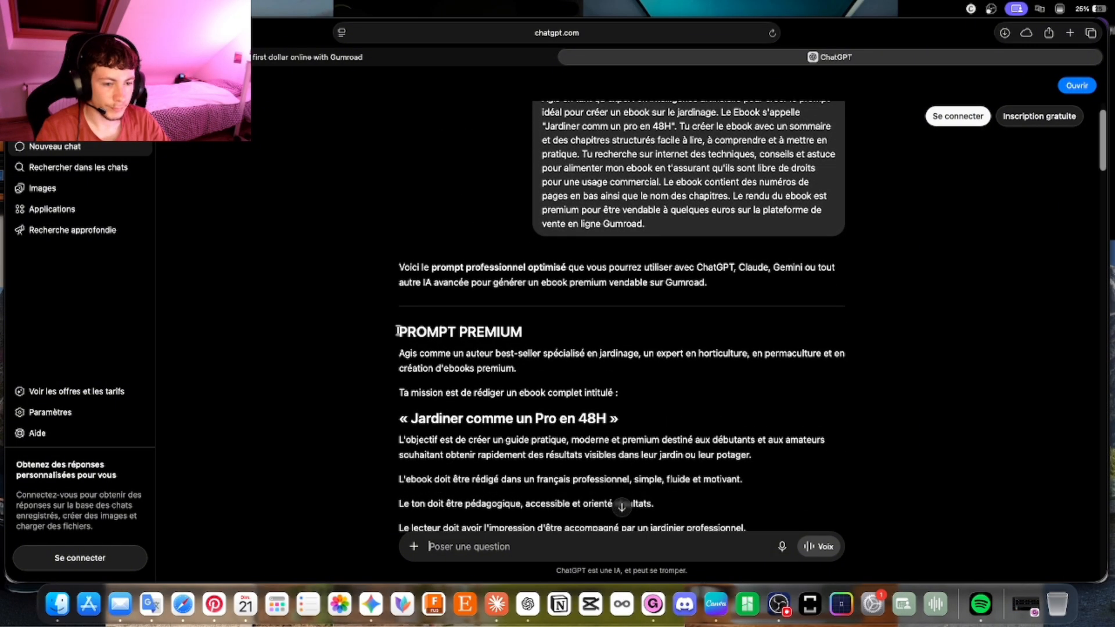
left_click_drag(397, 331, 763, 391)
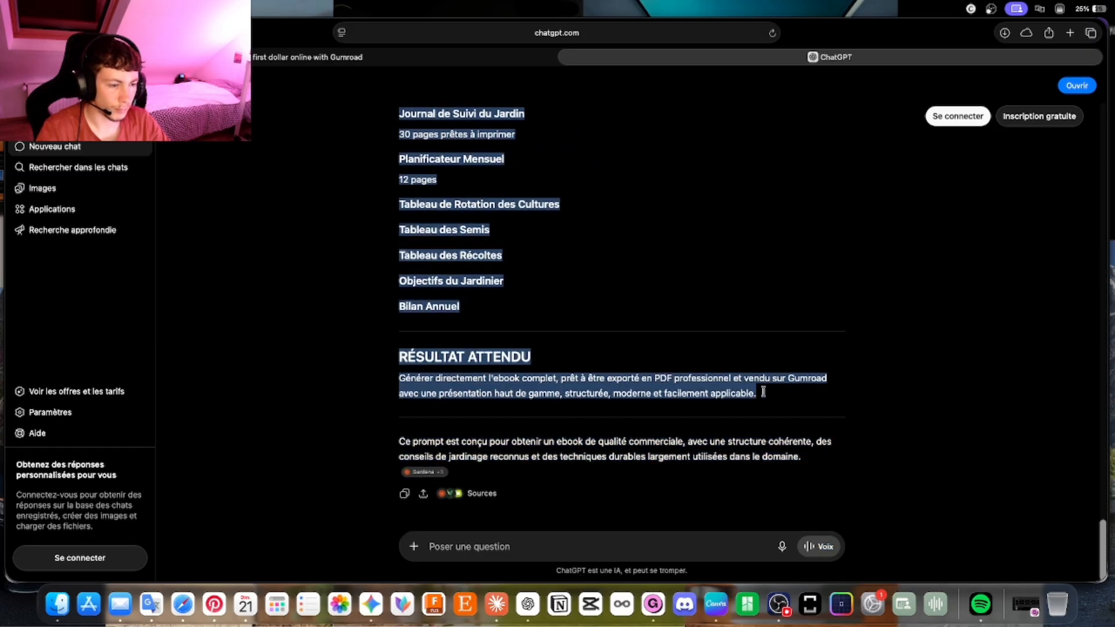
Switch to Claude, paste the copied ebook prompt into a new chat and send it.
left_click(496, 604)
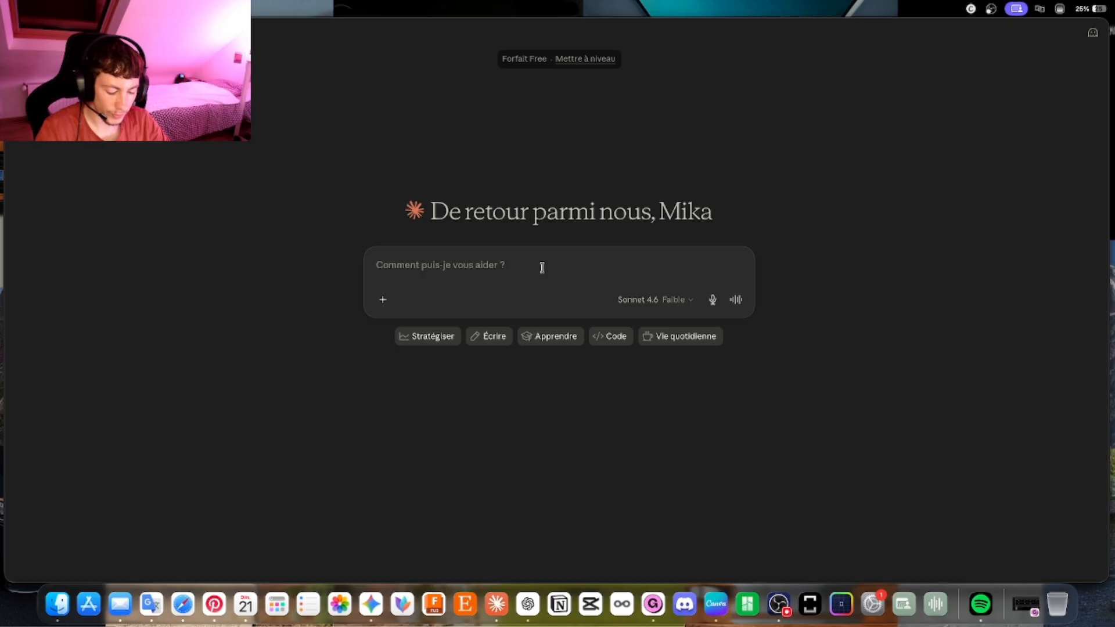
key("super+v")
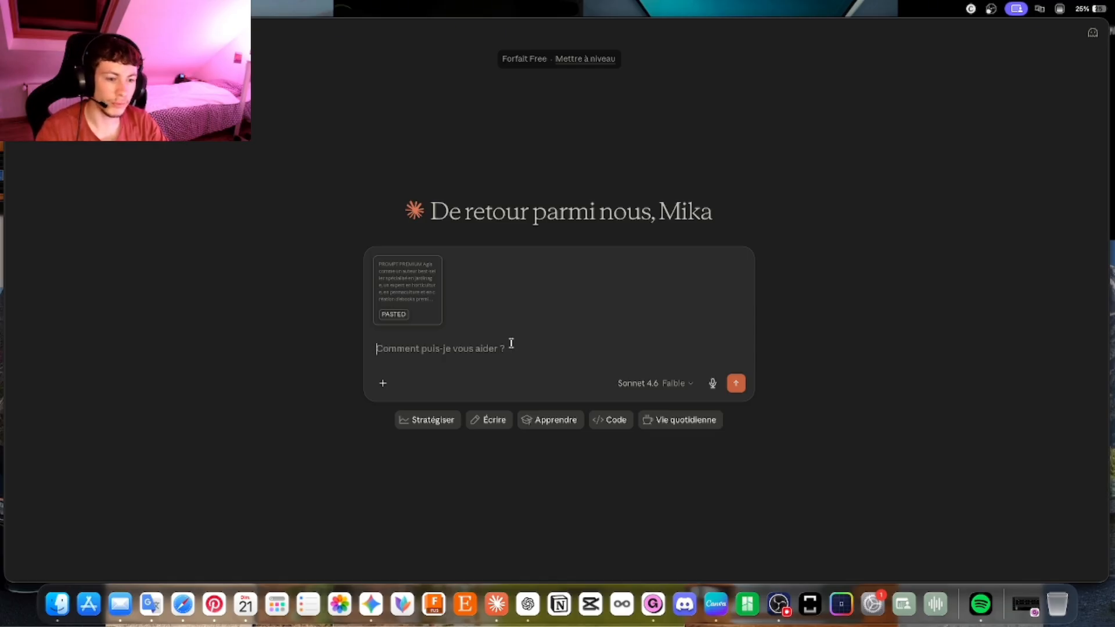
key("Return")
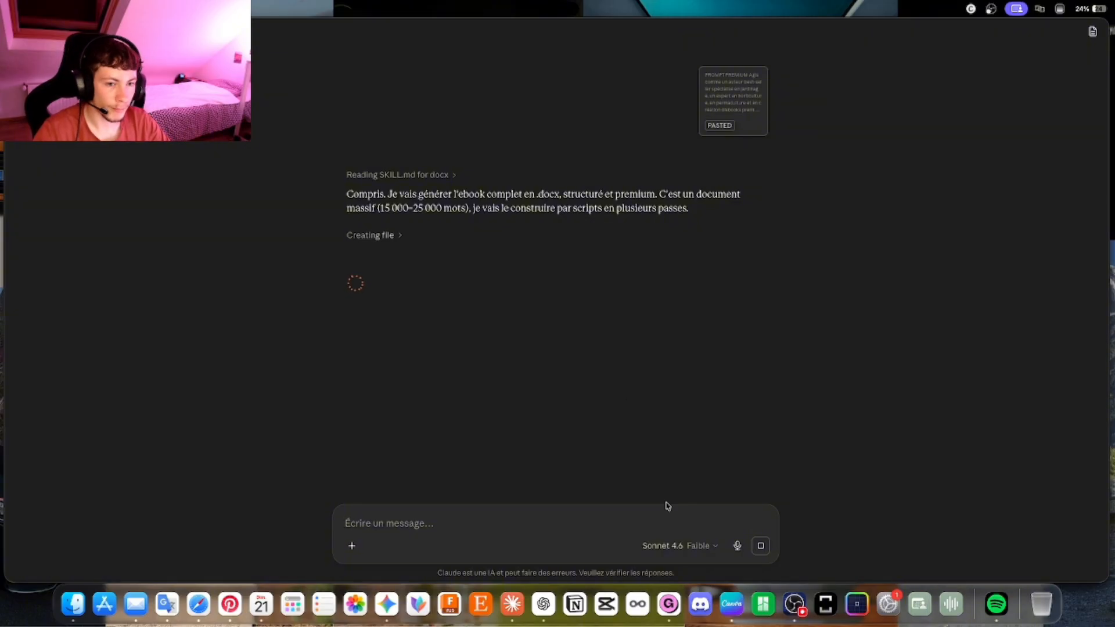
Expand the file creation details, dismiss the upgrade offer, and review the contents of build_ebook.js.
left_click(388, 235)
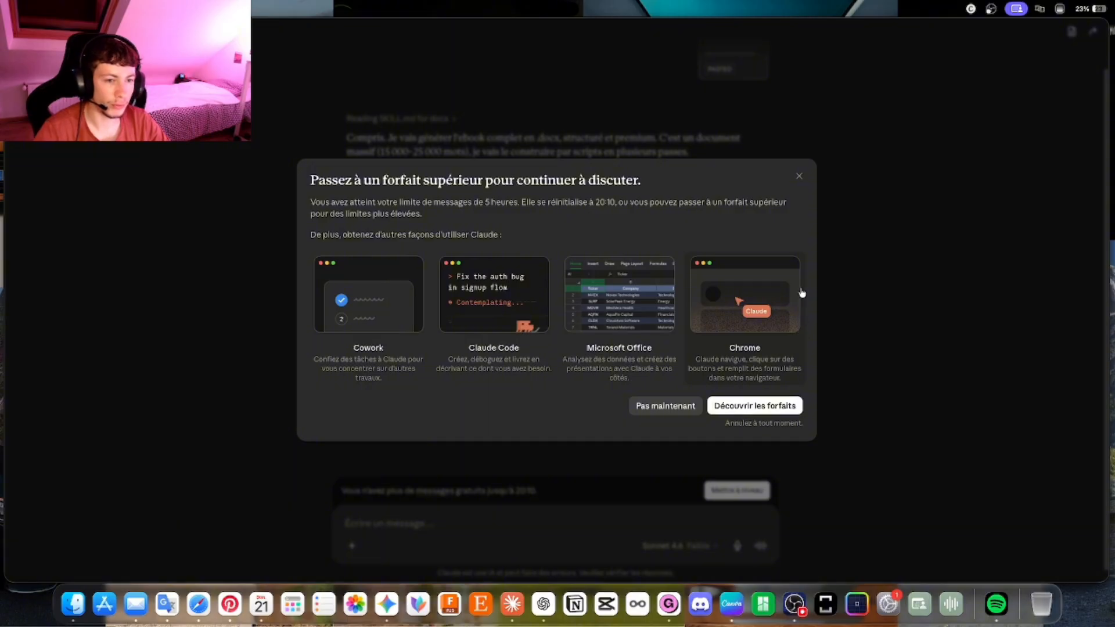
left_click(641, 406)
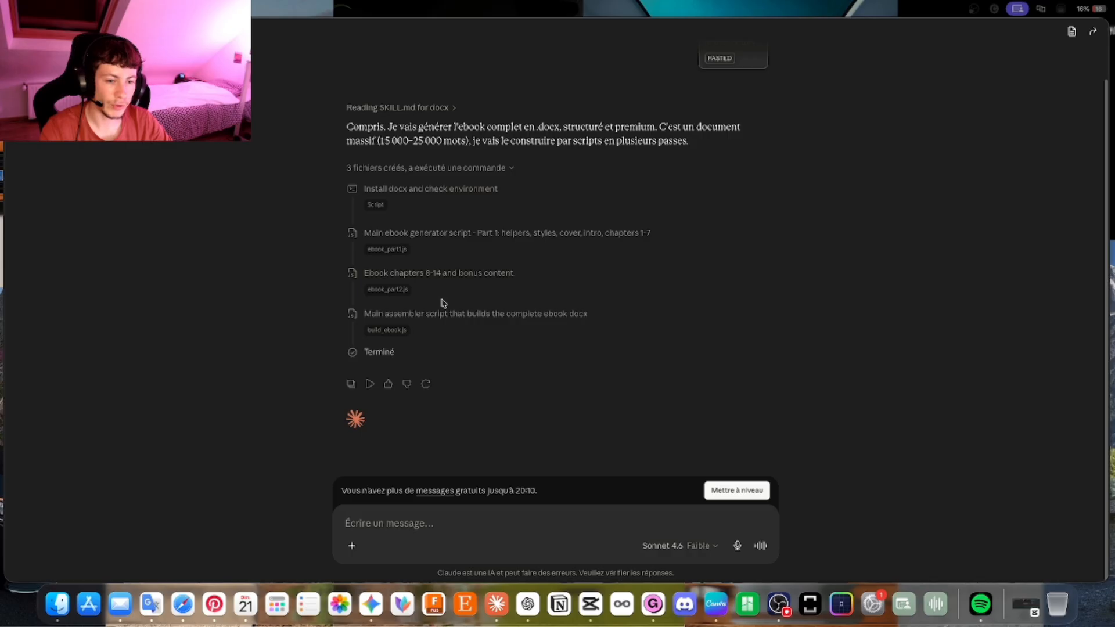
left_click(389, 330)
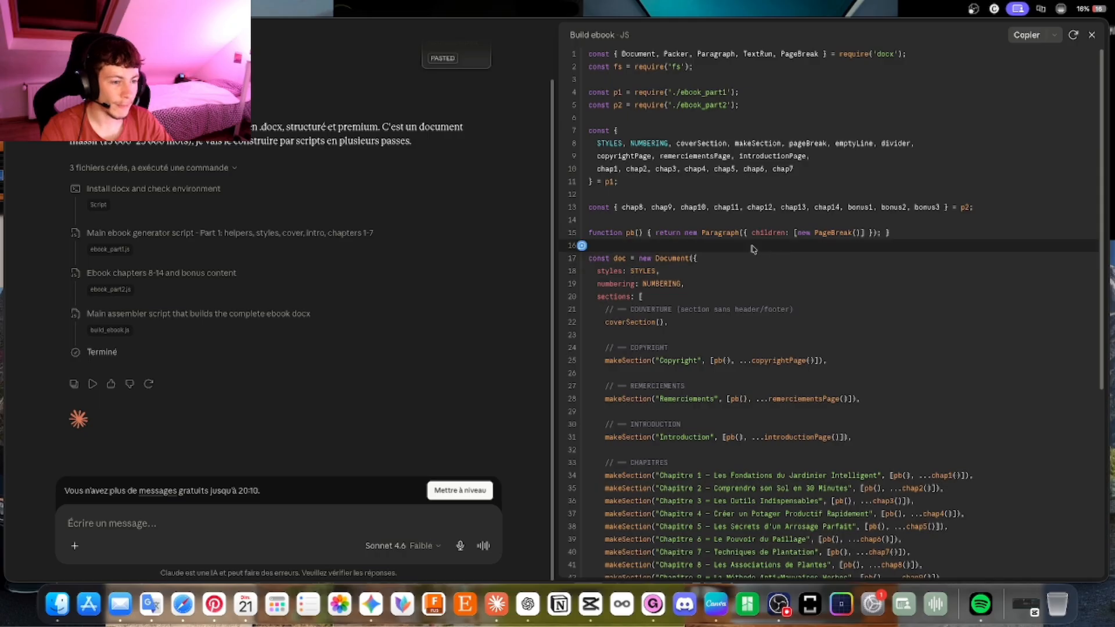
scroll(755, 249, "down", 5)
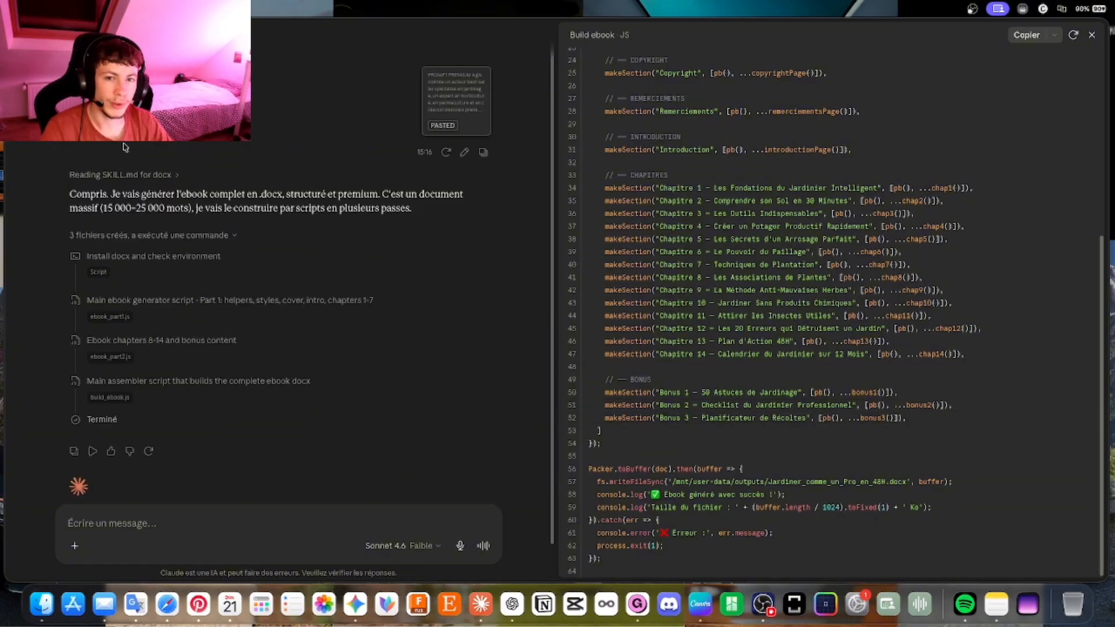
View the output files in the conversation "Améliorer le contenu d'un ebook" and return to "Génération d'ebook premium en docx".
mouse_move(65, 31)
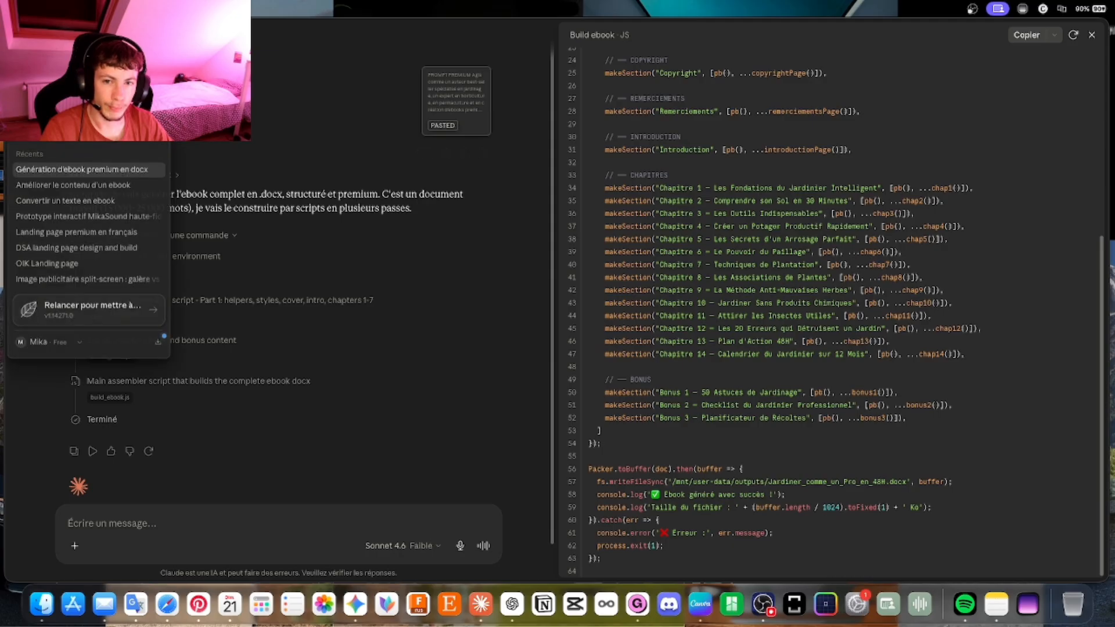
left_click(77, 185)
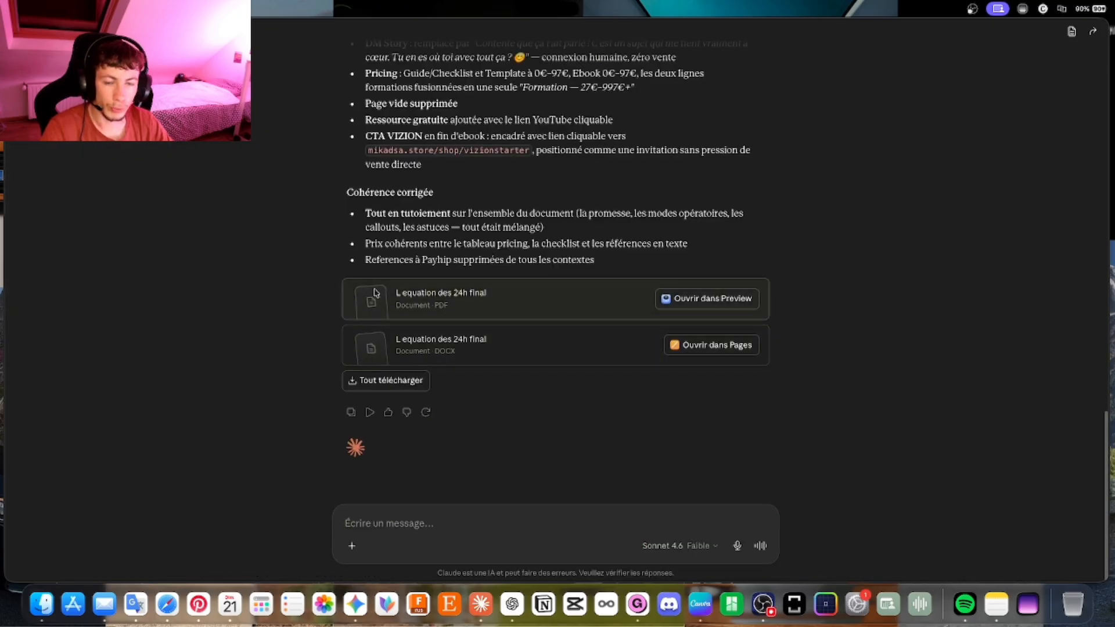
mouse_move(65, 31)
left_click(80, 165)
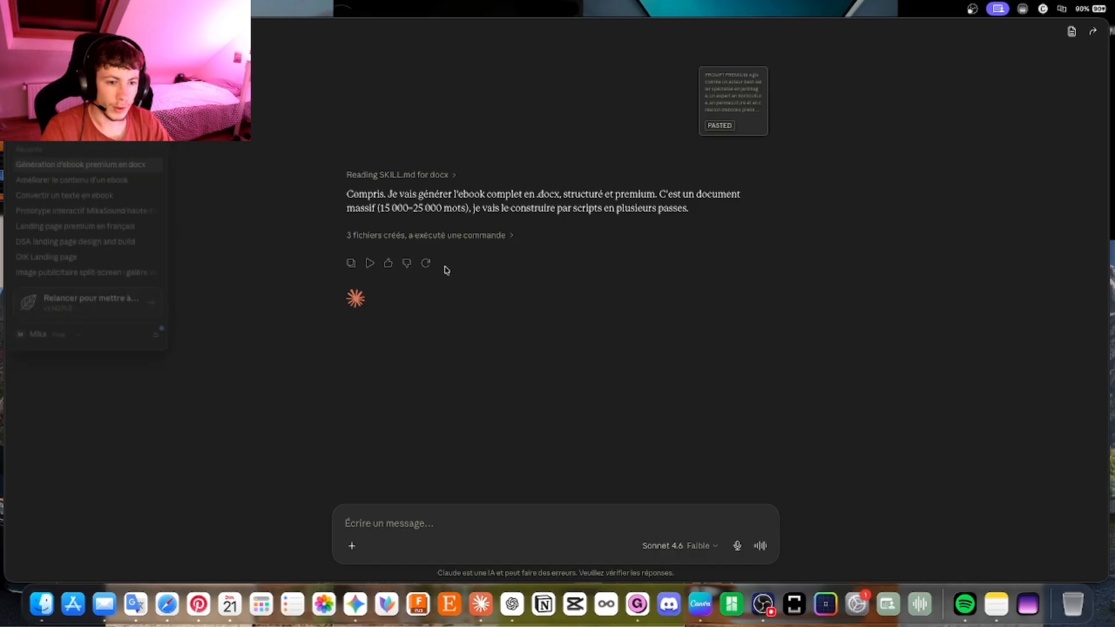
Open build_ebook.js and draft a message asking for a PDF version and a product description written as a digital marketing expert.
left_click(489, 235)
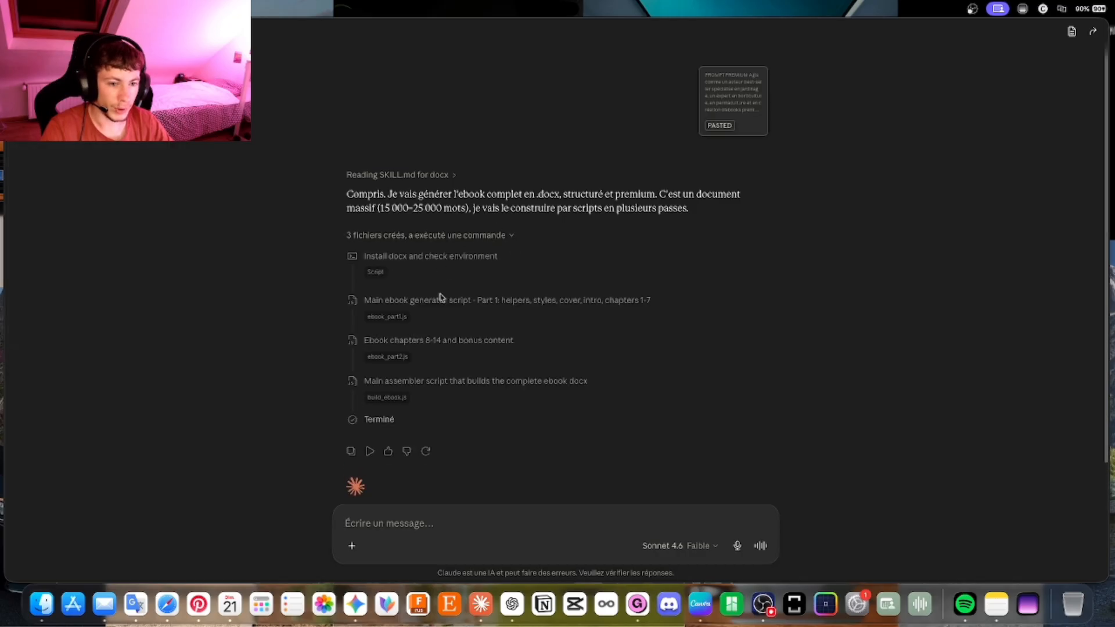
left_click(389, 397)
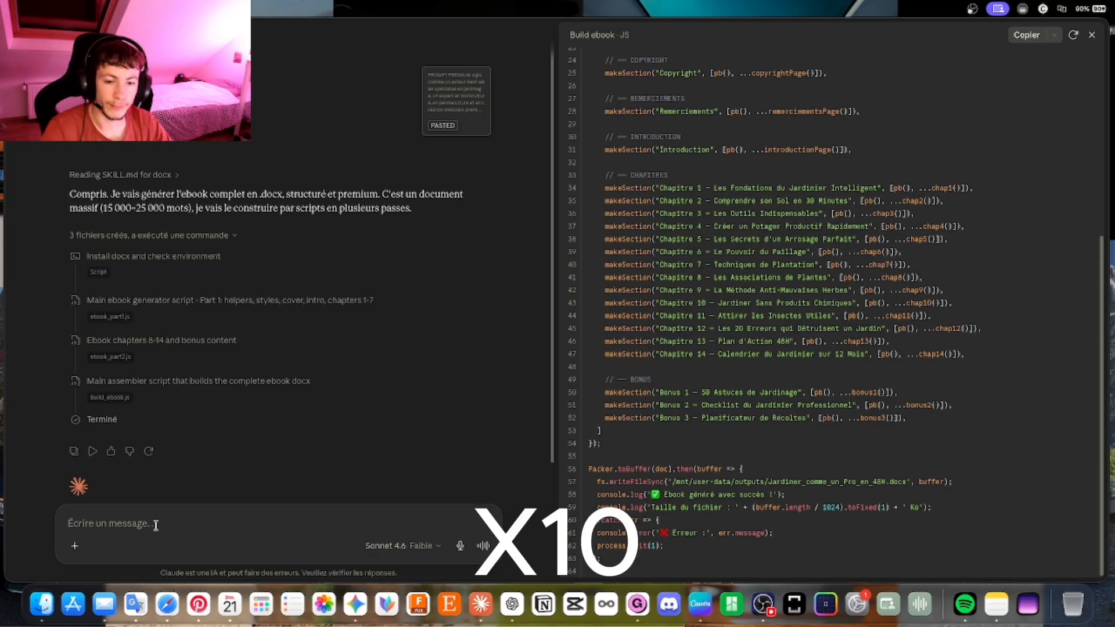
type("modifie le en PDF et agis en")
type(" tant qu'expert en marketing digital")
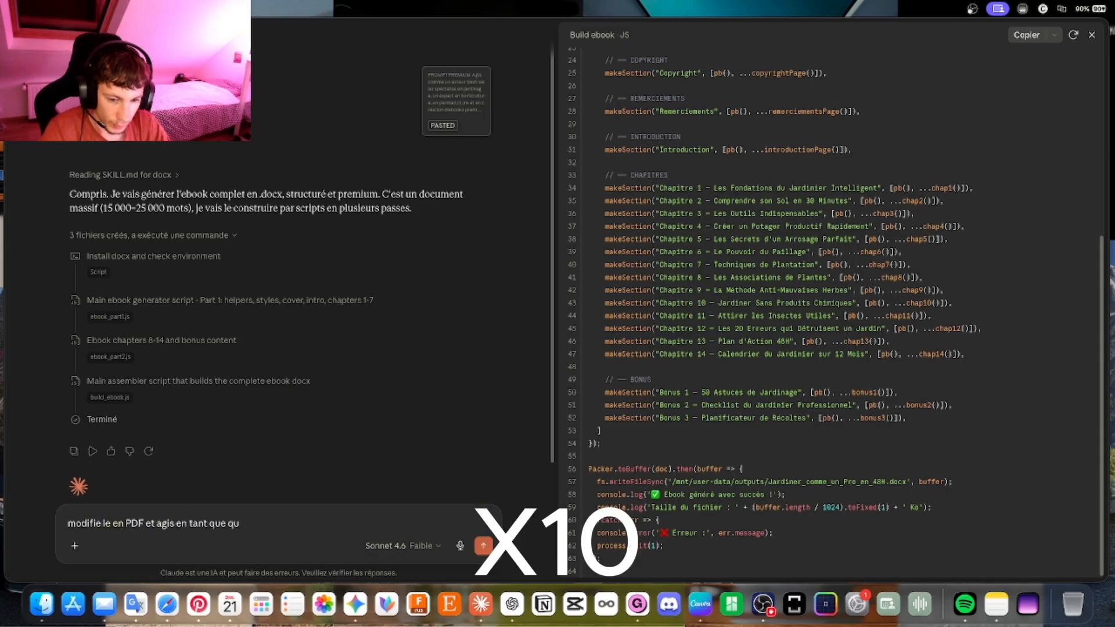
type(" pour rédiger")
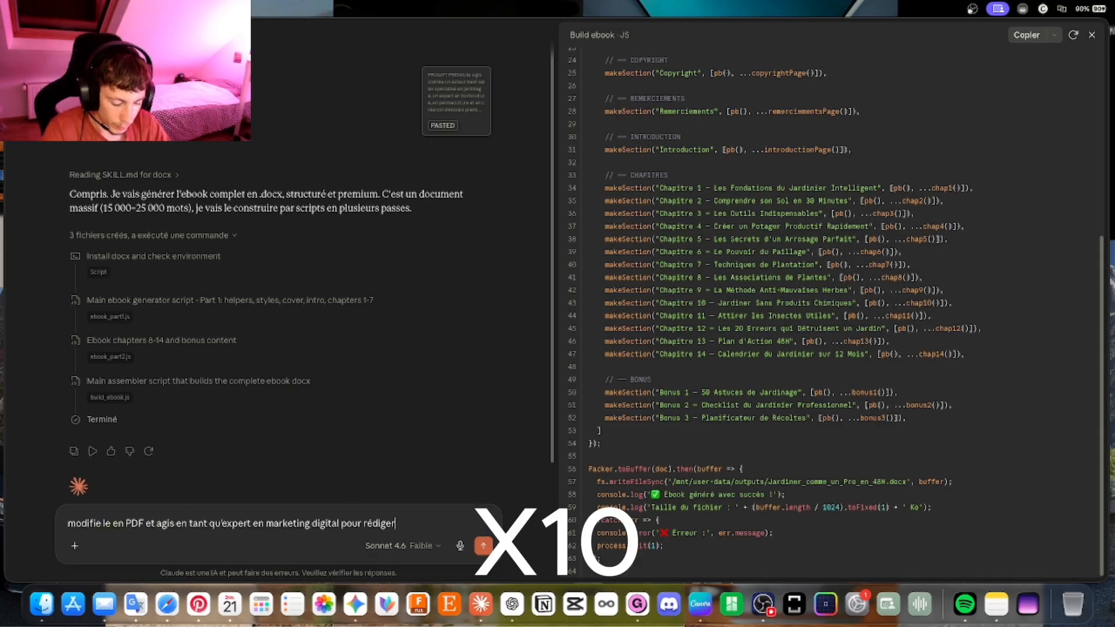
type(" sa description produit en annalysant toutes ses données")
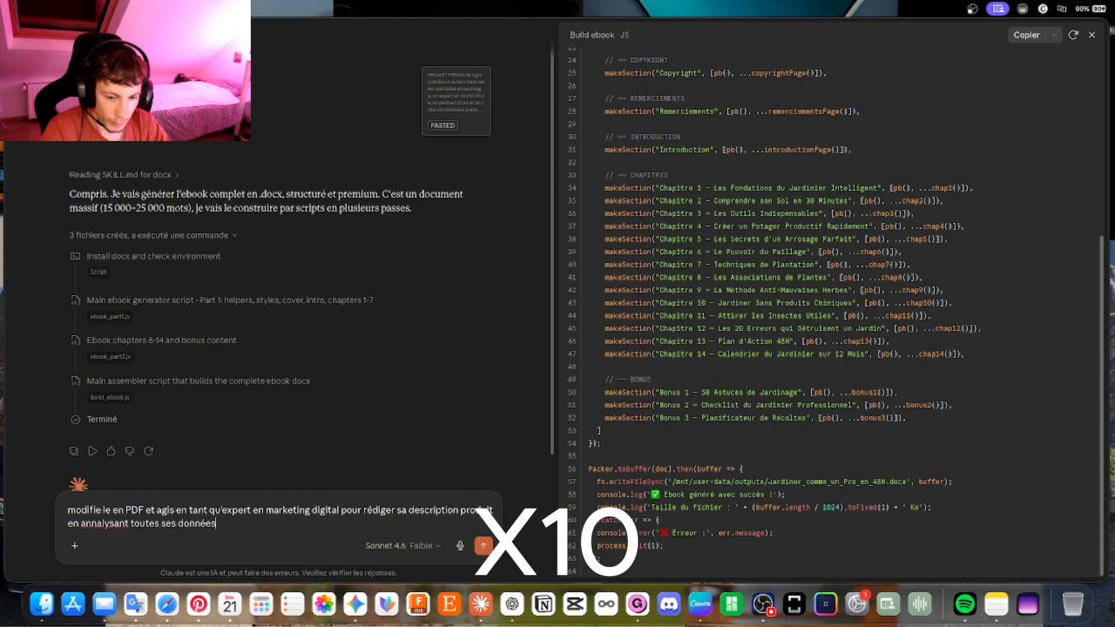
Correct "analysant" and the capital in "Modifie", and append "Tu rédige un prompt complet" to the message.
left_click(96, 524)
key("BackSpace")
left_click(75, 510)
key("BackSpace")
type("M")
left_click(310, 529)
type(". Tu rédige un prompt complet")
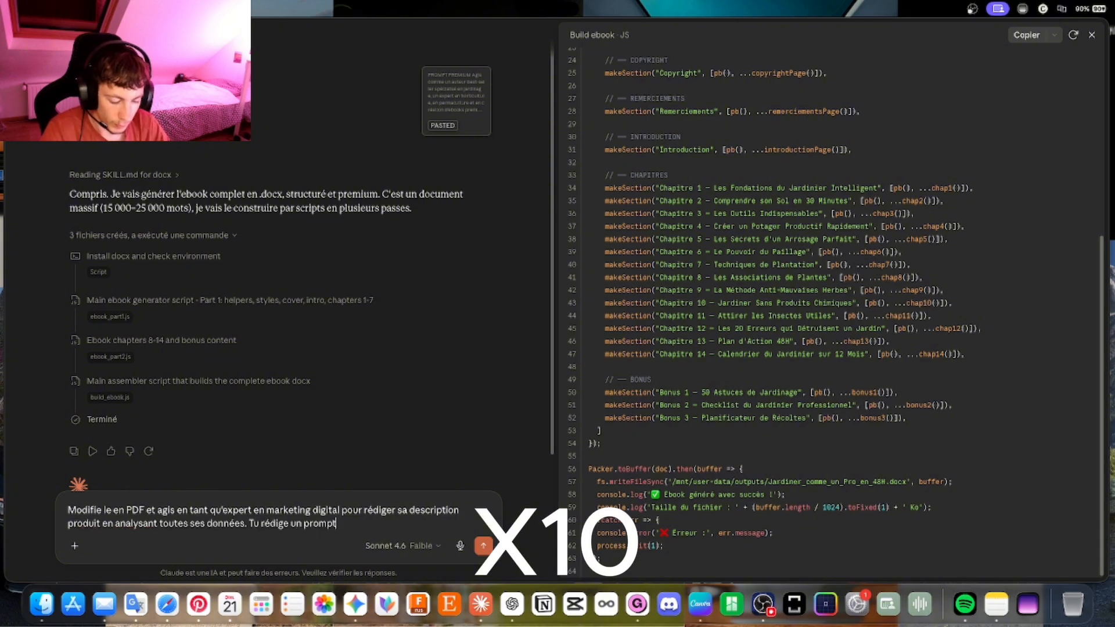
Reword the message to request the ideal prompt for writing the product description, using identification, douleur, problème and solution, ending with the offer.
left_click(393, 510)
type("le prompt idéal")
type("e pour la rédaction de")
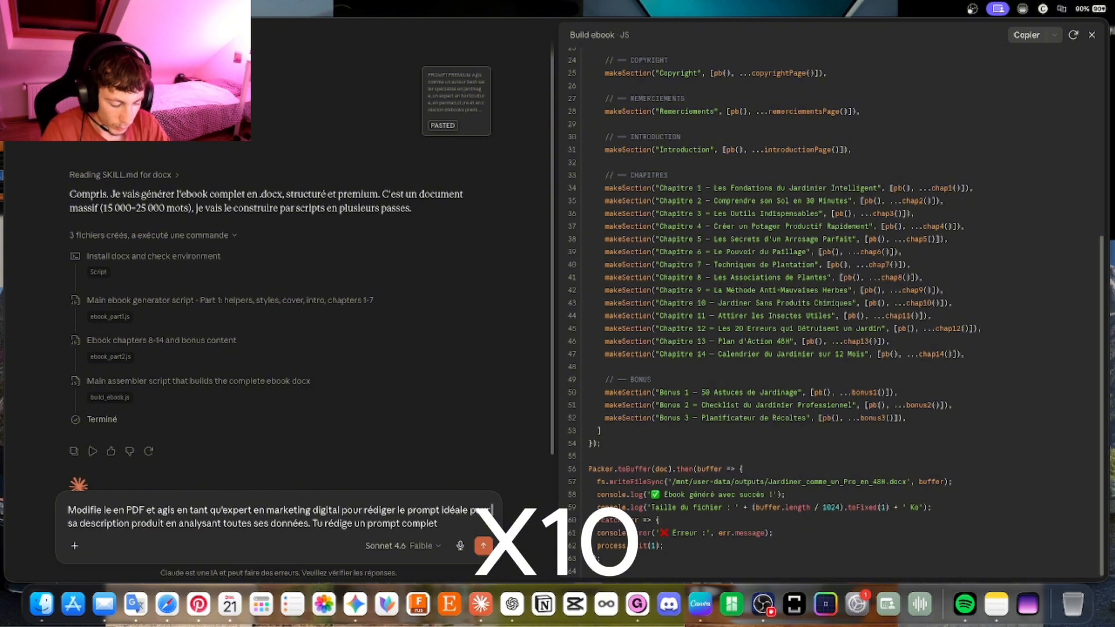
left_click_drag(105, 523, 392, 510)
type("utilise le princip")
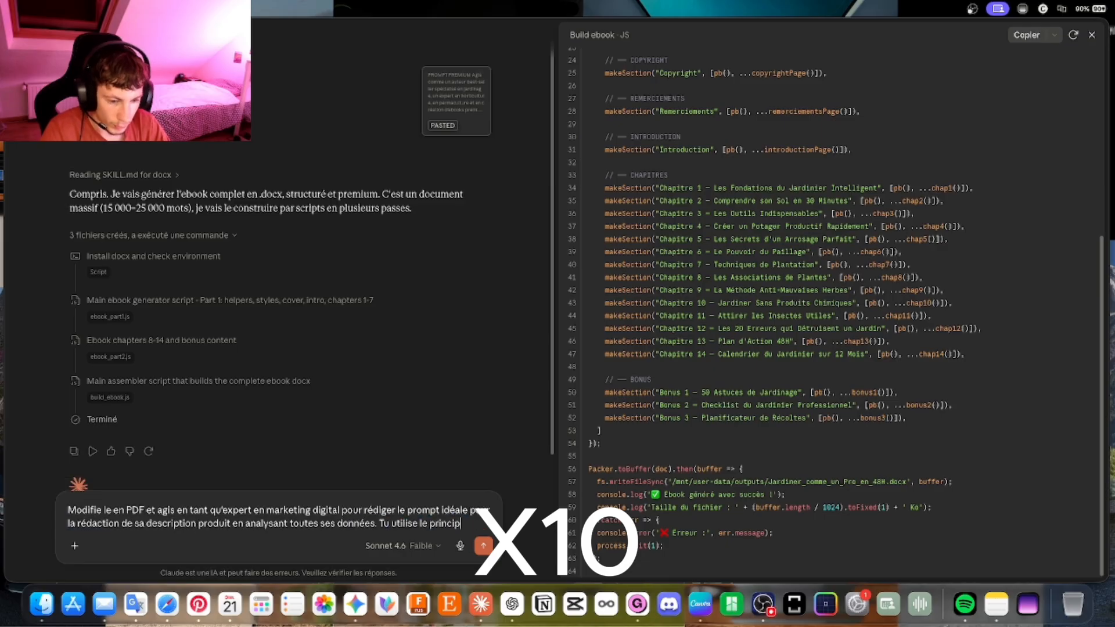
type("e de l'identification, la douleur, le problème et la solution pour finir ave")
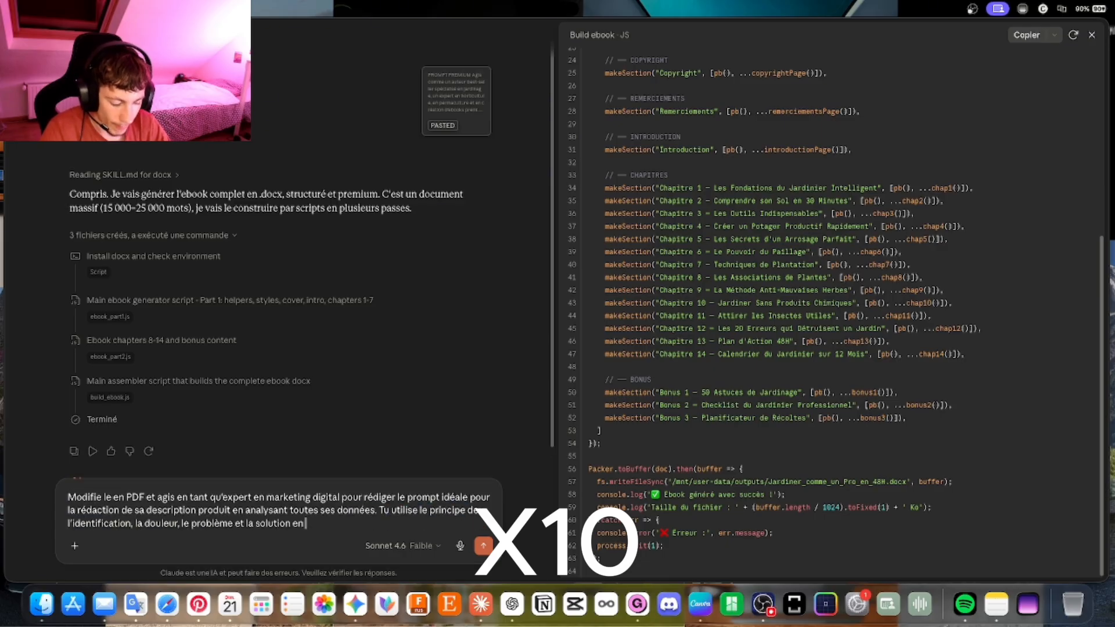
type("c l'offre.")
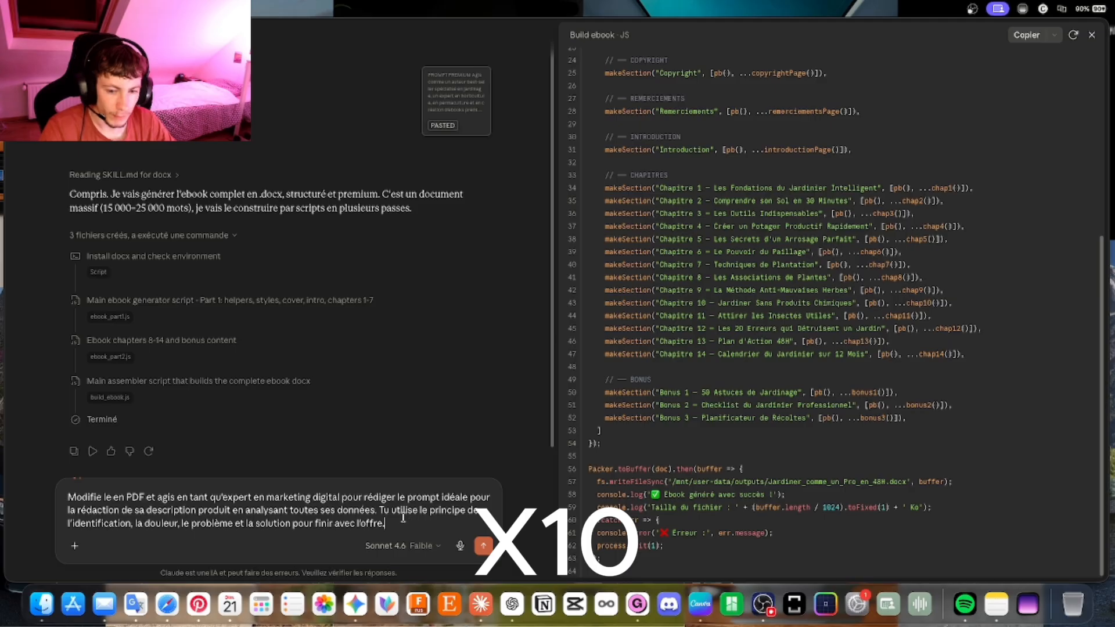
Correct "idéale" to "idéal" in the message and send it.
left_click(474, 497)
key("BackSpace")
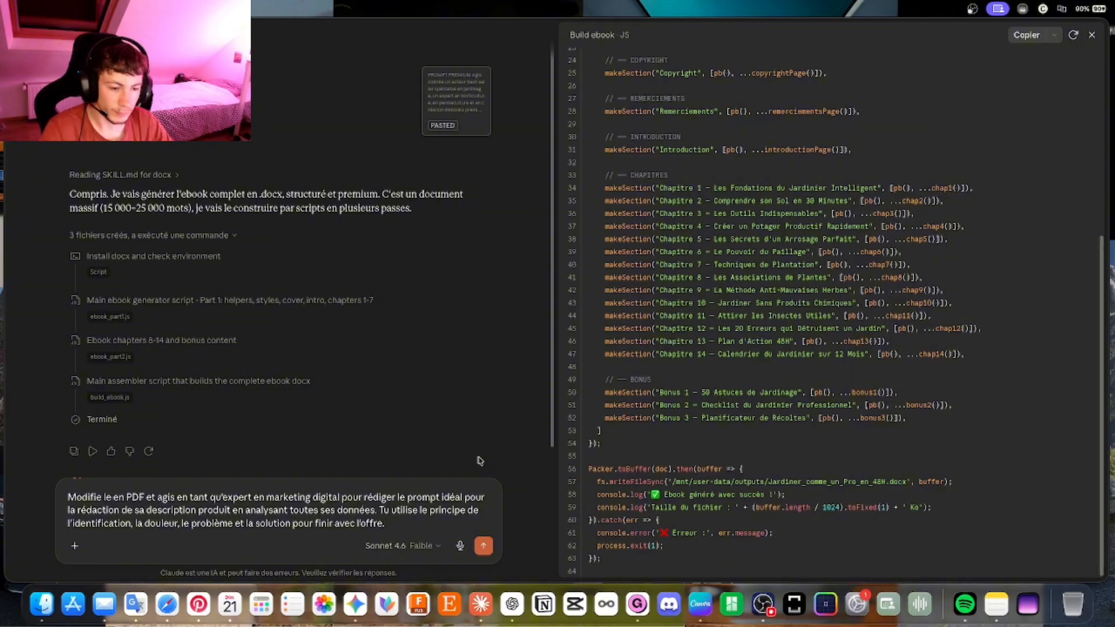
key("Return")
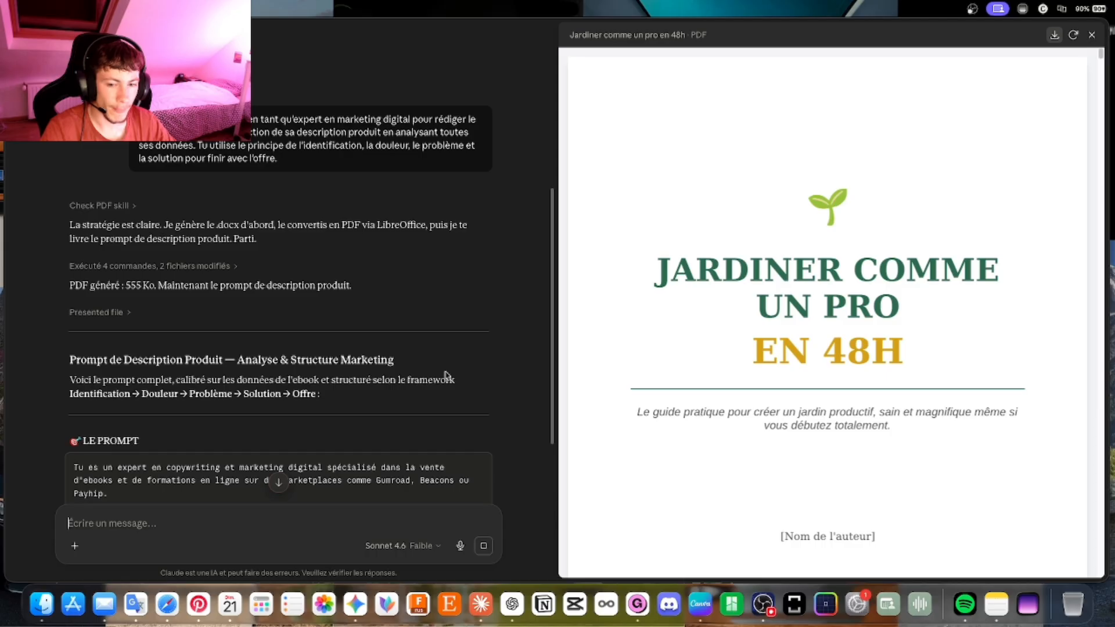
Review the generated product description prompt under "LE PROMPT", copy it and send it as a new message in the same conversation.
scroll(446, 375, "down", 5)
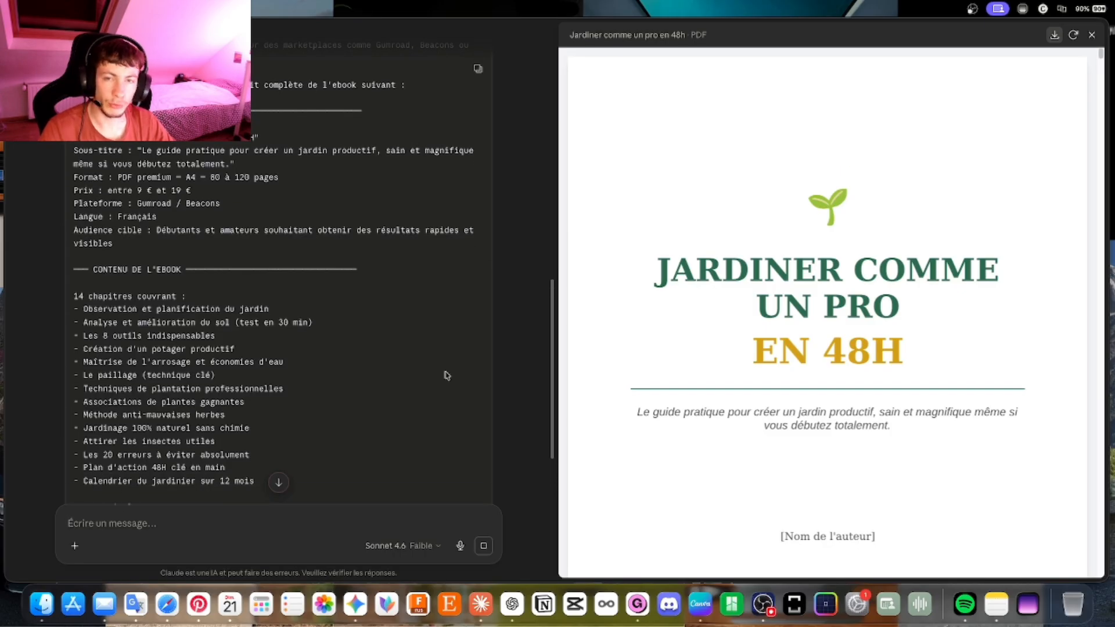
scroll(447, 375, "down", 8)
scroll(482, 358, "up", 6)
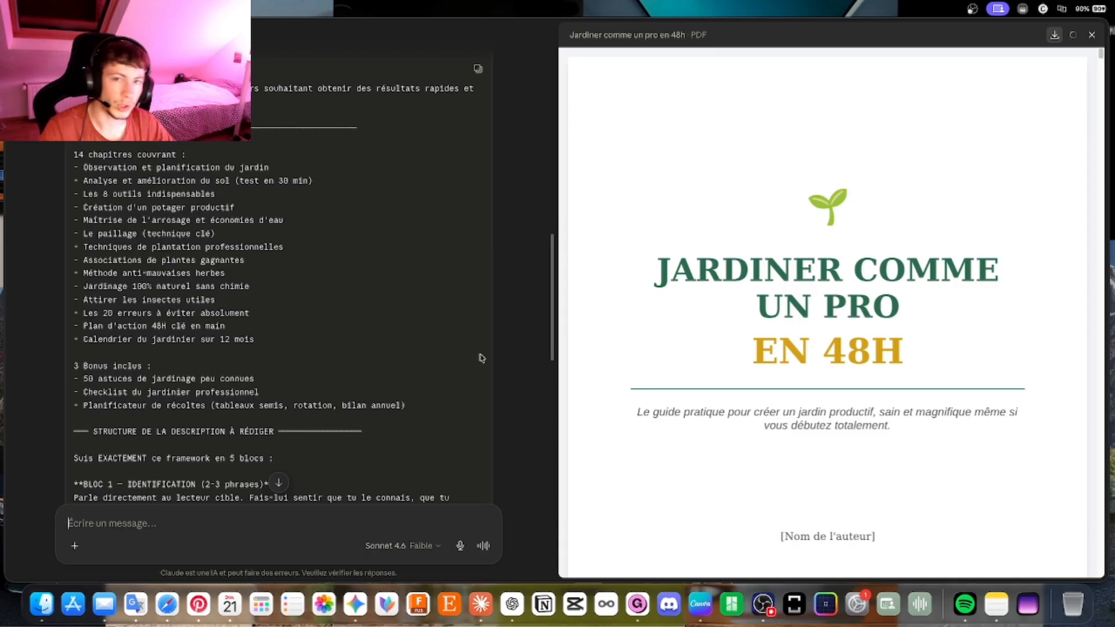
scroll(481, 357, "down", 15)
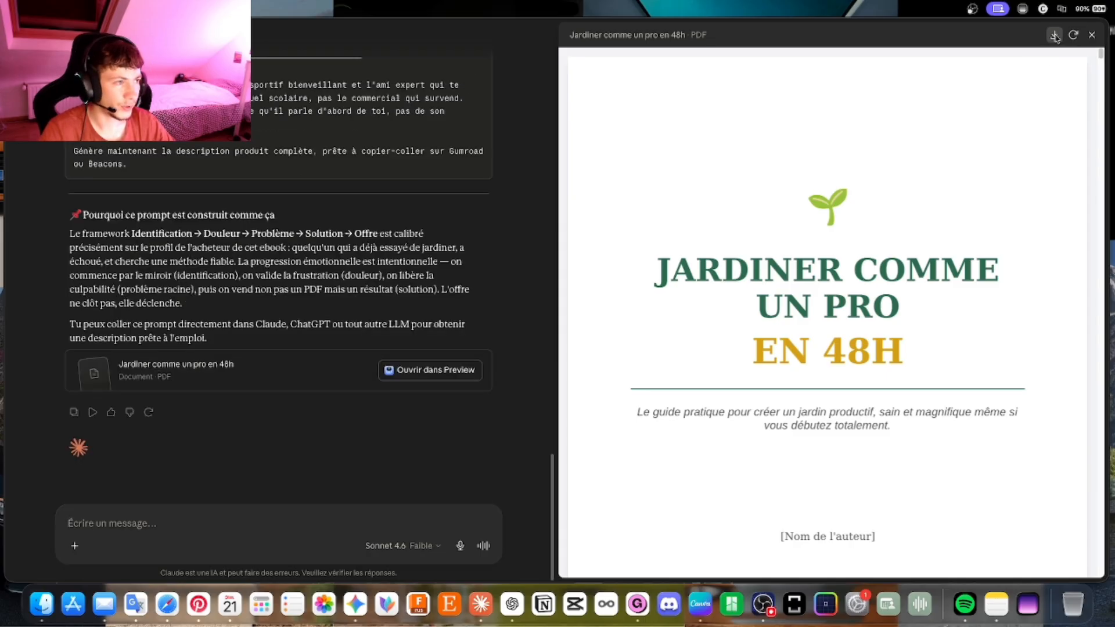
scroll(471, 384, "up", 10)
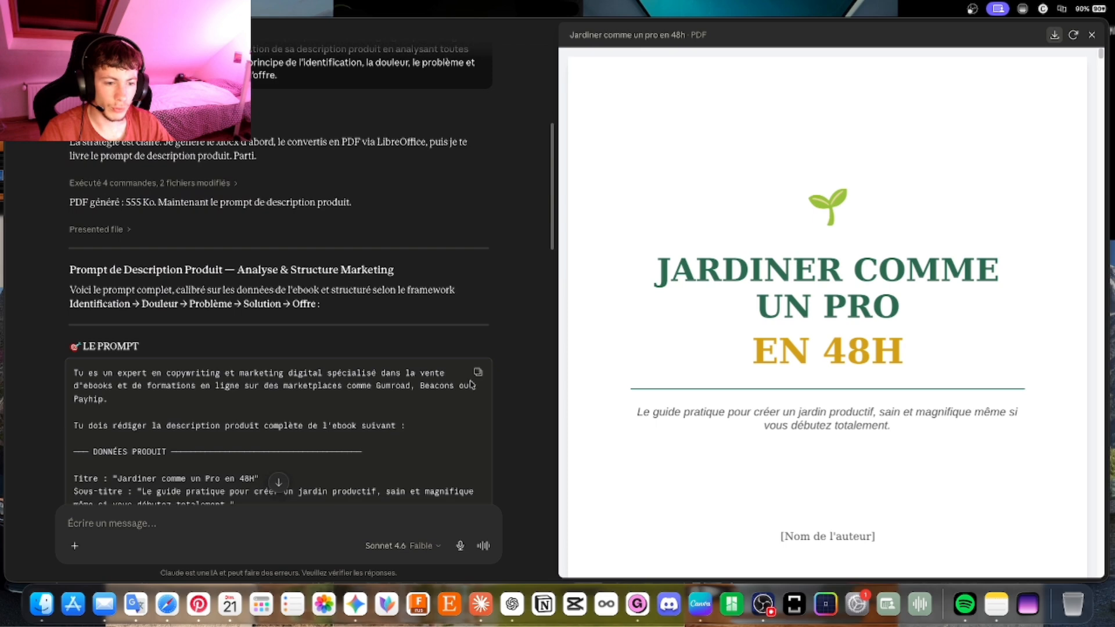
scroll(349, 441, "down", 10)
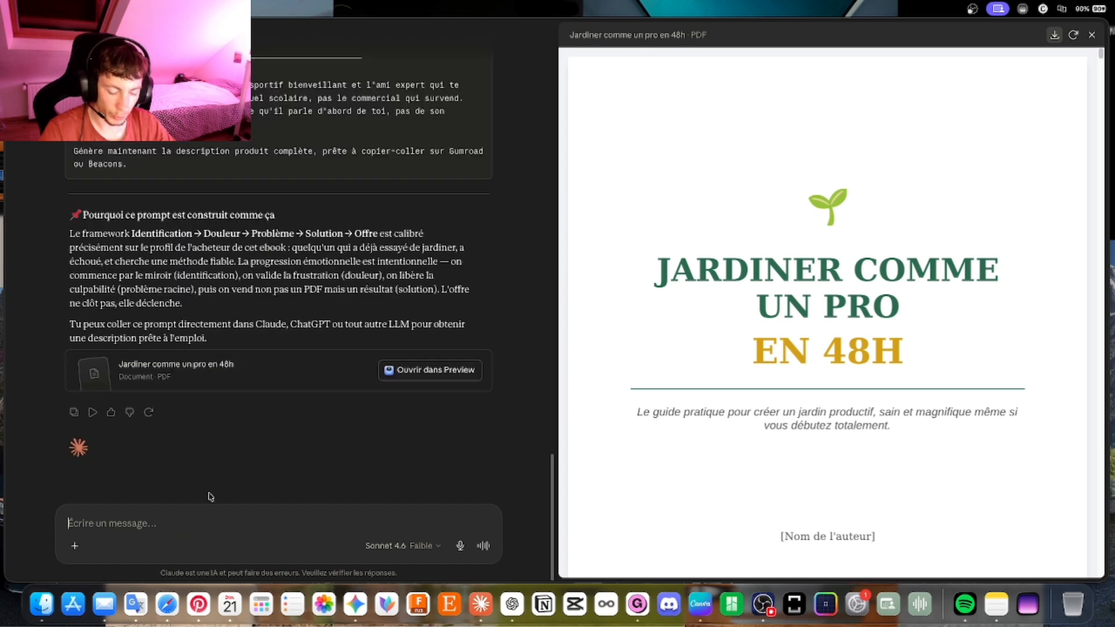
key("super+v")
key("Return")
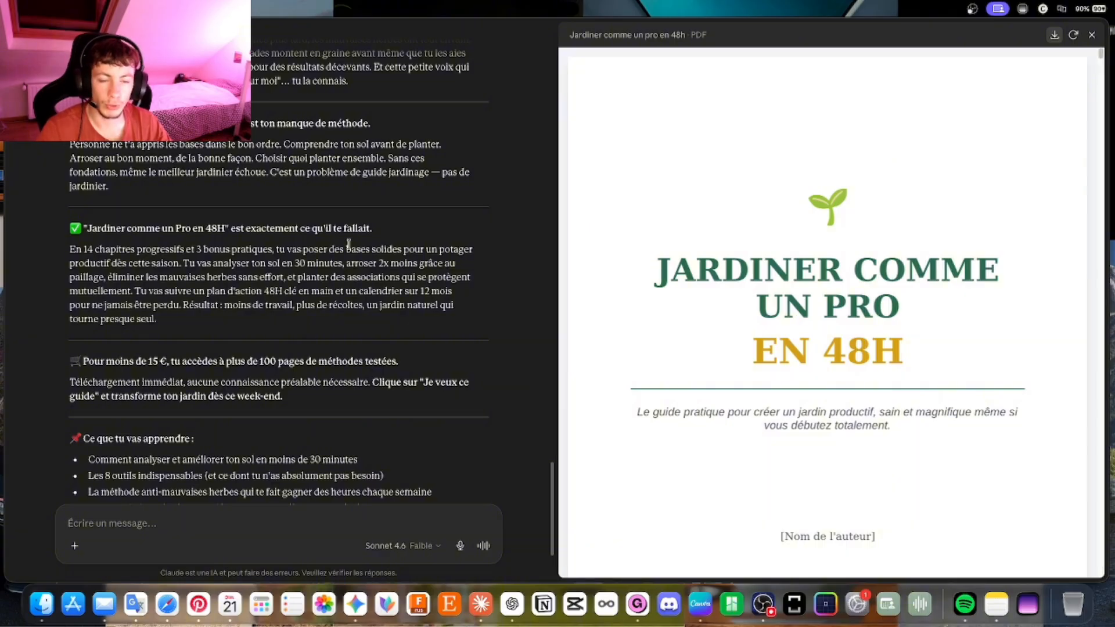
Copy the product description from "Tu as un jardin" through the last "Ce que tu vas apprendre" bullet and switch to Gumroad in Safari.
scroll(348, 242, "up", 6)
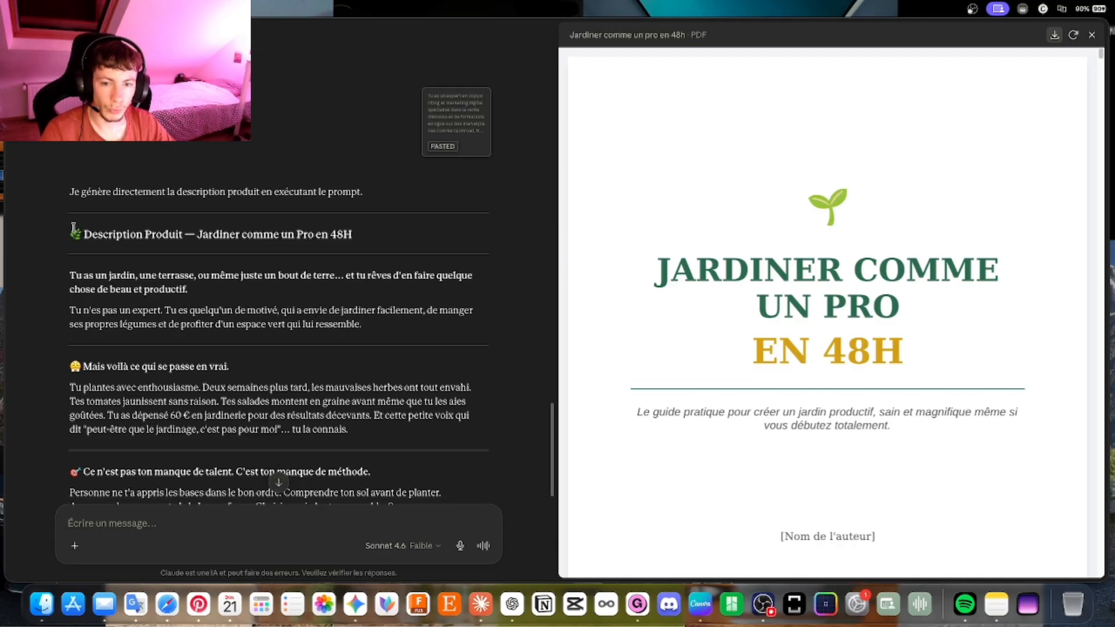
left_click_drag(70, 274, 370, 385)
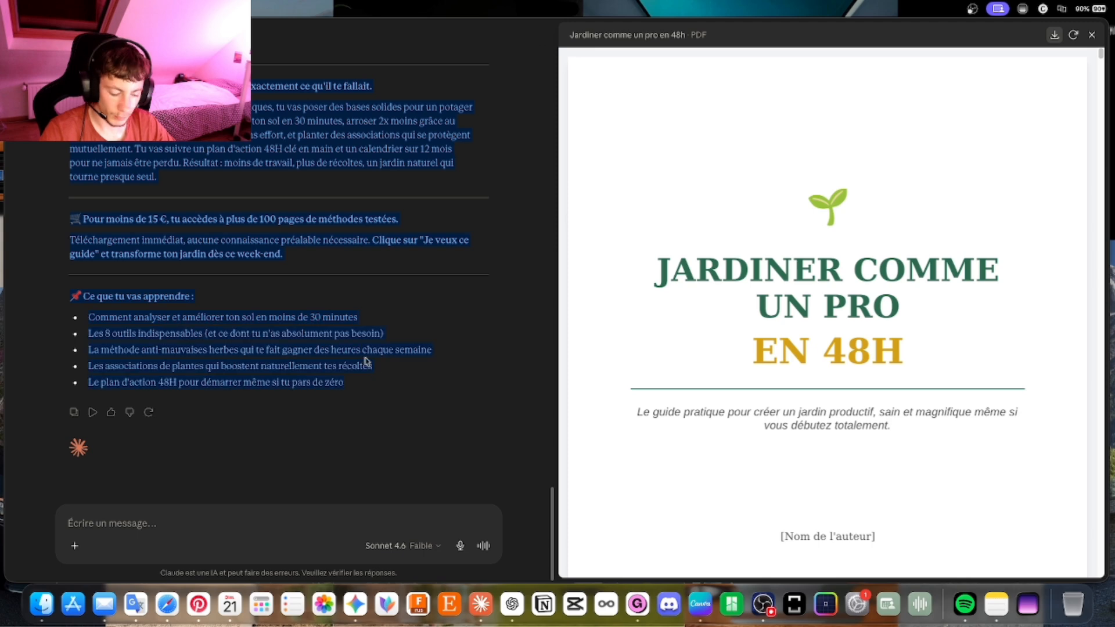
left_click(167, 605)
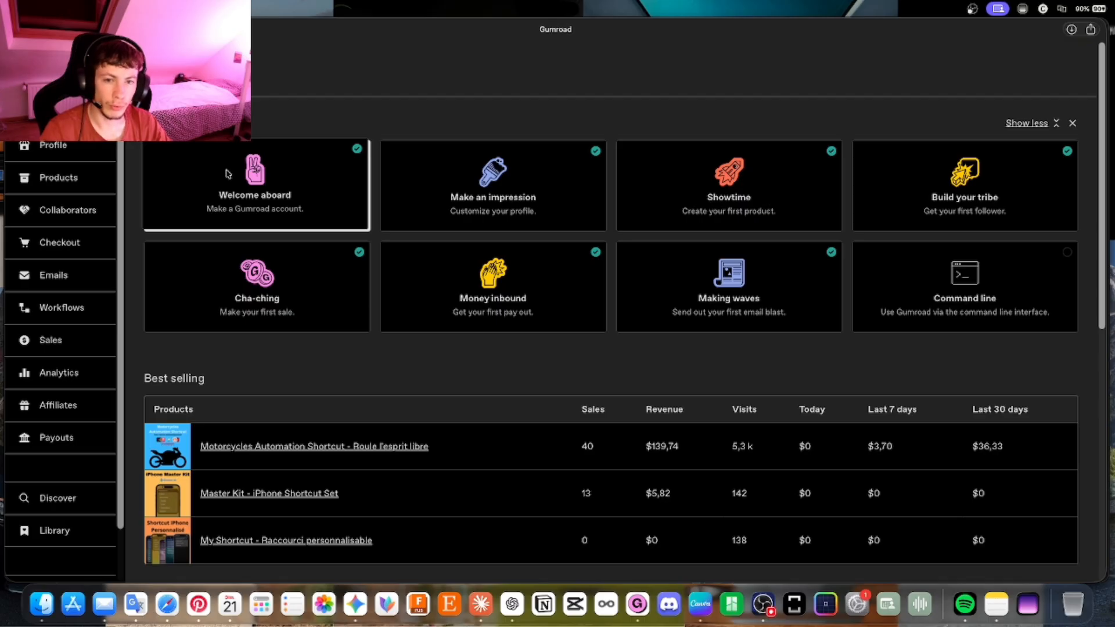
Look over the Gumroad dashboard, open the product list and start a new product.
scroll(442, 248, "down", 3)
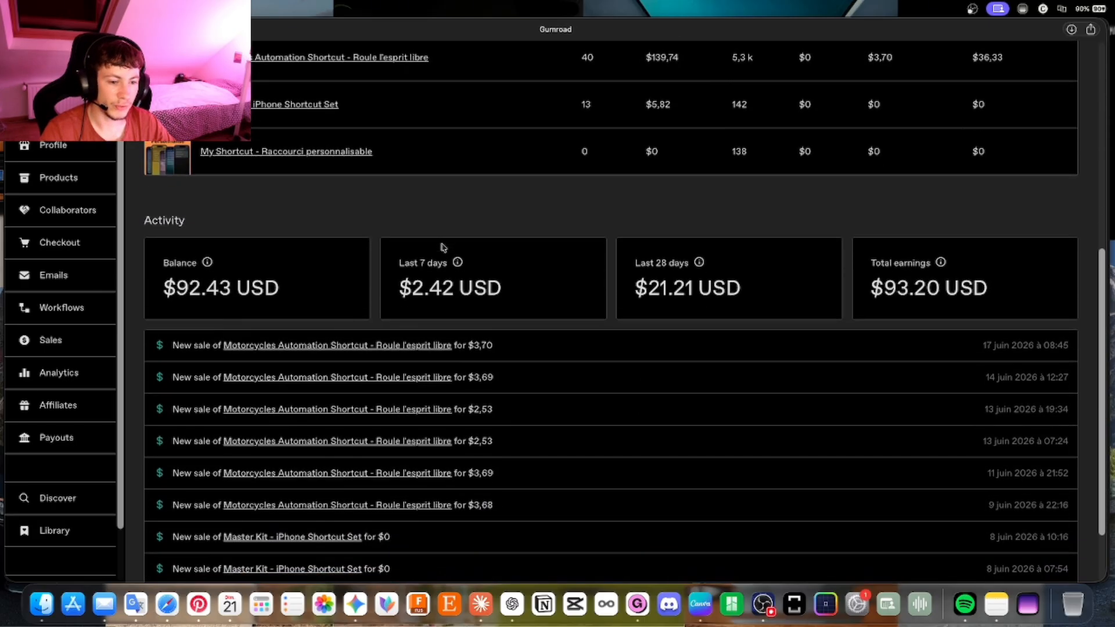
scroll(442, 248, "up", 7)
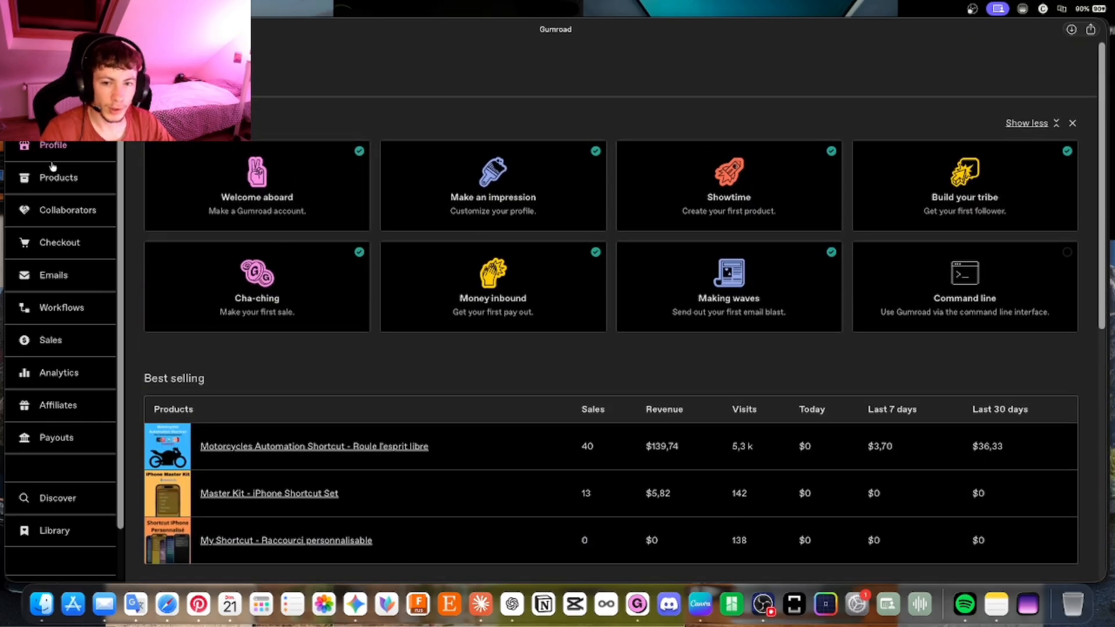
left_click(57, 179)
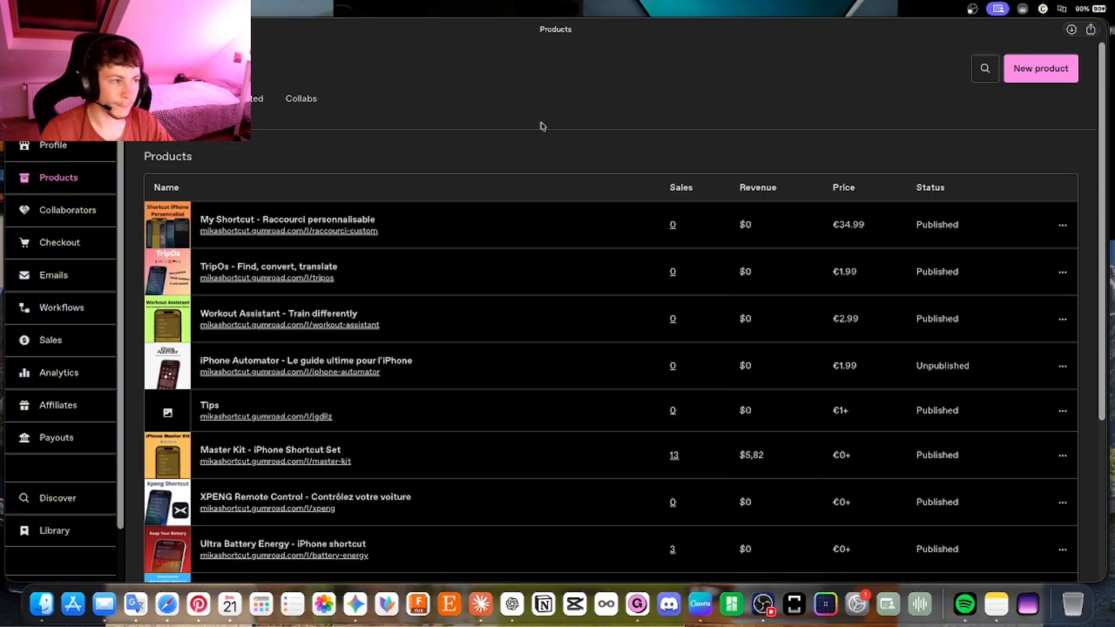
left_click(1038, 70)
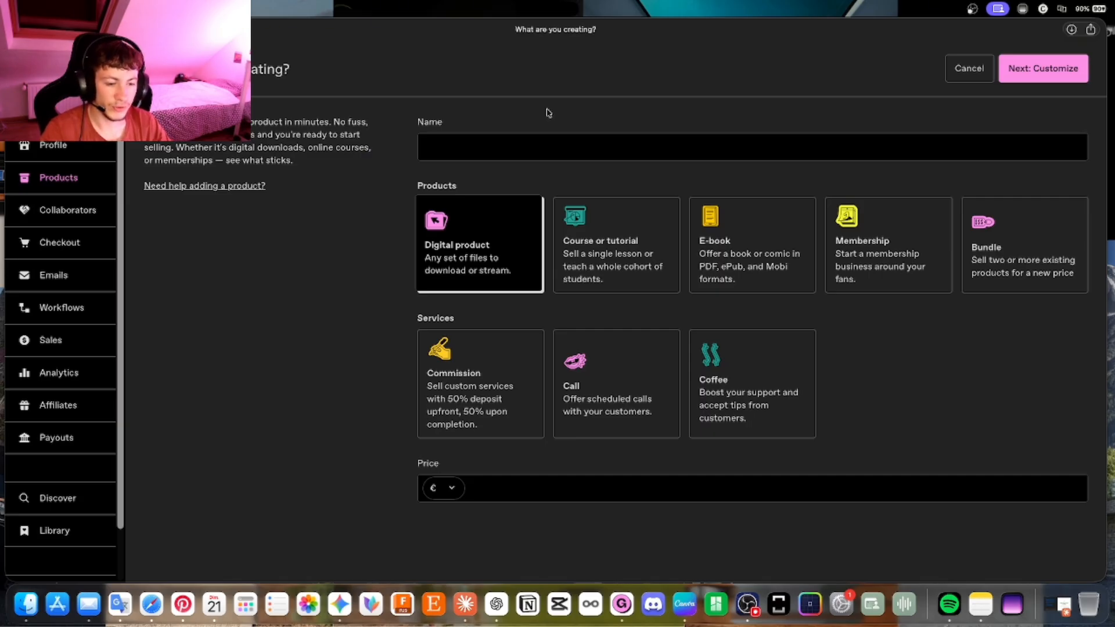
Name the digital product "Jardiner comme un pro en 48h", set its price to €7 and continue to customization.
left_click(532, 145)
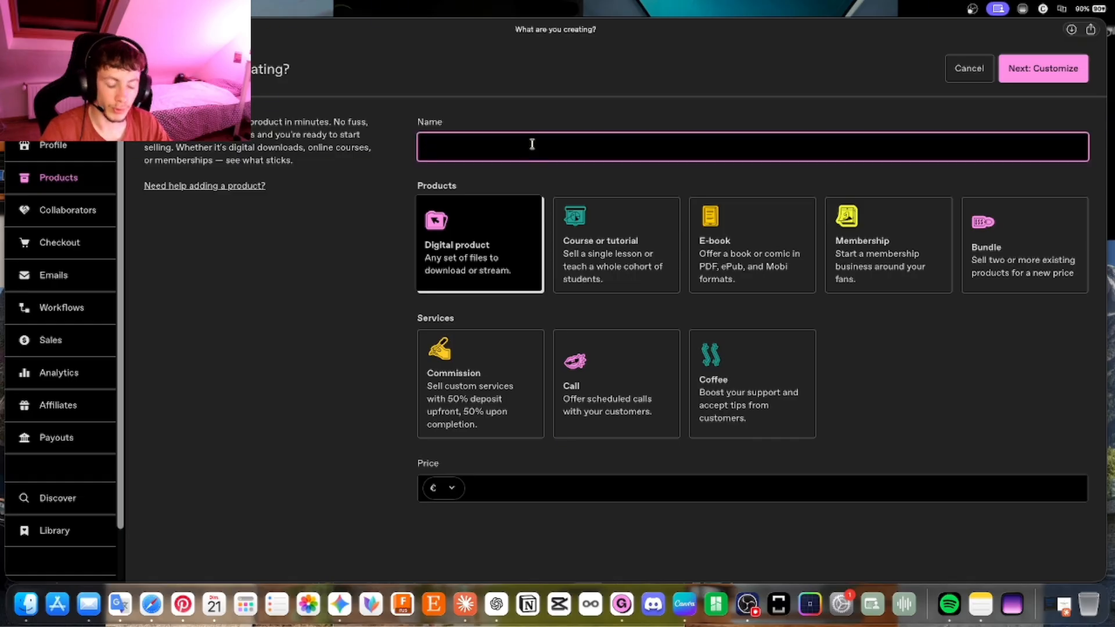
type("Jardiner comme un pro en 48h")
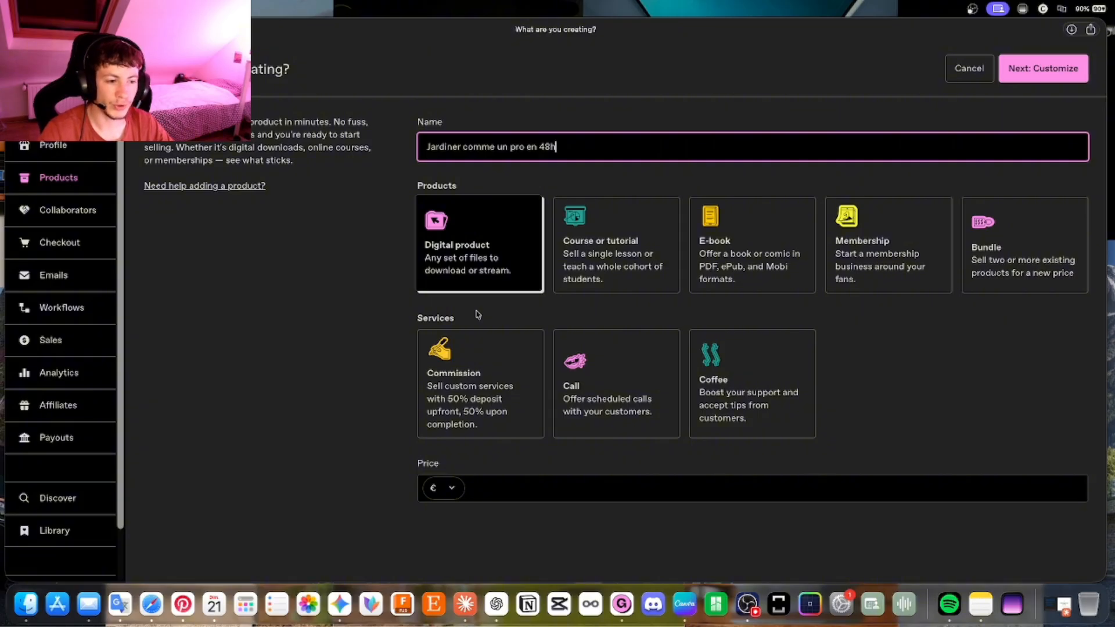
left_click(502, 481)
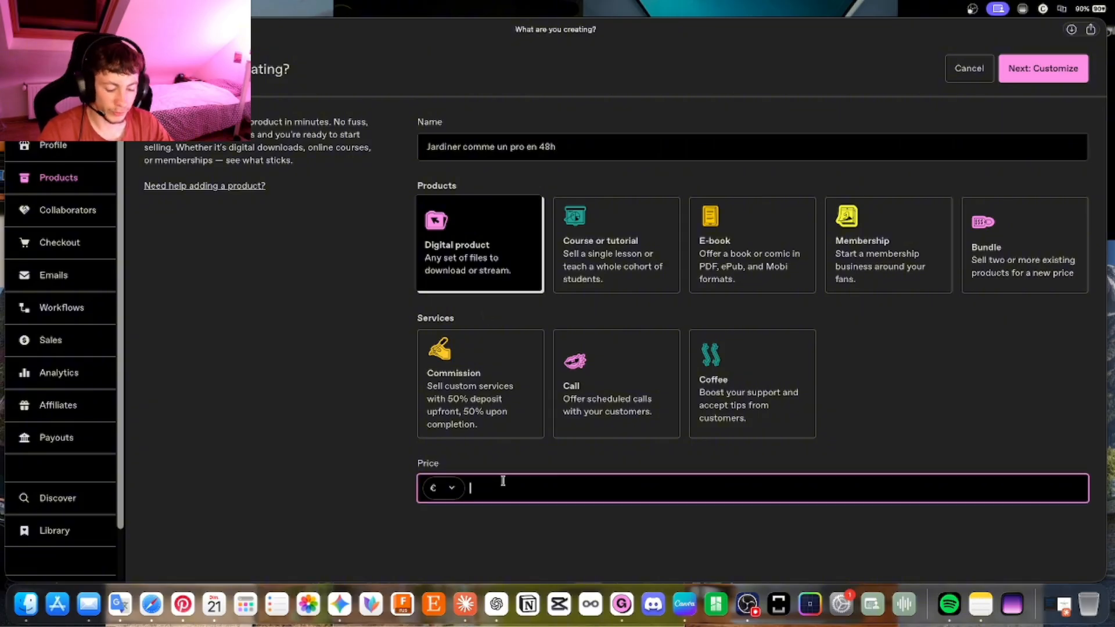
type("7")
left_click(858, 393)
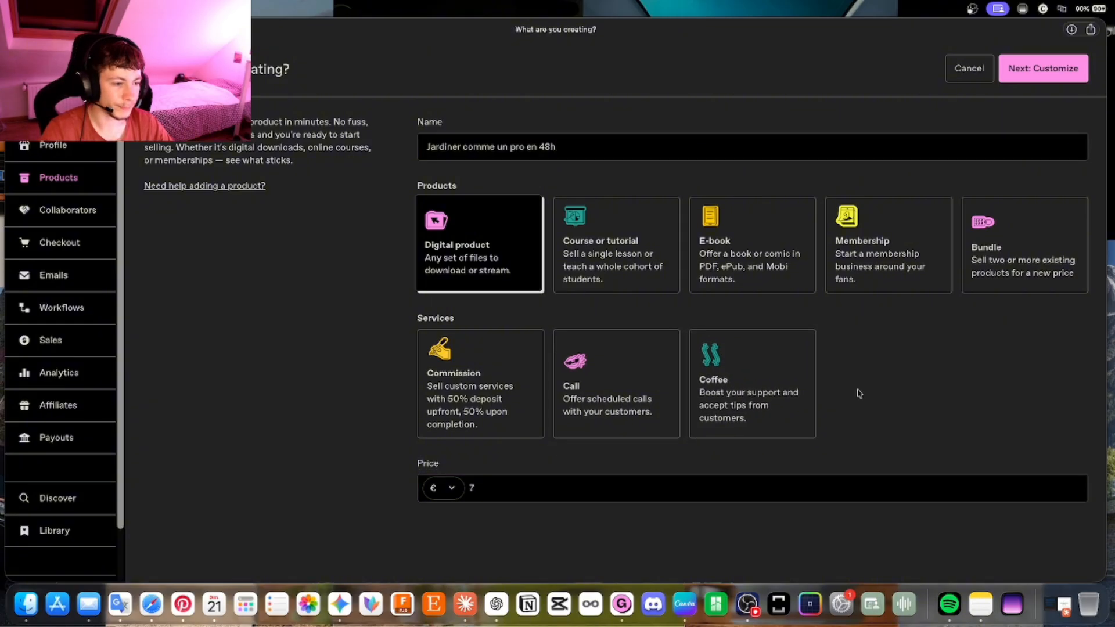
left_click(1037, 85)
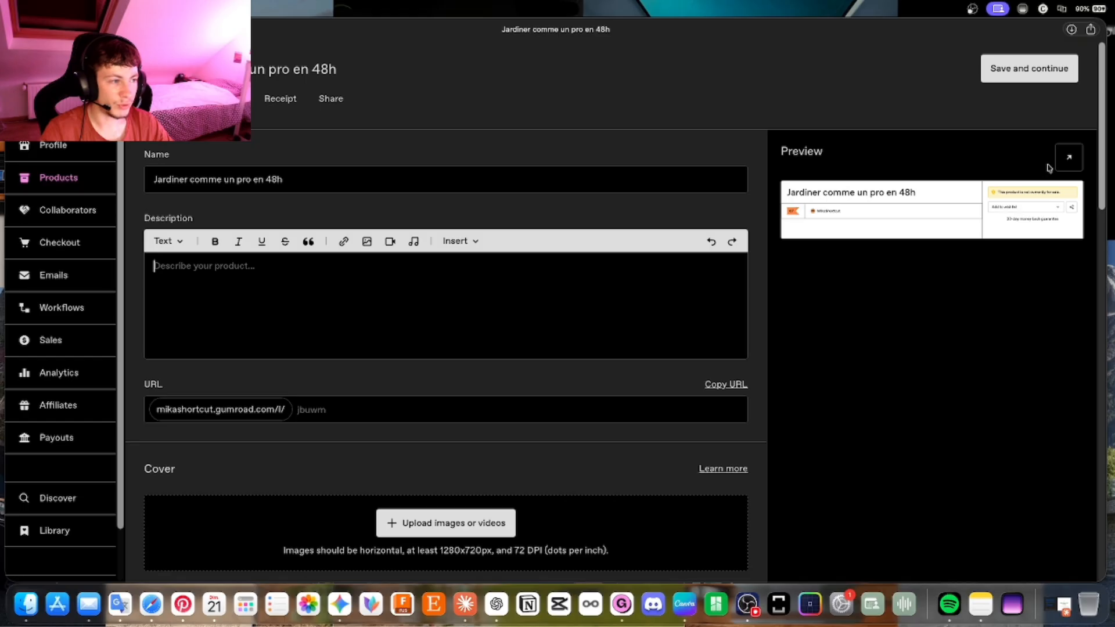
Preview the product page, return to editing and paste the copied text as the product description.
left_click(1068, 158)
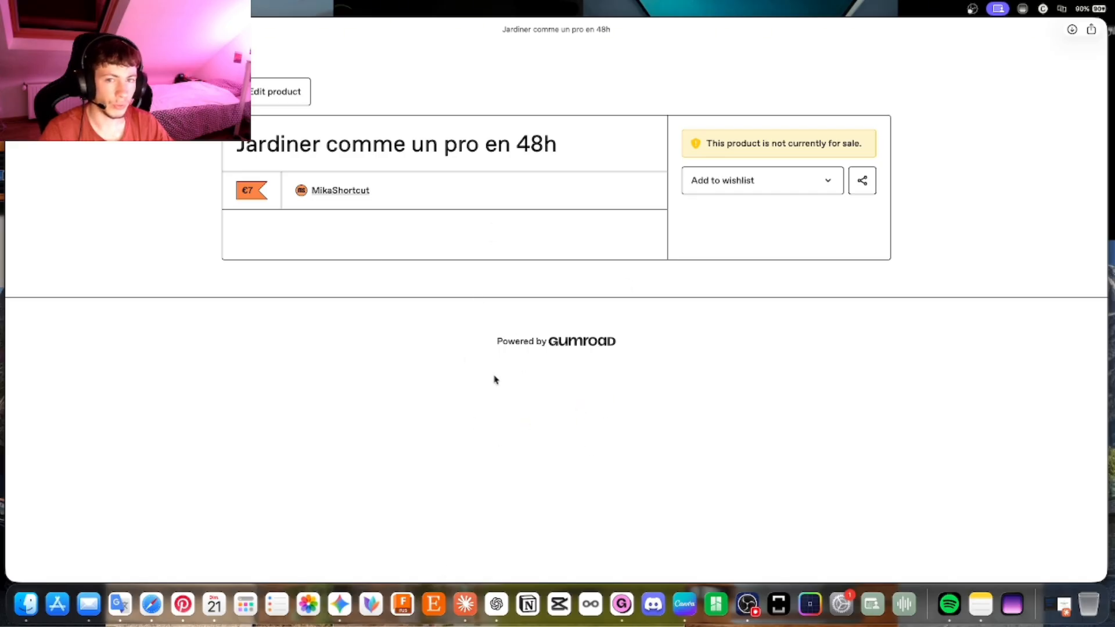
left_click(278, 92)
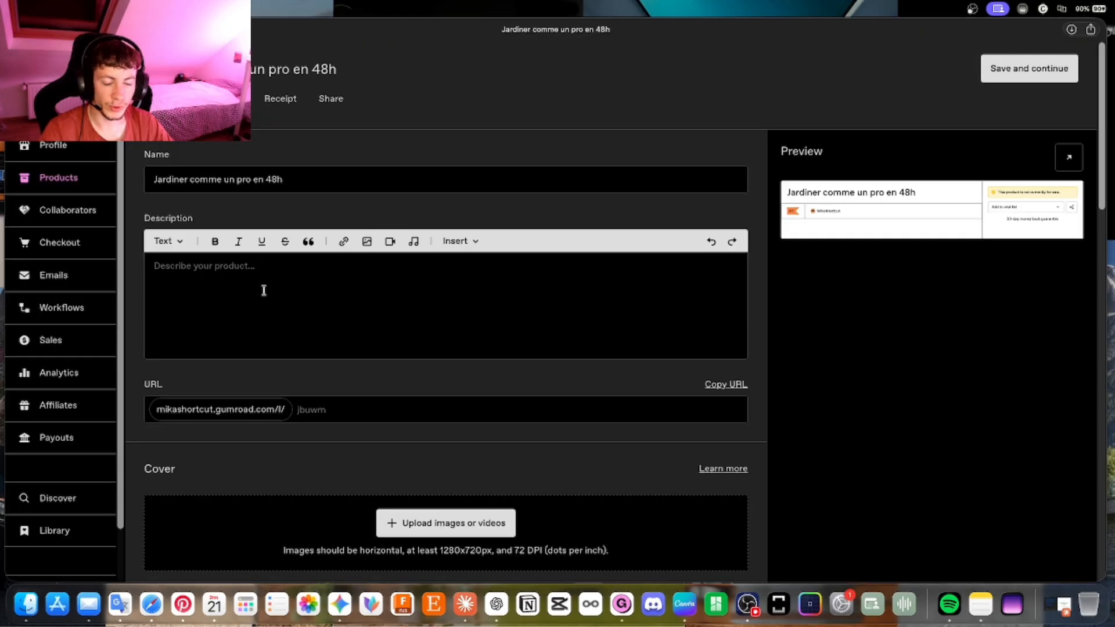
key("super+v")
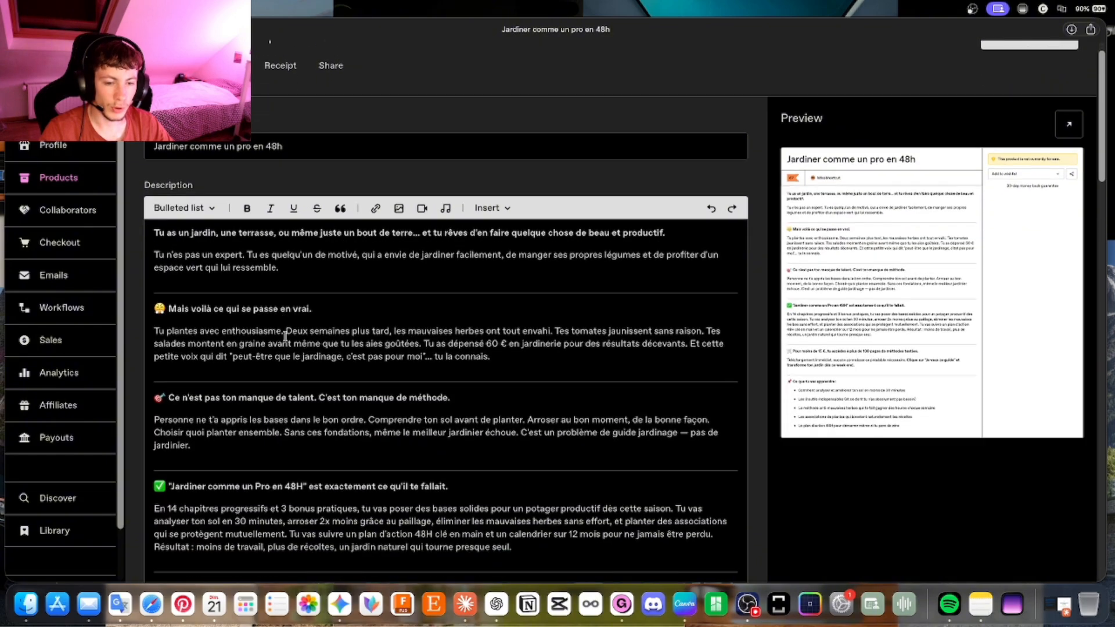
Format the description's opening sentence "Tu as un jardin, une terrasse…" as a Header and end it with a question mark.
left_click(281, 288)
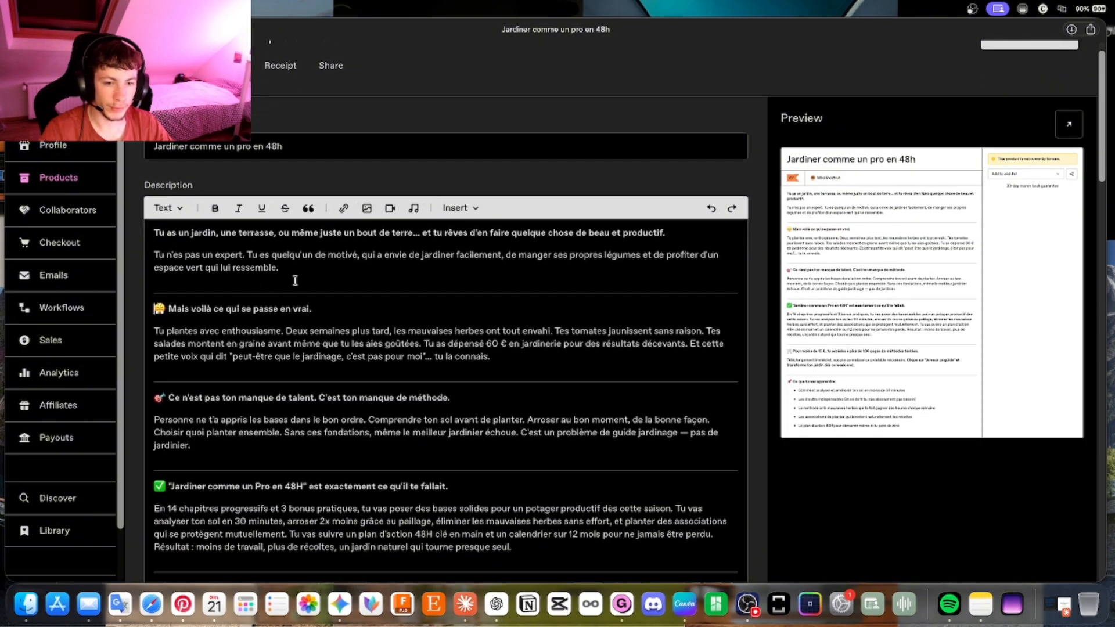
left_click(460, 208)
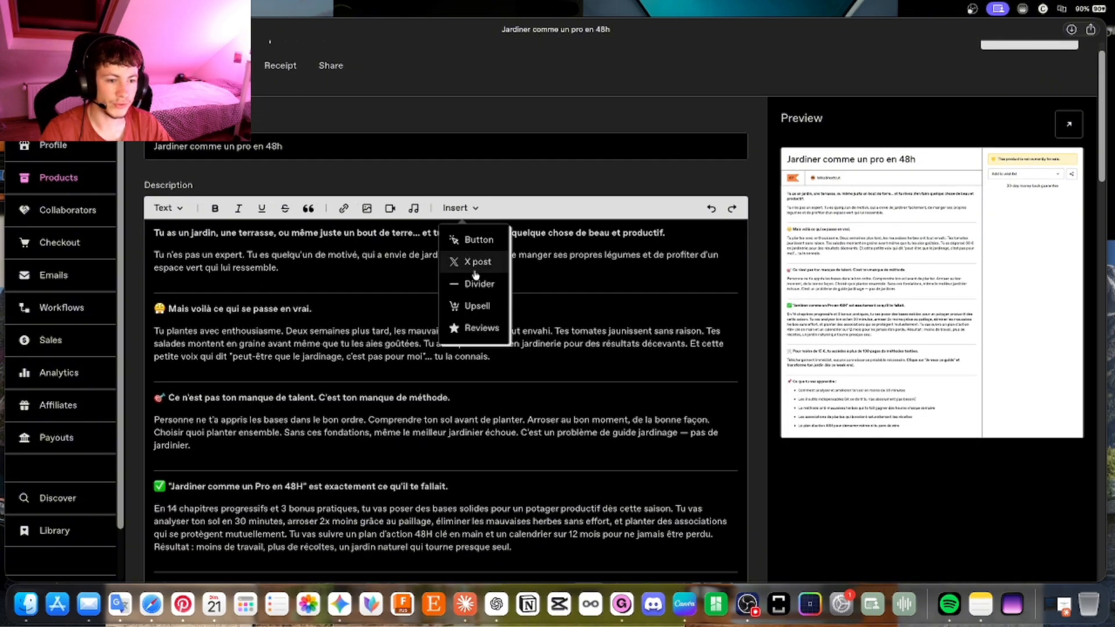
left_click(391, 283)
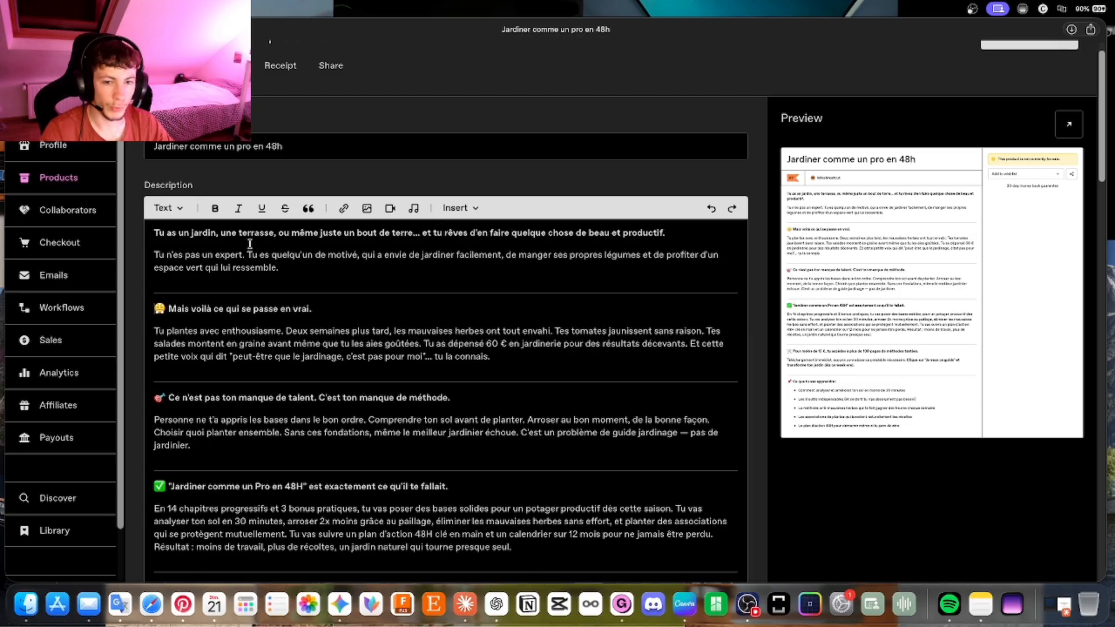
left_click(174, 209)
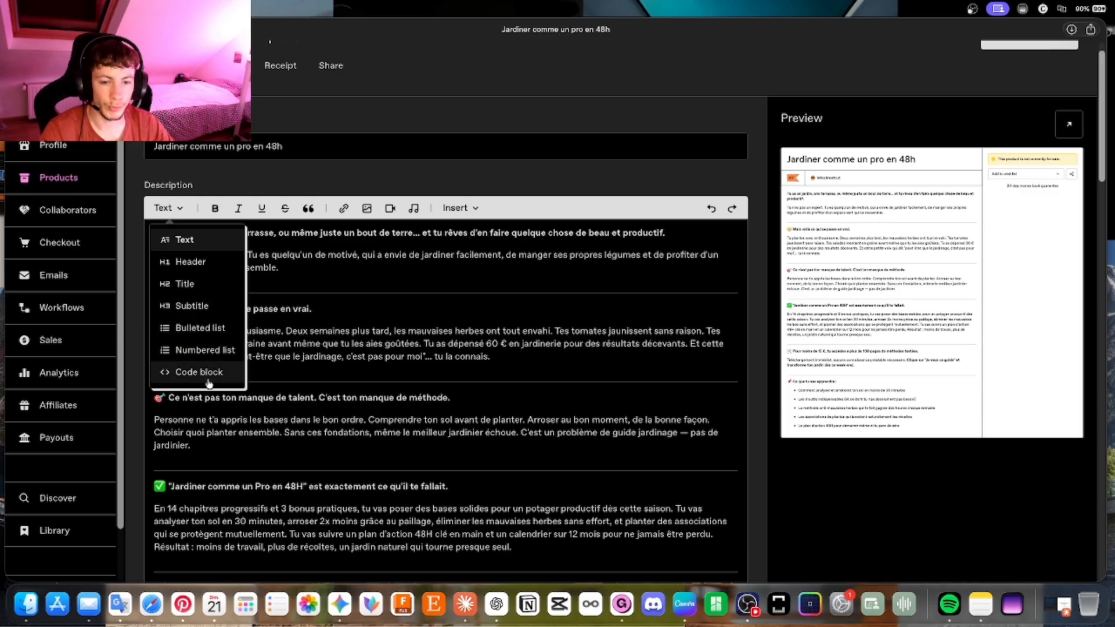
left_click(187, 263)
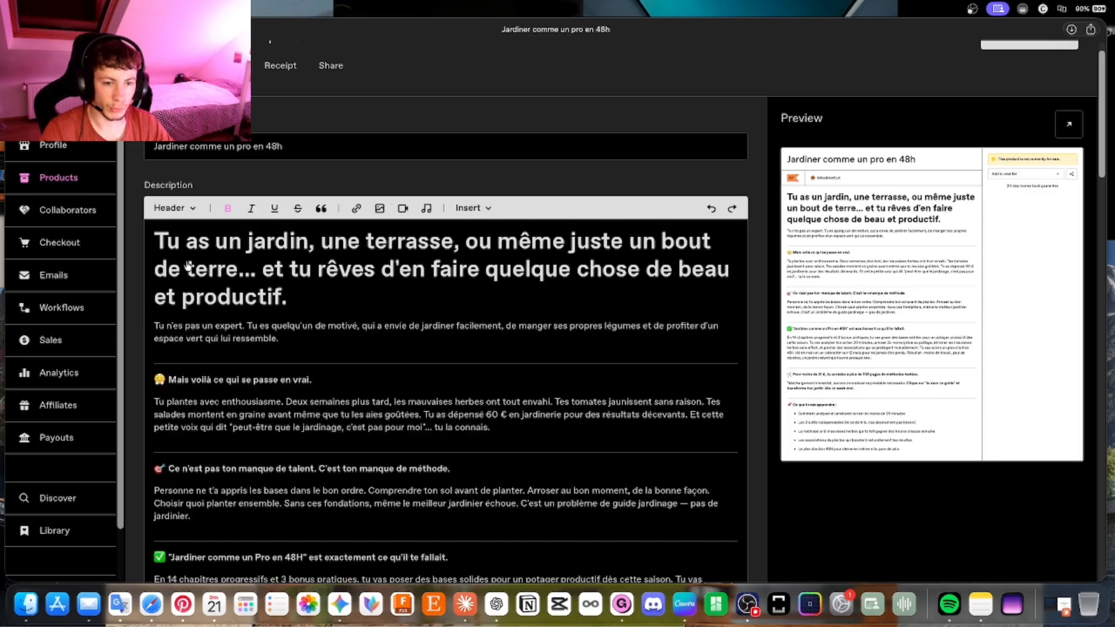
left_click(328, 305)
key("BackSpace")
type("?")
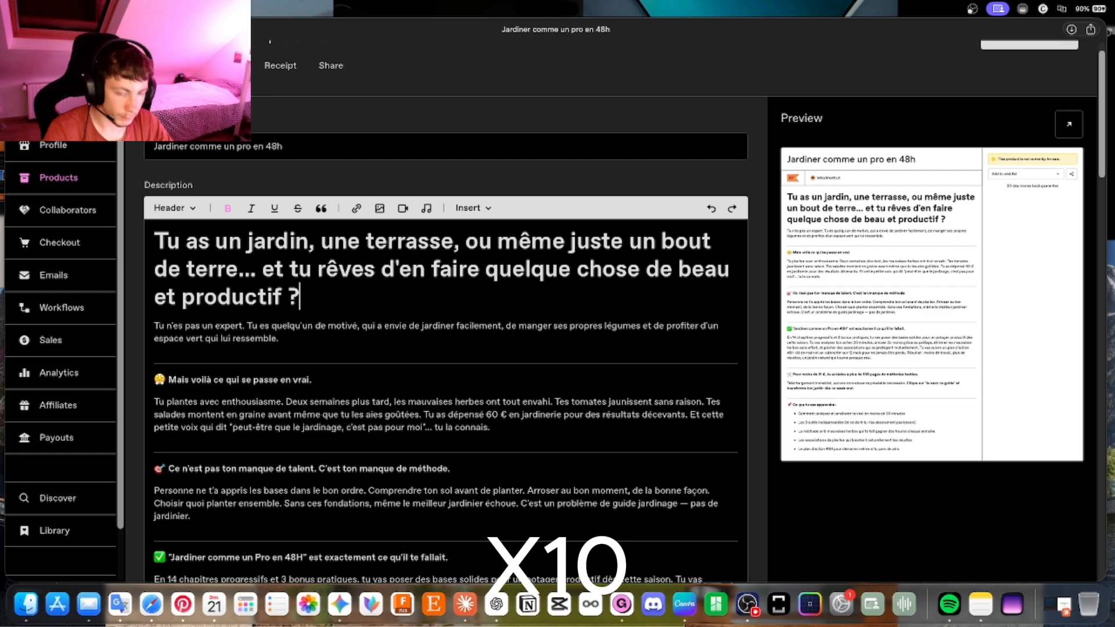
Format the section titles "Mais voilà ce qui se passe en vrai." and "Ce n'est pas ton manque de talent. C'est ton manque de méthode." as Headers.
scroll(190, 282, "down", 2)
triple_click(266, 271)
left_click(169, 52)
left_click(190, 140)
triple_click(261, 375)
left_click(169, 52)
left_click(193, 140)
scroll(371, 316, "down", 1)
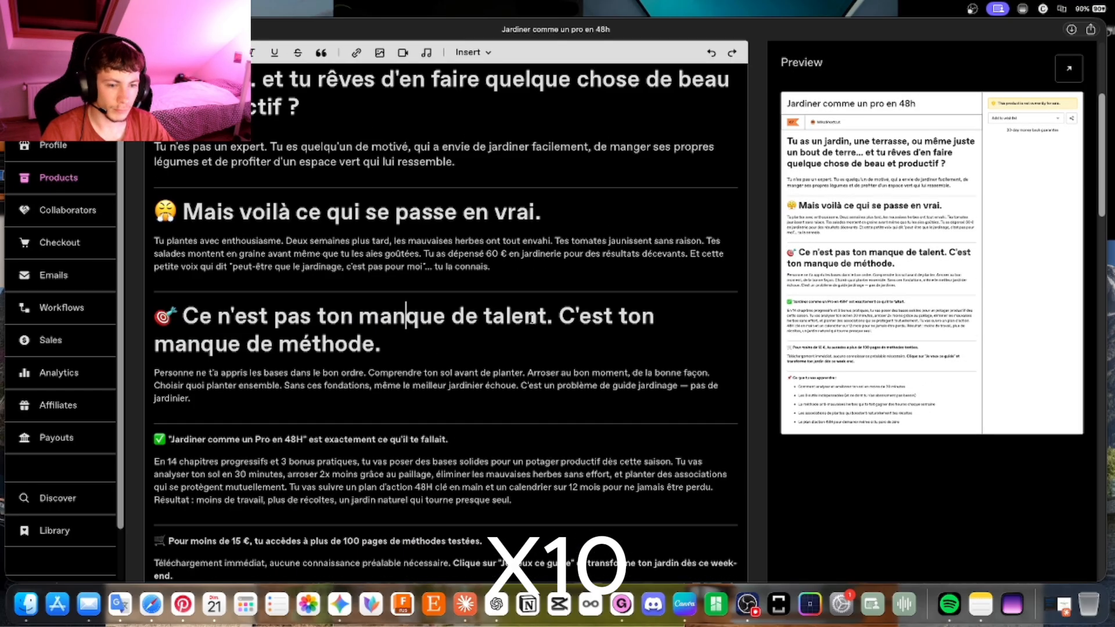
scroll(383, 316, "down", 4)
left_click(385, 319)
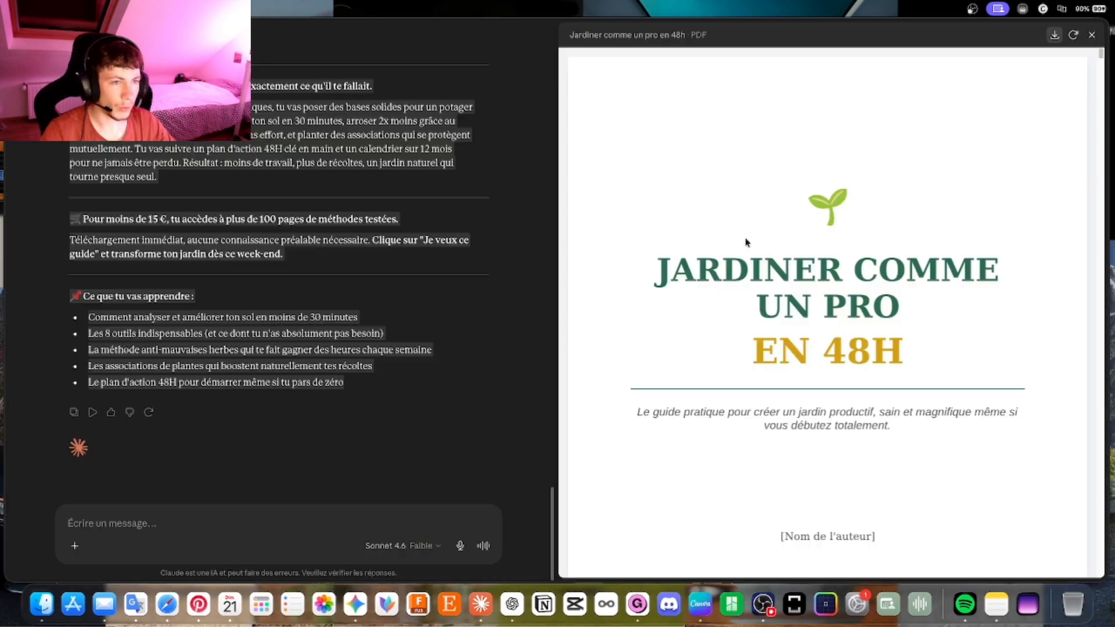
Examine the cover and copyright pages of the ebook PDF in Claude, including the author name and contact placeholders.
scroll(853, 255, "down", 10)
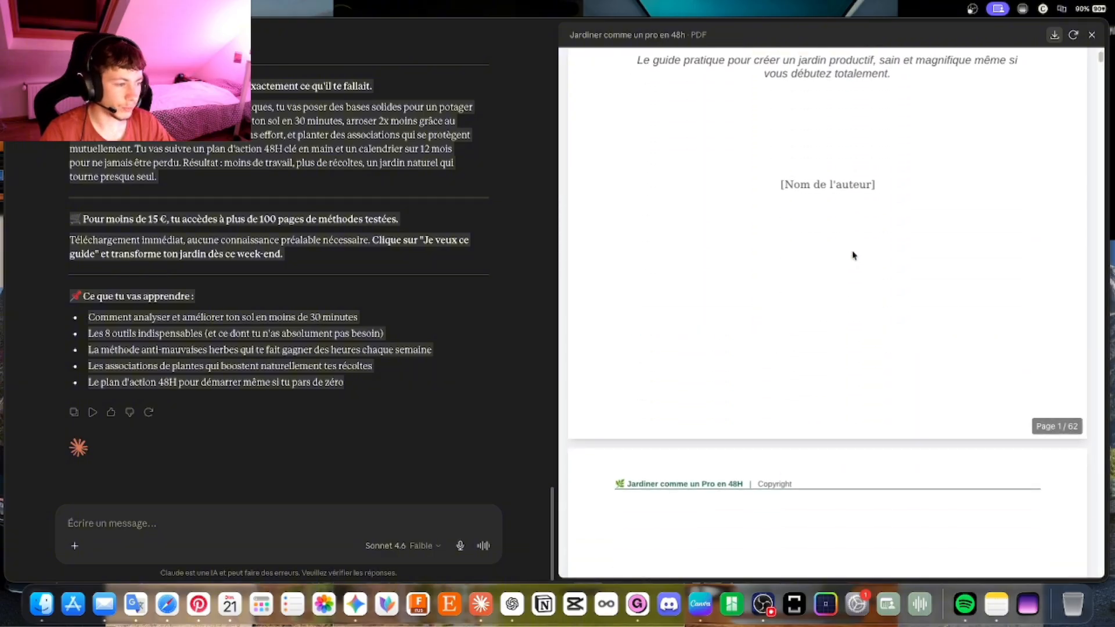
scroll(894, 268, "up", 9)
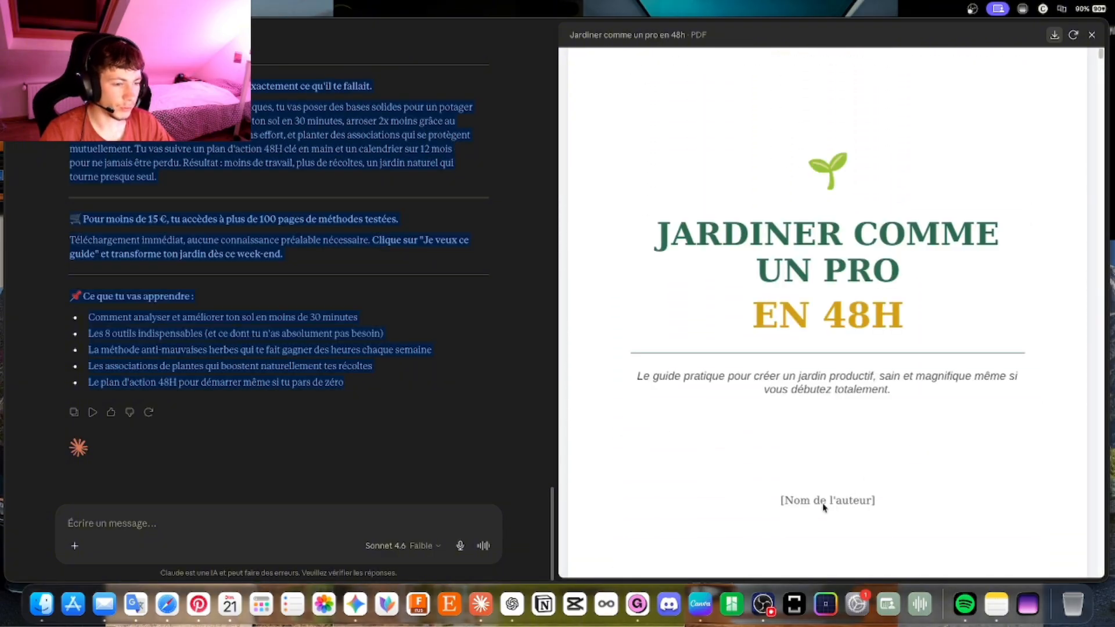
left_click(418, 369)
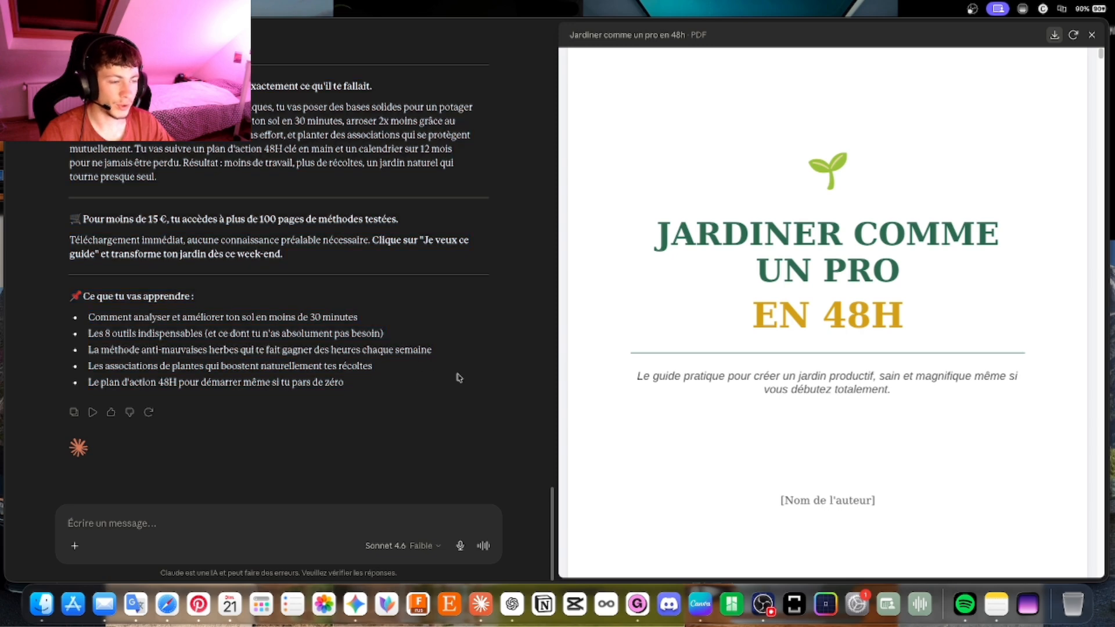
scroll(822, 452, "down", 20)
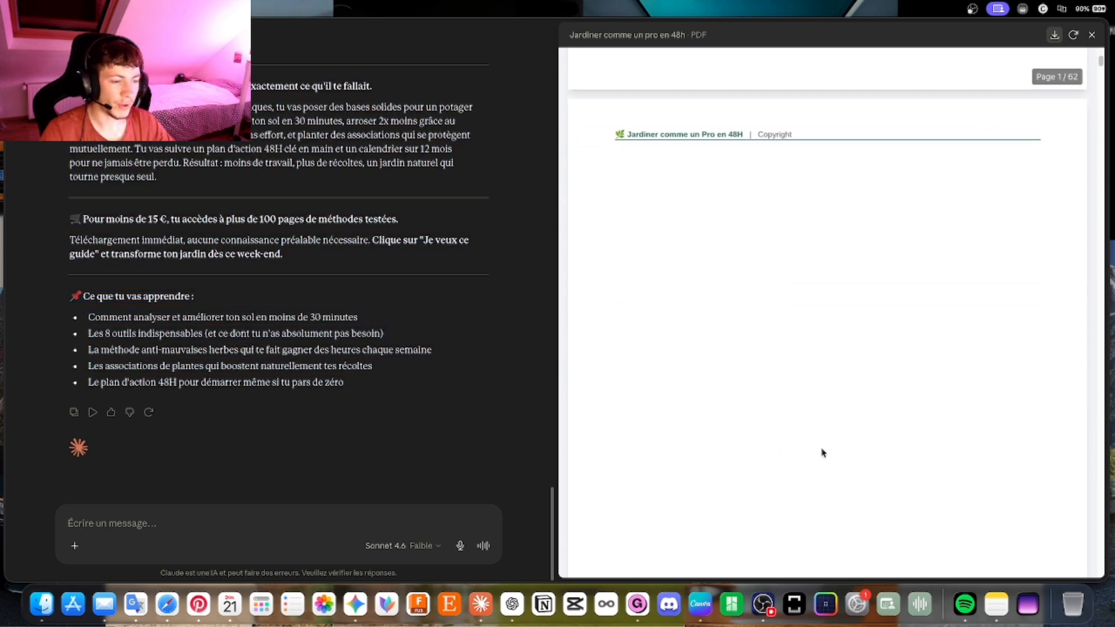
scroll(822, 452, "down", 5)
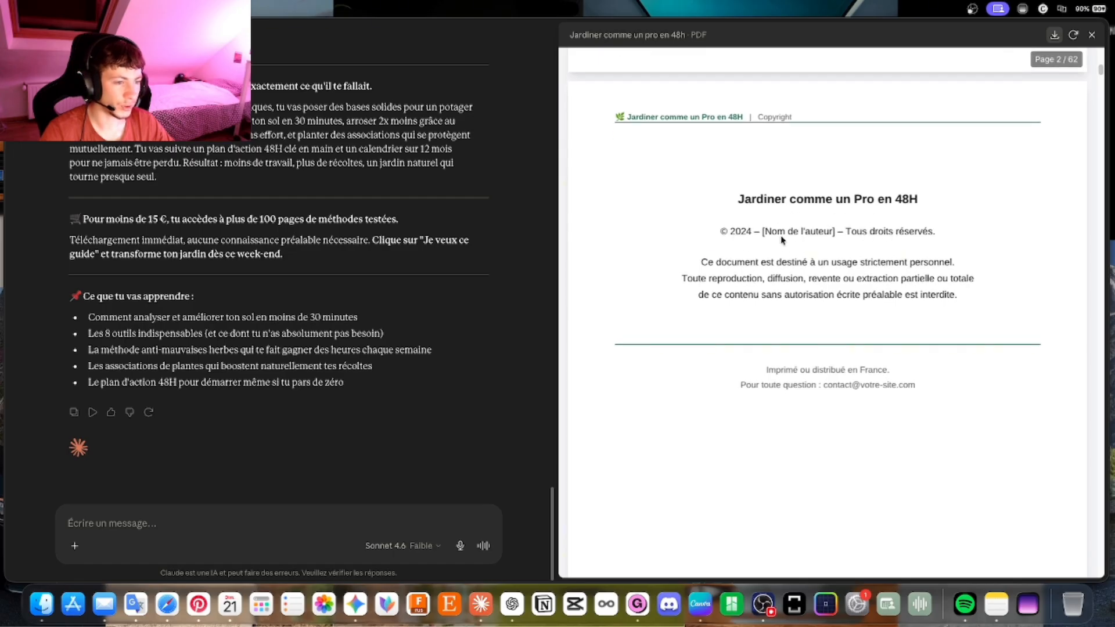
scroll(781, 235, "down", 2)
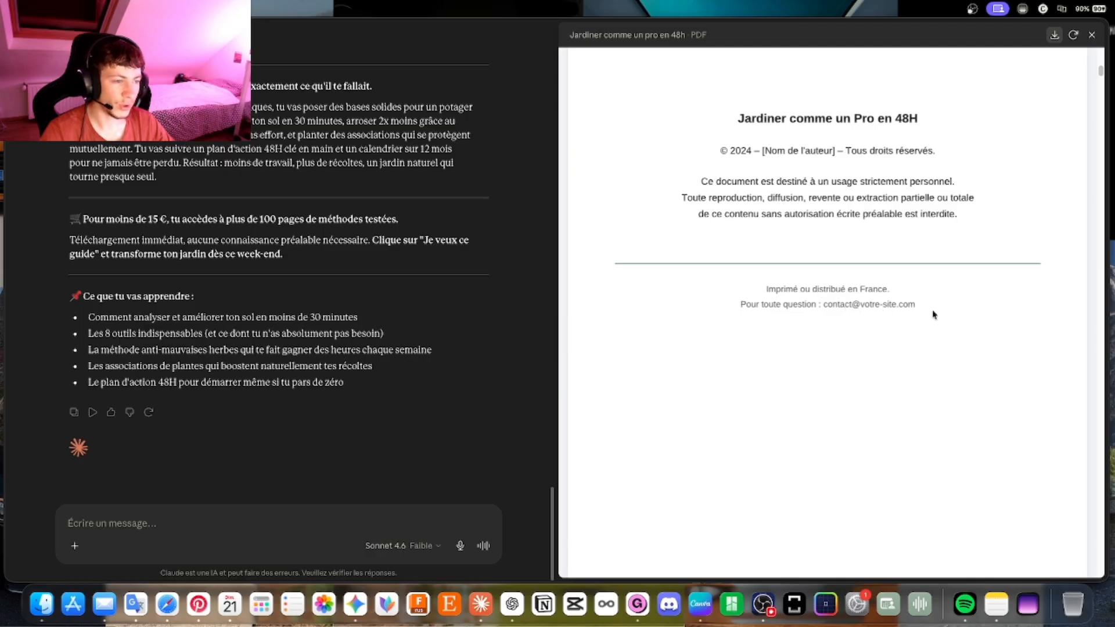
scroll(933, 314, "up", 4)
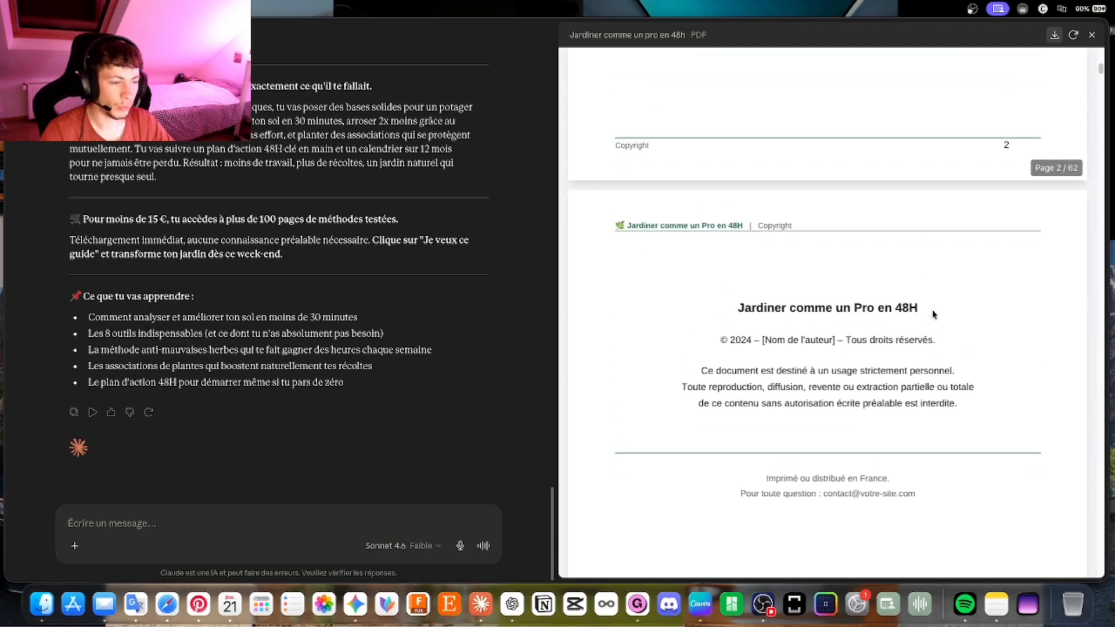
scroll(933, 314, "up", 1)
scroll(933, 315, "down", 6)
scroll(933, 314, "up", 20)
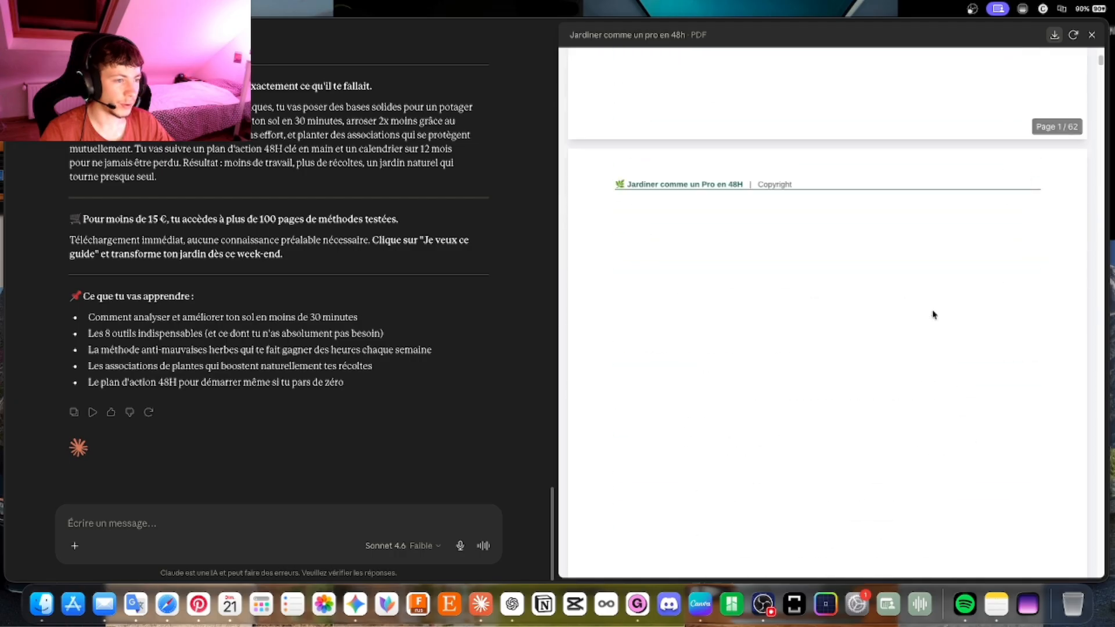
scroll(933, 314, "up", 15)
scroll(933, 314, "down", 13)
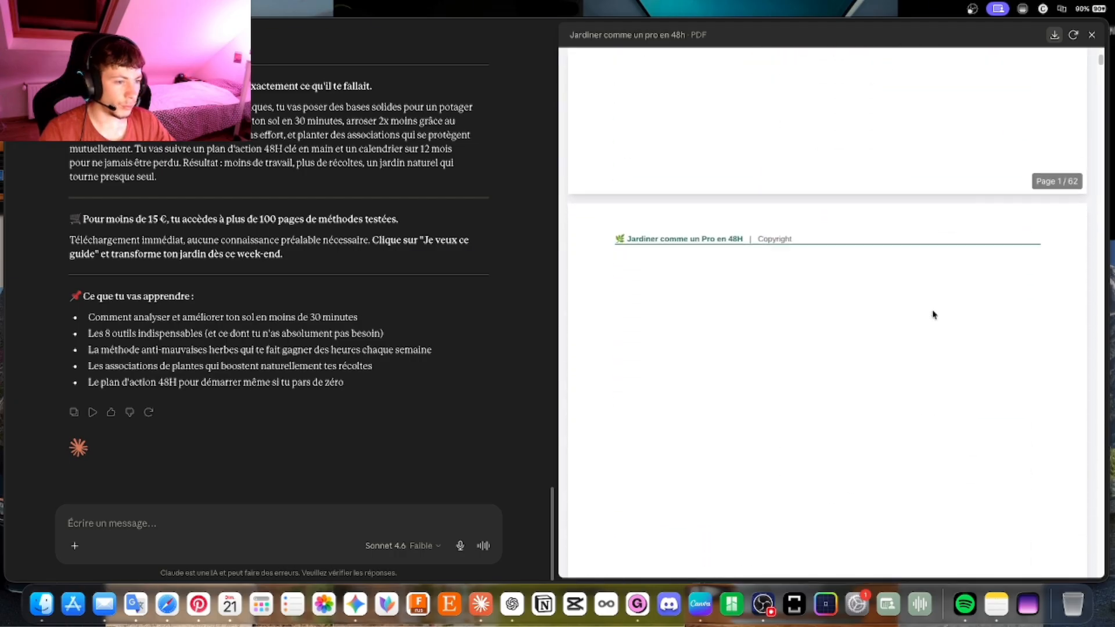
Skim the ebook PDF from the acknowledgements and introduction through all chapters and bonuses to the last page.
scroll(933, 314, "down", 20)
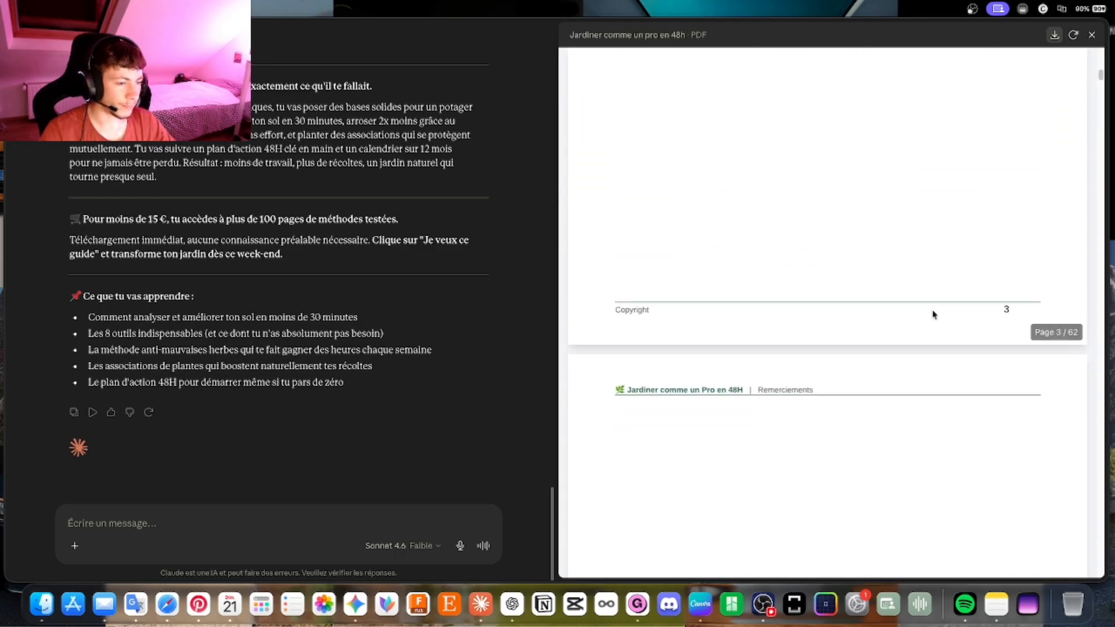
scroll(933, 314, "down", 15)
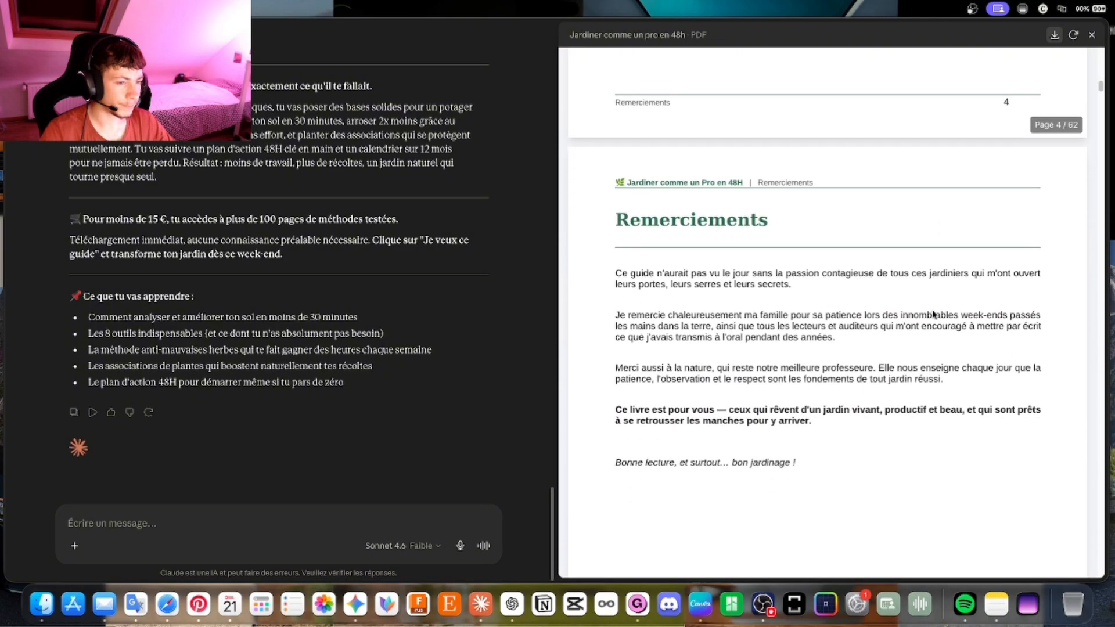
scroll(933, 314, "down", 15)
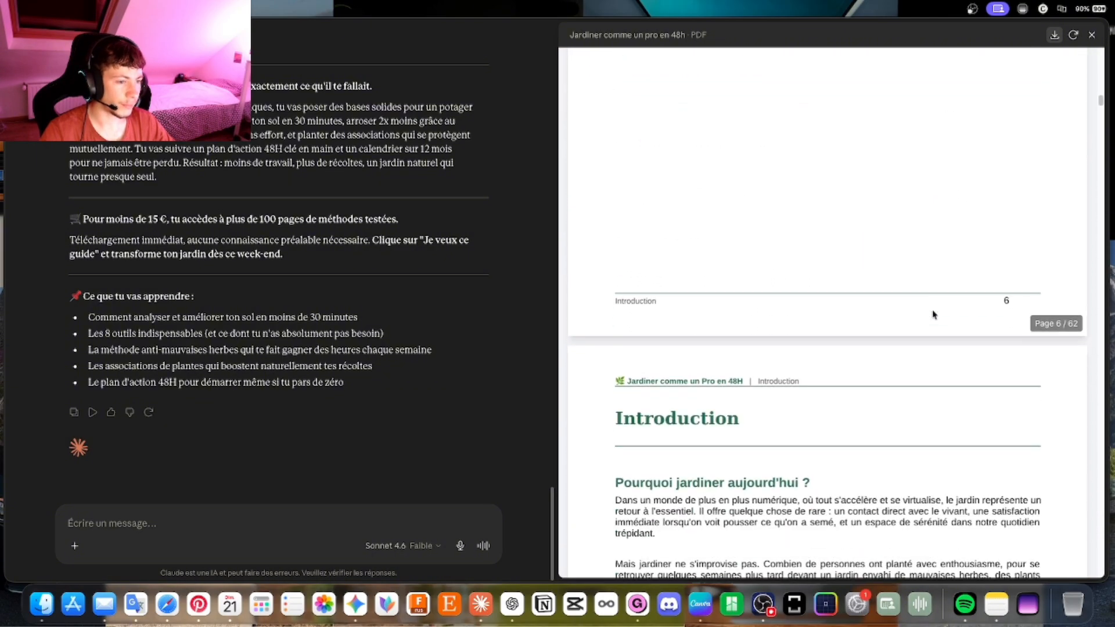
scroll(933, 314, "down", 15)
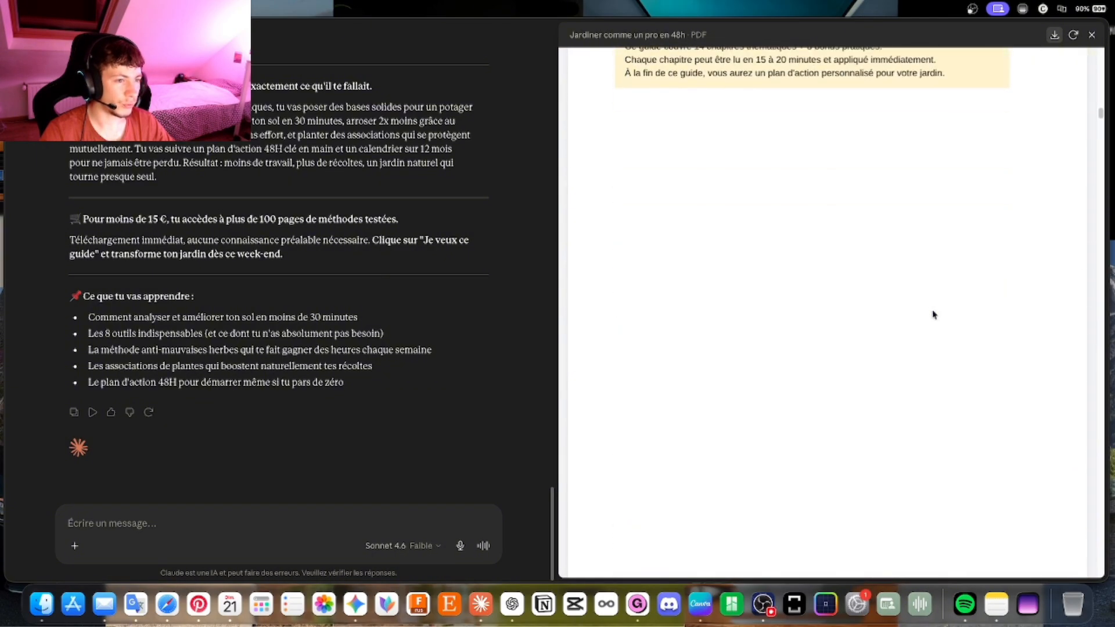
scroll(933, 314, "down", 15)
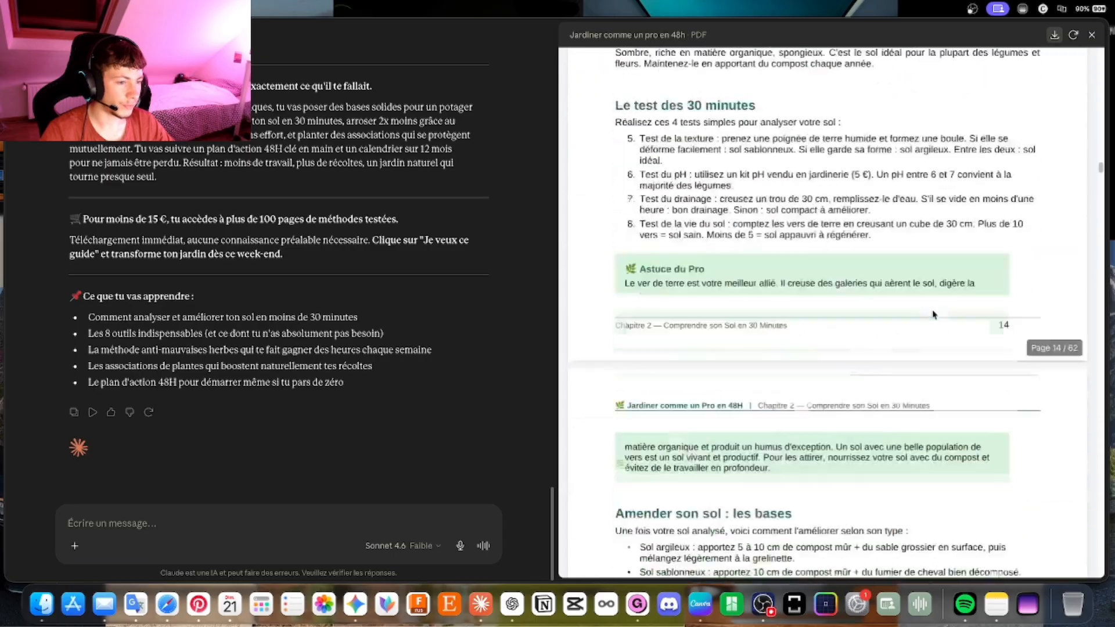
scroll(933, 314, "down", 15)
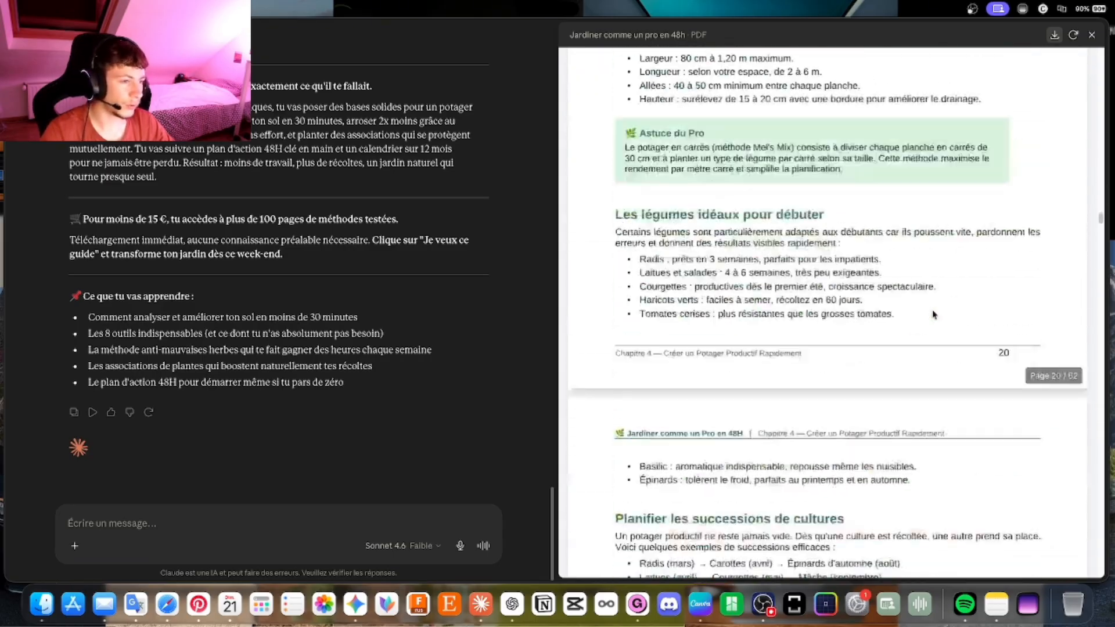
scroll(933, 315, "down", 15)
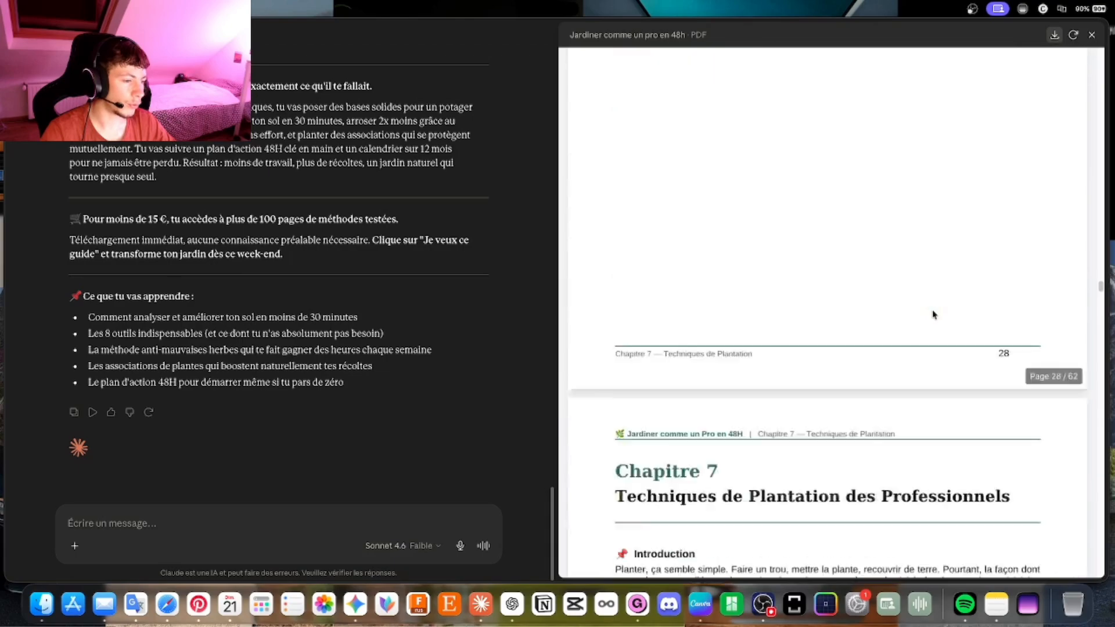
scroll(933, 314, "down", 15)
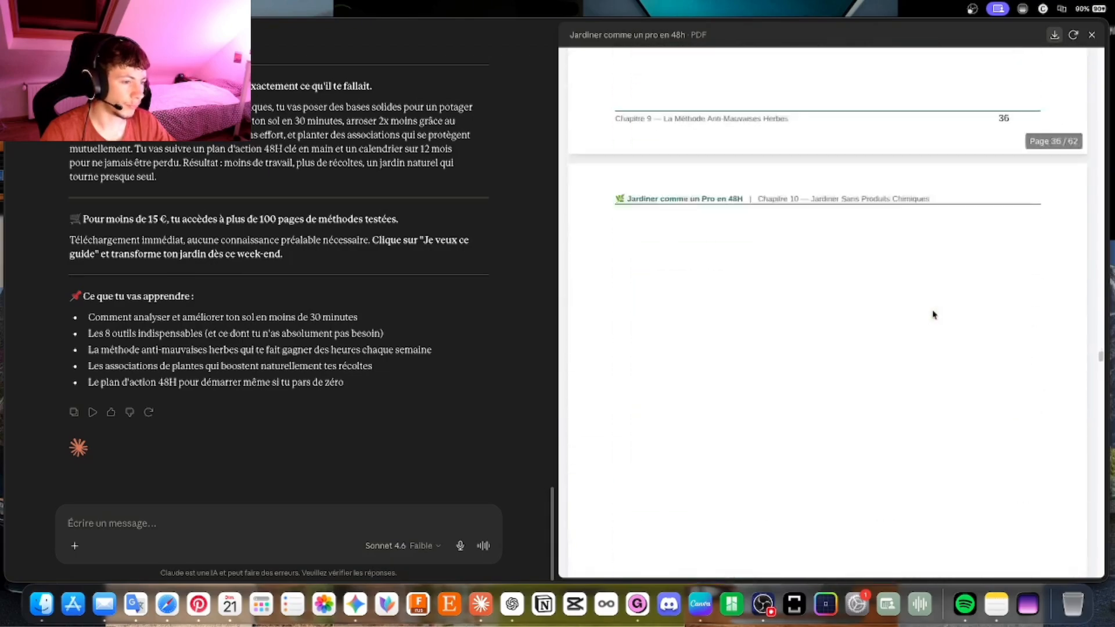
scroll(933, 314, "down", 15)
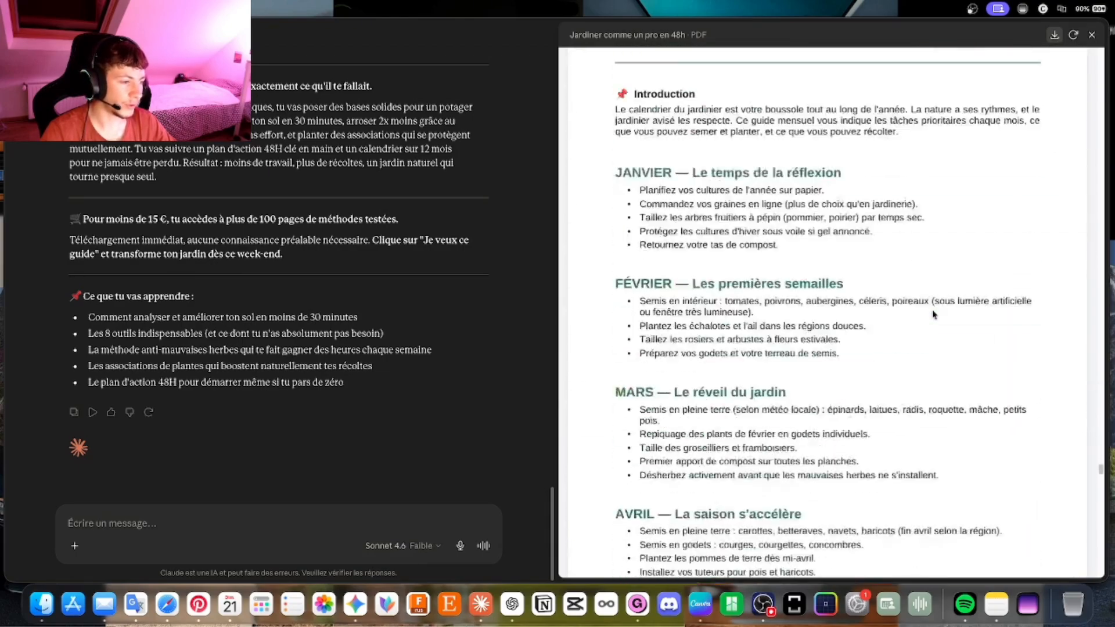
scroll(933, 314, "down", 15)
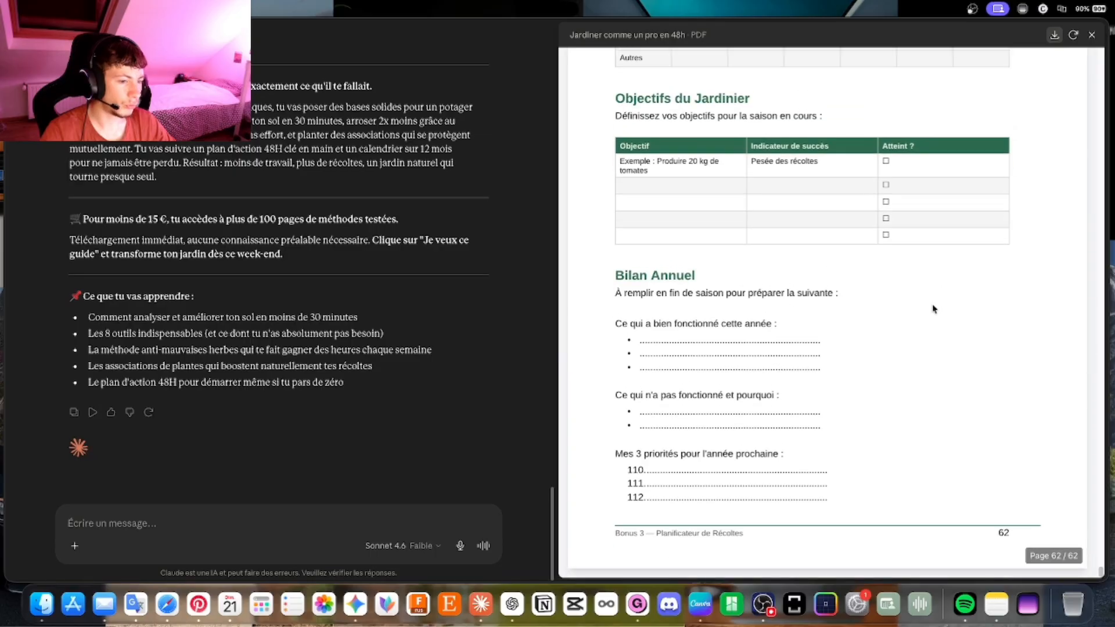
Review the bonus harvest planner and gardener checklists, and go back to the Chapter 14 twelve-month calendar.
scroll(933, 309, "up", 6)
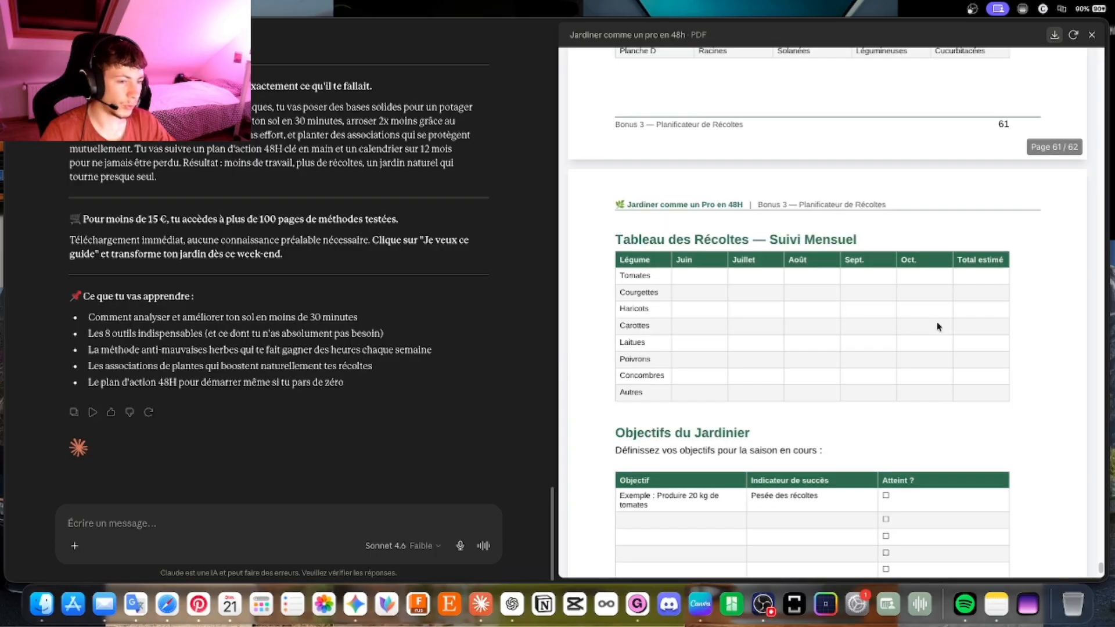
scroll(936, 326, "down", 6)
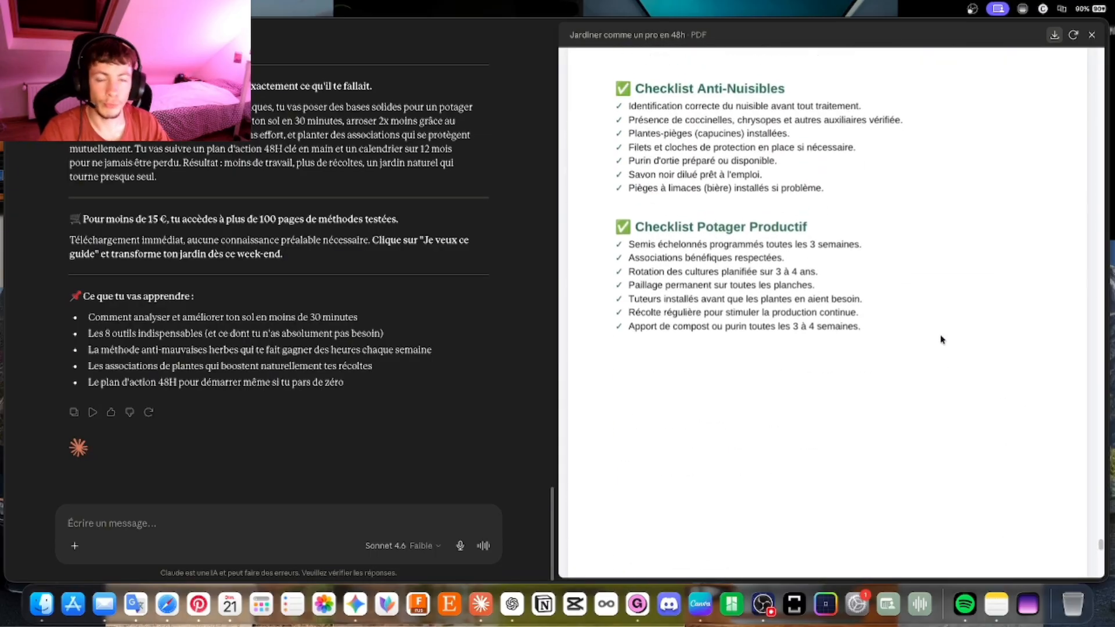
scroll(942, 339, "up", 15)
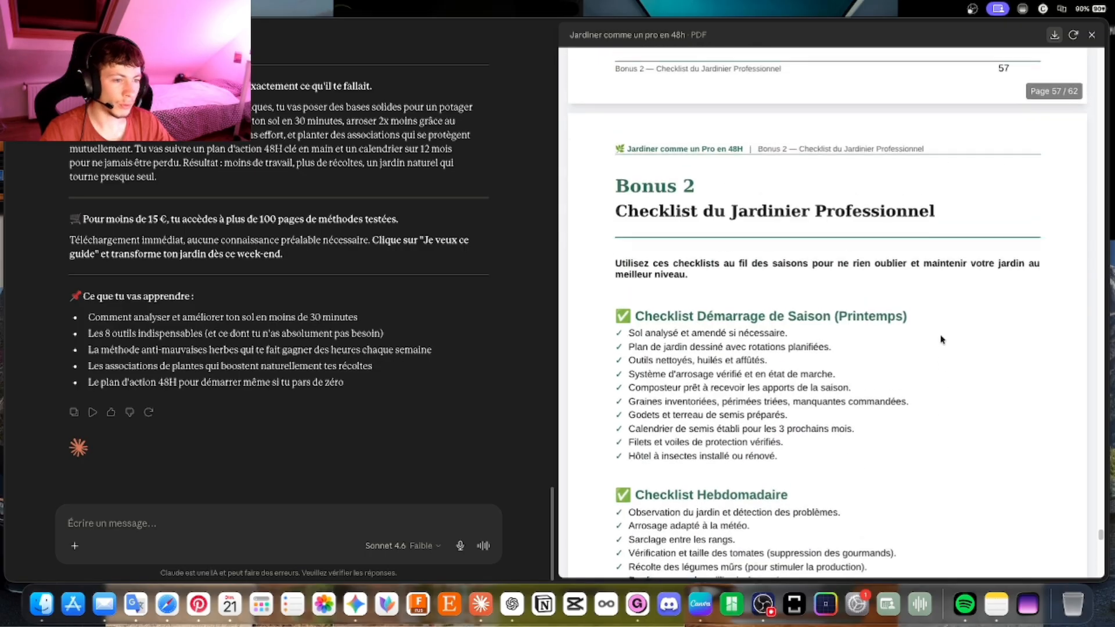
scroll(929, 339, "down", 5)
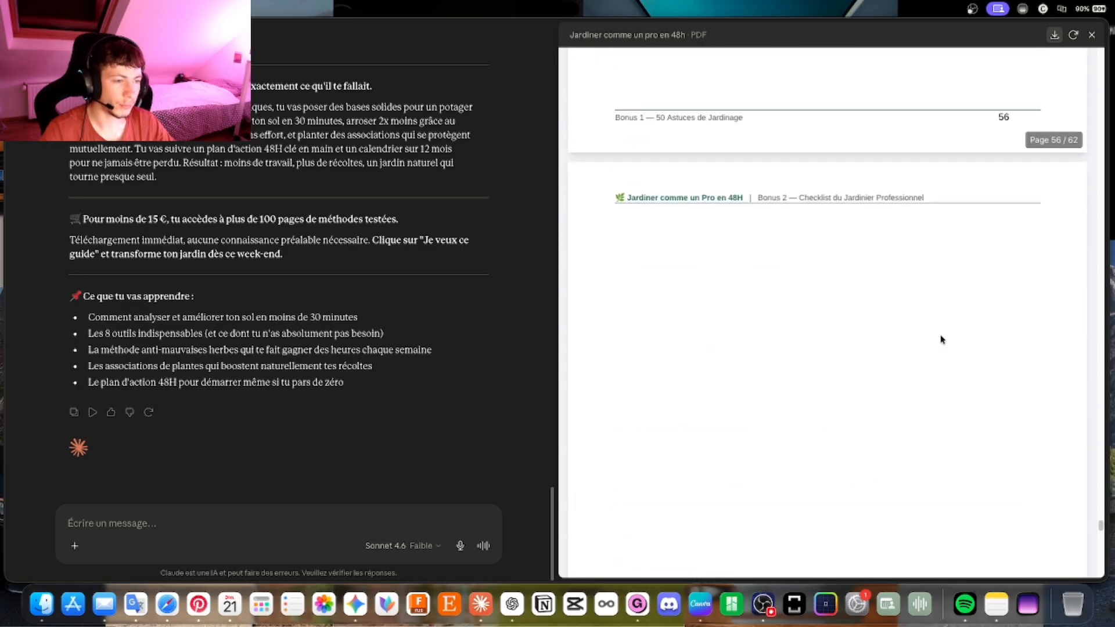
scroll(895, 338, "up", 15)
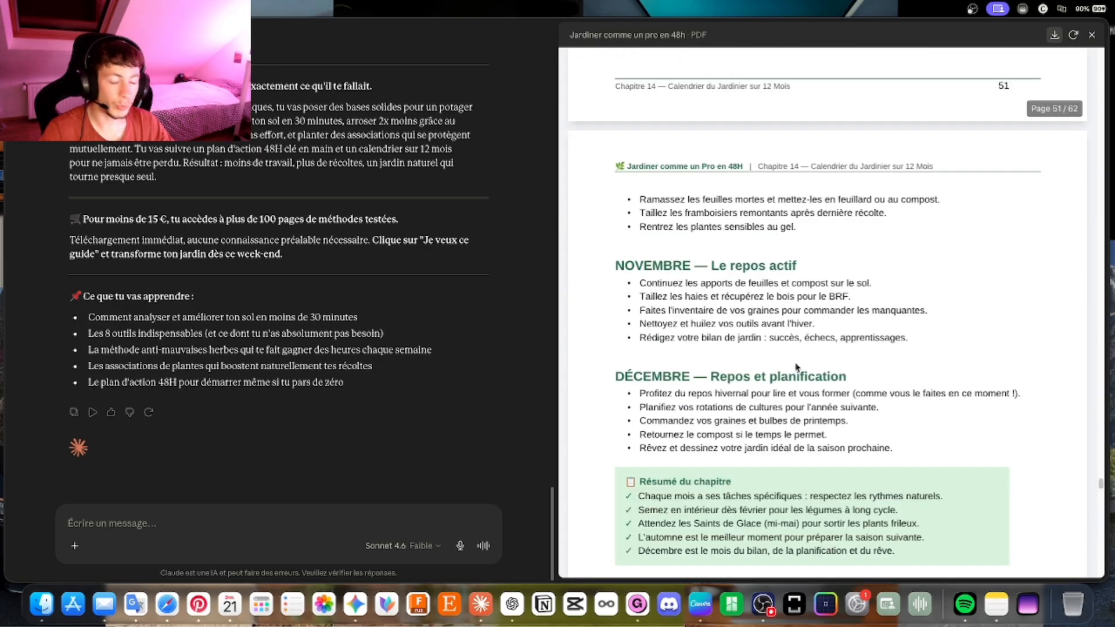
scroll(890, 311, "up", 10)
scroll(891, 306, "down", 7)
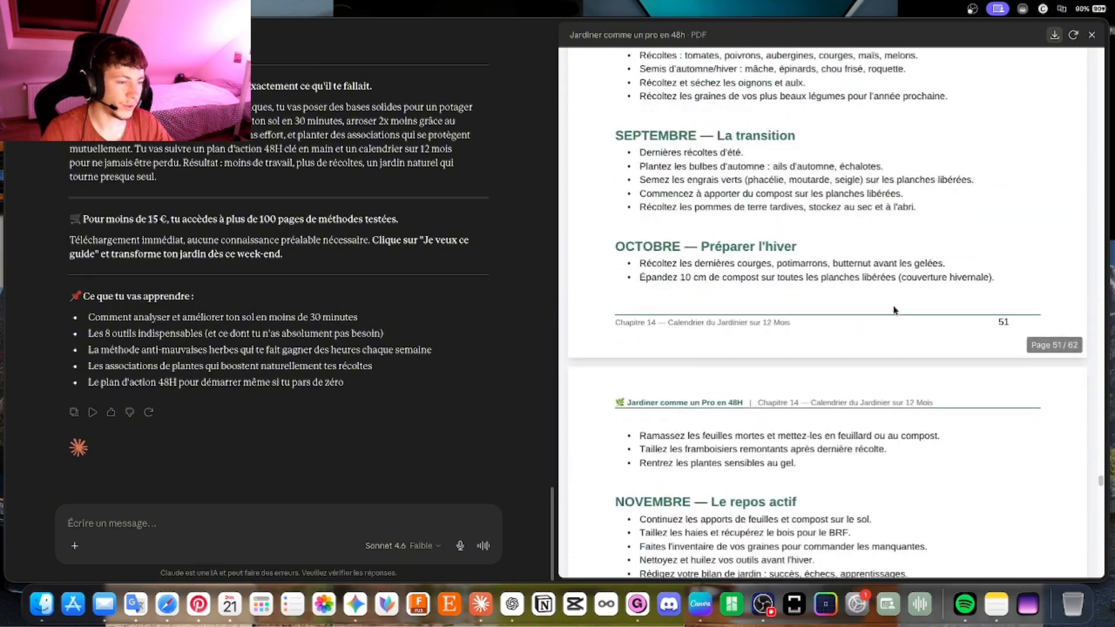
scroll(893, 308, "down", 6)
scroll(894, 310, "up", 12)
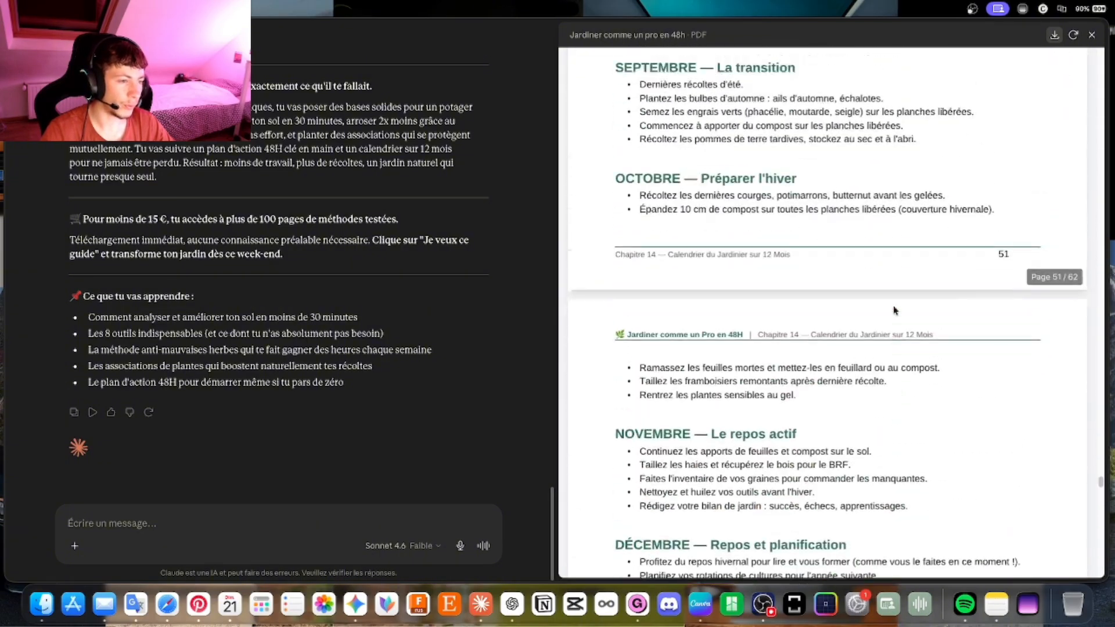
scroll(893, 309, "up", 12)
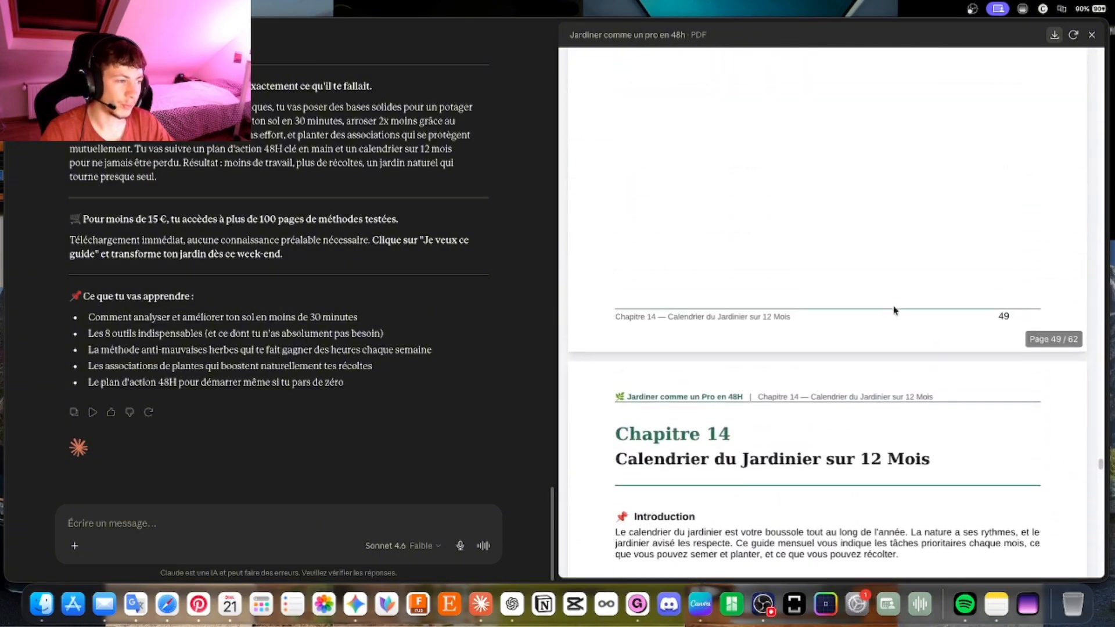
Review the ebook PDF pages preceding Chapter 14 and the formatted product description on the Gumroad page.
scroll(893, 310, "up", 15)
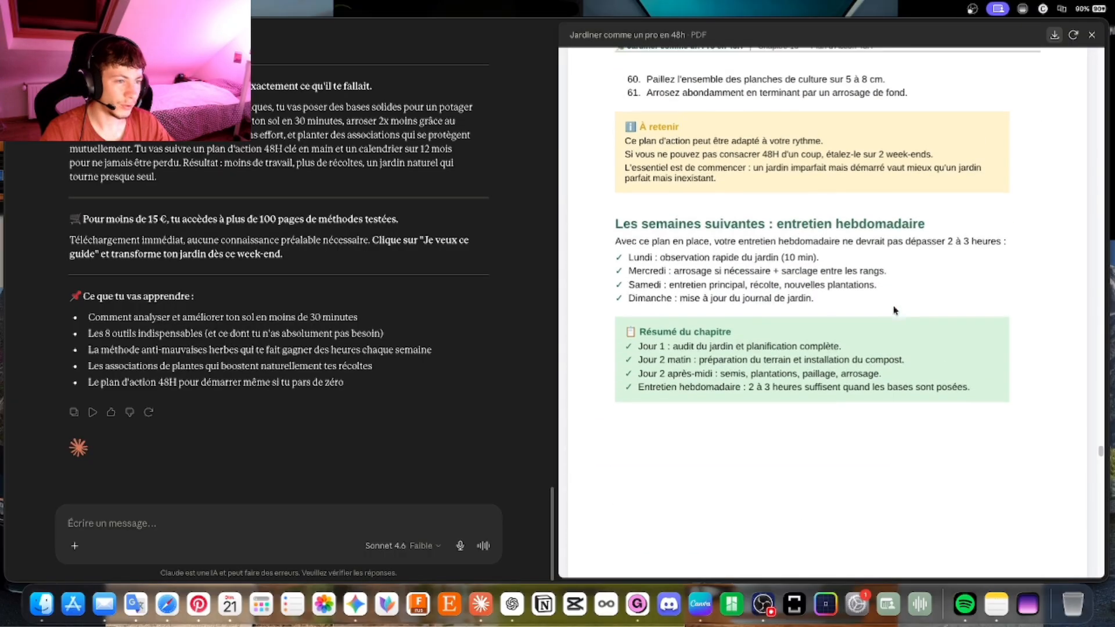
scroll(893, 309, "up", 20)
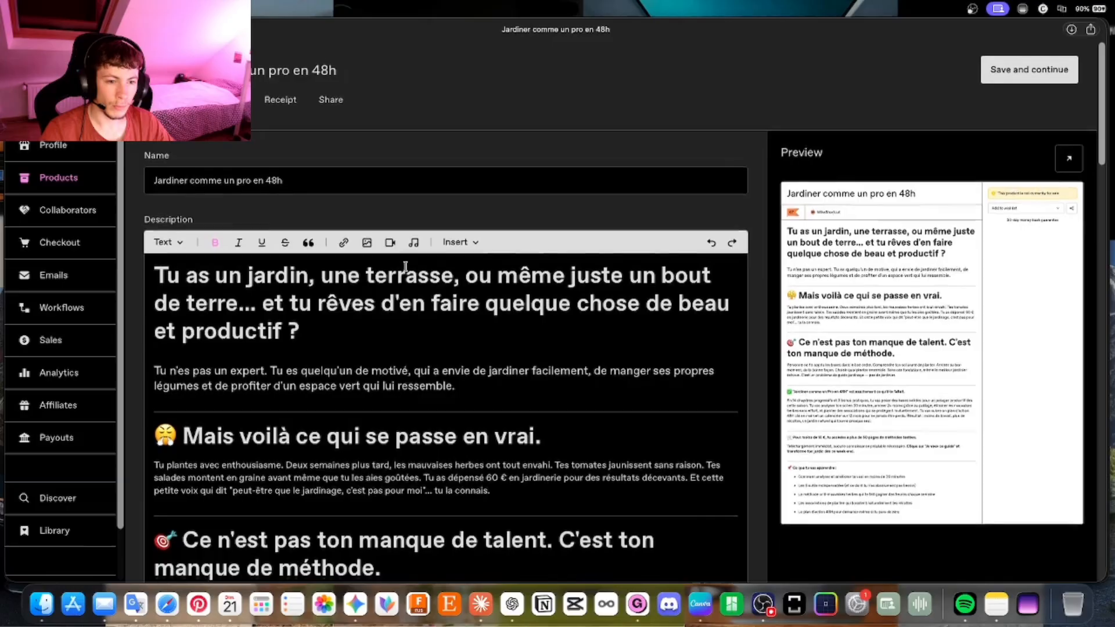
scroll(405, 266, "down", 5)
scroll(406, 267, "up", 4)
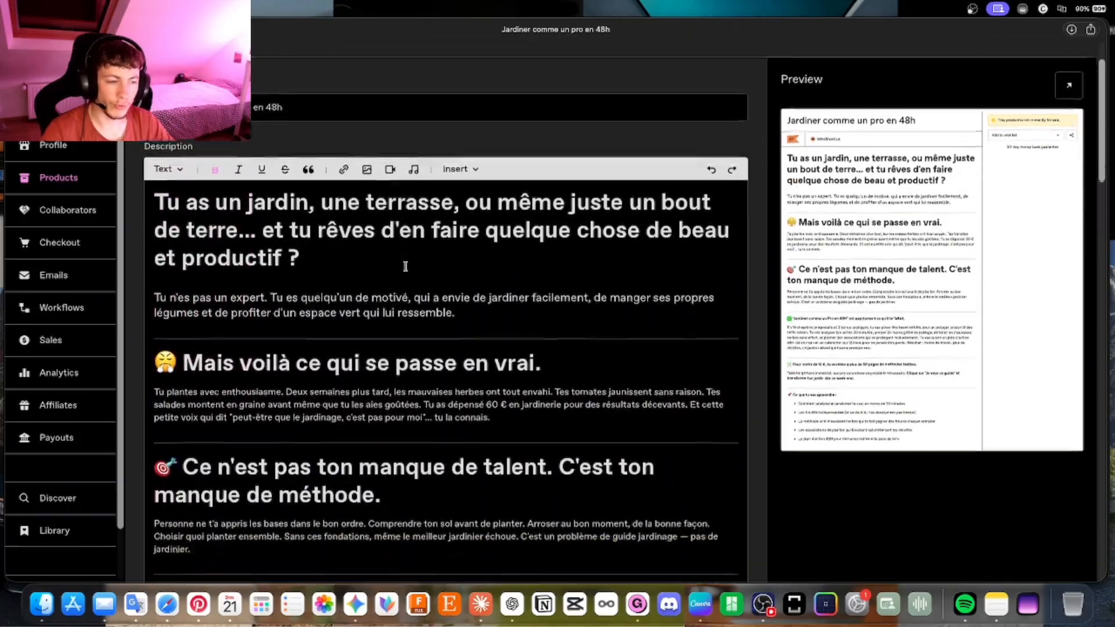
scroll(405, 267, "down", 4)
scroll(405, 267, "down", 2)
scroll(406, 261, "up", 7)
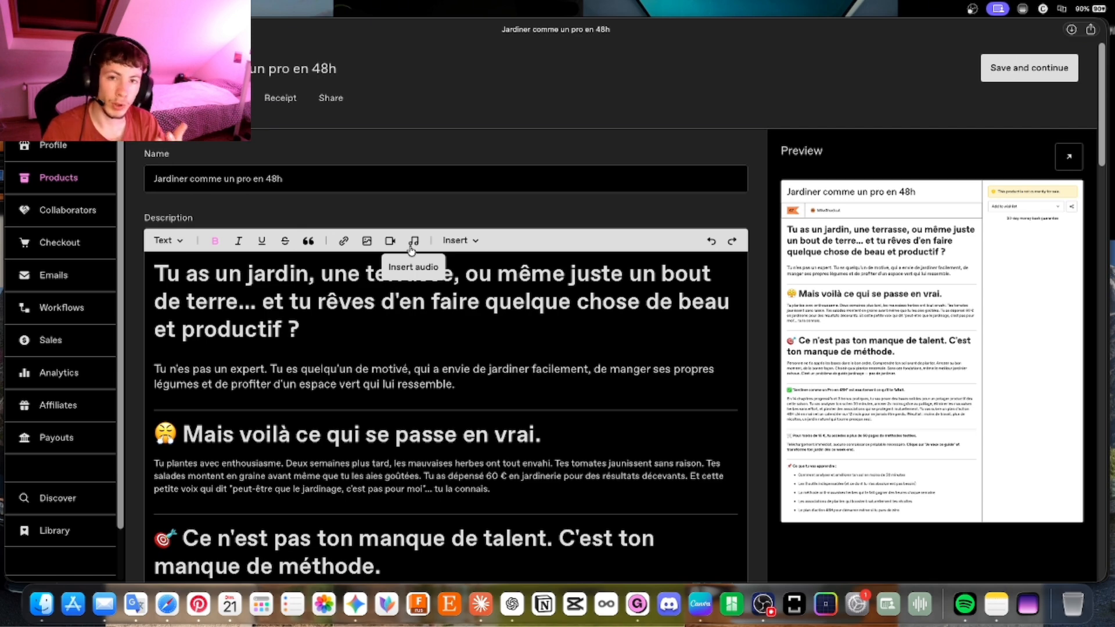
Set the product's custom URL ending to "ebook-jardin".
scroll(483, 356, "down", 10)
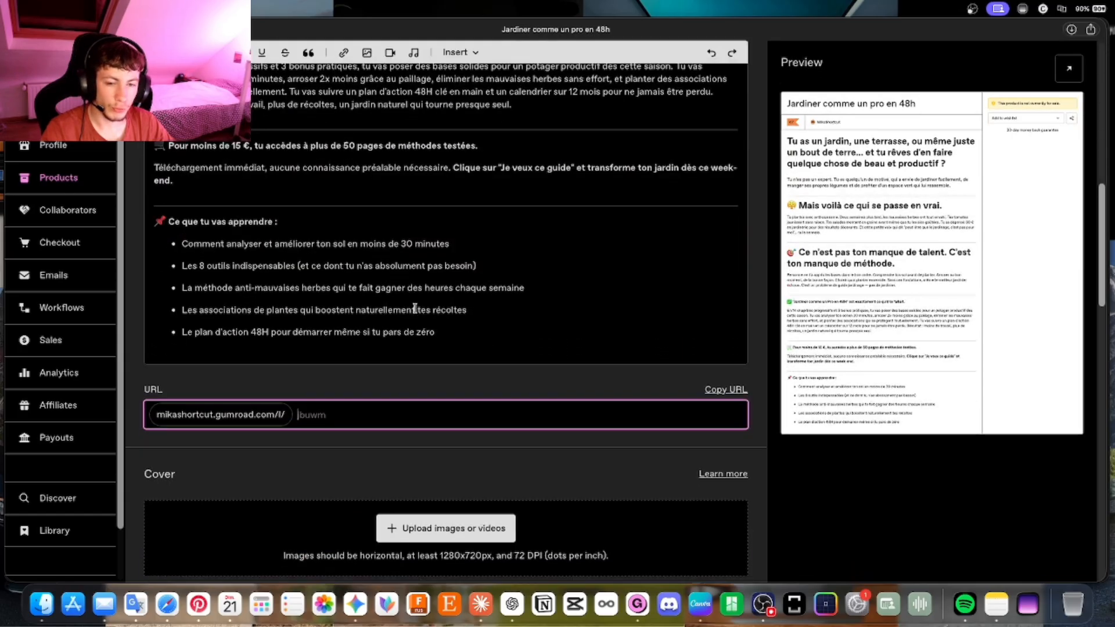
scroll(415, 309, "down", 1)
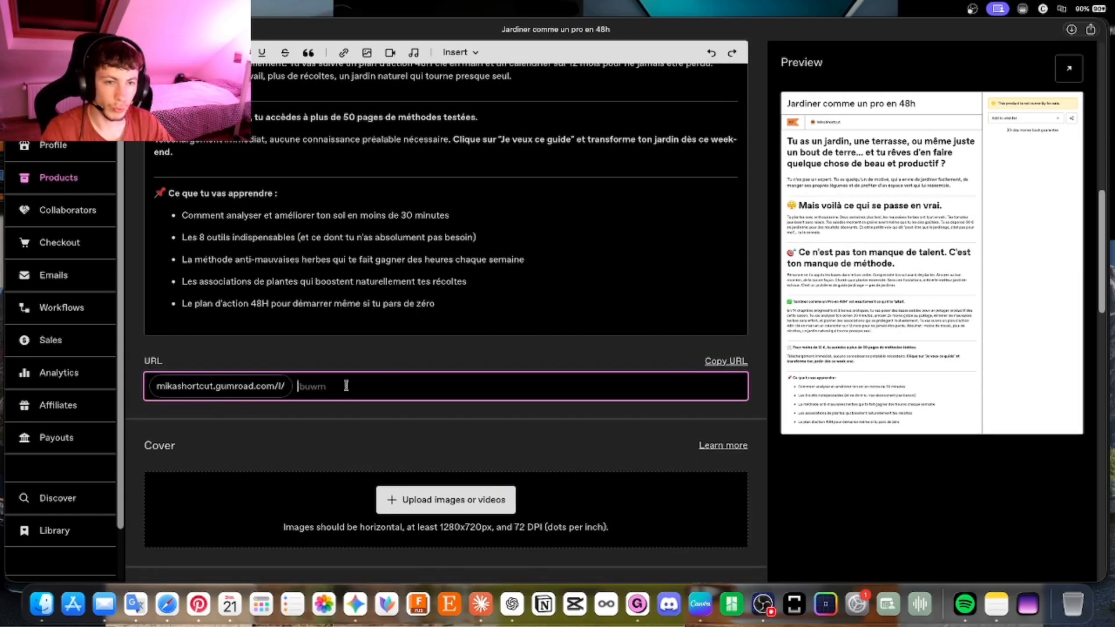
type("ebook")
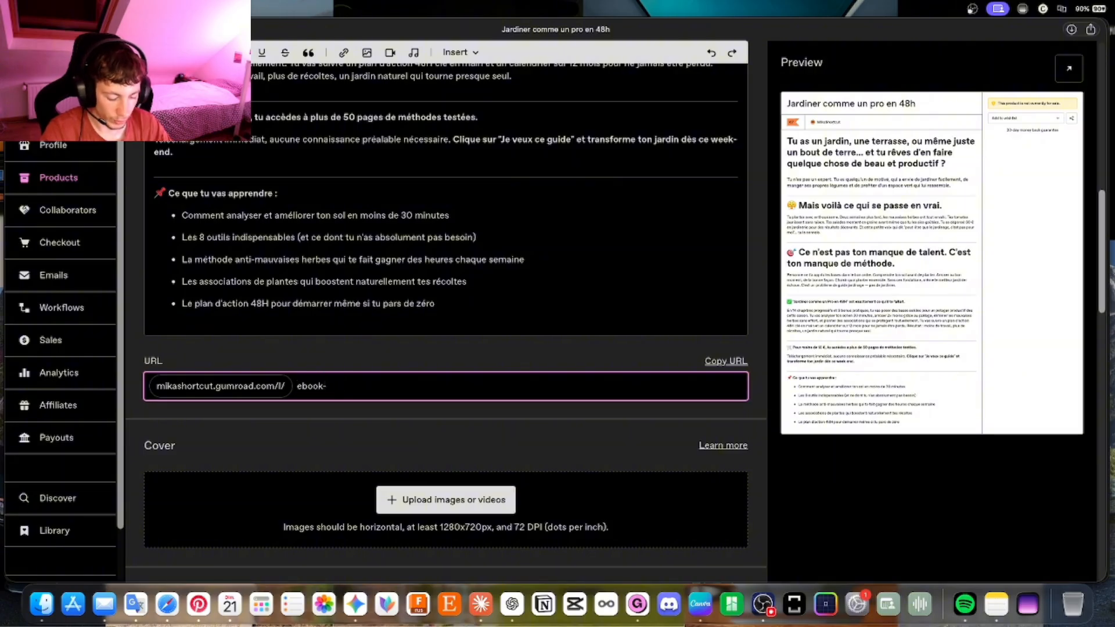
type("-jardin")
left_click(391, 351)
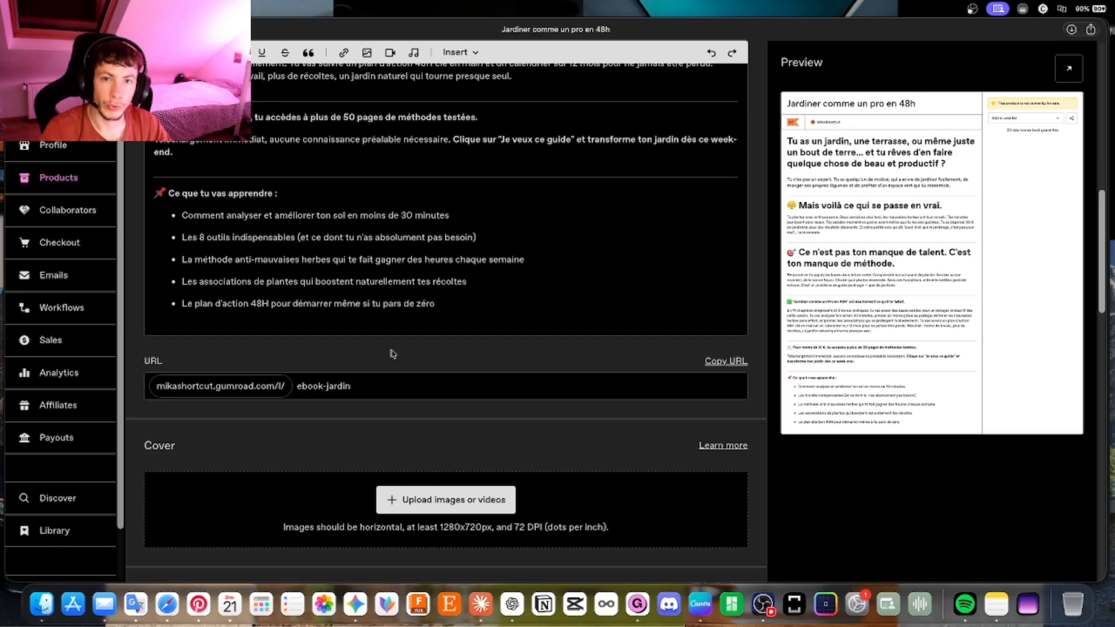
Look over the cover and thumbnail upload sections and the available call-to-action options.
scroll(377, 302, "down", 3)
scroll(400, 325, "down", 1)
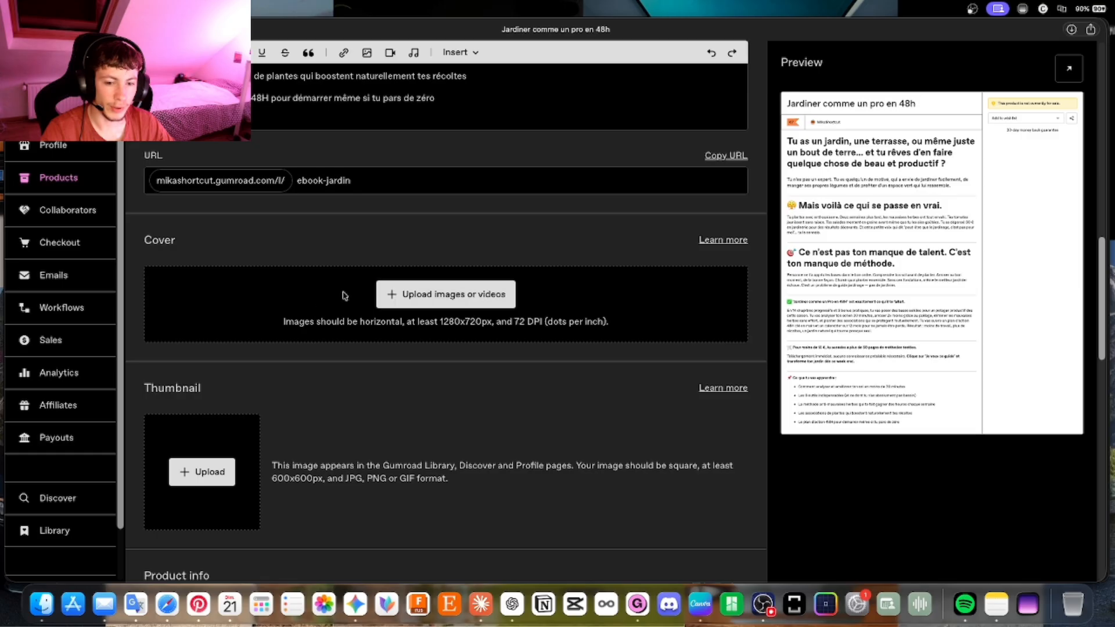
scroll(291, 331, "down", 5)
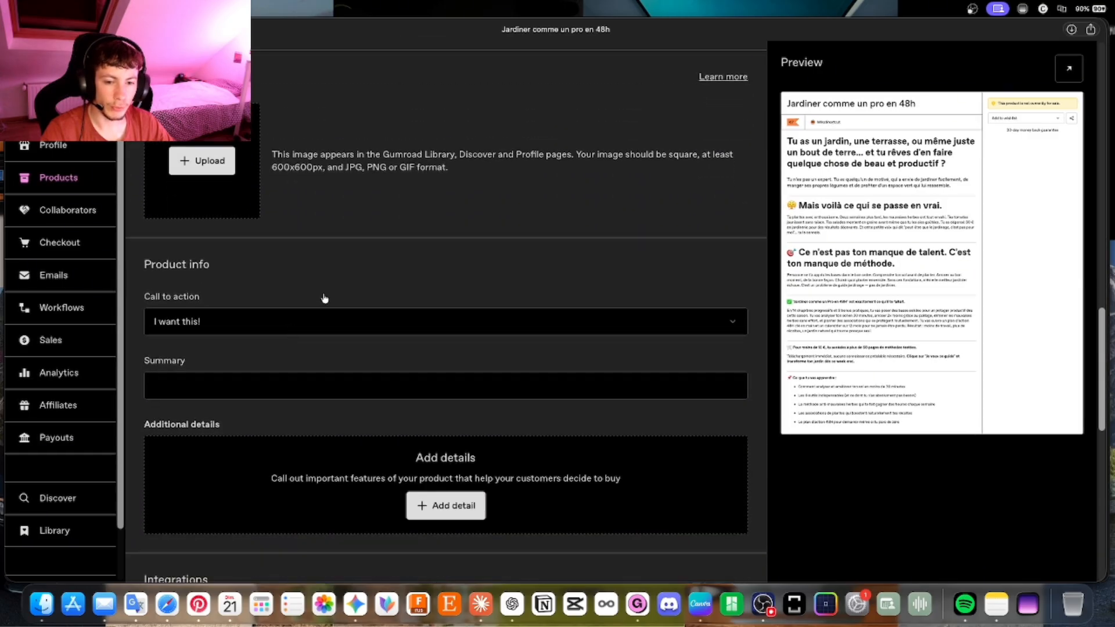
left_click(285, 322)
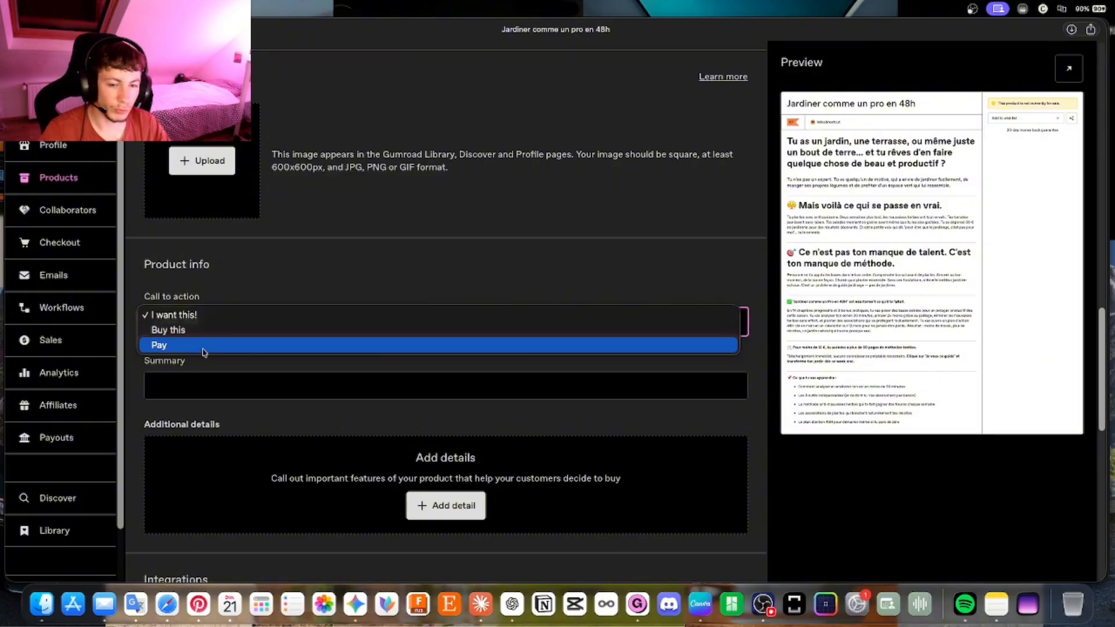
Try the placeholder summary "zefizHFE", check it in the full product page preview, and return to editing the product.
left_click(239, 386)
scroll(239, 386, "down", 1)
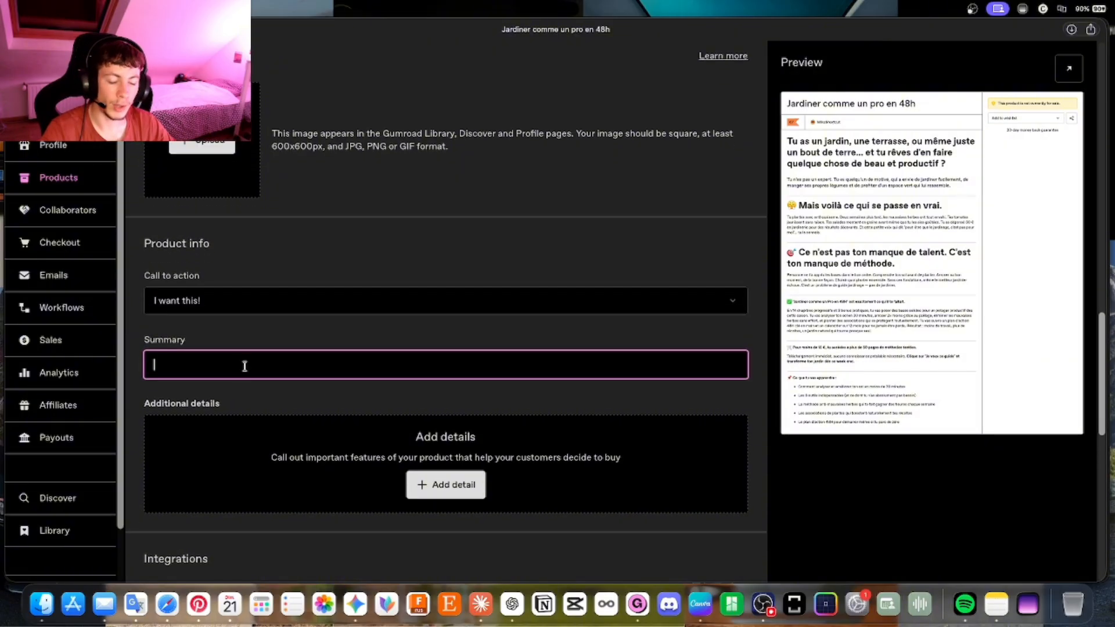
type("zefizHFE")
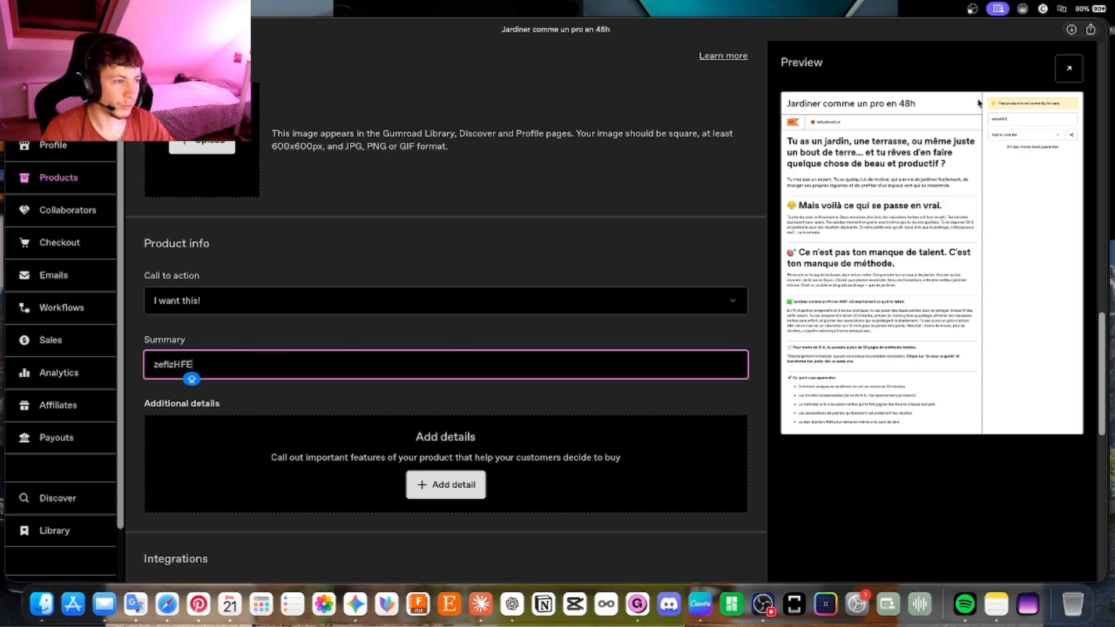
left_click(1068, 71)
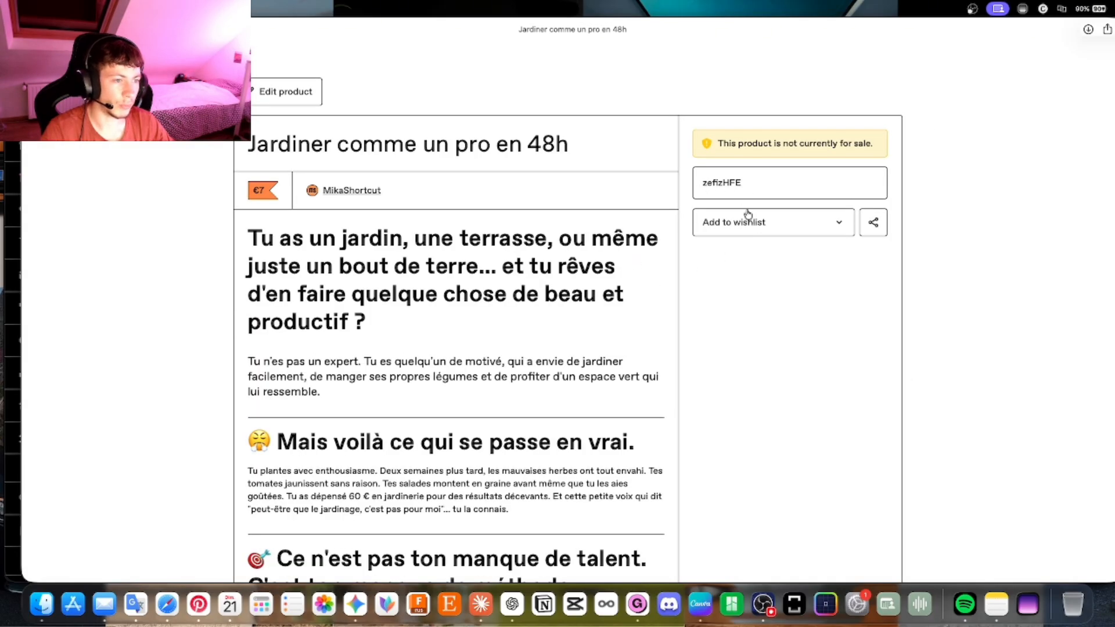
scroll(747, 212, "down", 10)
scroll(747, 213, "up", 10)
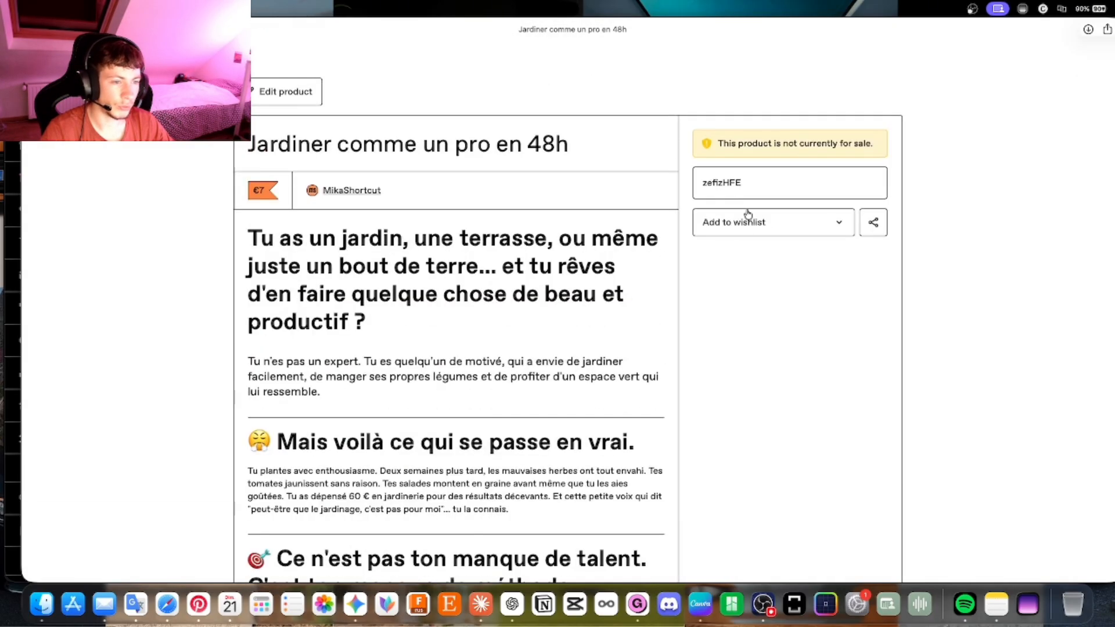
left_click(285, 98)
Add an empty additional detail row to the product info and delete it.
scroll(315, 390, "down", 3)
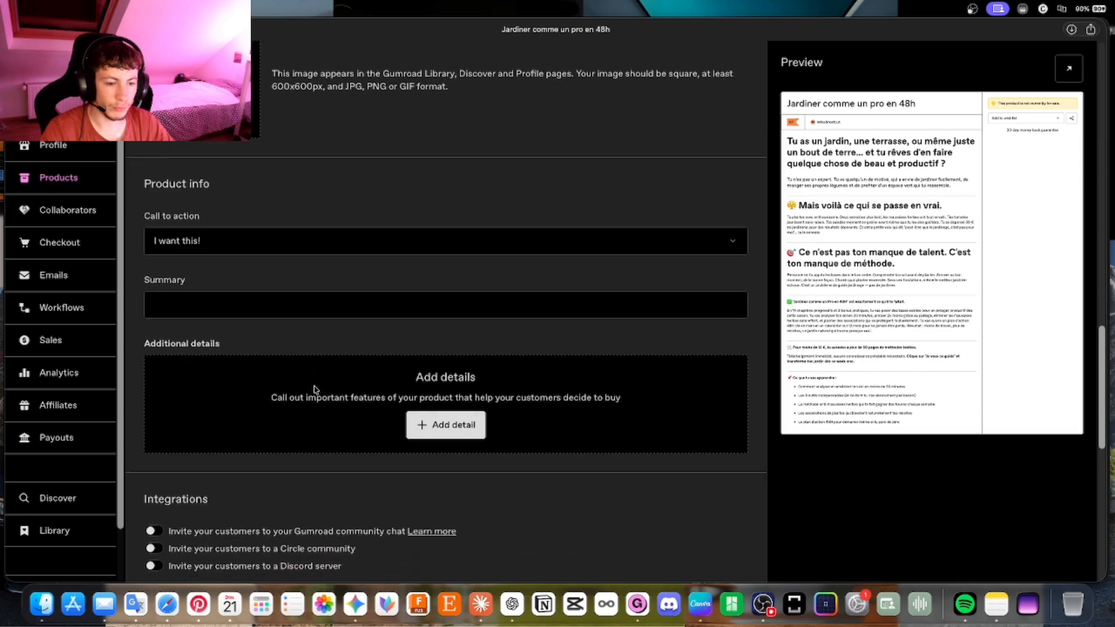
left_click(437, 417)
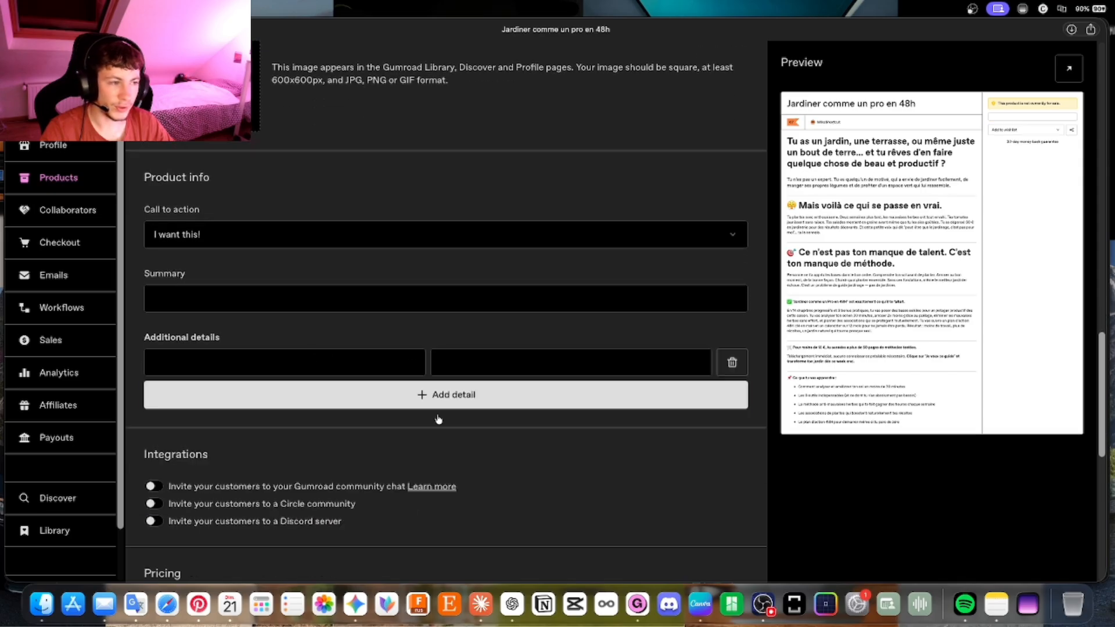
left_click(338, 364)
left_click(458, 364)
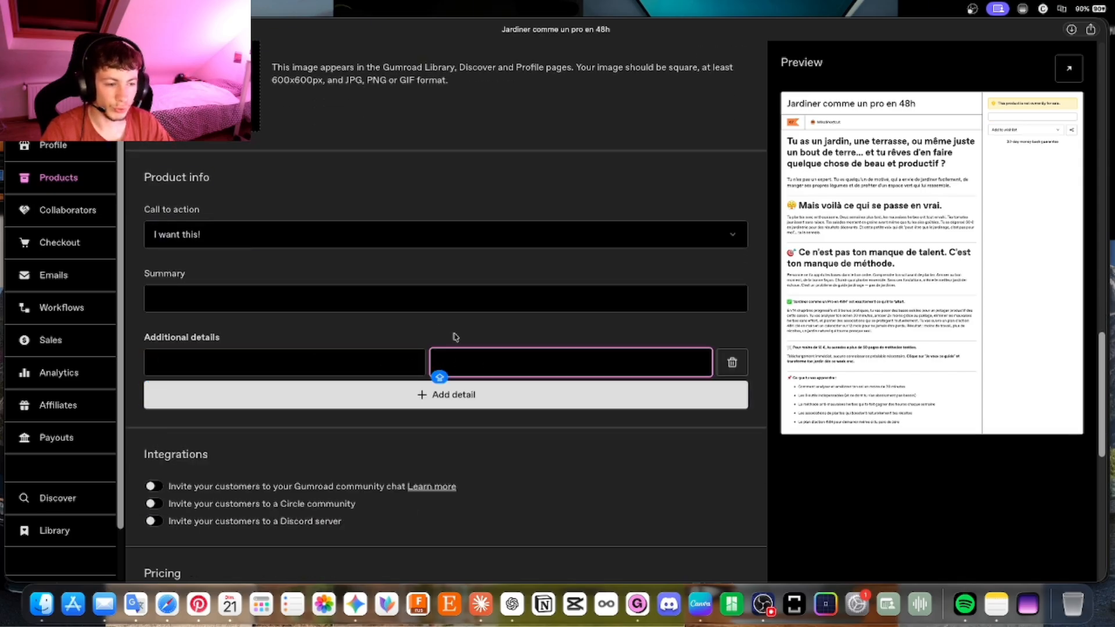
left_click(732, 362)
Look over the integrations and pricing sections, including the list of available currencies for the price.
scroll(398, 346, "down", 5)
scroll(400, 346, "down", 1)
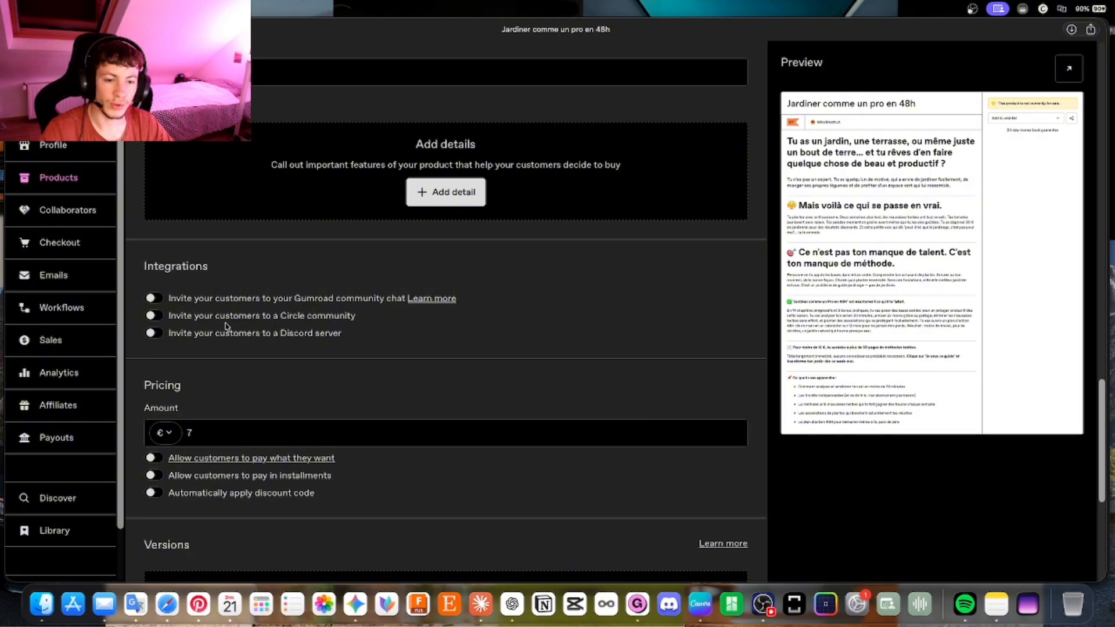
scroll(226, 326, "down", 2)
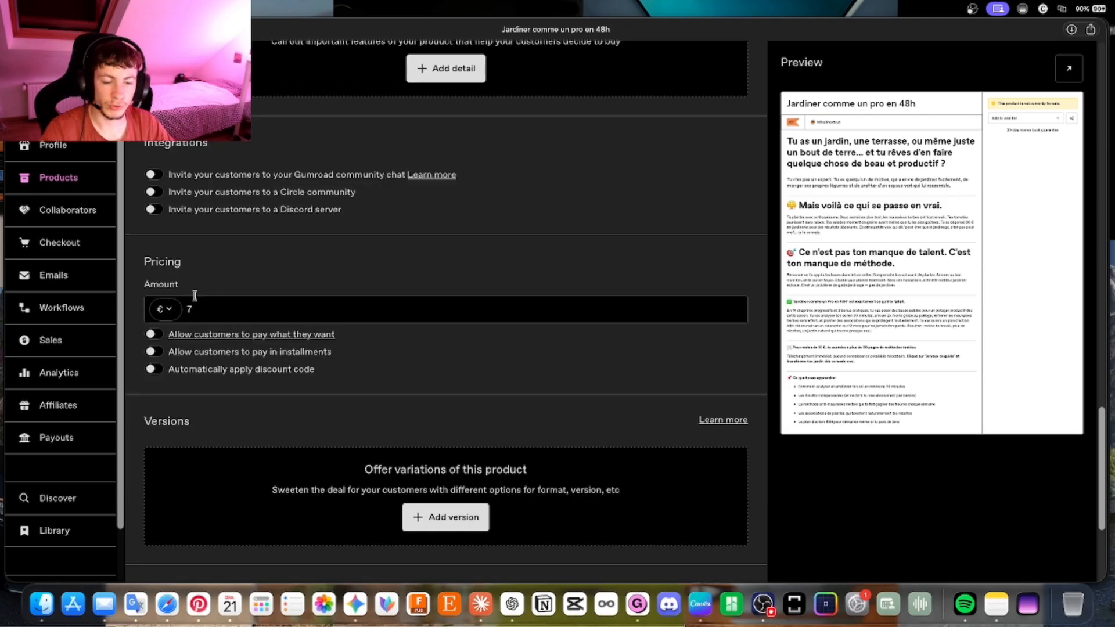
left_click(165, 309)
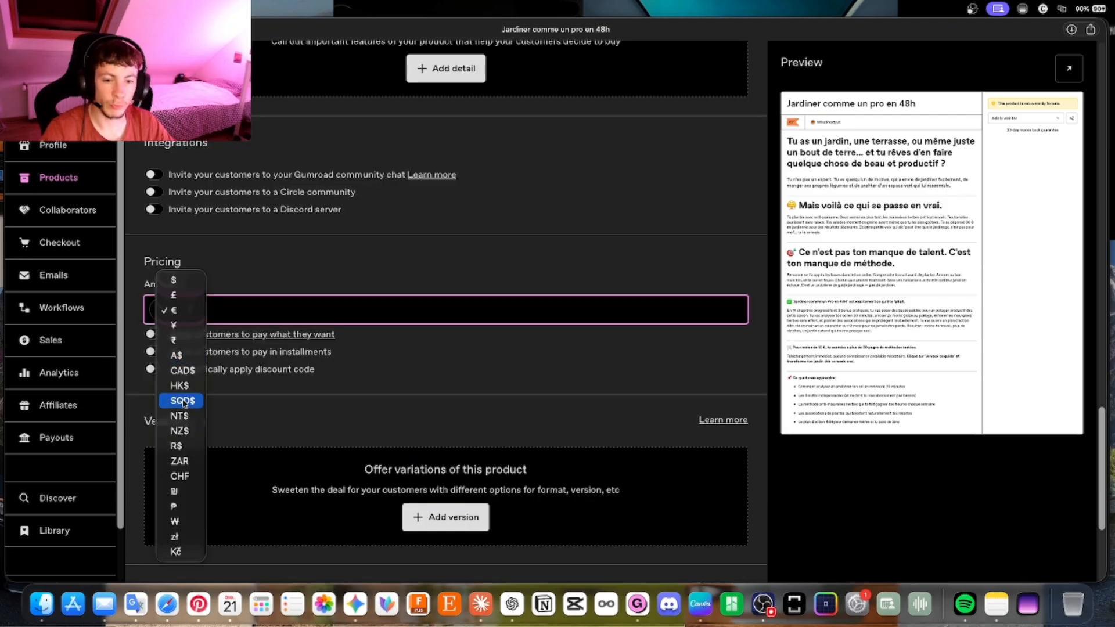
left_click(220, 402)
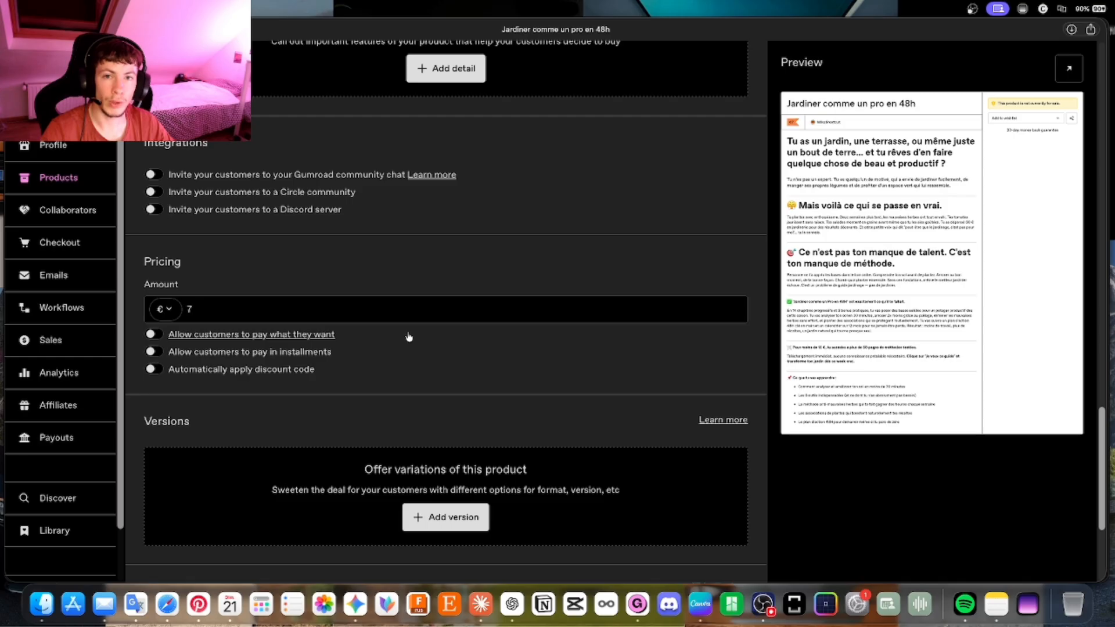
Try letting customers pay what they want with a suggested amount of €7, and switch that option off.
left_click(407, 337)
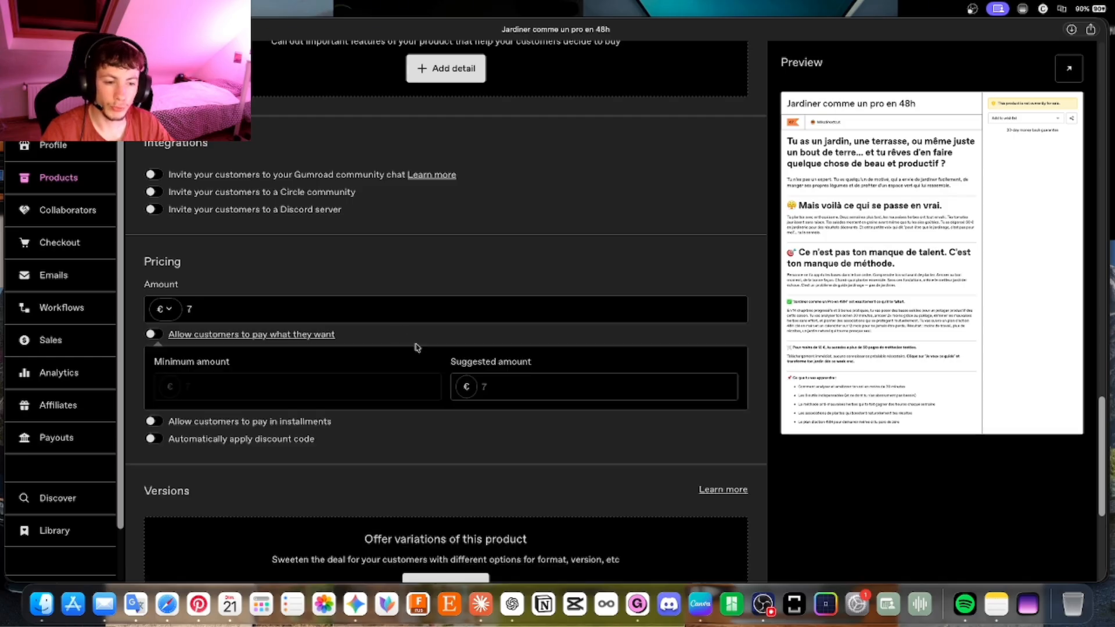
left_click(516, 385)
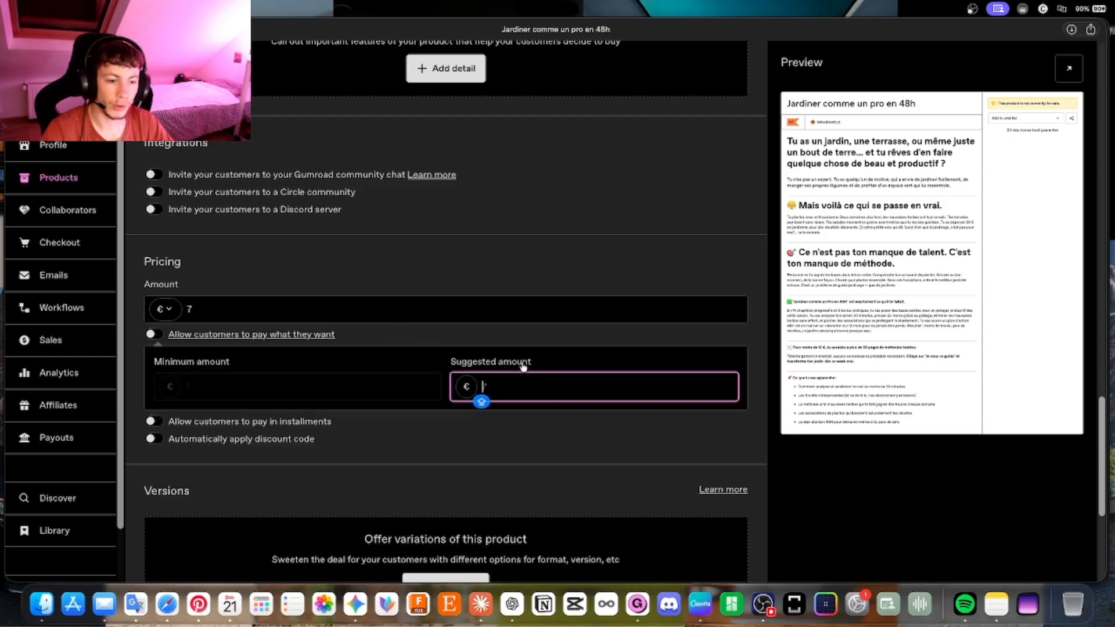
type("7")
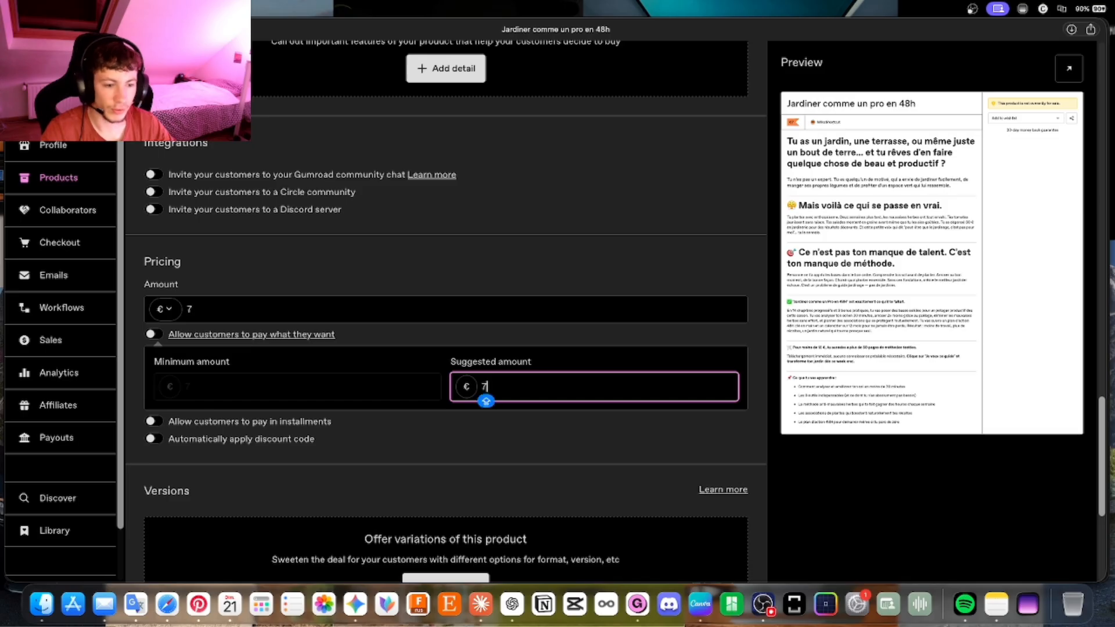
left_click(539, 343)
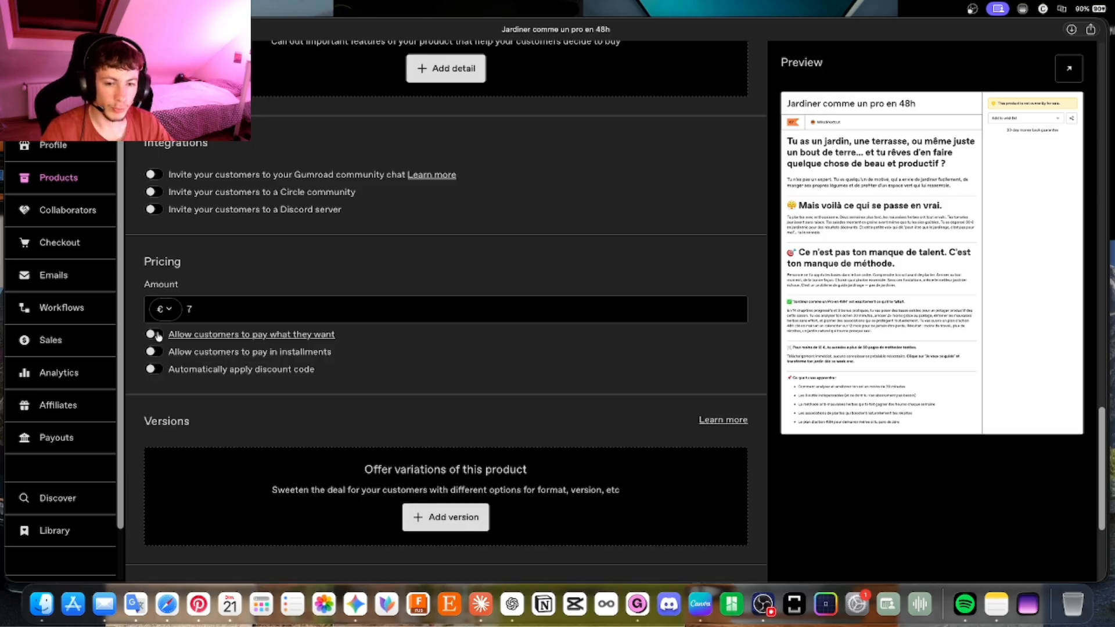
left_click(157, 335)
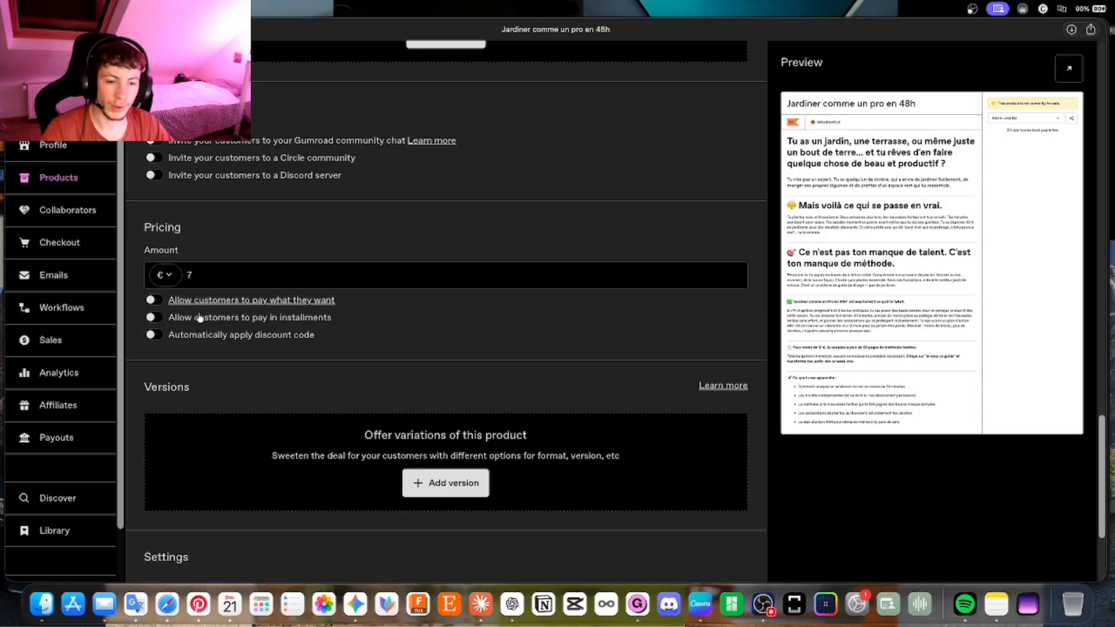
Try enabling installment payments with a higher number of equal monthly payments, and disable the option.
left_click(200, 317)
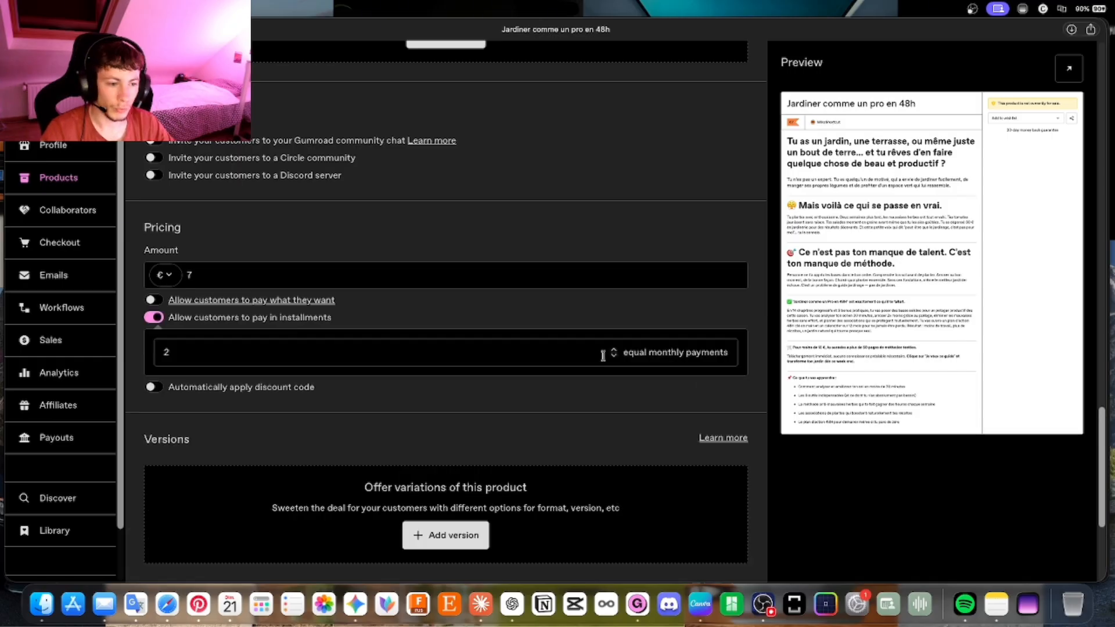
left_click(616, 350)
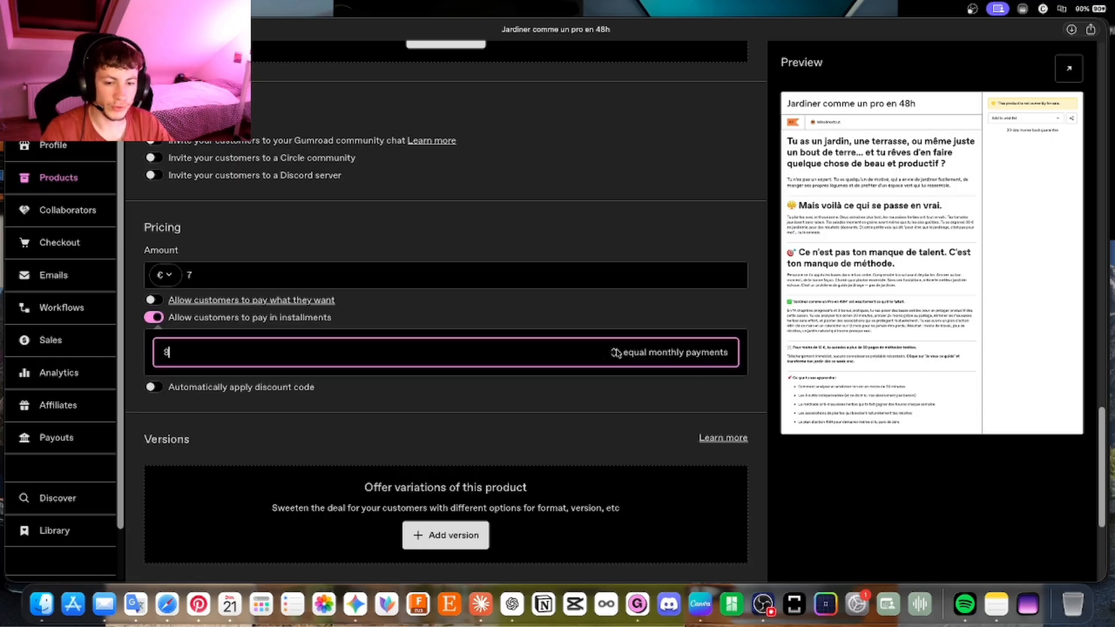
left_click(154, 317)
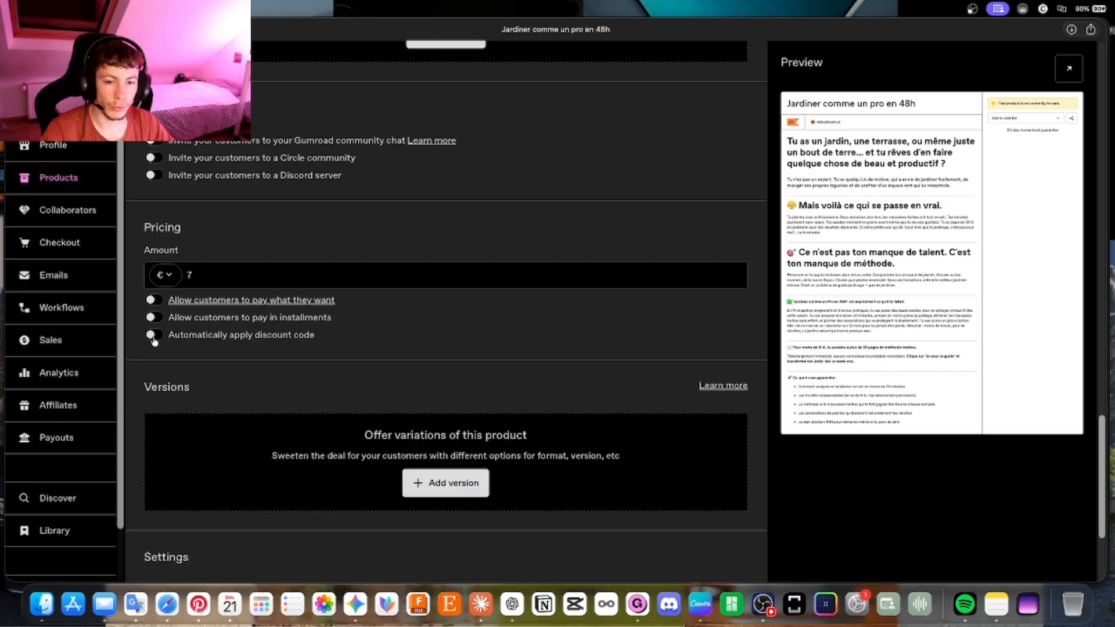
Enable automatic application of a discount code to view its field, and disable it.
left_click(154, 337)
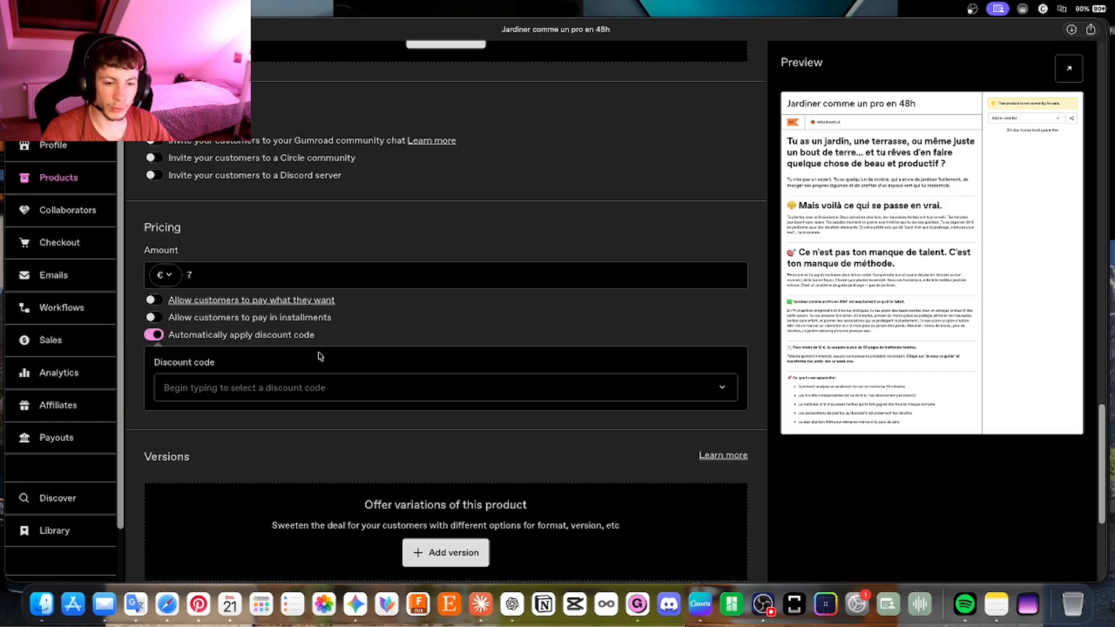
left_click(310, 333)
left_click(155, 291)
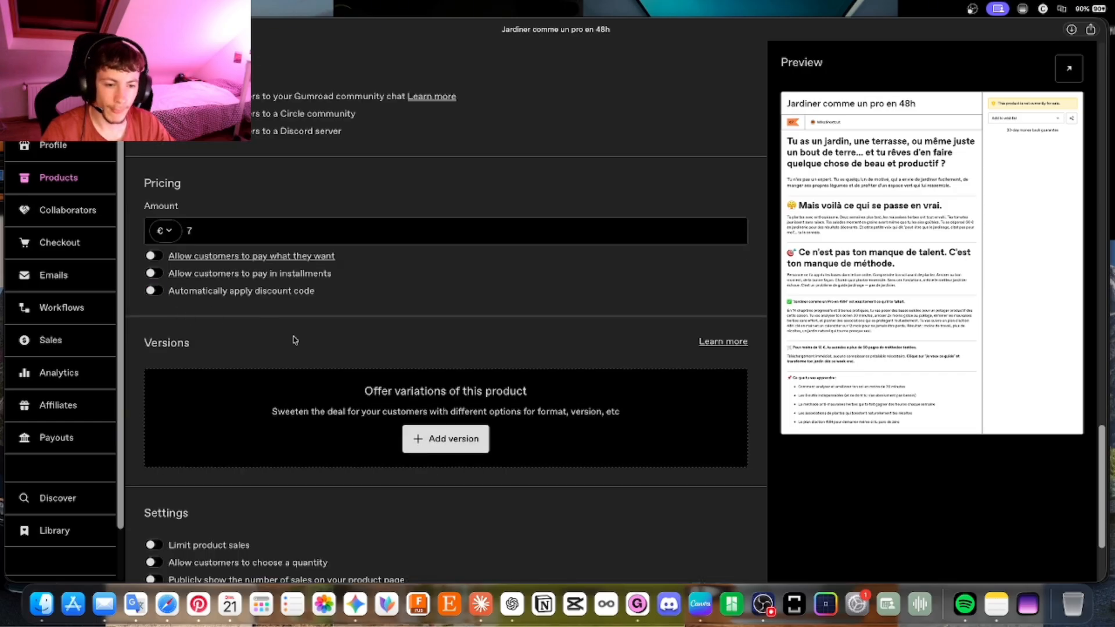
Add a version to the product and review its name, description and additional amount fields against the base price.
scroll(293, 341, "down", 4)
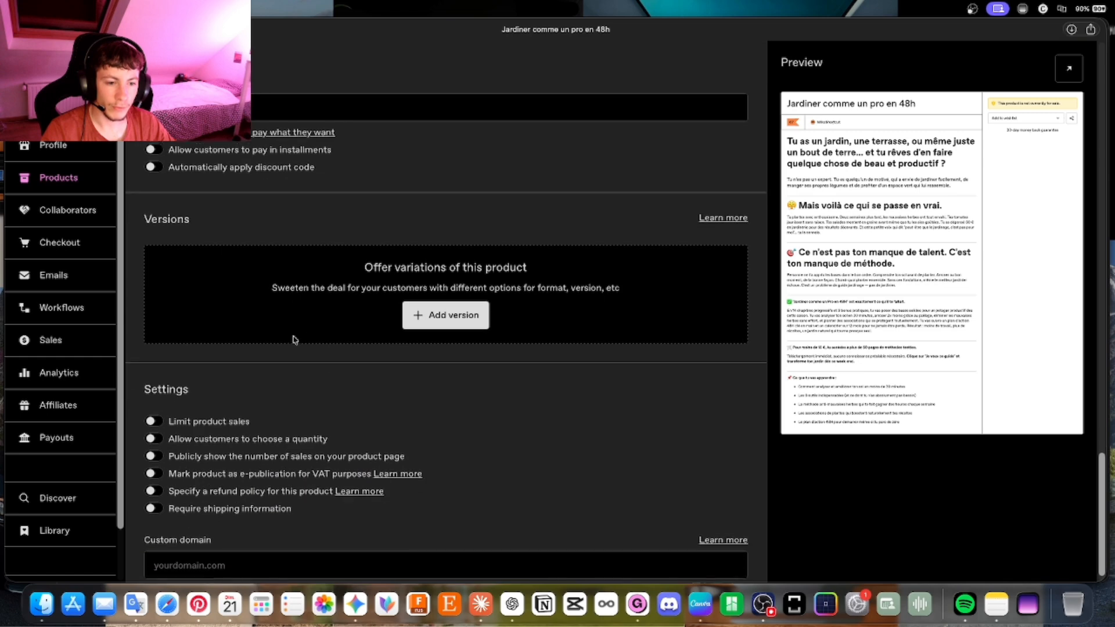
left_click(428, 314)
left_click(276, 322)
double_click(276, 321)
key("Caps_Lock")
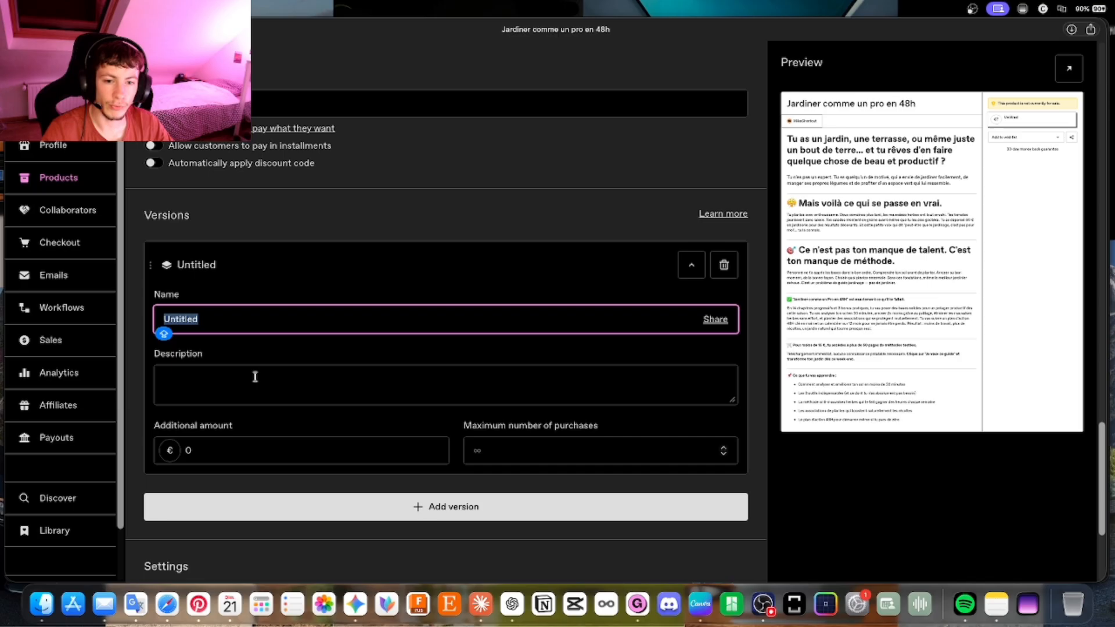
scroll(312, 378, "down", 2)
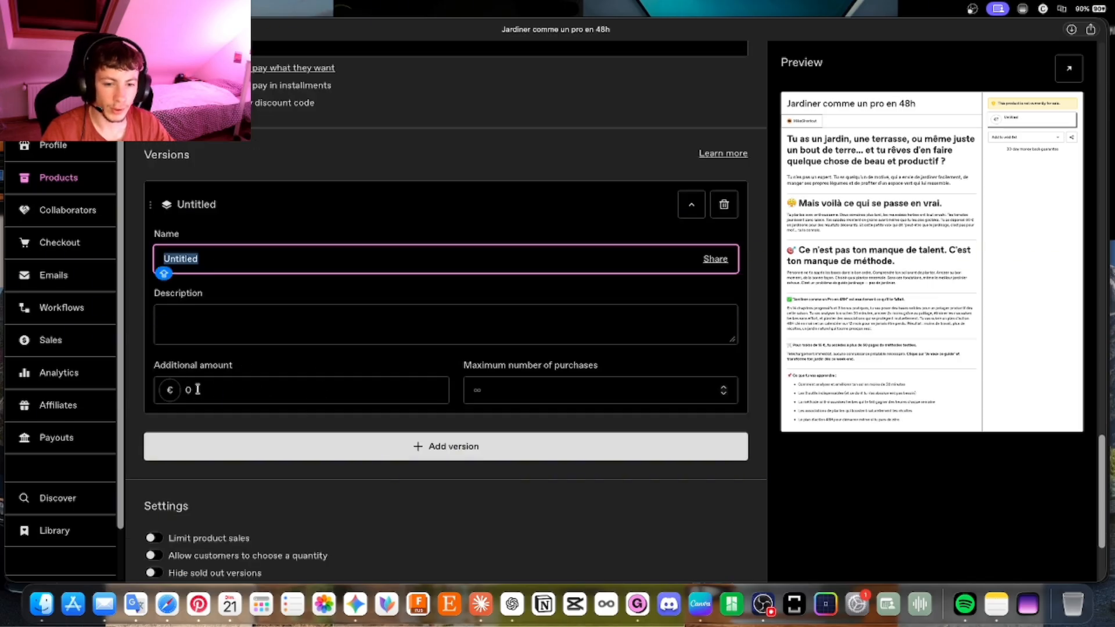
left_click(241, 387)
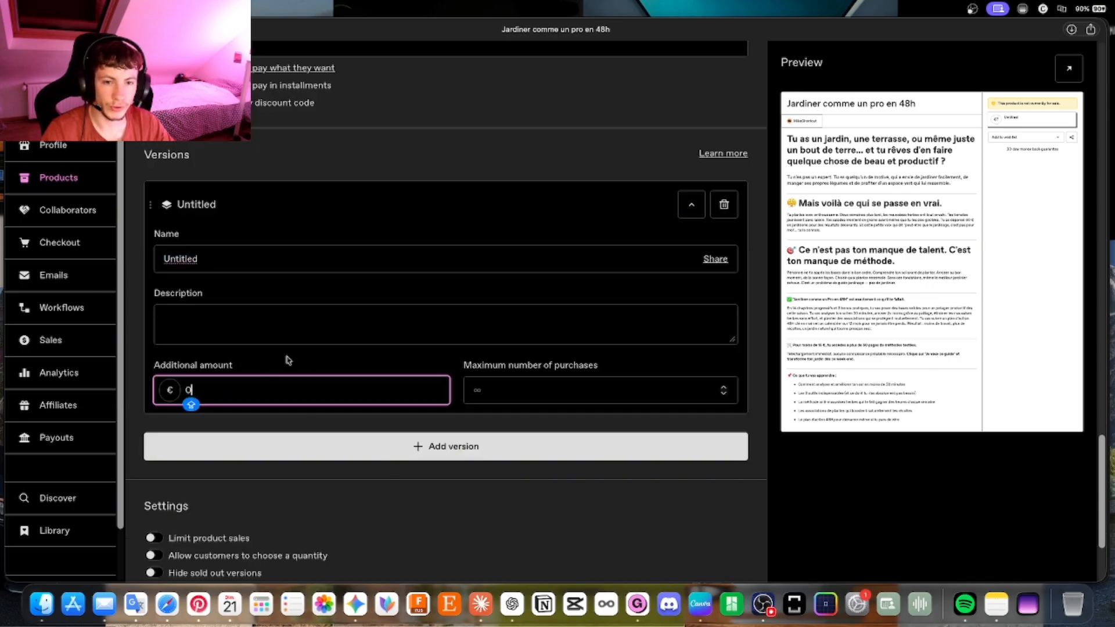
scroll(288, 360, "up", 6)
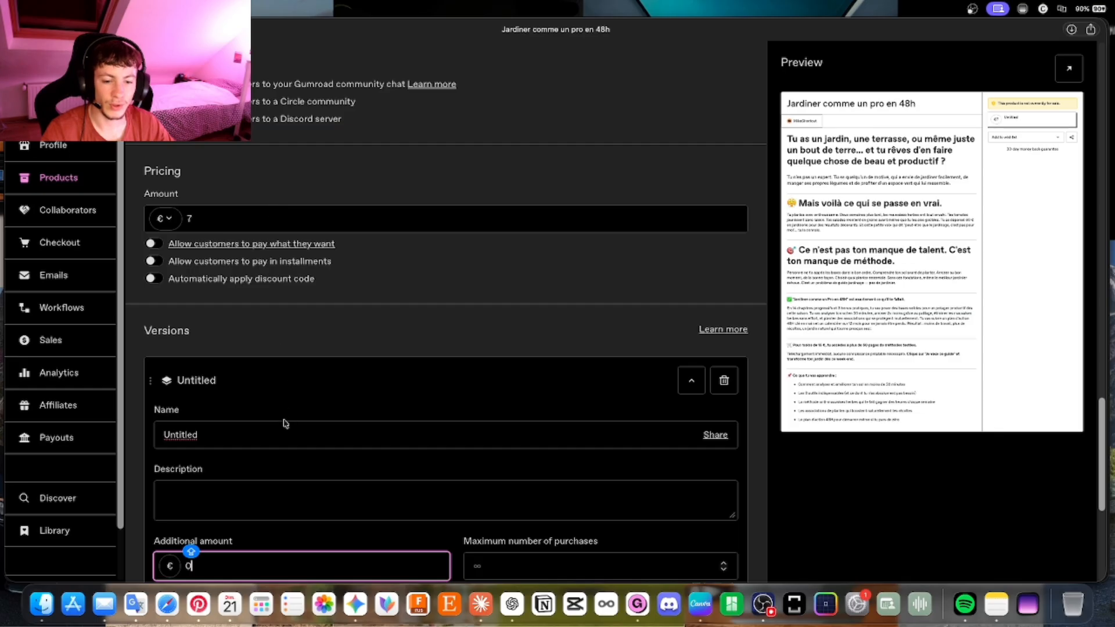
scroll(285, 424, "down", 2)
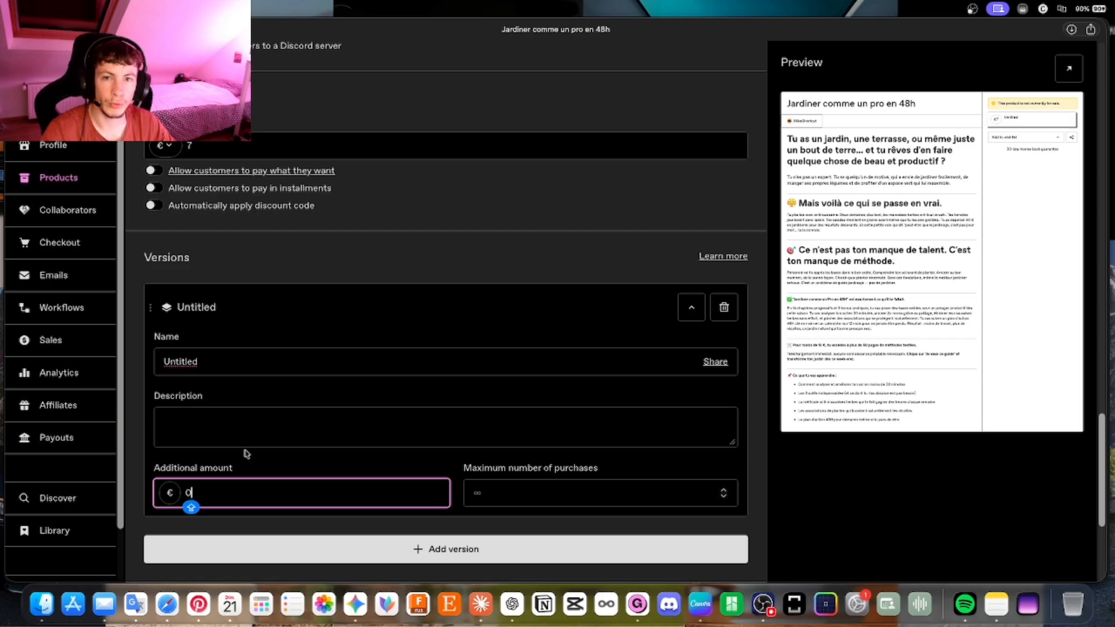
scroll(246, 453, "up", 2)
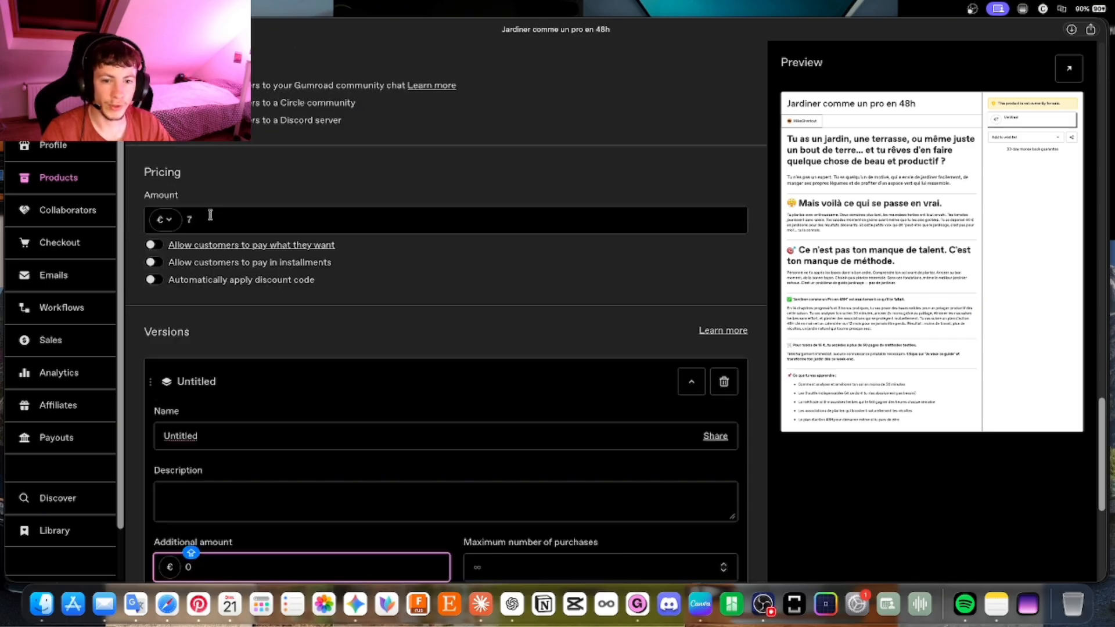
left_click(210, 218)
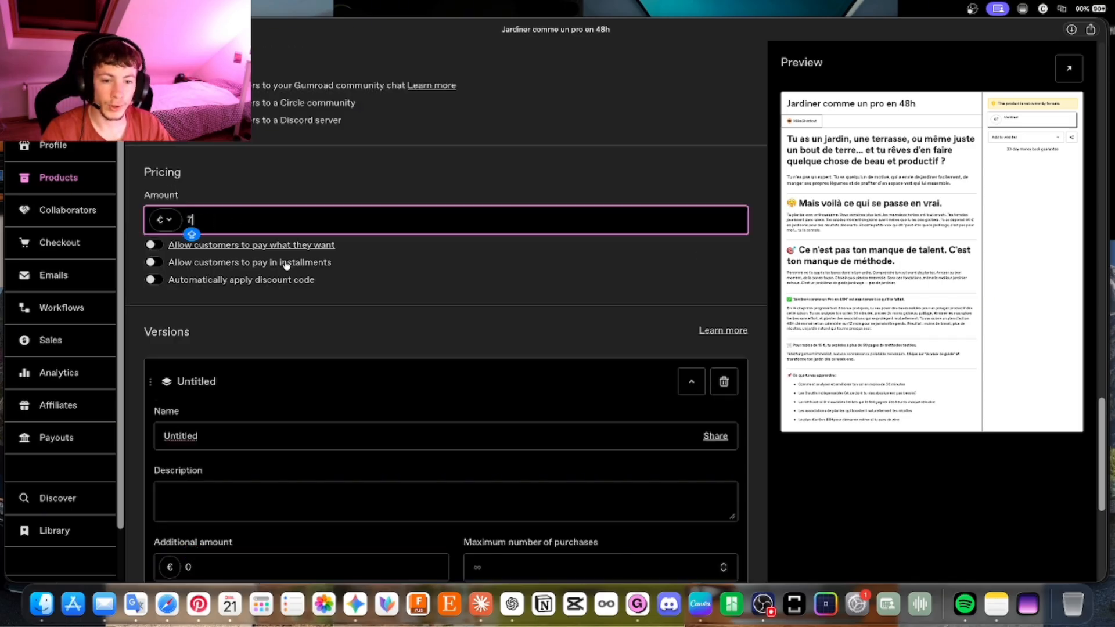
scroll(287, 266, "down", 6)
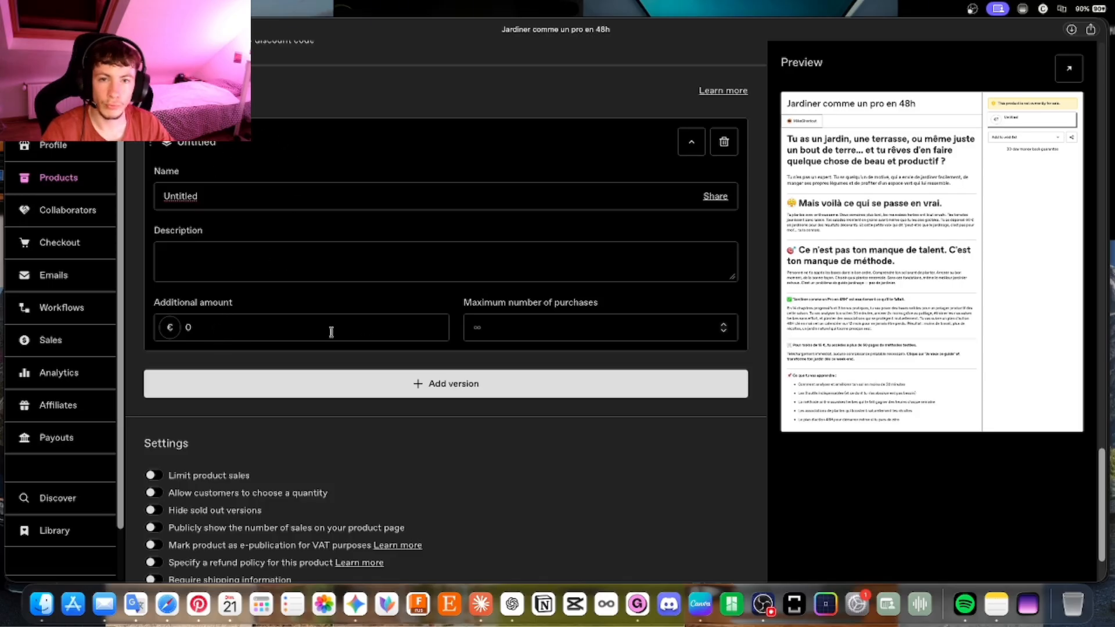
Set the version's maximum number of purchases to 0.
scroll(406, 325, "down", 1)
left_click(597, 326)
type("0")
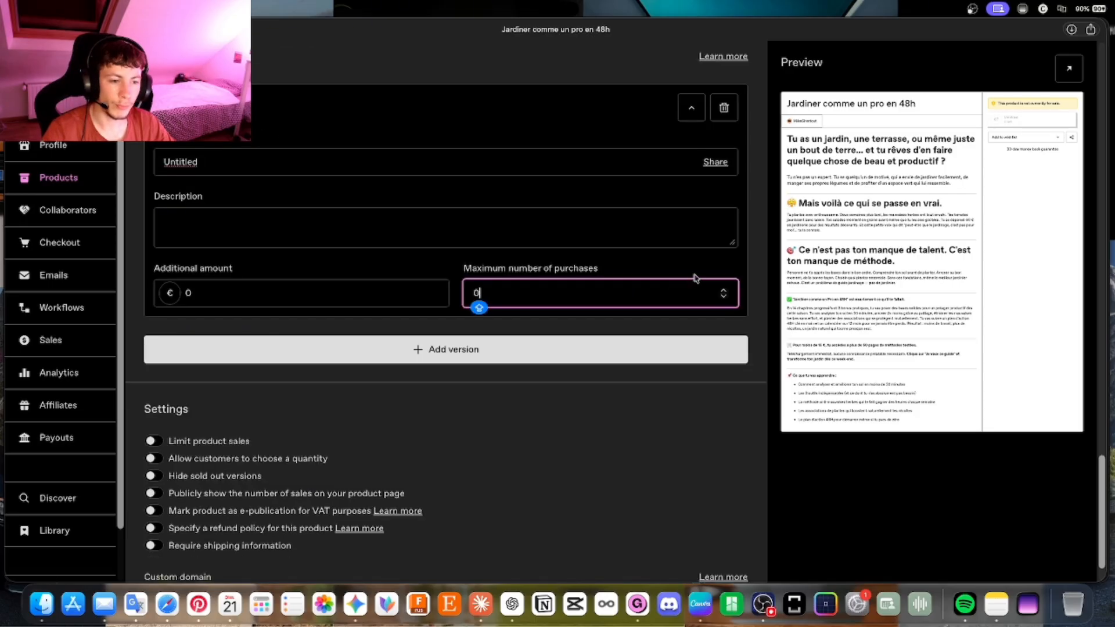
left_click(744, 266)
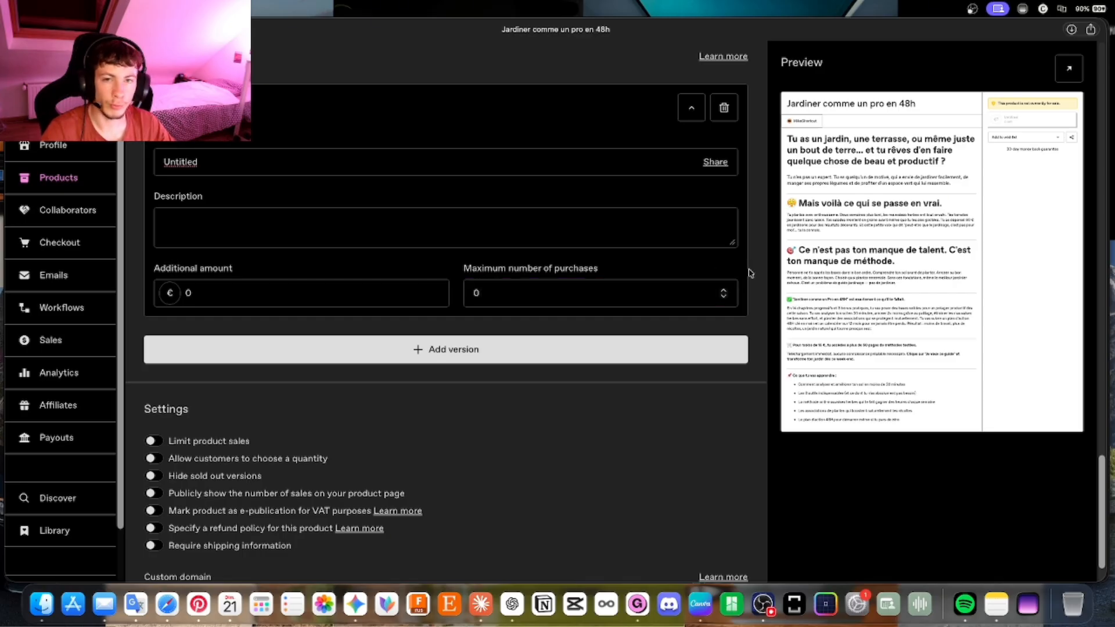
Add a second untitled version and move it above the first one.
left_click(453, 347)
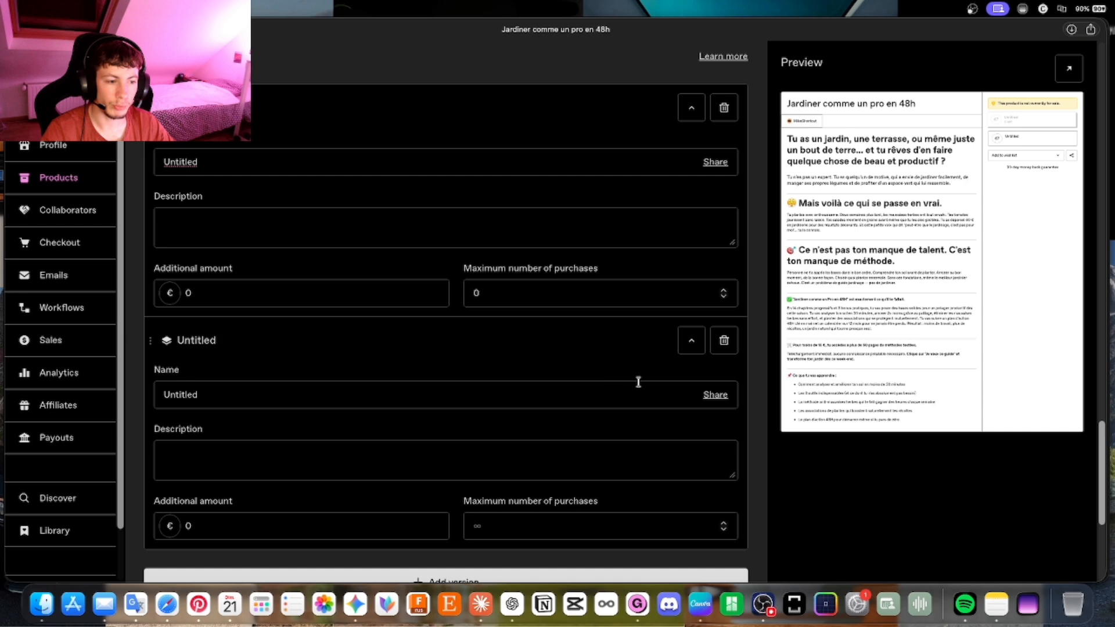
left_click(723, 341)
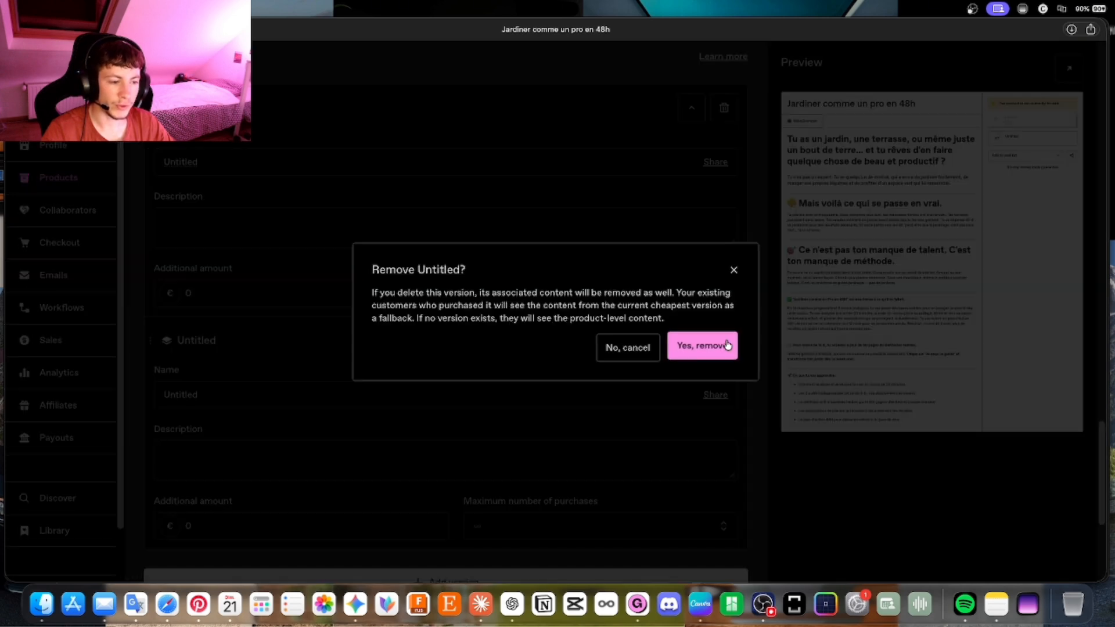
left_click(691, 345)
left_click(351, 347)
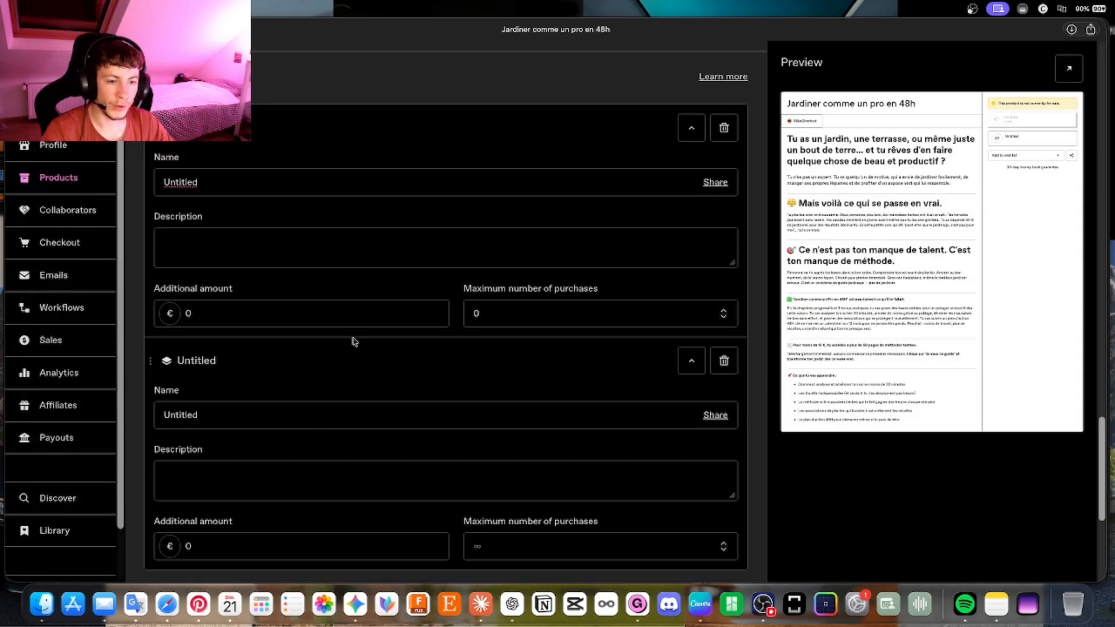
left_click_drag(149, 361, 148, 210)
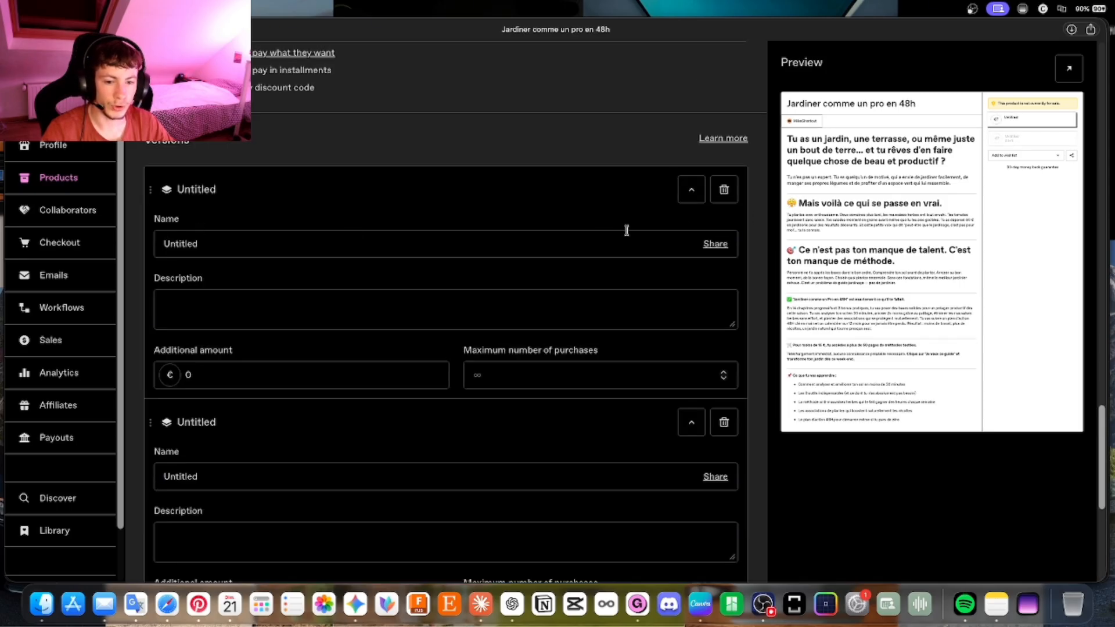
Remove both untitled versions from the product.
left_click(723, 190)
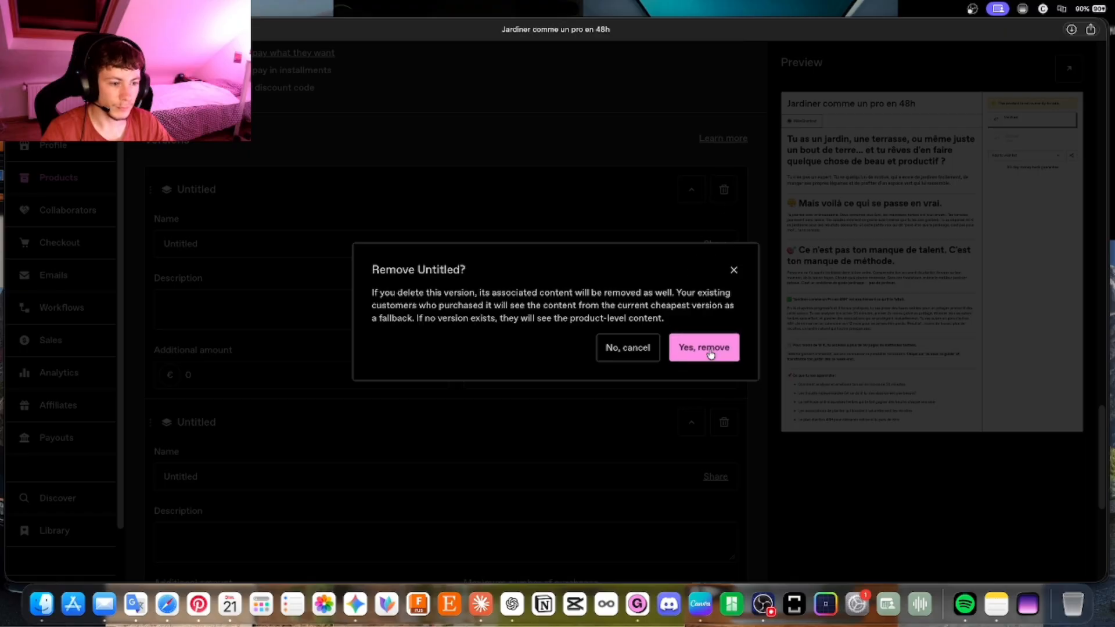
left_click(703, 348)
left_click(723, 190)
left_click(696, 347)
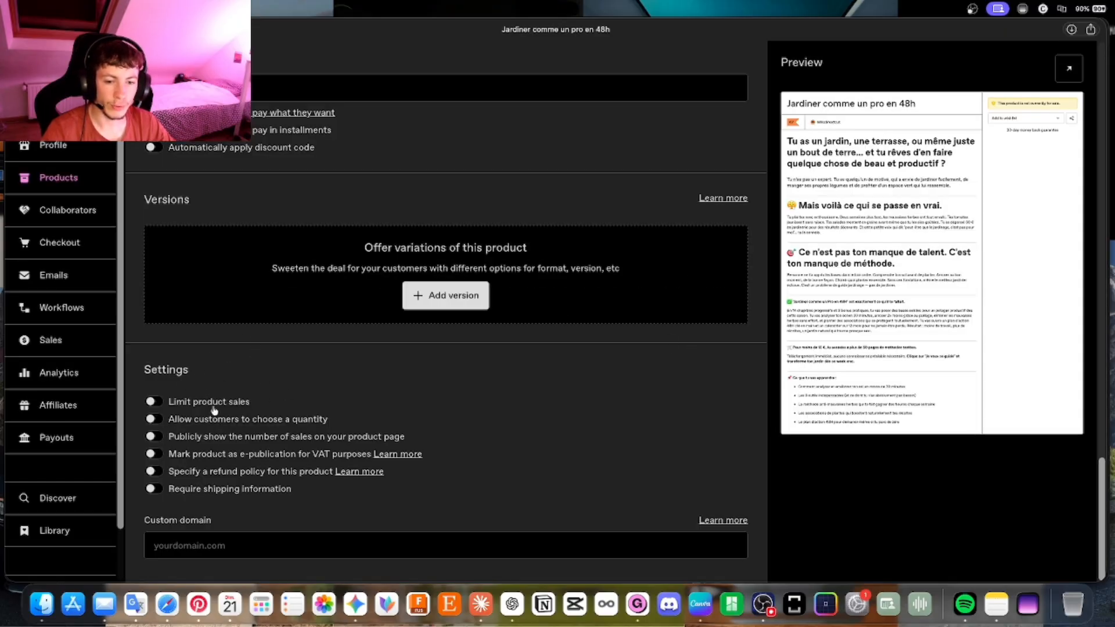
Try limiting product sales to view the maximum number of purchases field, and switch the limit off.
left_click(152, 402)
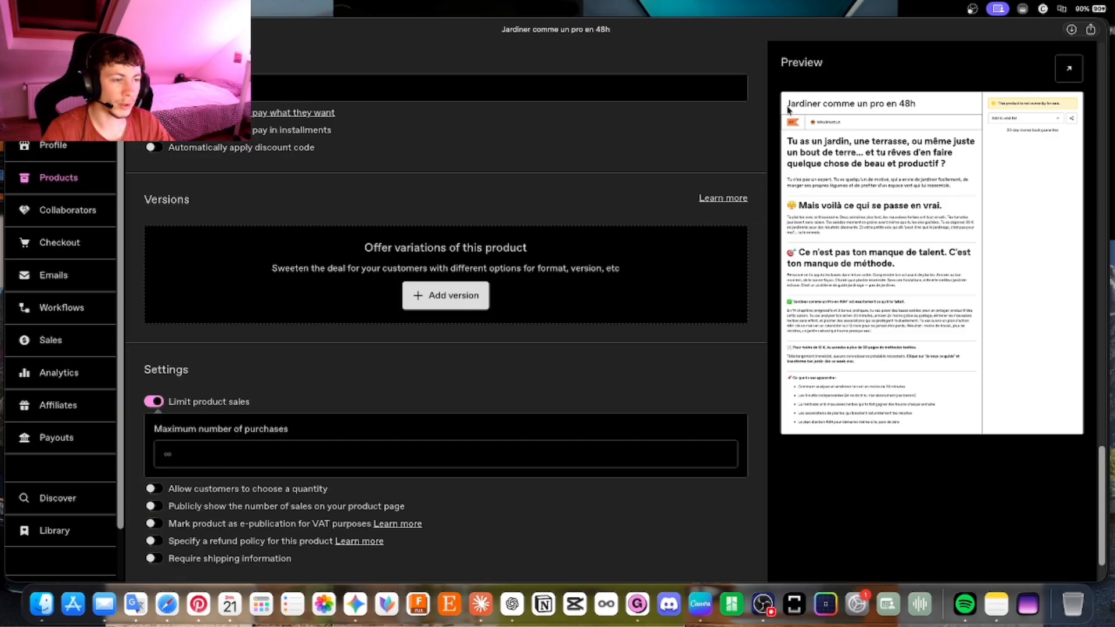
left_click(351, 446)
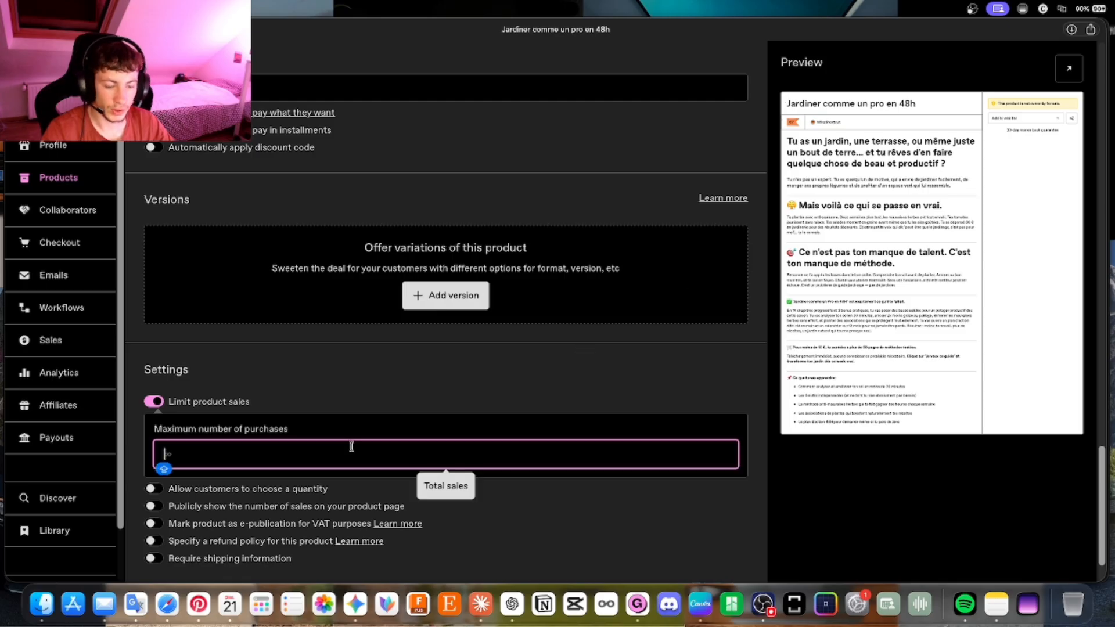
left_click(394, 402)
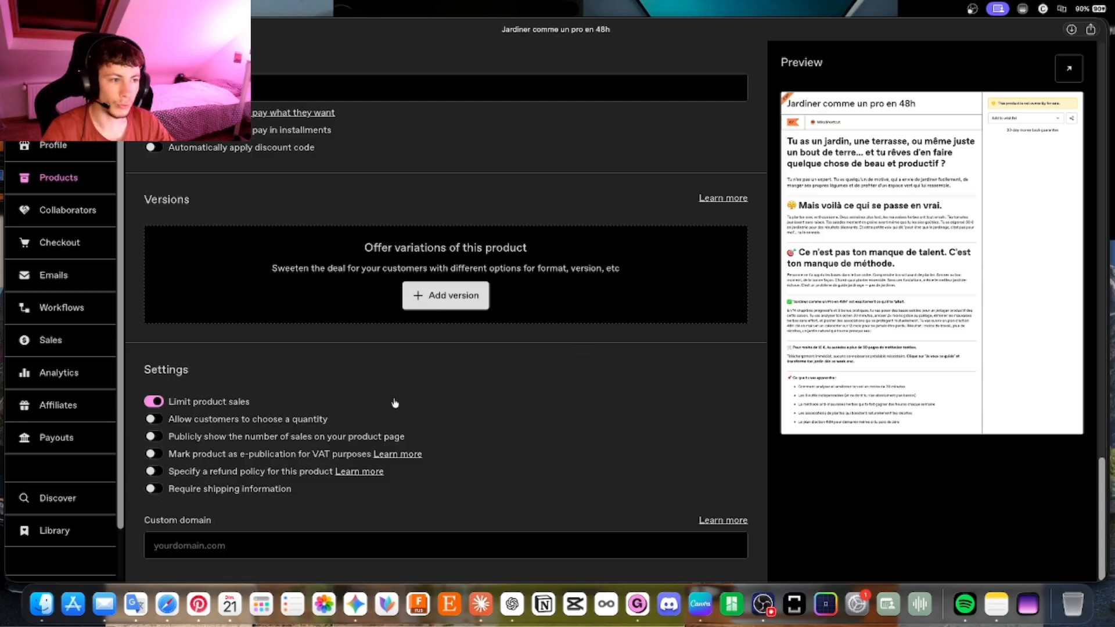
View the full-size preview of the product page, and return to the product settings.
left_click(1068, 68)
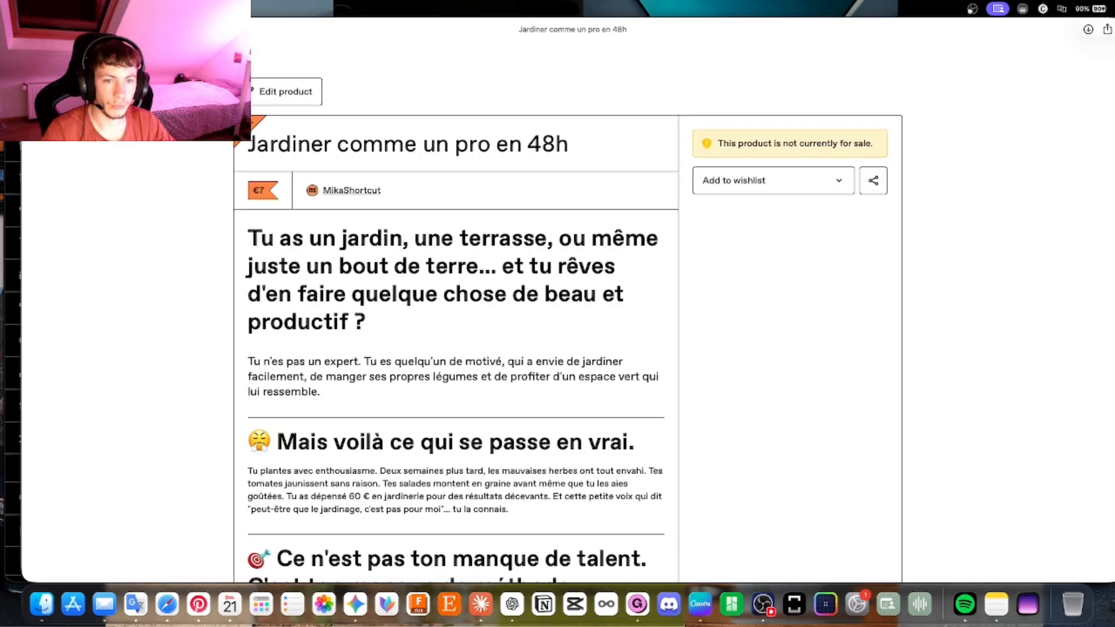
scroll(286, 286, "down", 5)
key("Escape")
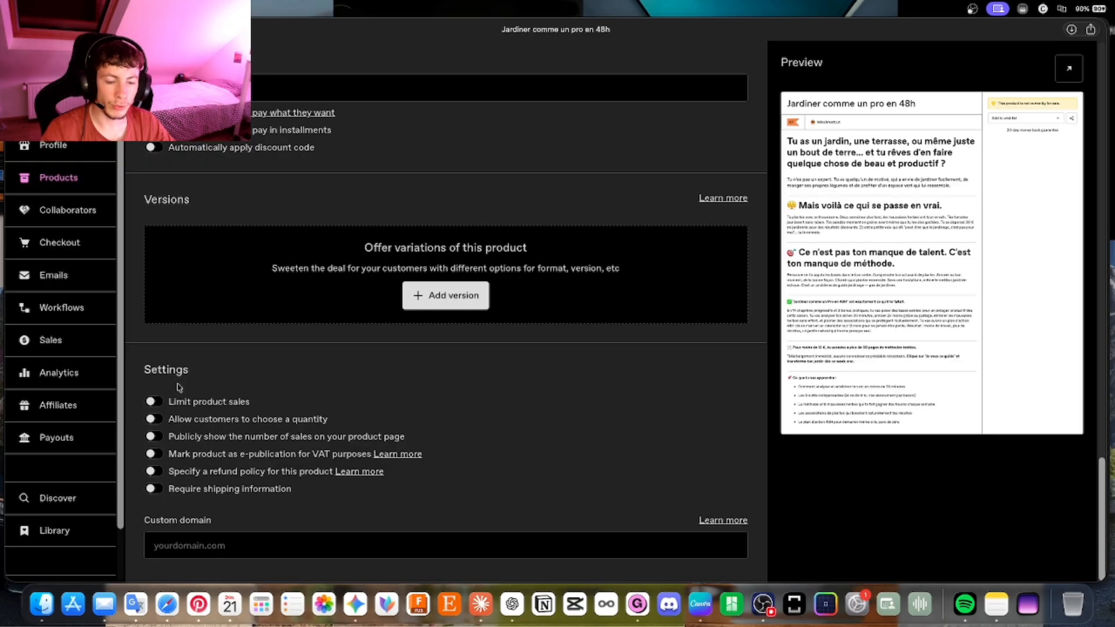
Try letting customers choose a quantity and publicly showing the number of sales, switching each option off again.
left_click(152, 420)
left_click(154, 420)
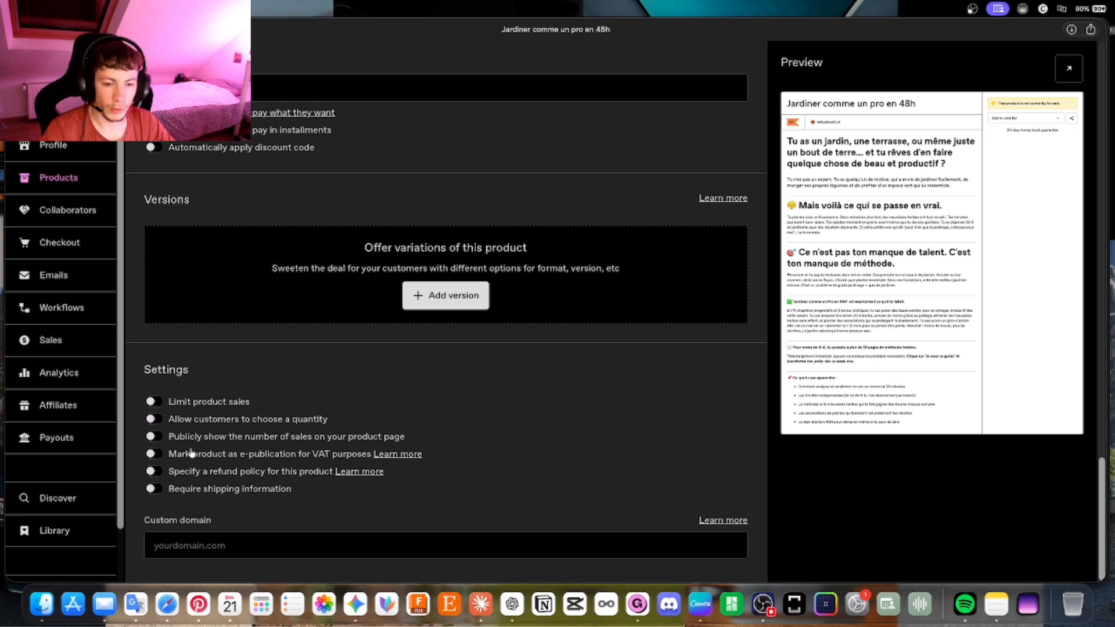
left_click(155, 437)
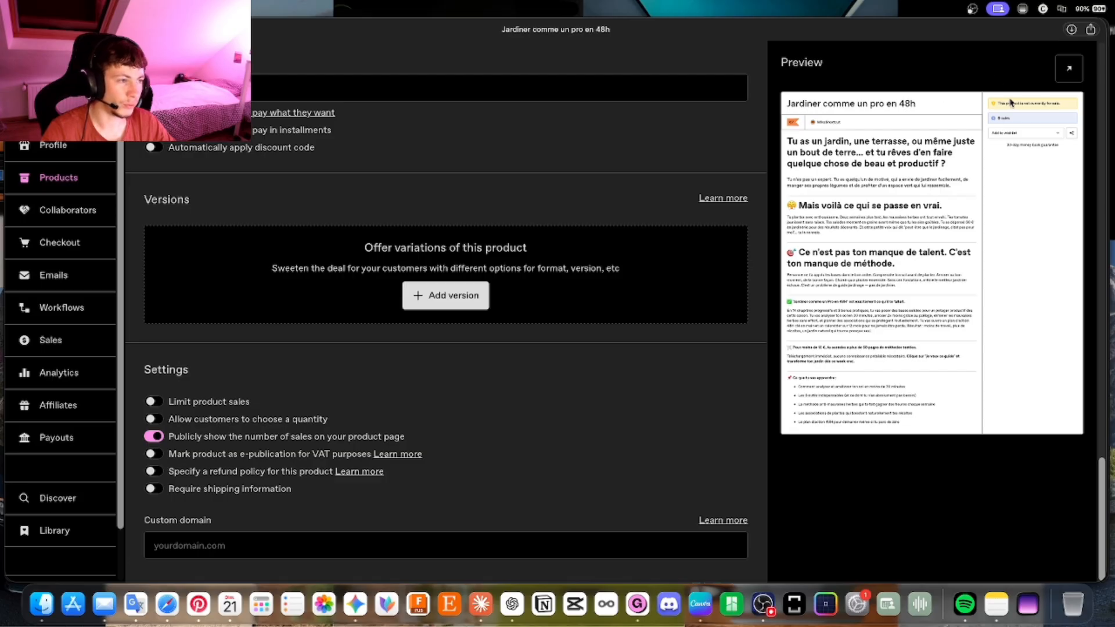
left_click(153, 437)
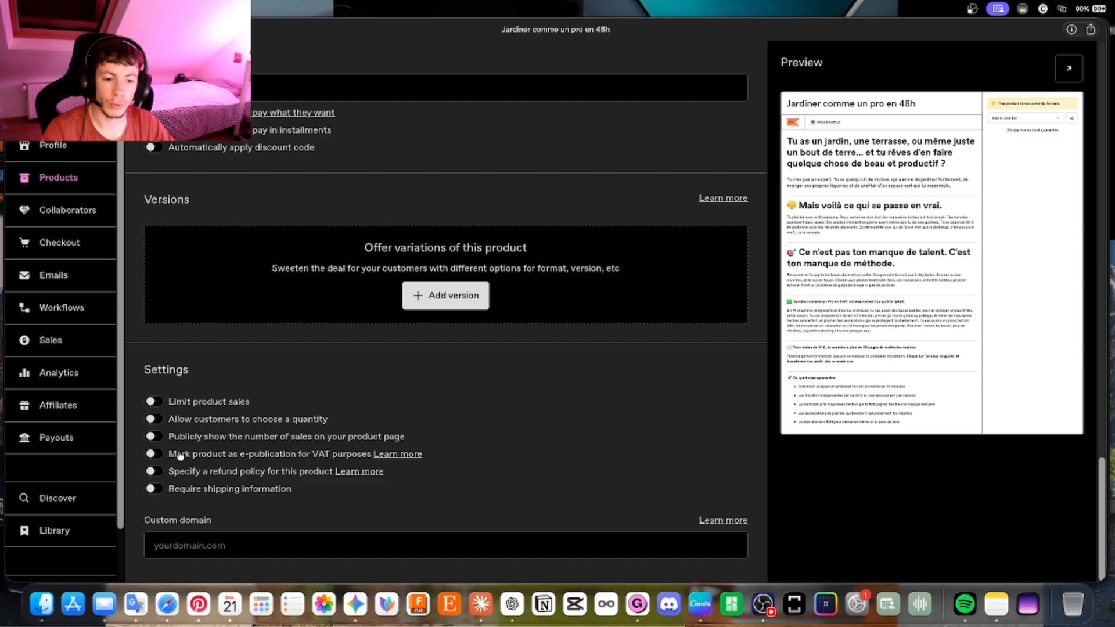
Mark the product as an e-publication for VAT purposes and read the help article on EU and UK VAT.
left_click(154, 454)
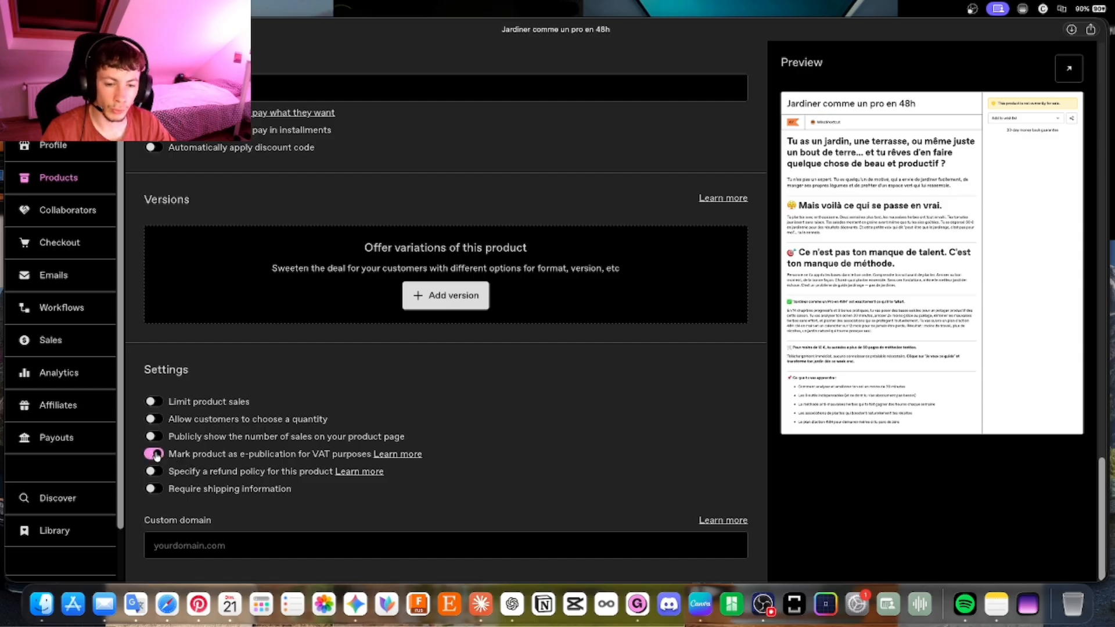
left_click(397, 456)
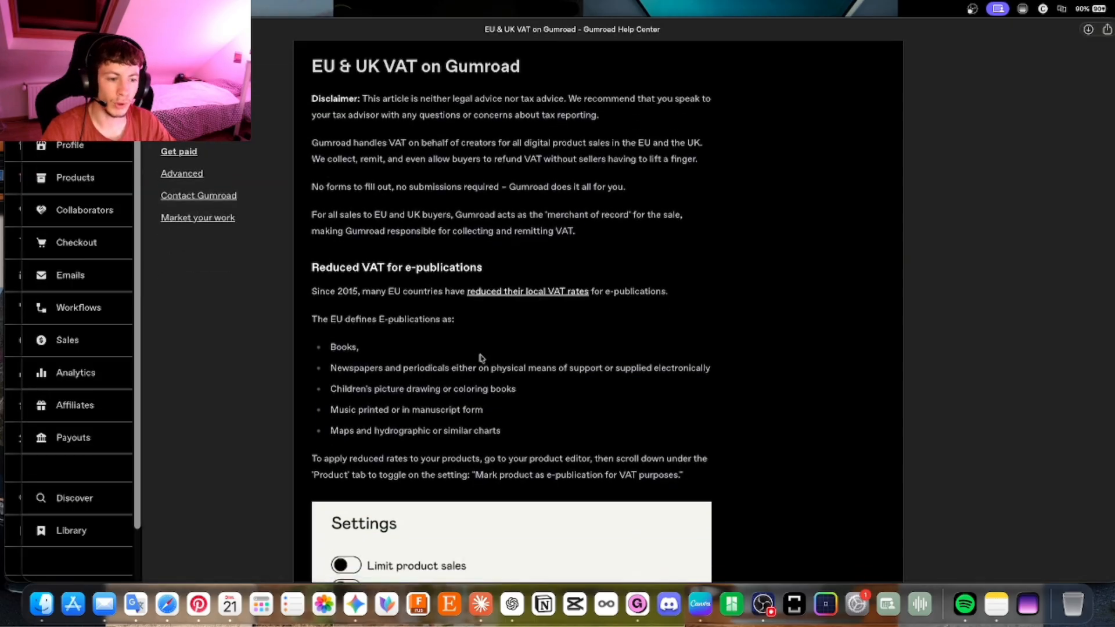
scroll(480, 359, "down", 4)
scroll(480, 358, "down", 10)
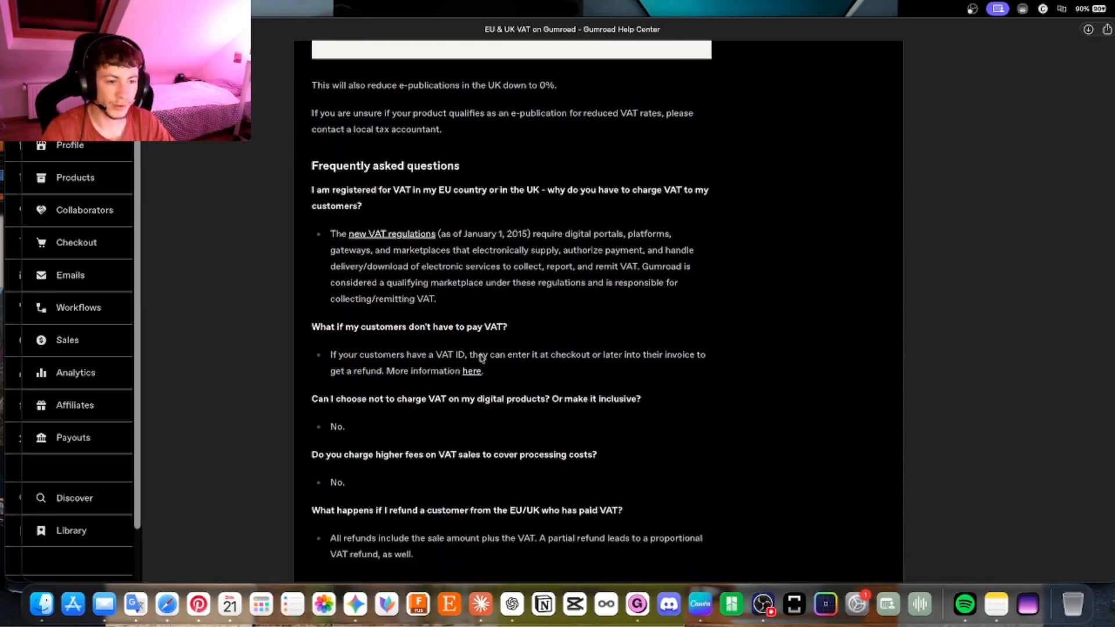
scroll(480, 358, "up", 5)
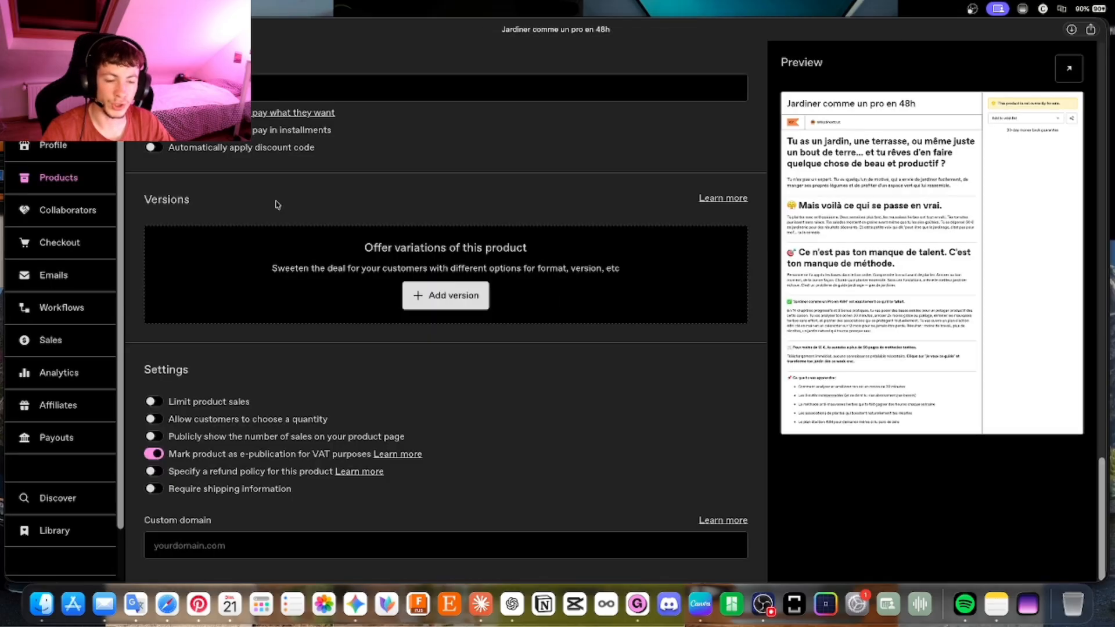
double_click(165, 455)
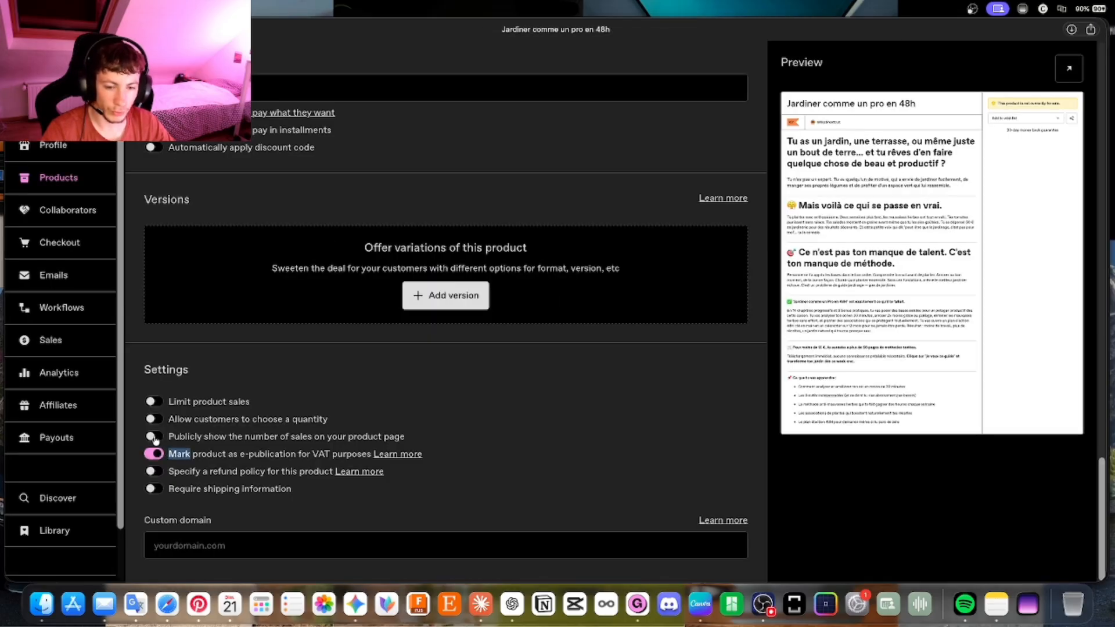
left_click(136, 439)
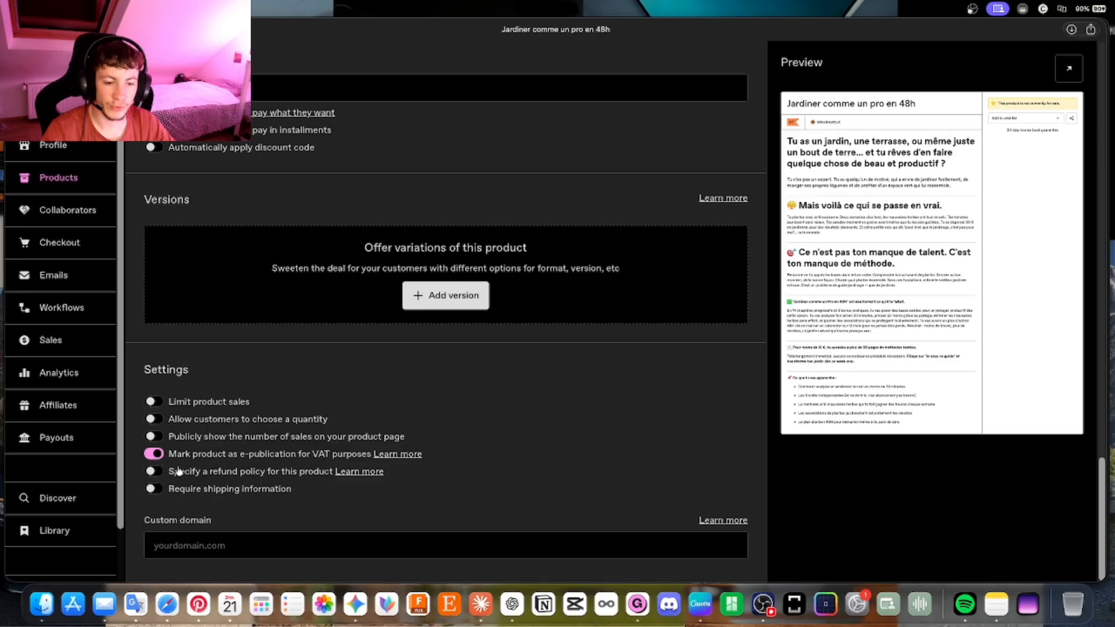
Try specifying a refund policy with 14-day, 7-day and no-refund options, and switch the policy off again.
left_click(153, 471)
scroll(192, 406, "down", 5)
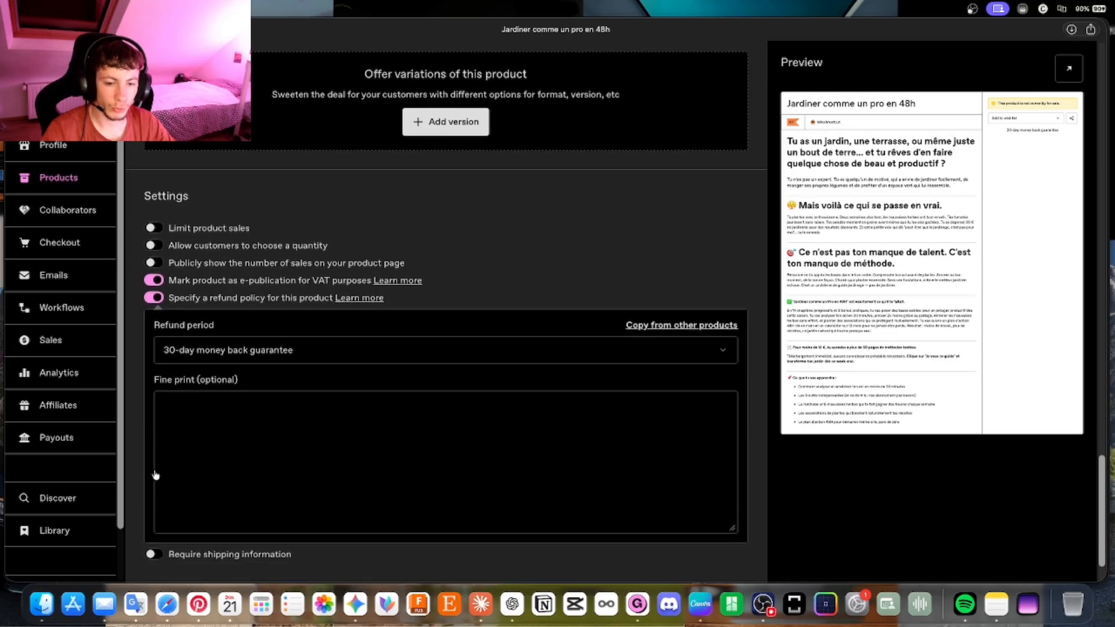
left_click(229, 319)
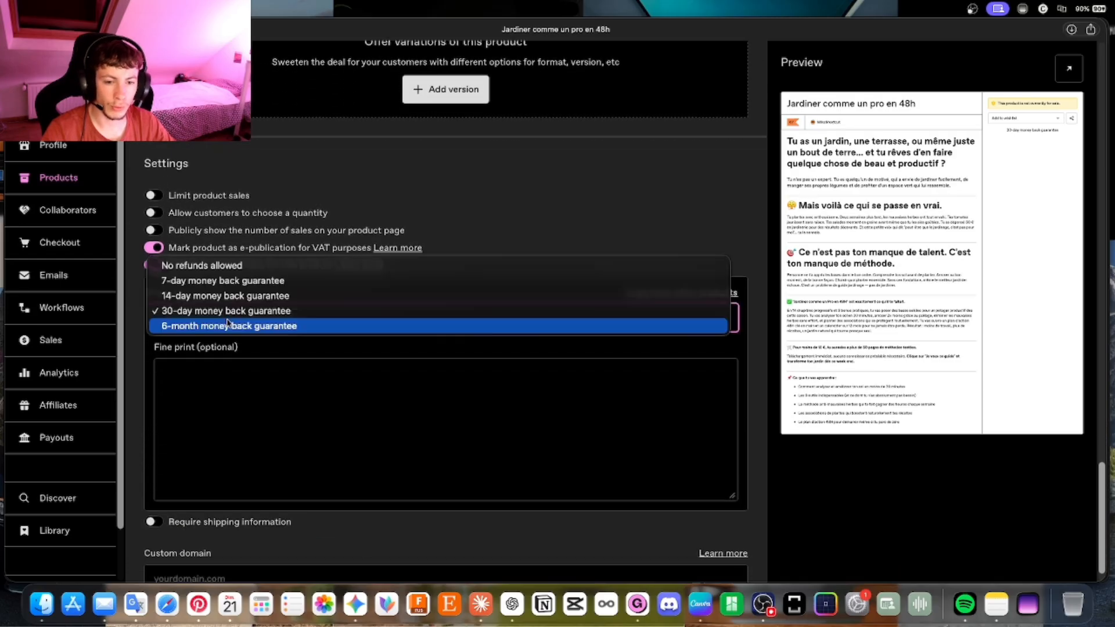
left_click(279, 298)
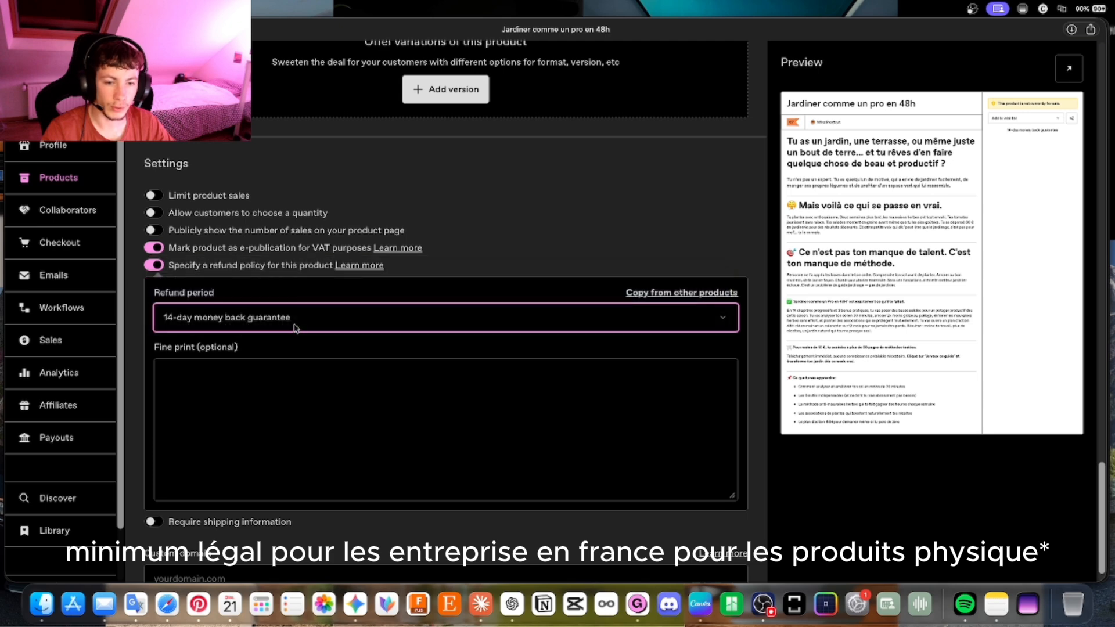
left_click(295, 325)
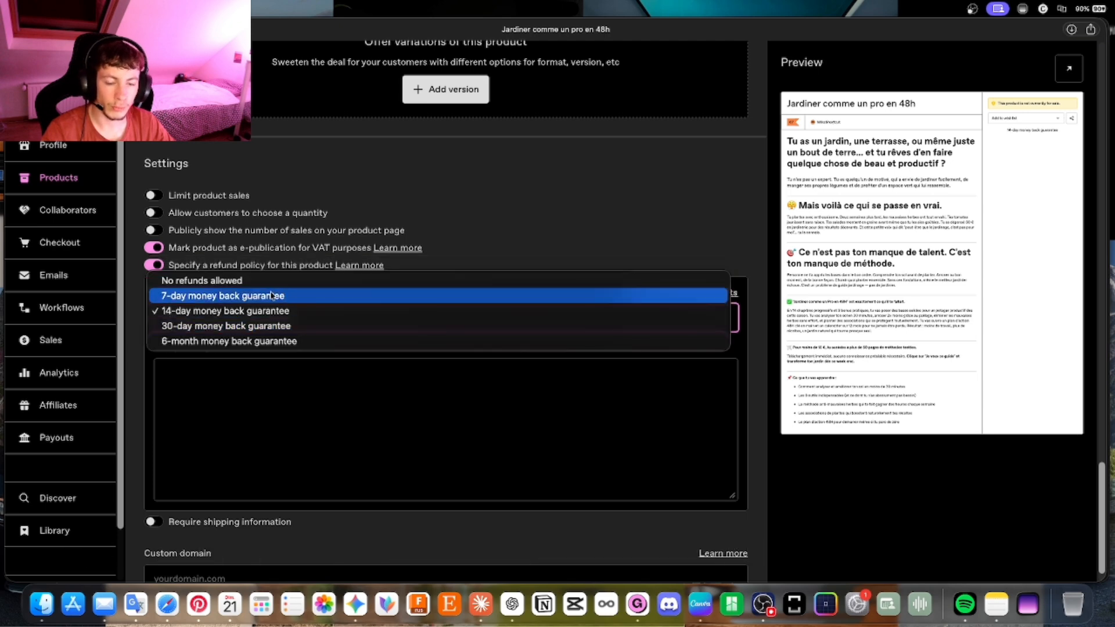
left_click(267, 296)
left_click(265, 316)
left_click(260, 303)
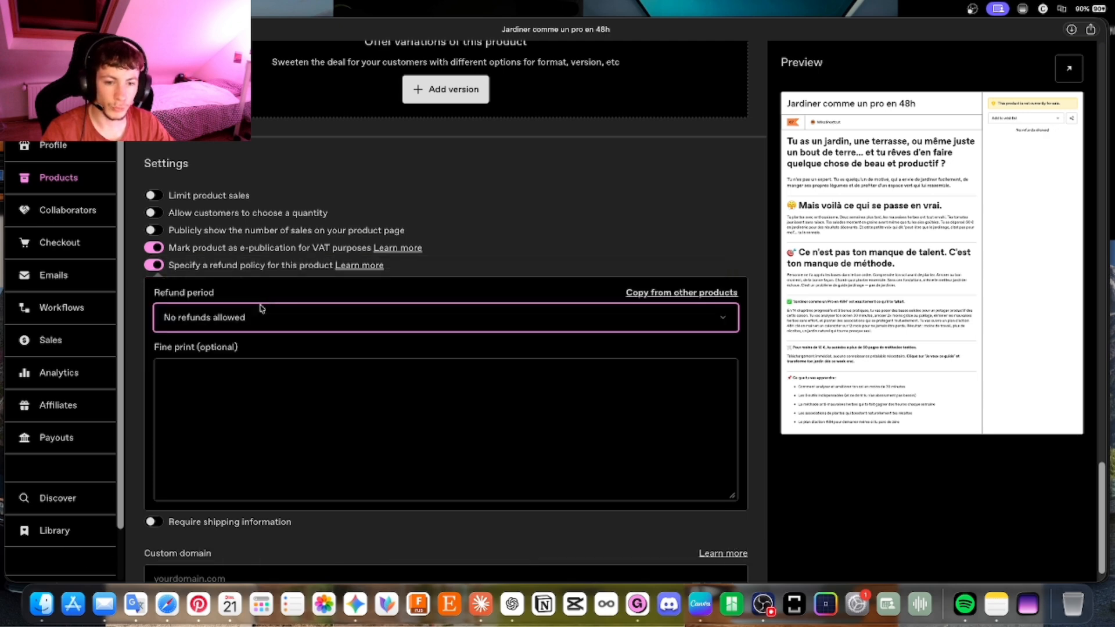
left_click(261, 315)
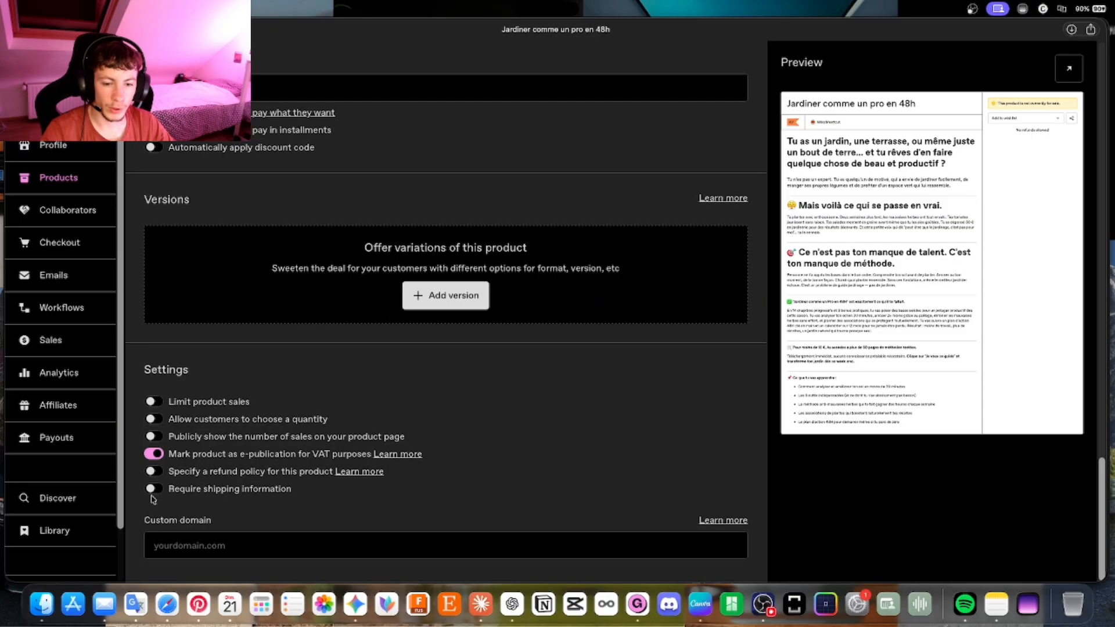
Try requiring shipping information, switch it off again, and check the custom domain field without filling it in.
left_click(153, 492)
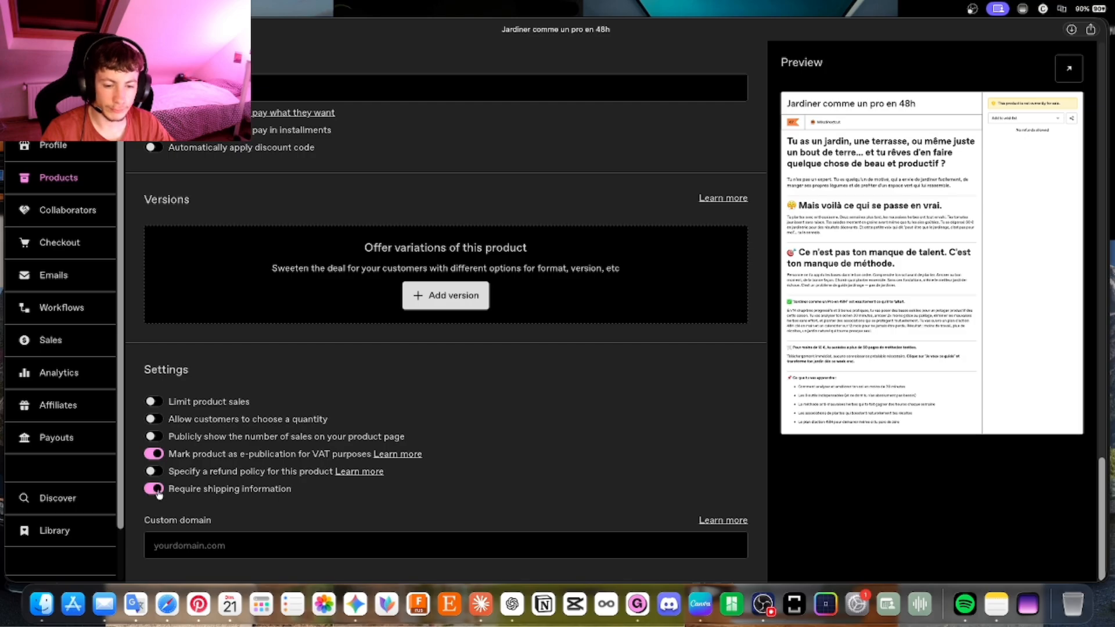
left_click(158, 492)
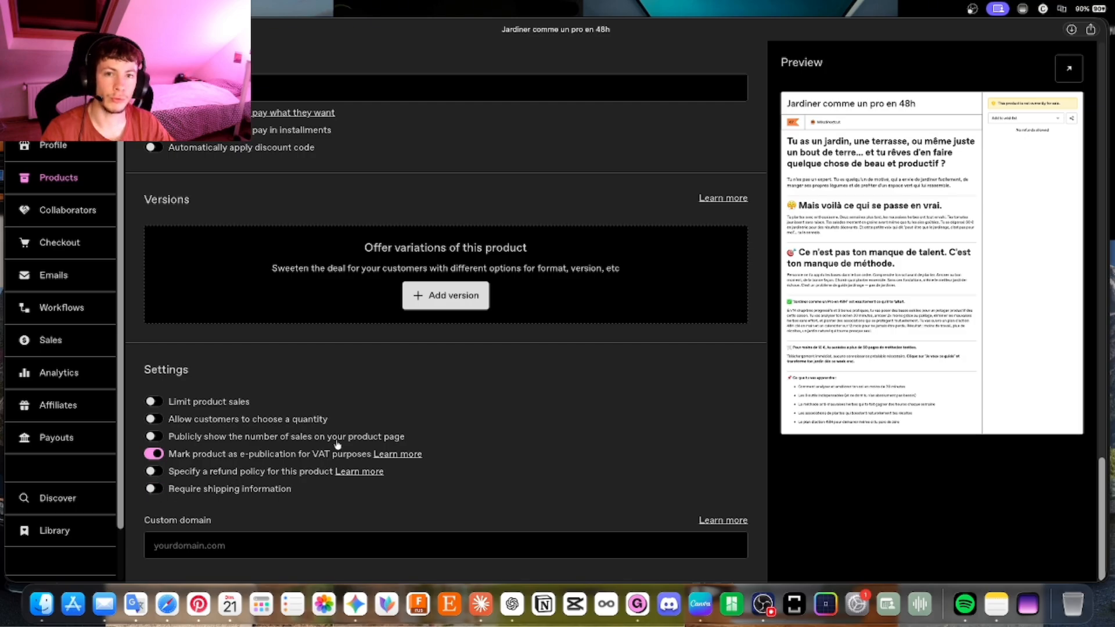
left_click(270, 550)
left_click(295, 513)
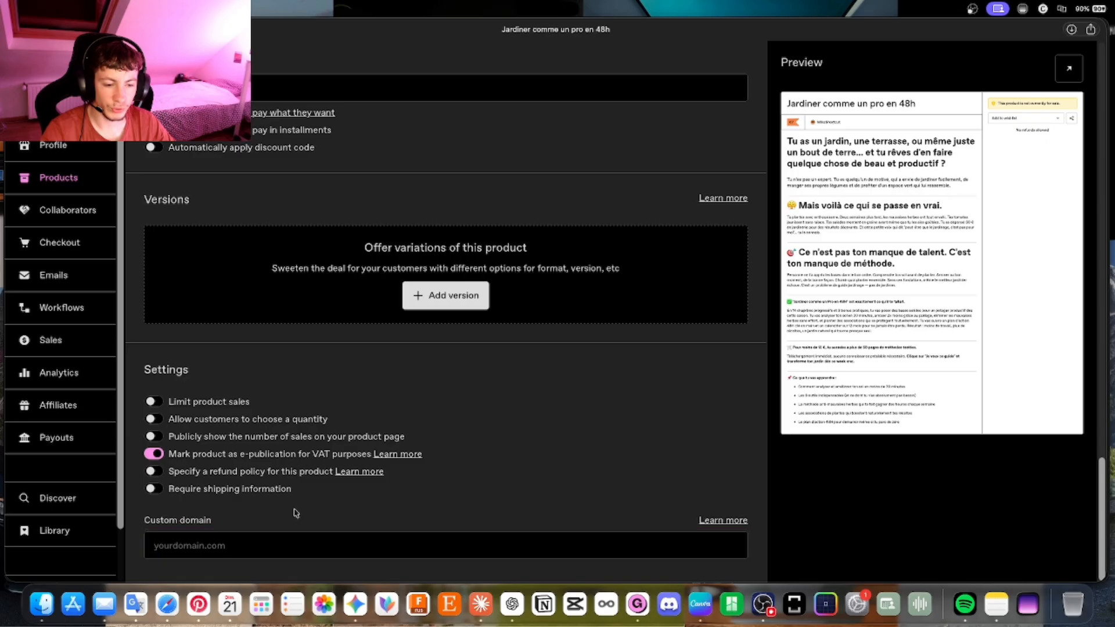
Save the product settings and continue to the content page where the files for sale are added.
scroll(409, 470, "up", 15)
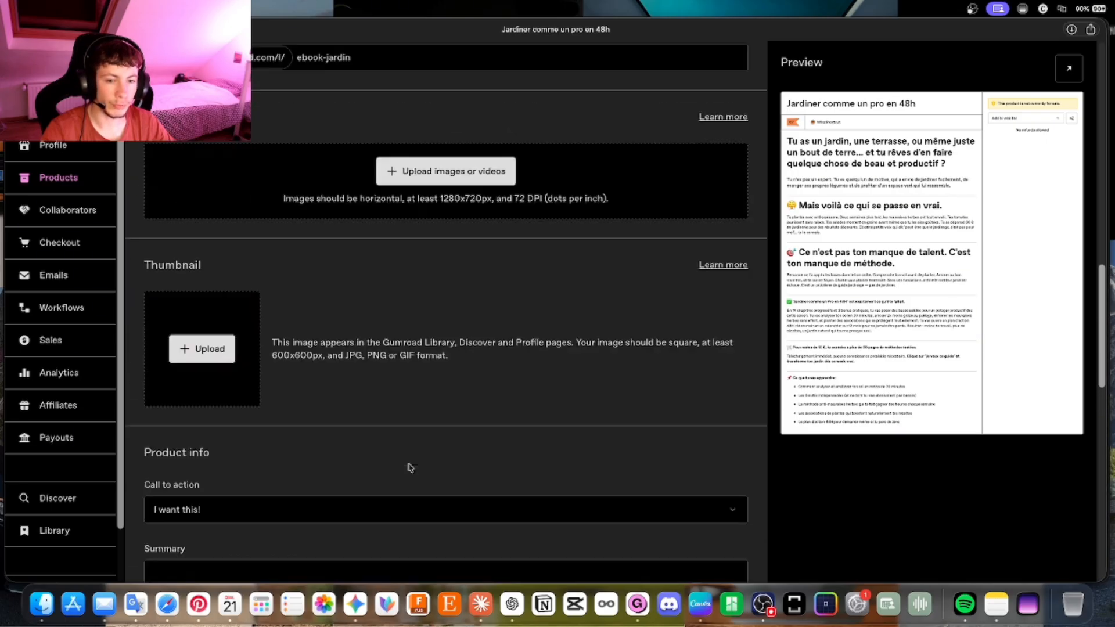
scroll(410, 472, "up", 5)
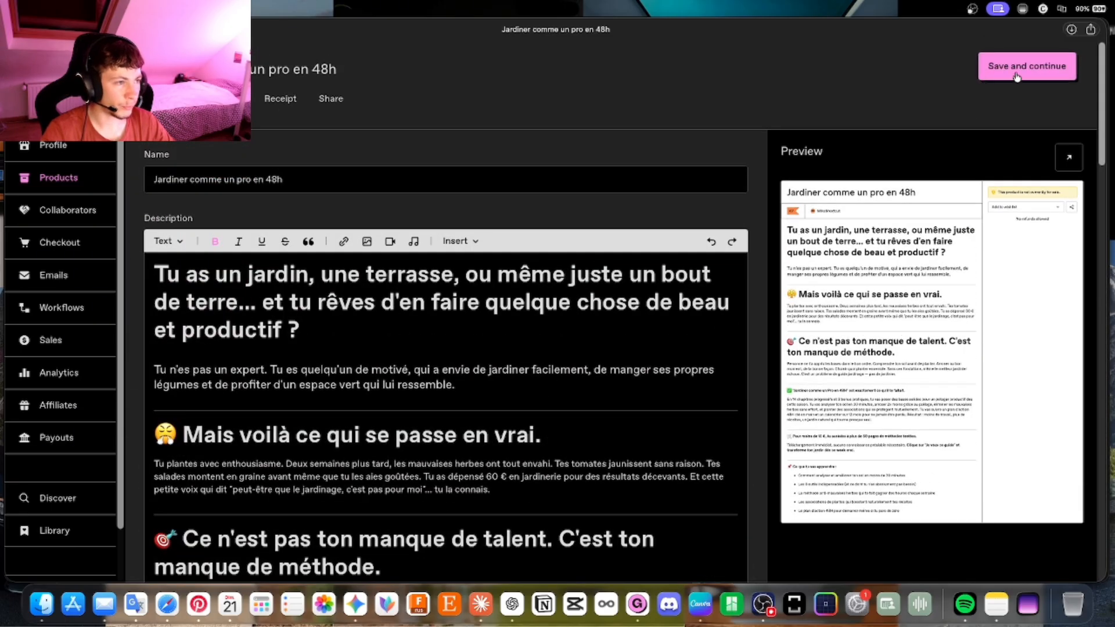
scroll(507, 324, "down", 15)
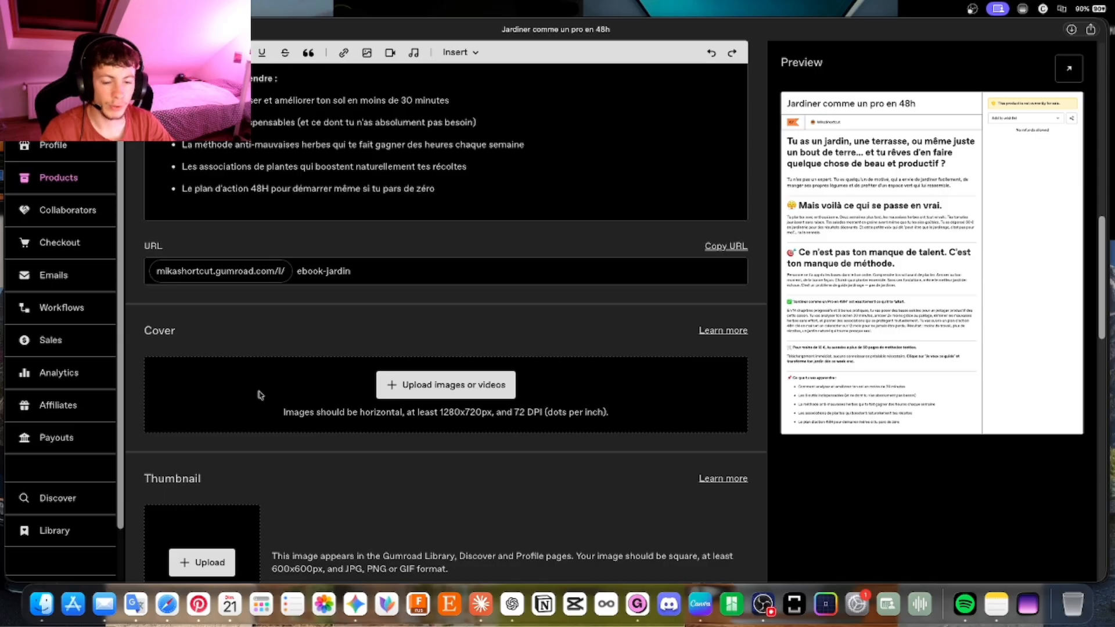
scroll(413, 349, "up", 15)
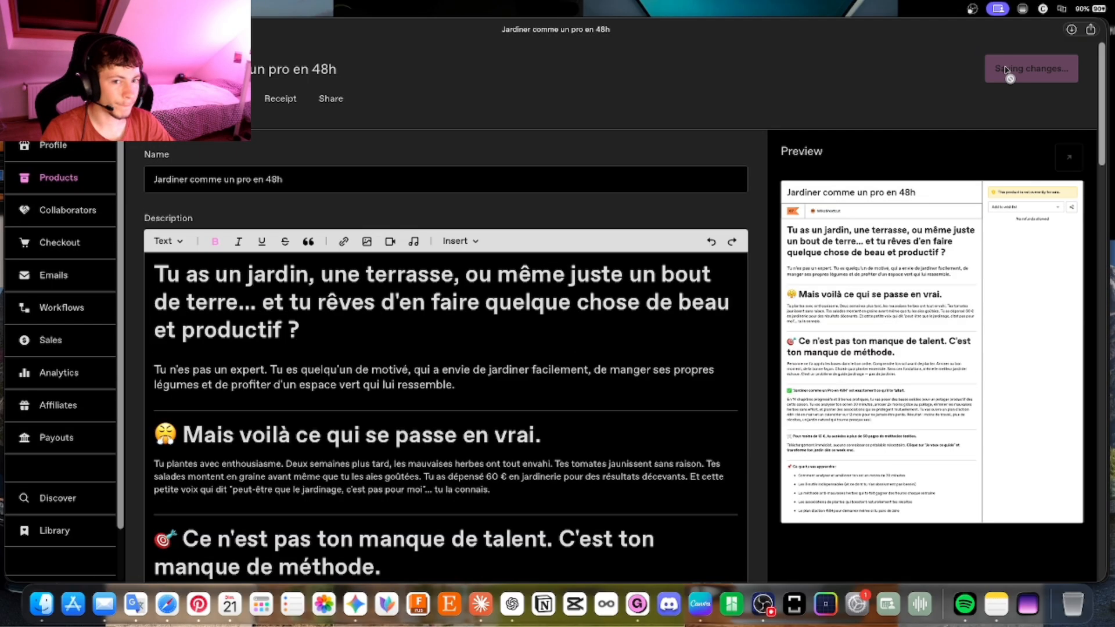
left_click(1006, 75)
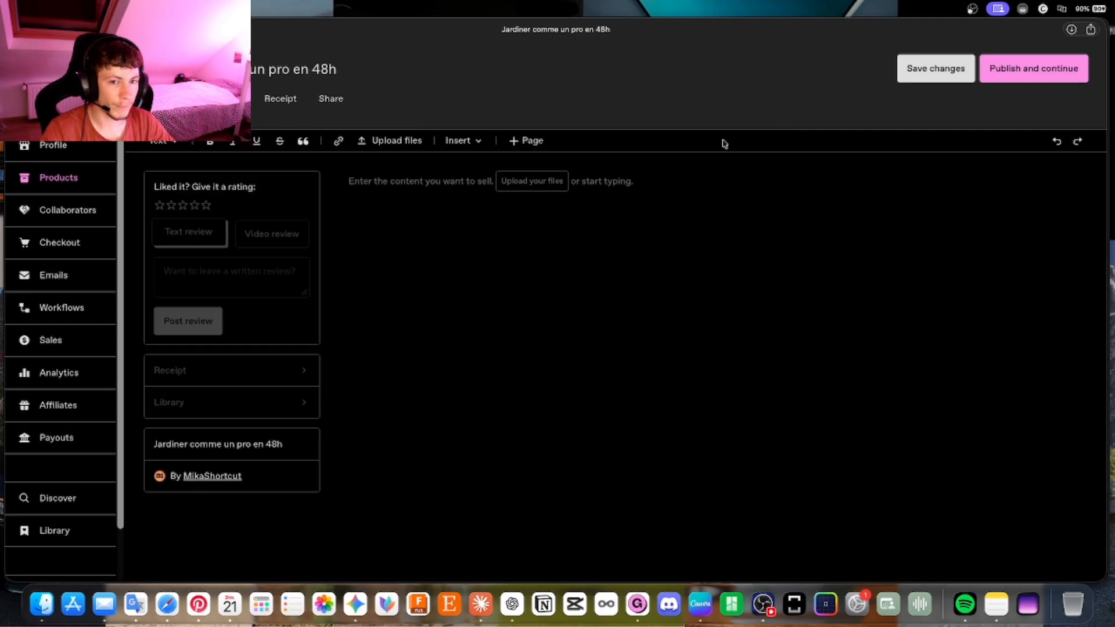
left_click(392, 178)
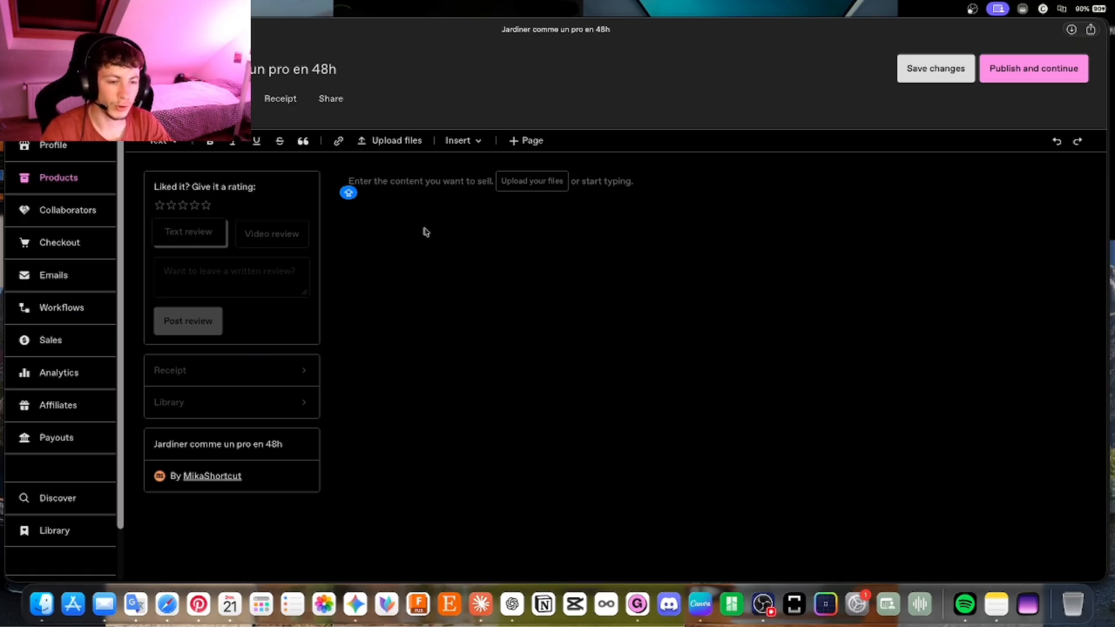
Open the receipt settings, try "DONWELOAD" as the download button text, and clear it again.
left_click(283, 100)
left_click(363, 180)
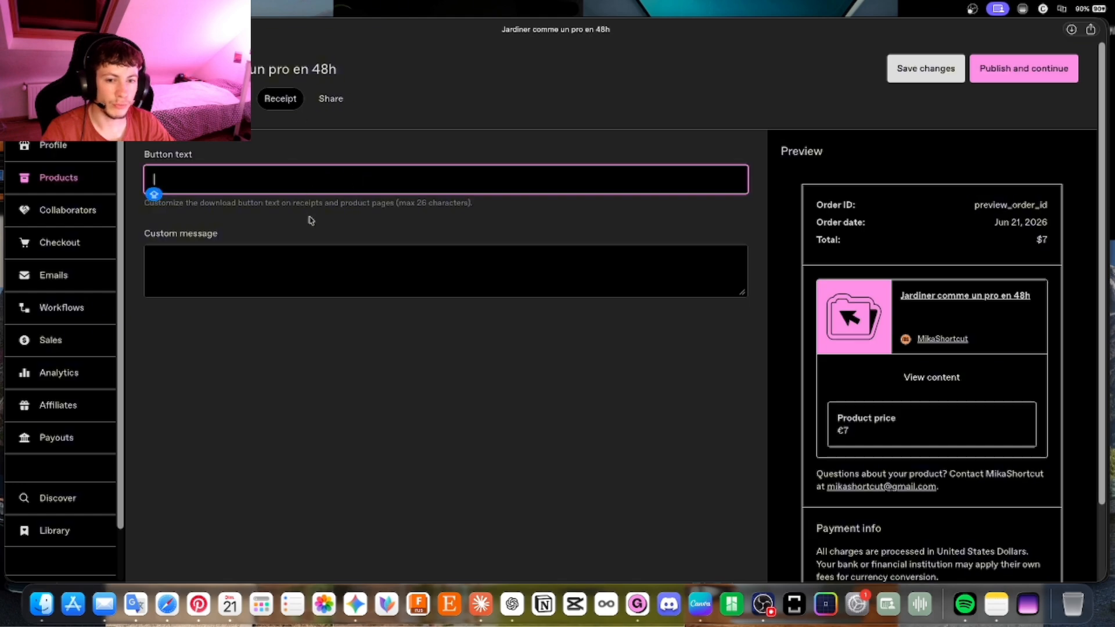
type("DONWELOAD")
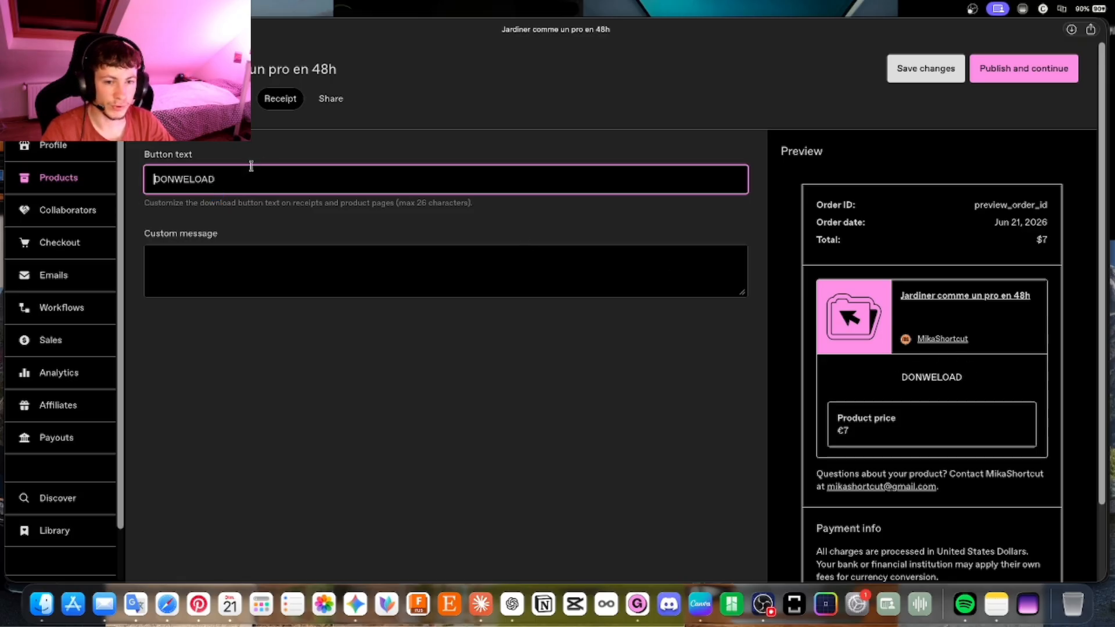
key("super+a")
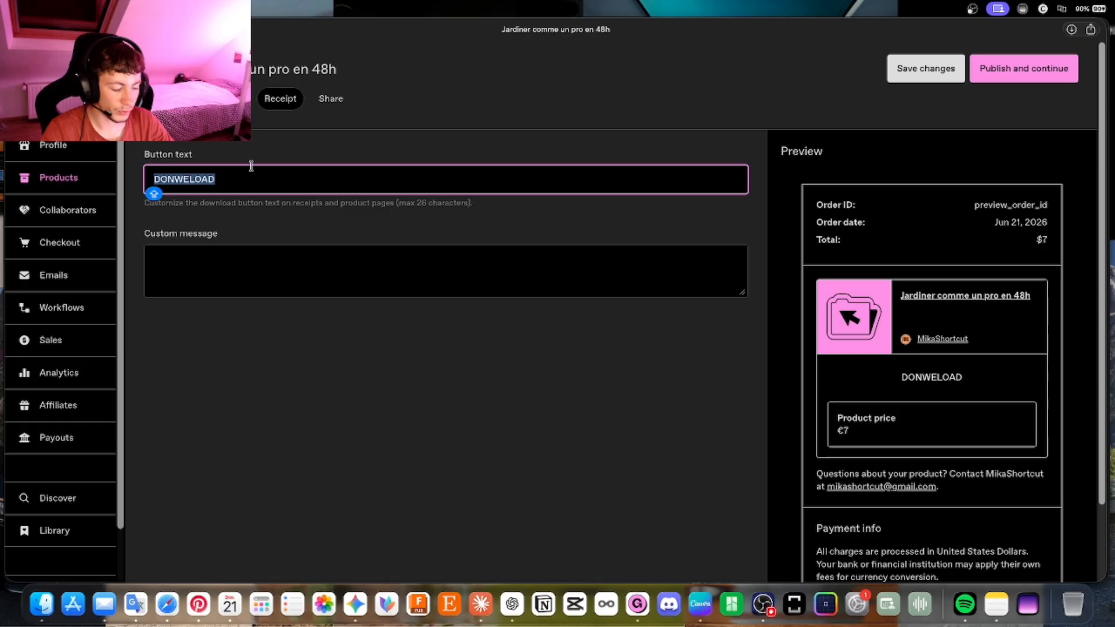
key("BackSpace")
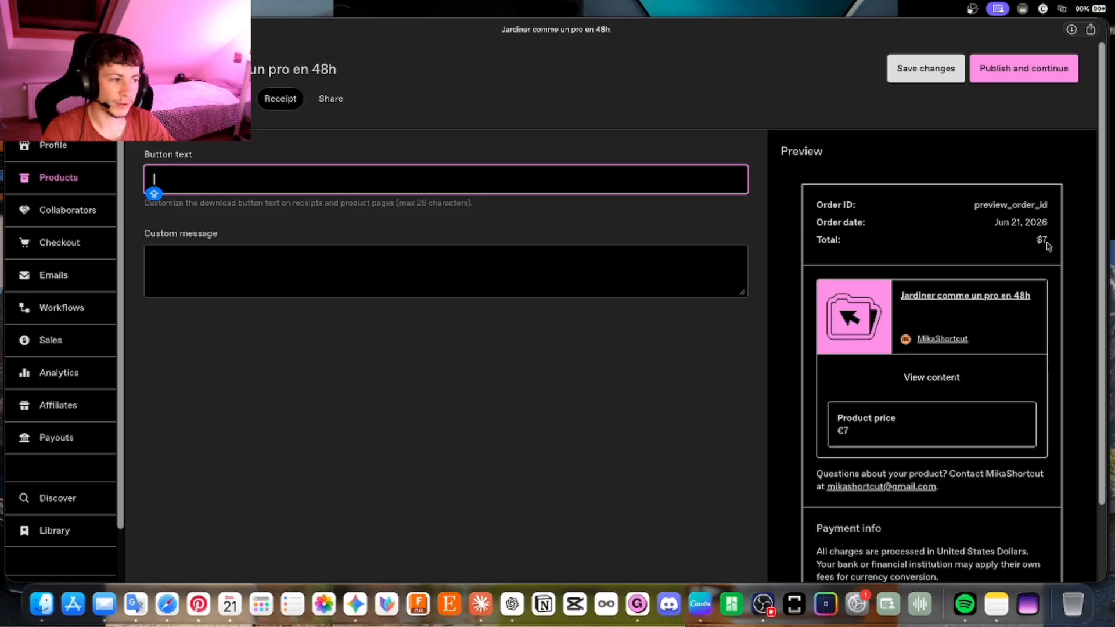
Review the payment info in the receipt preview and try "AJEBDKJZEBF" as the custom message, leaving the field empty.
scroll(1027, 279, "down", 3)
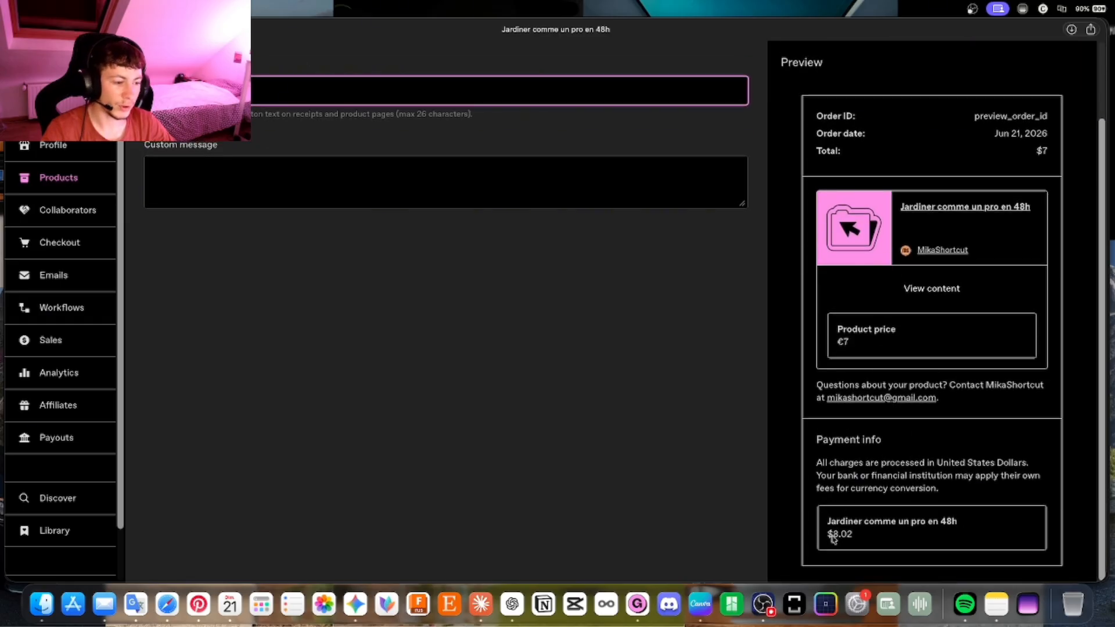
scroll(278, 291, "up", 3)
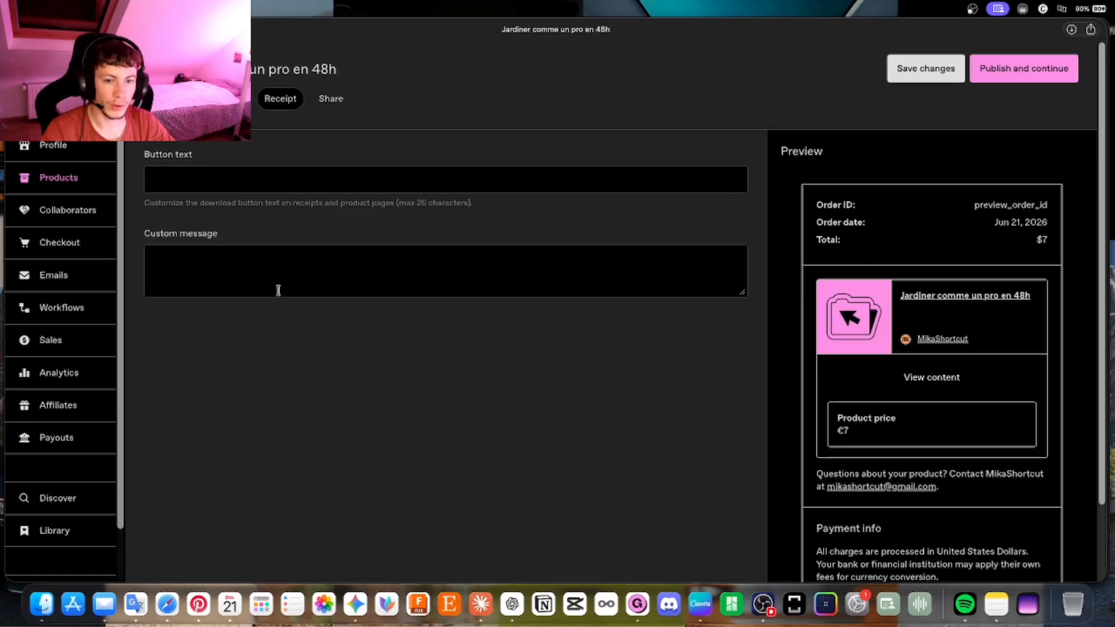
left_click(217, 262)
type("AJEBDKJZEBF")
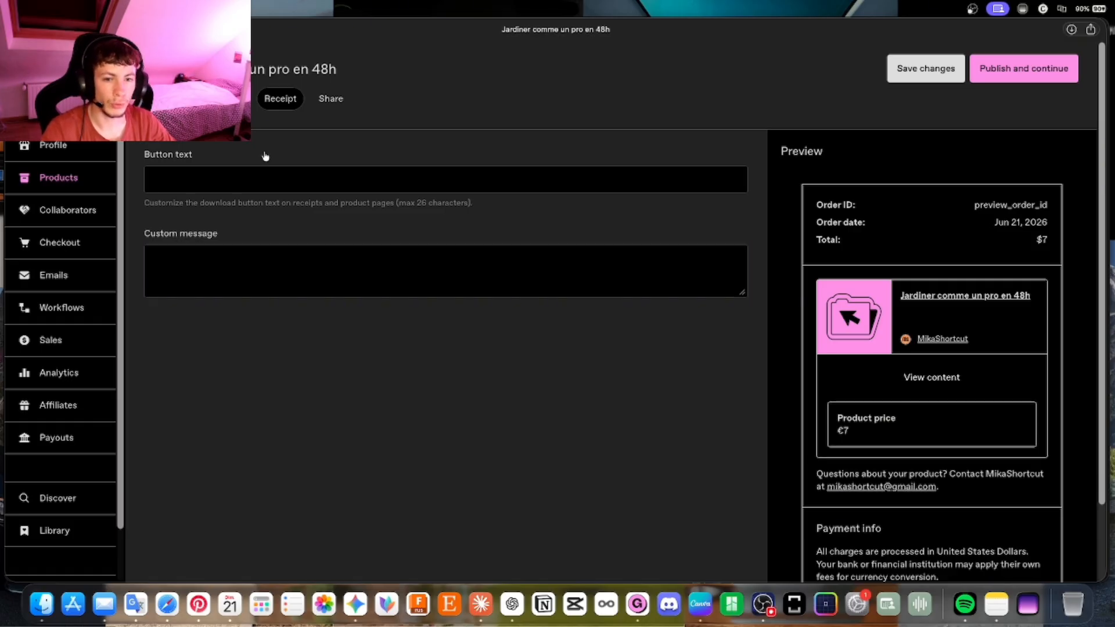
Return to the product page settings and read the image requirements for the cover and thumbnail.
left_click(330, 99)
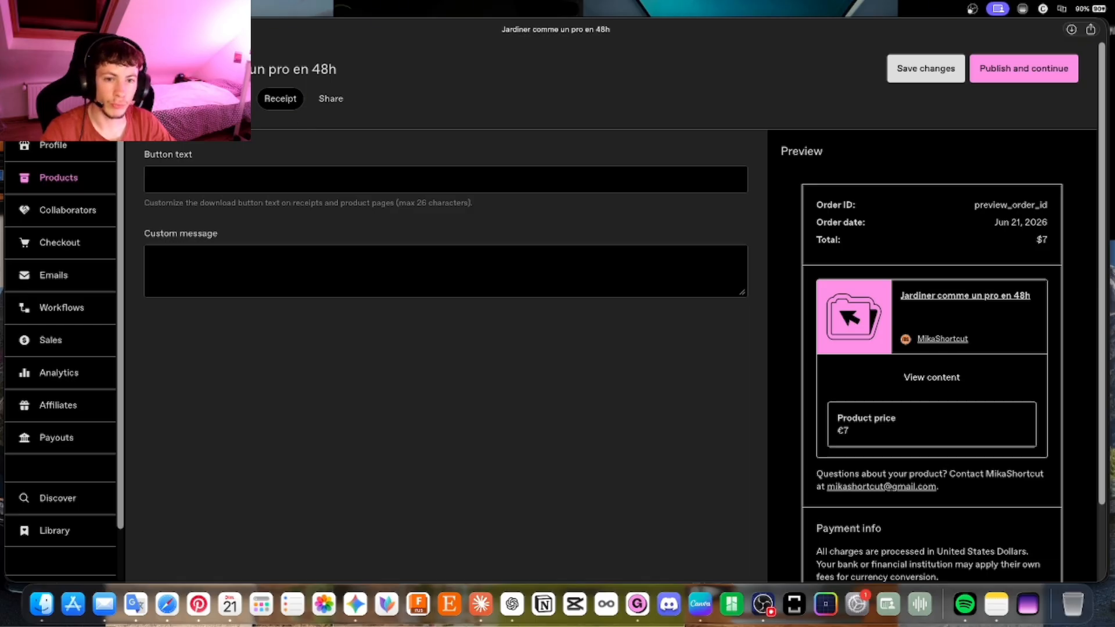
left_click(168, 99)
scroll(310, 224, "down", 10)
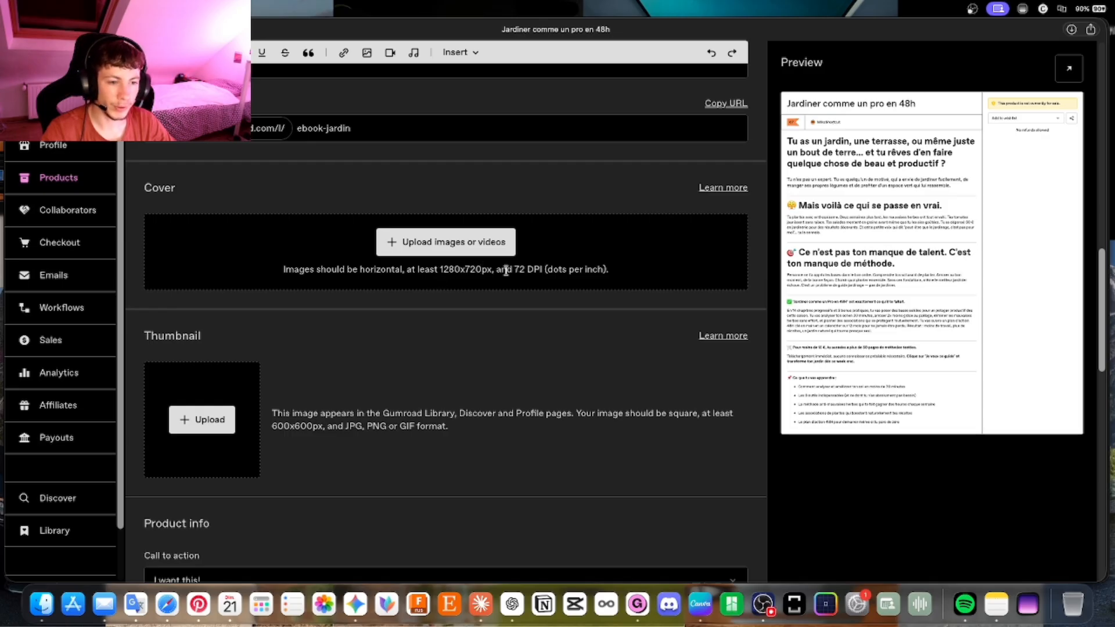
scroll(342, 335, "down", 2)
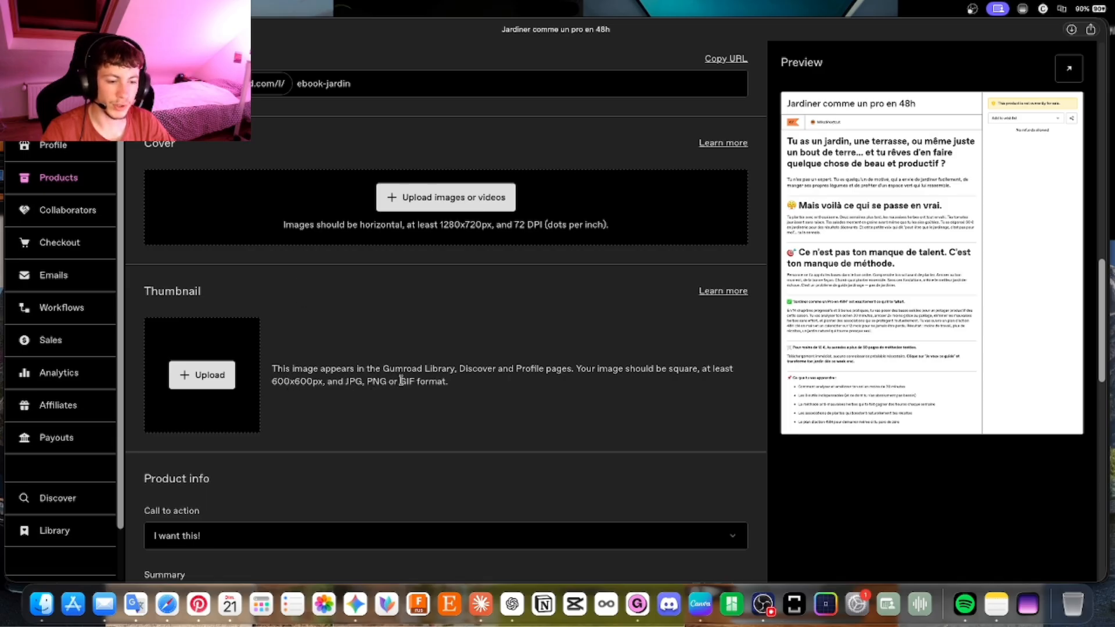
scroll(462, 382, "down", 1)
scroll(459, 379, "up", 1)
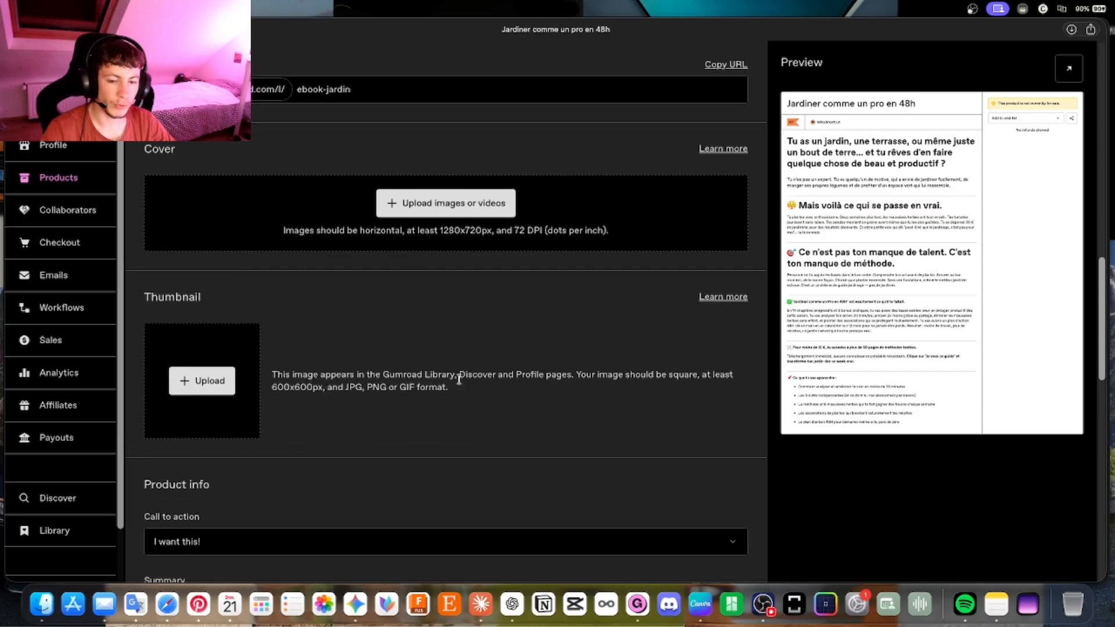
Browse the trending products on the Discover marketplace for cover examples and open the Live Futures Educational Platform page.
left_click(58, 497)
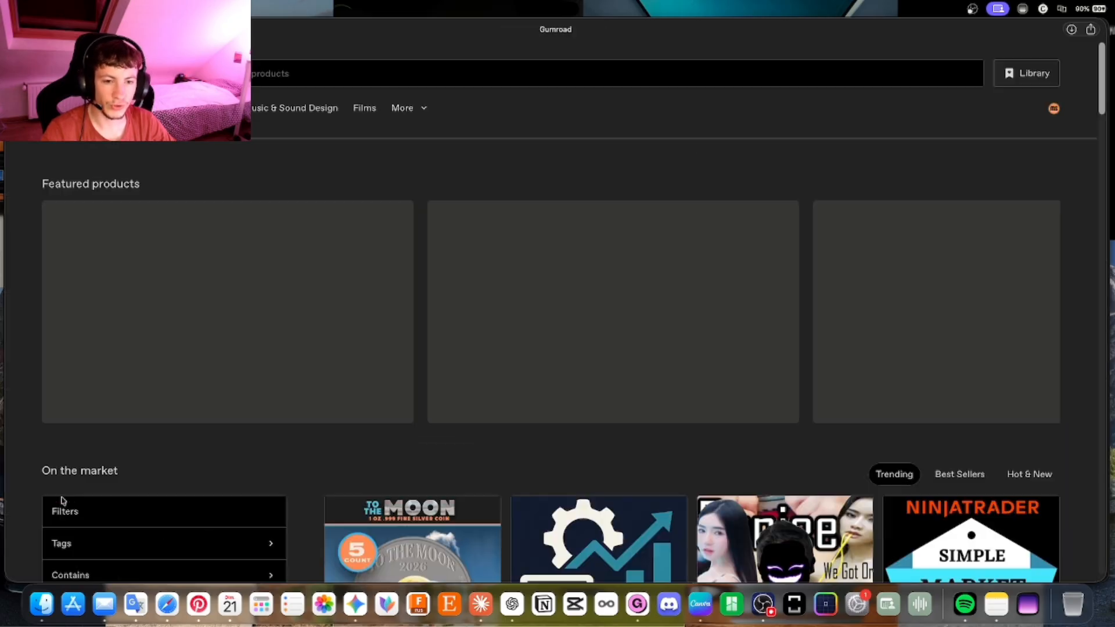
scroll(422, 345, "down", 7)
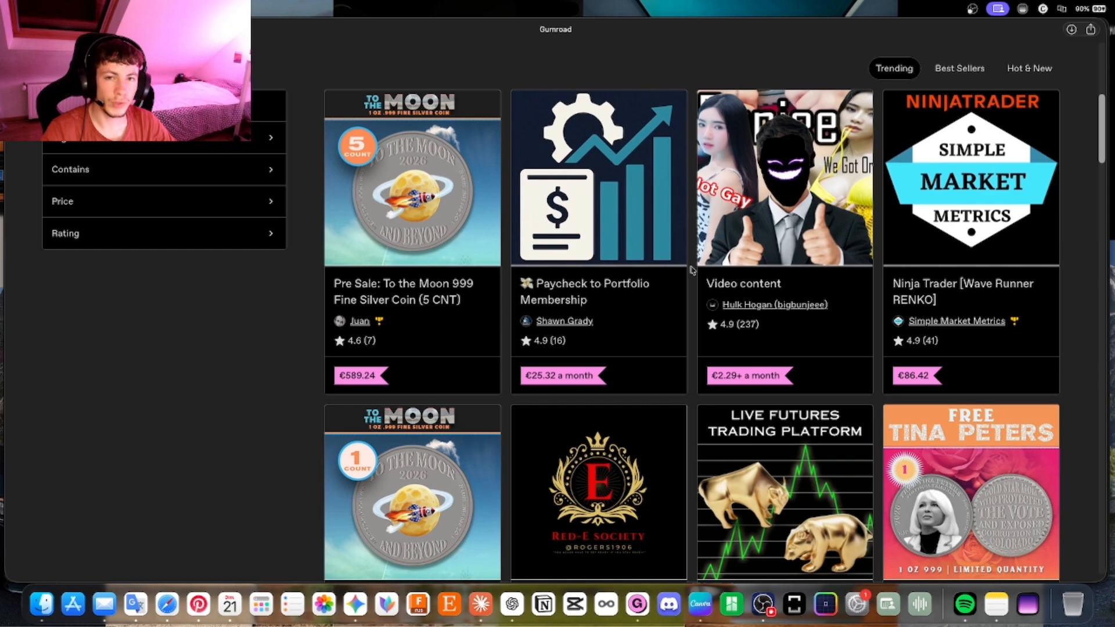
scroll(692, 270, "down", 6)
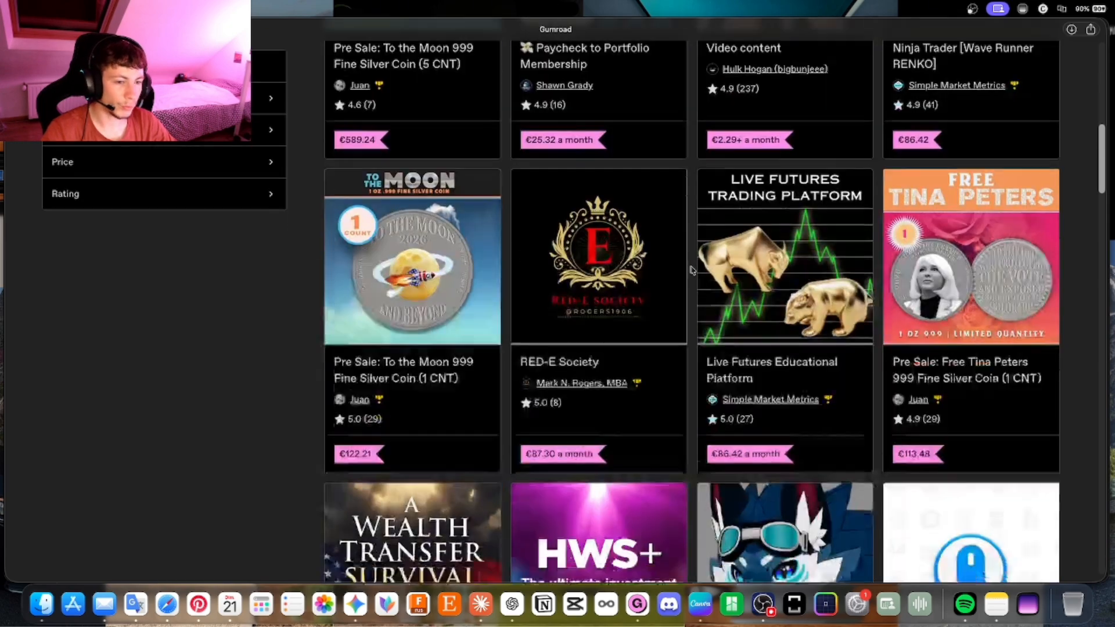
scroll(693, 271, "up", 12)
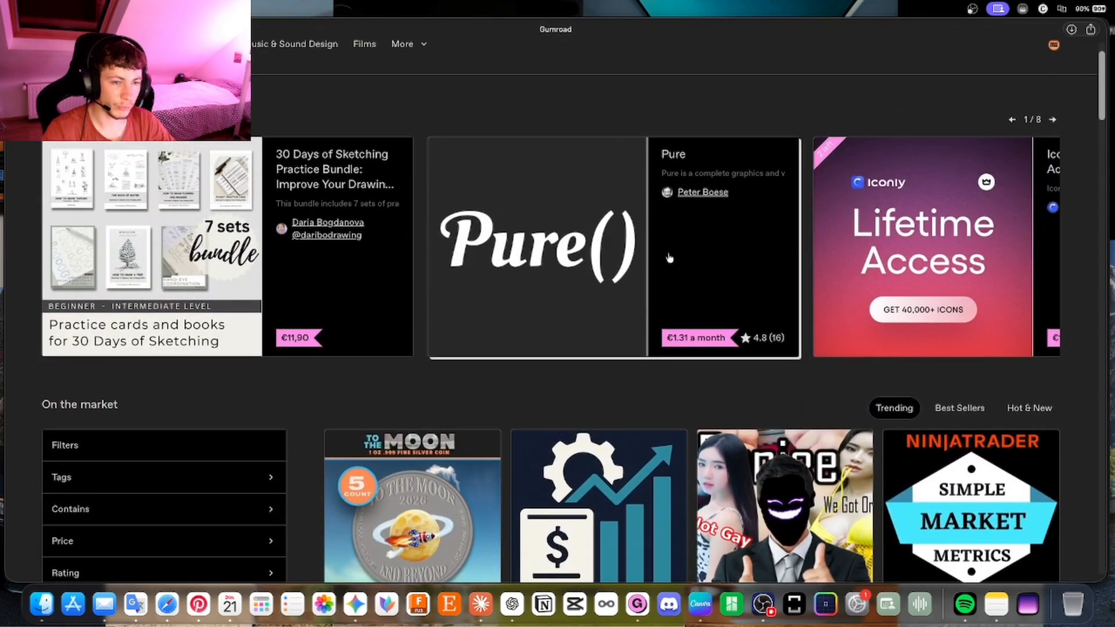
scroll(667, 252, "down", 12)
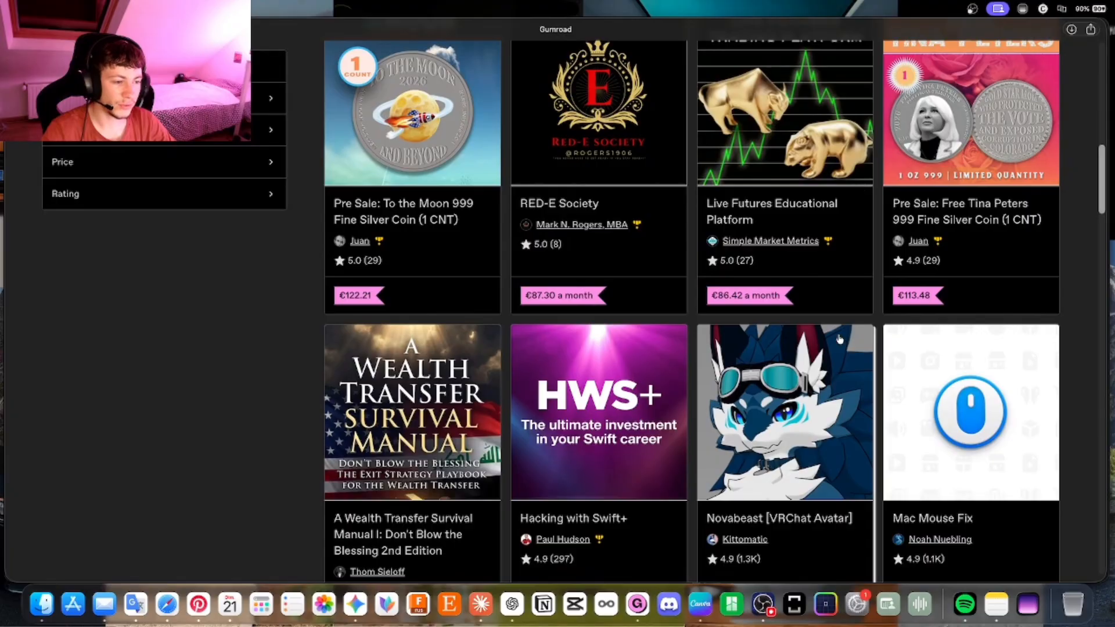
scroll(655, 334, "down", 3)
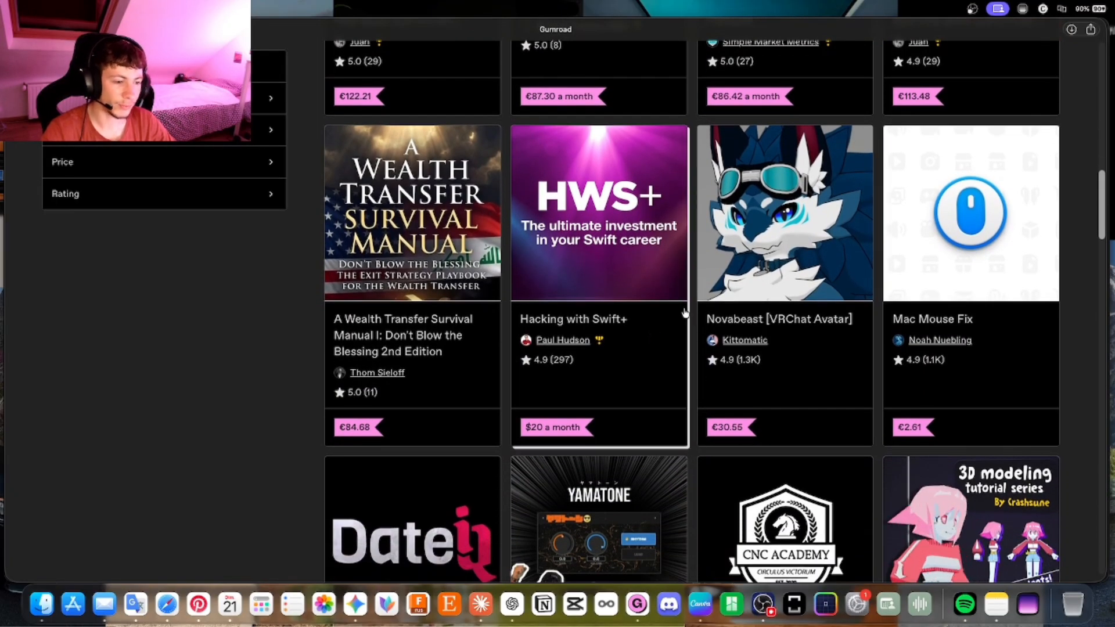
scroll(688, 317, "up", 2)
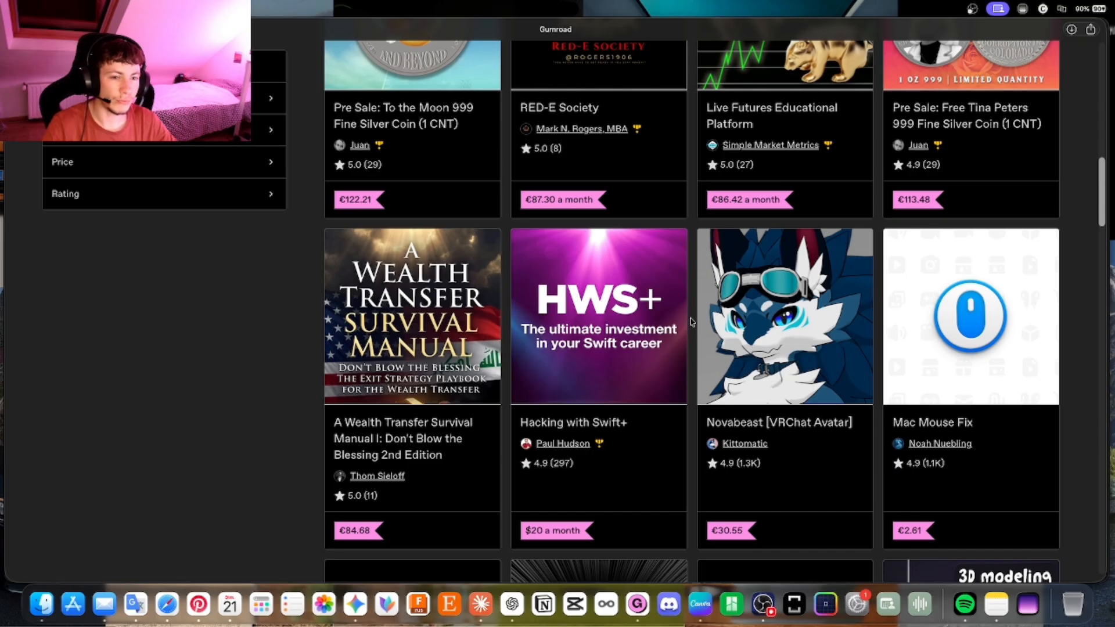
scroll(691, 321, "up", 3)
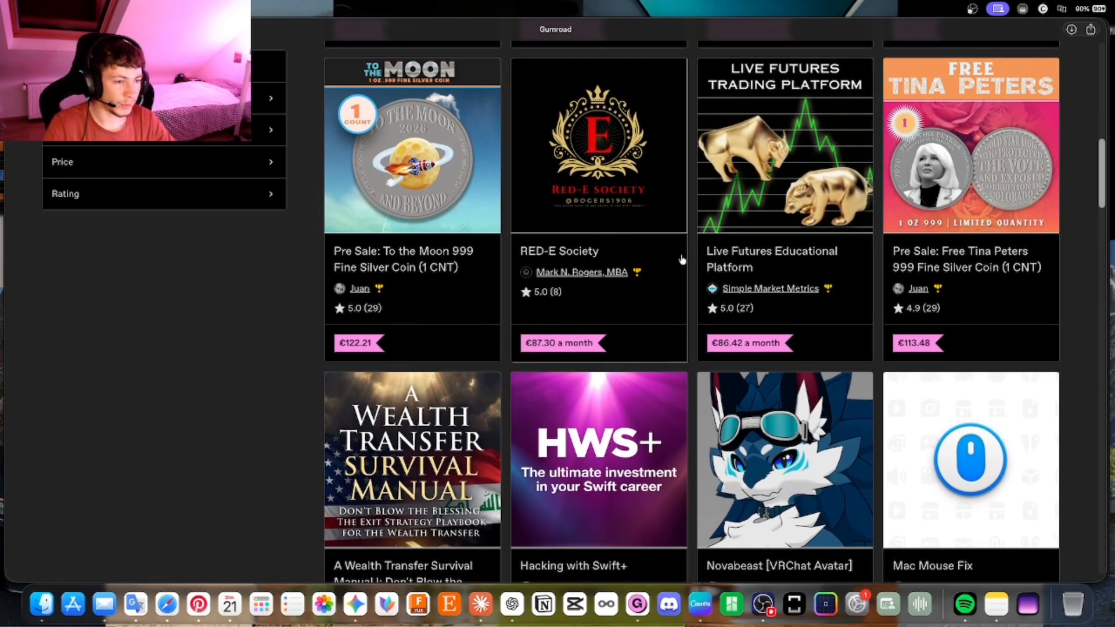
left_click(754, 249)
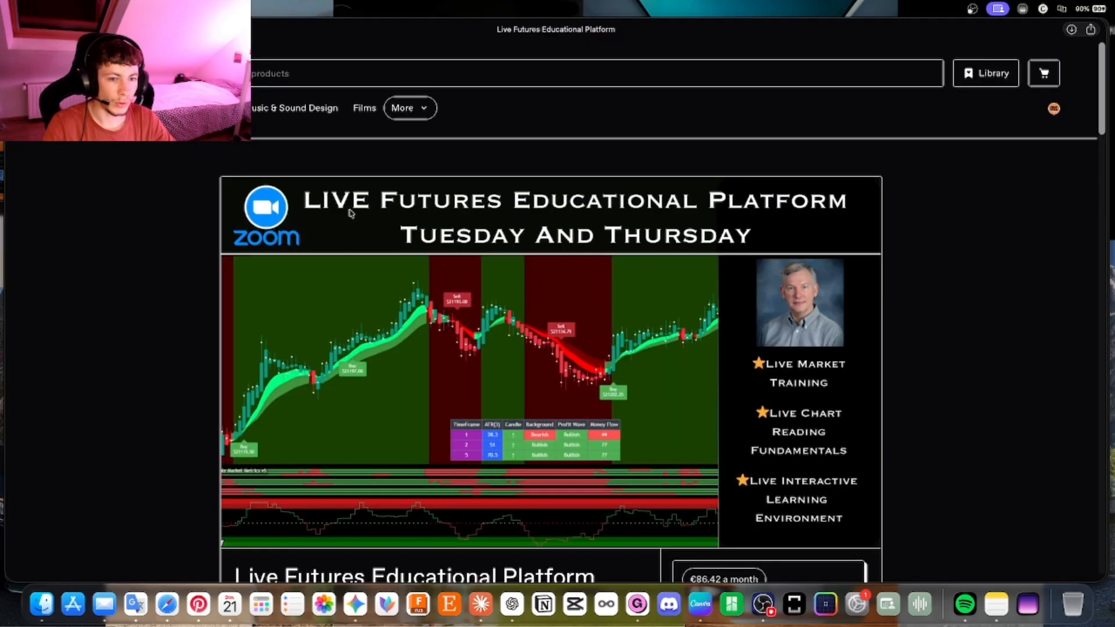
Examine the cover image and product layout on the Live Futures Educational Platform page.
scroll(586, 302, "down", 5)
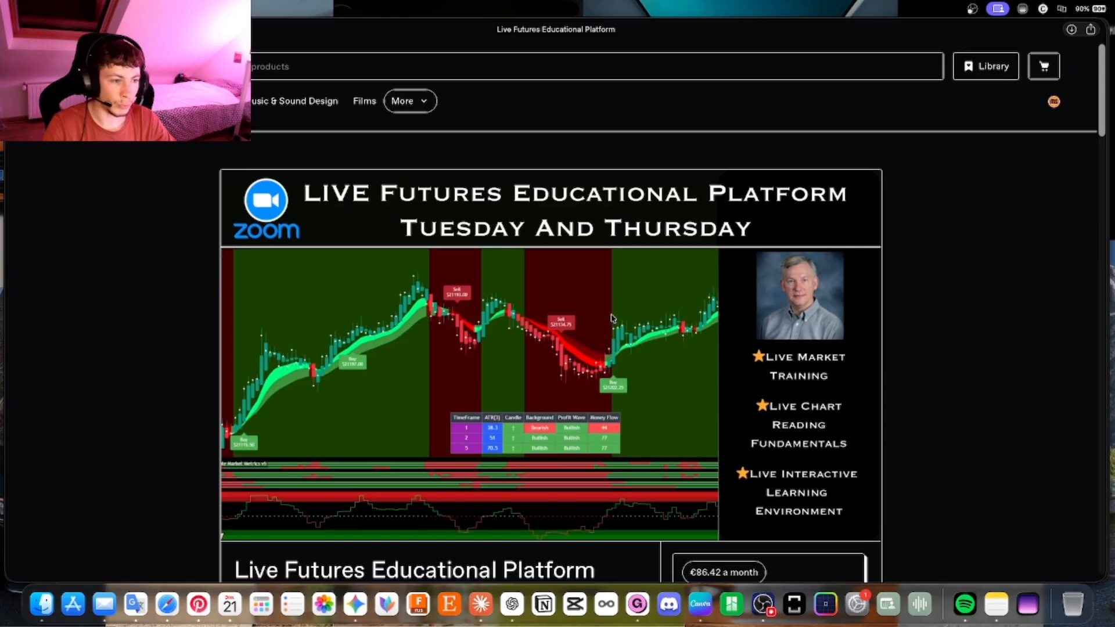
scroll(611, 318, "up", 1)
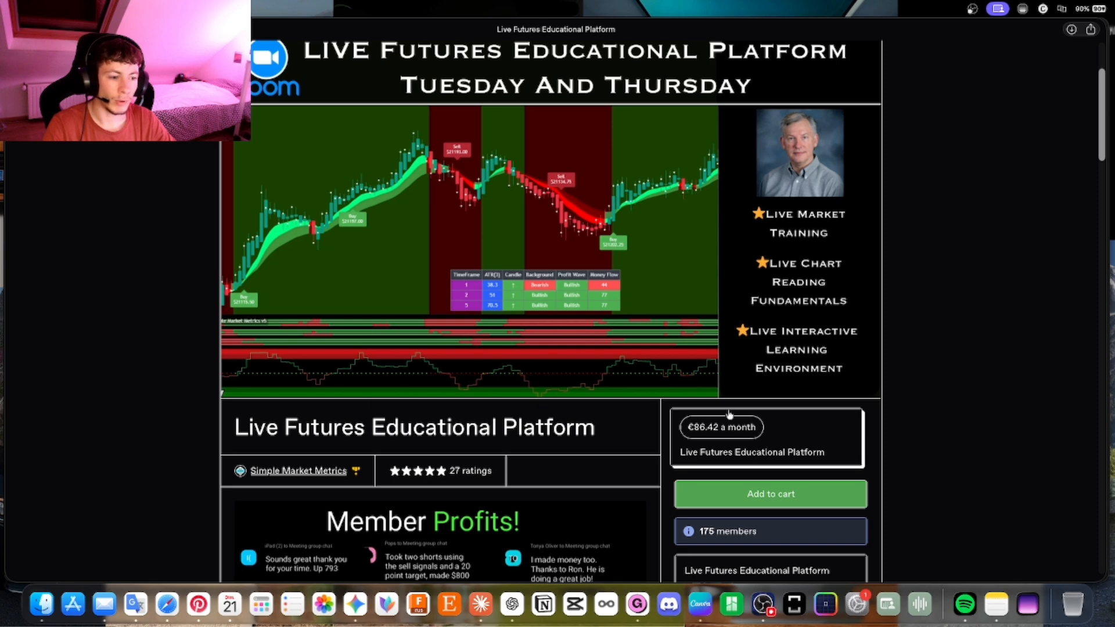
scroll(597, 325, "up", 3)
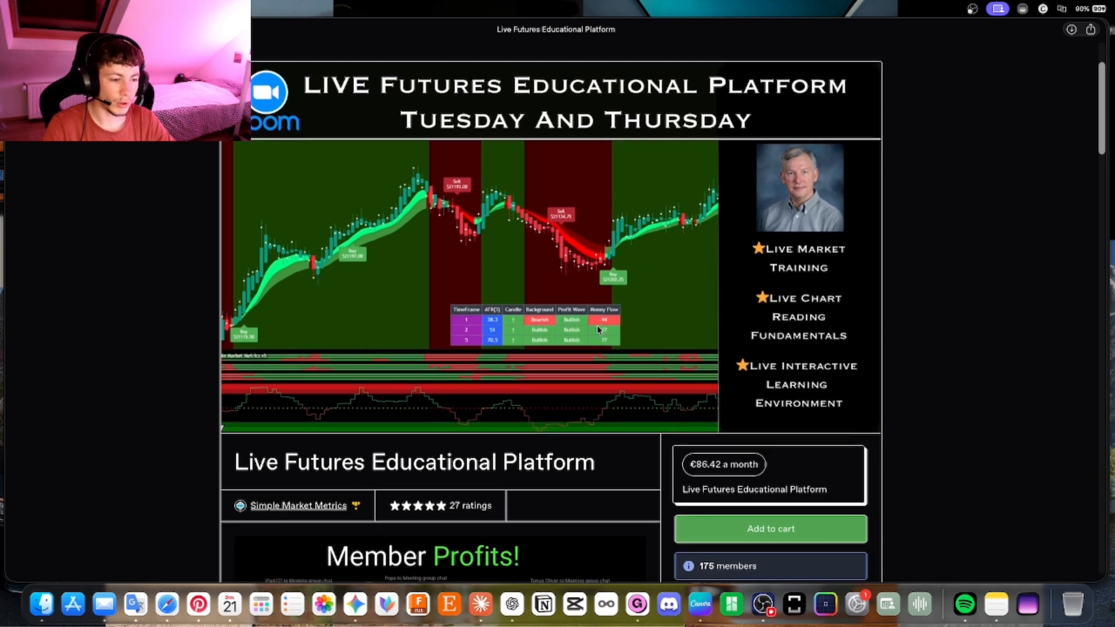
scroll(784, 334, "down", 3)
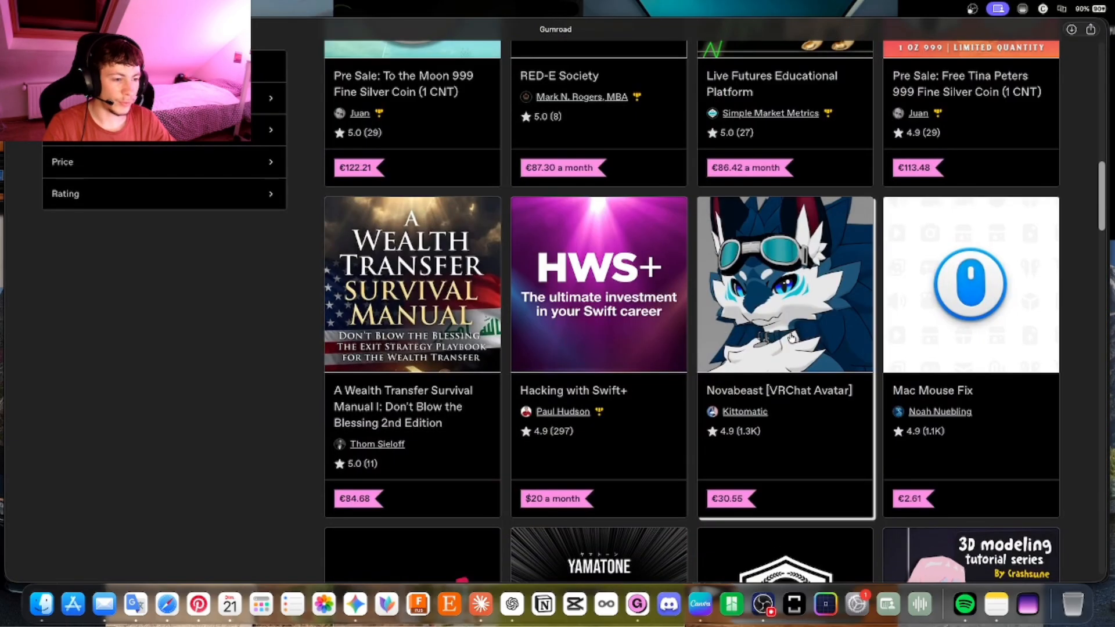
Open the Novabeast [VRChat Avatar] listing and examine its cover carousel, description and ratings.
left_click(784, 333)
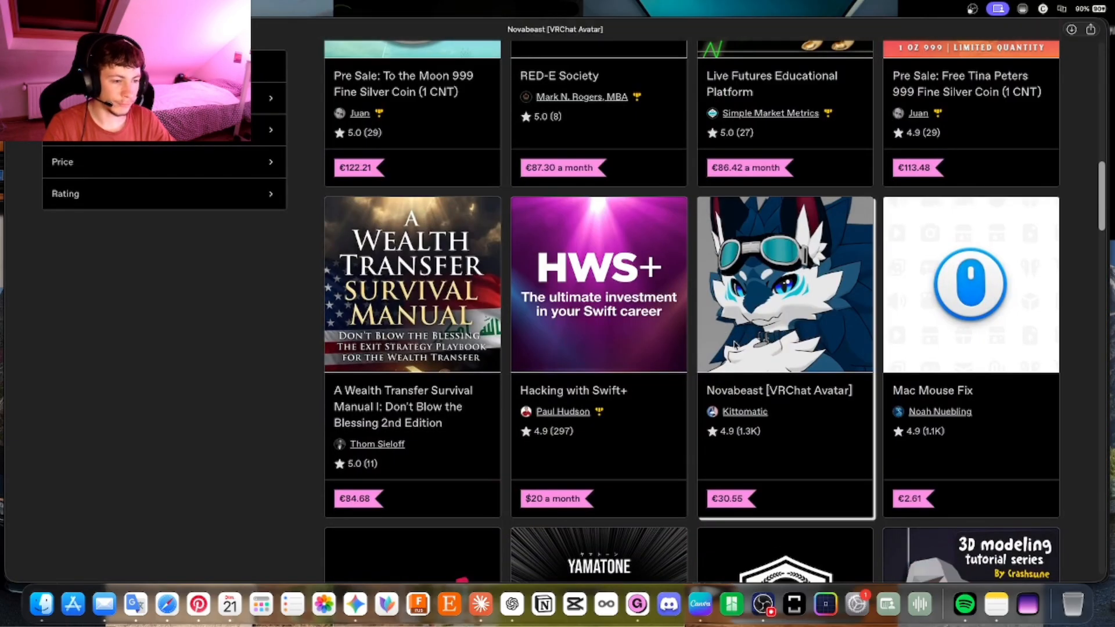
scroll(749, 354, "down", 5)
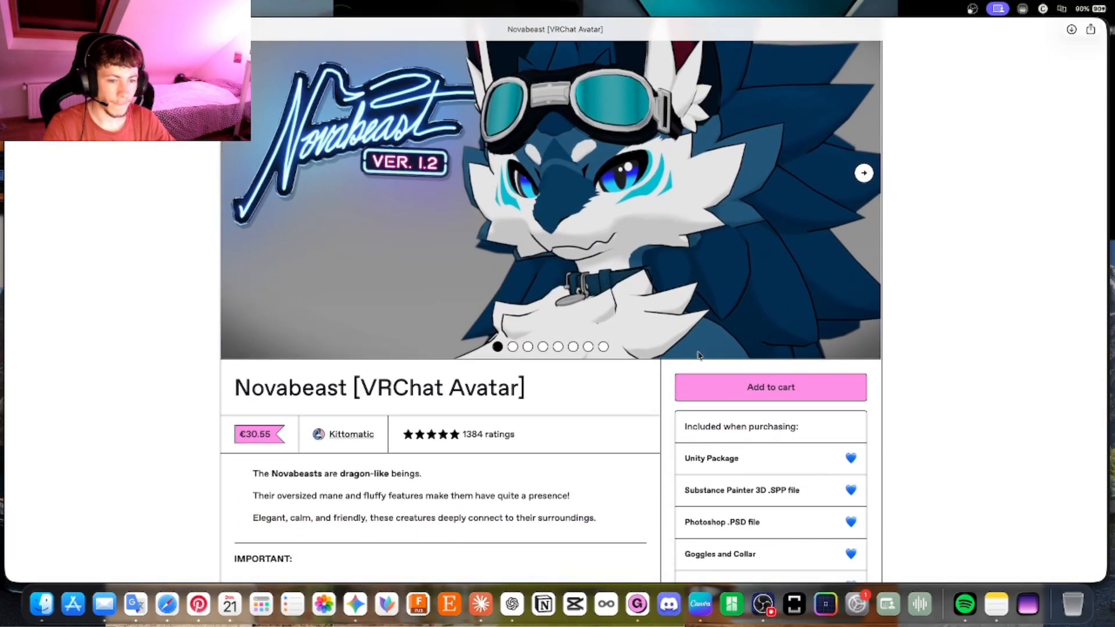
scroll(582, 372, "up", 3)
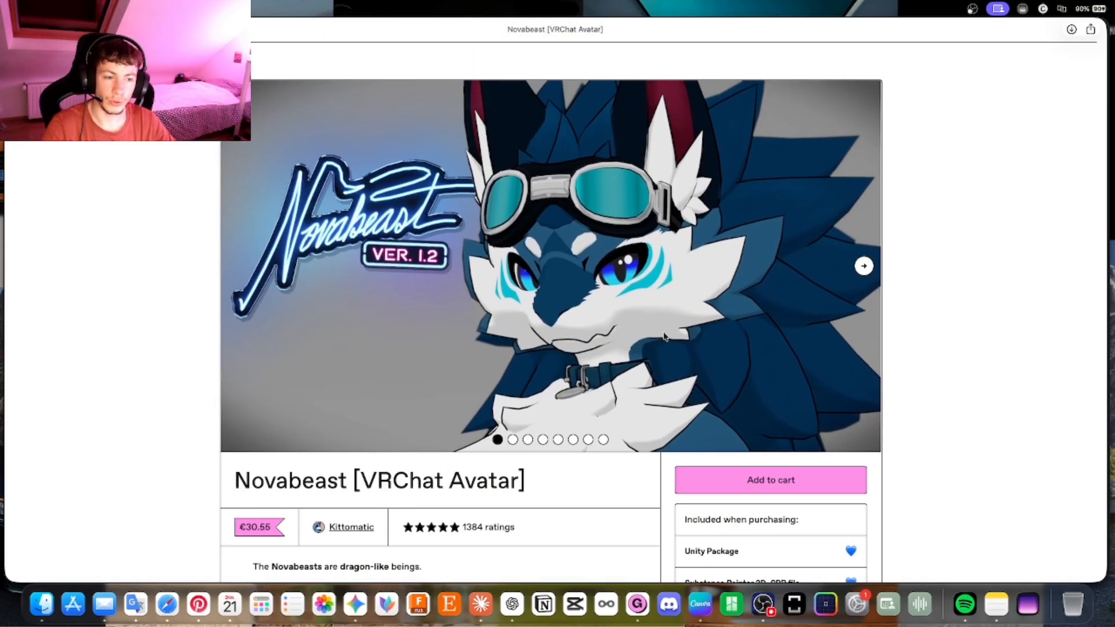
left_click(863, 266)
scroll(726, 348, "down", 5)
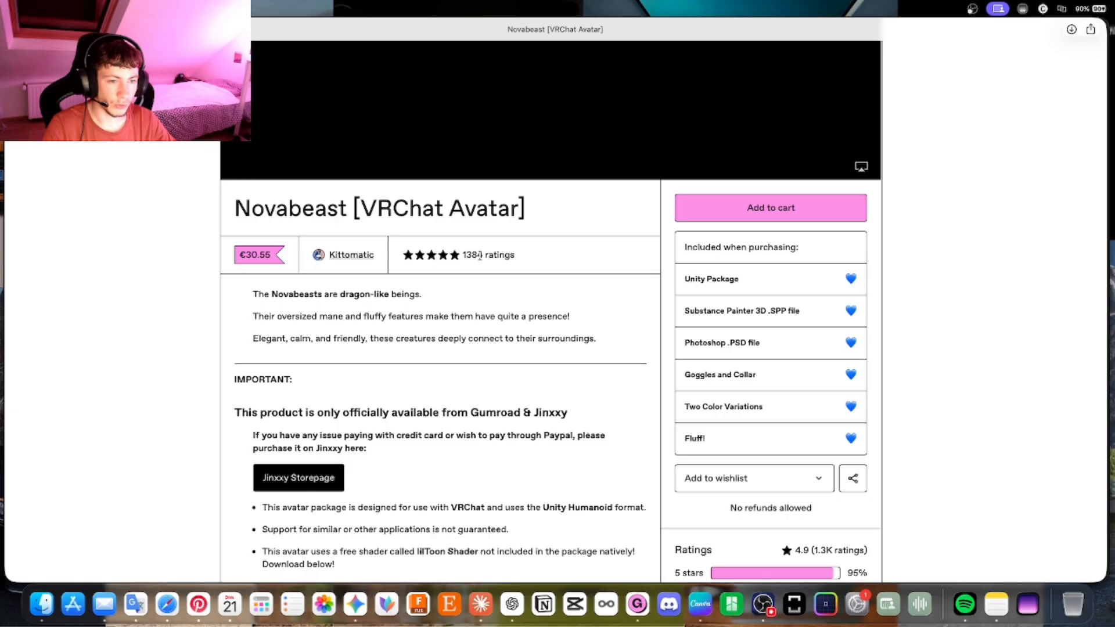
scroll(486, 256, "down", 10)
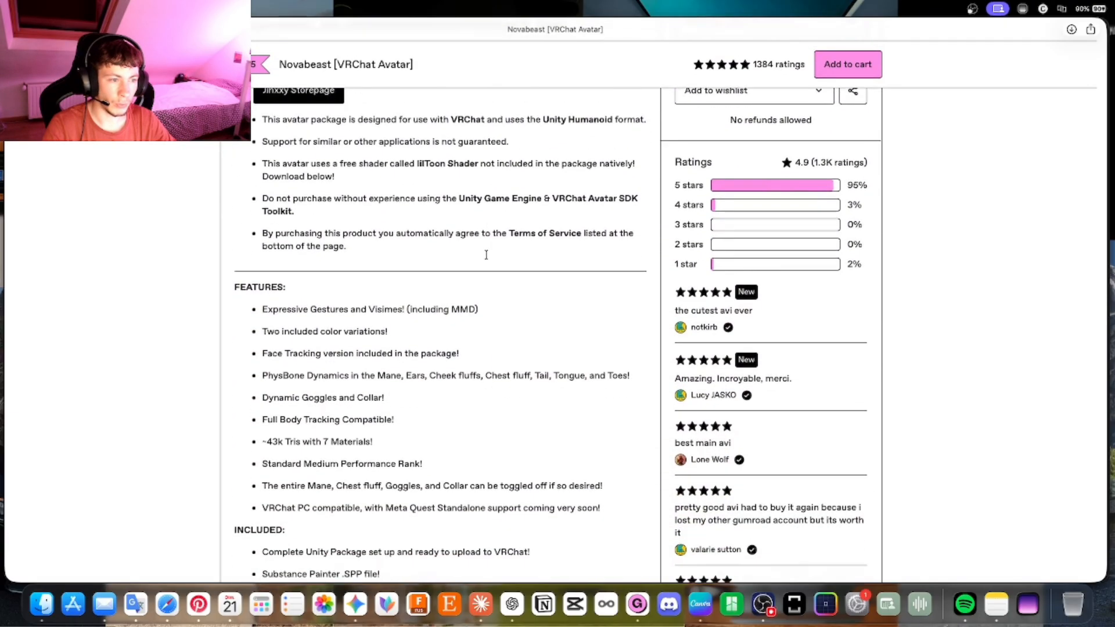
scroll(487, 256, "up", 8)
scroll(487, 256, "up", 3)
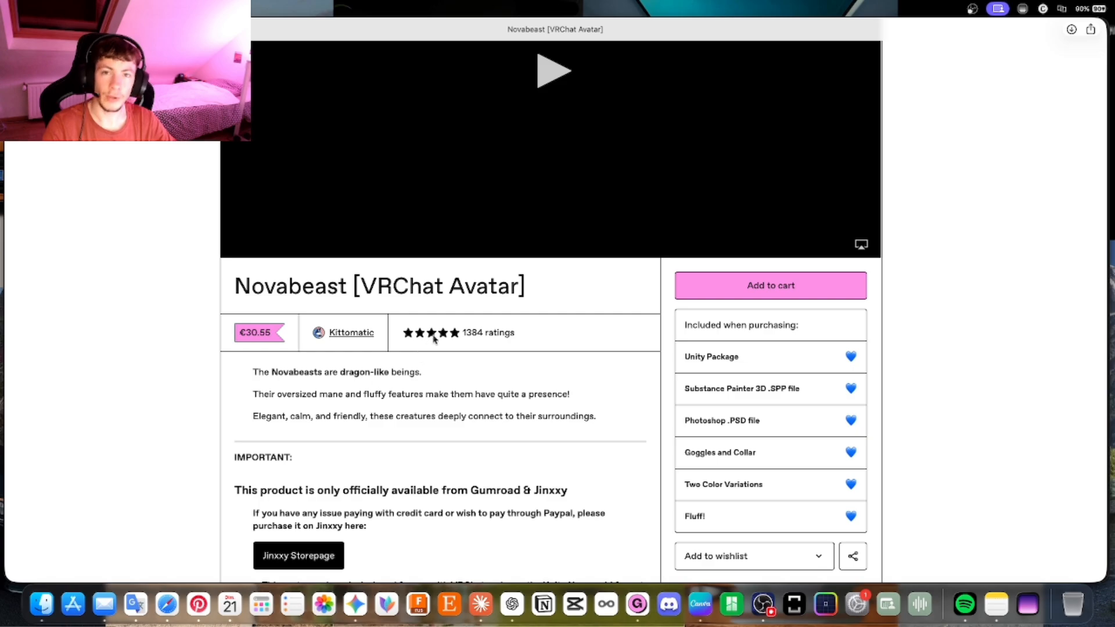
scroll(447, 287, "up", 5)
scroll(448, 291, "left", 5)
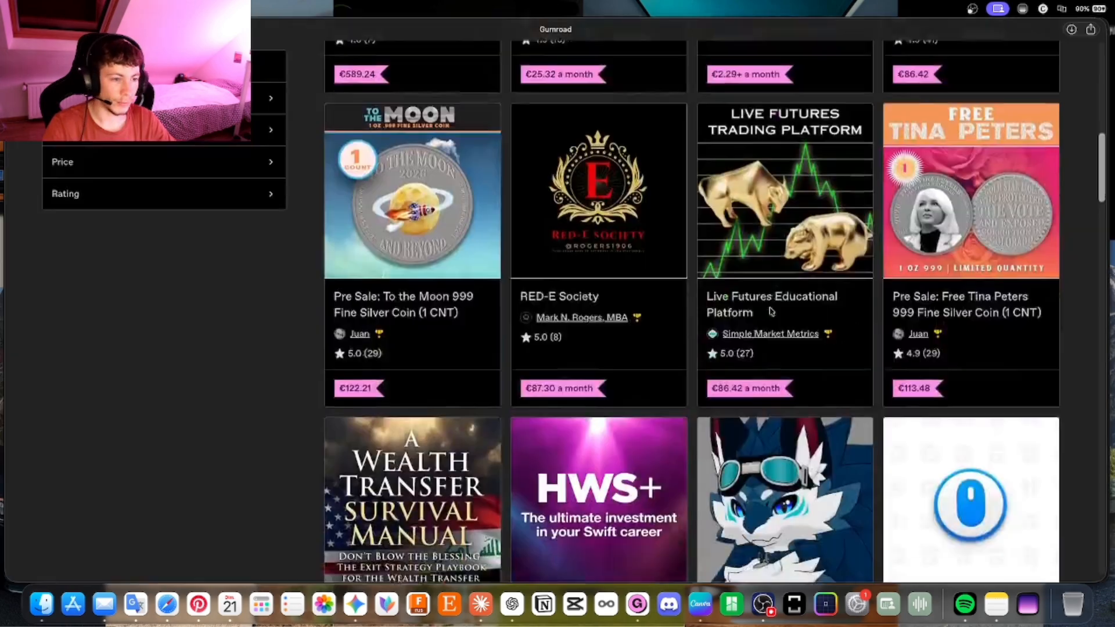
Browse more Discover listings, and return to the ebook's product page to check its cover and thumbnail requirements.
scroll(771, 311, "down", 7)
scroll(771, 312, "down", 4)
scroll(771, 312, "up", 12)
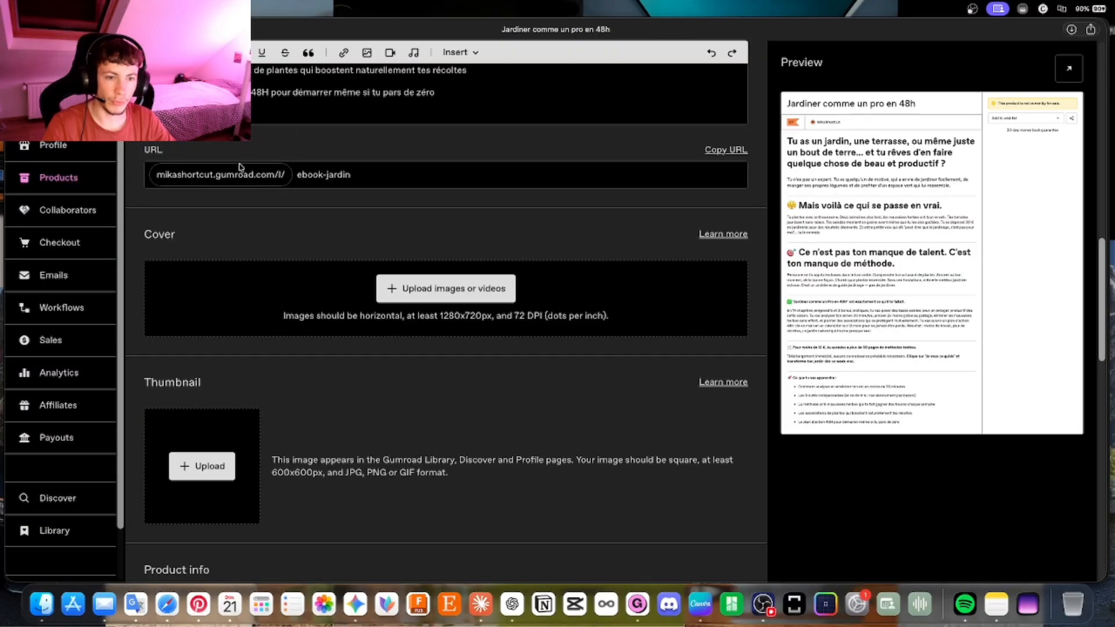
scroll(410, 317, "down", 3)
scroll(411, 316, "up", 4)
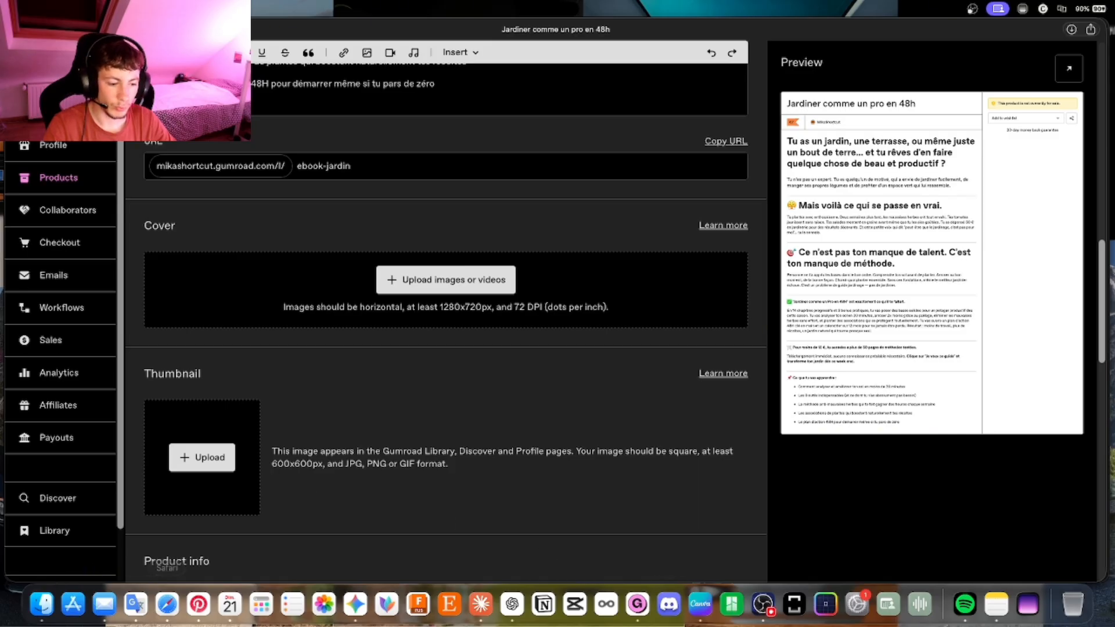
Switch to Canva and create a blank design in the "Fond d'écran d'ordinateur" format.
left_click(701, 605)
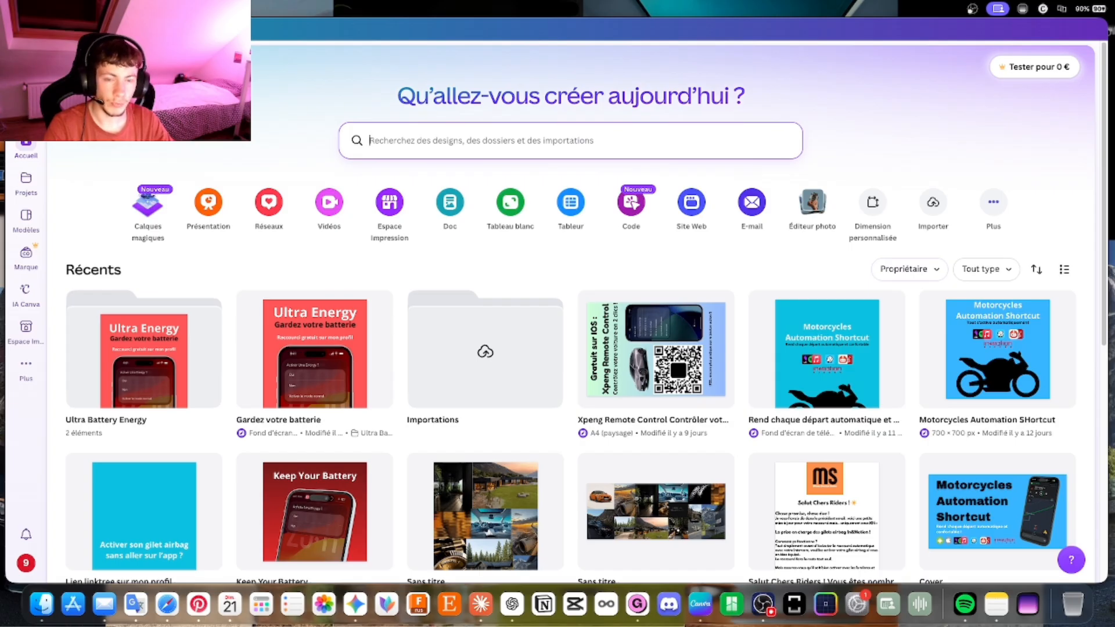
left_click_drag(157, 28, 390, 105)
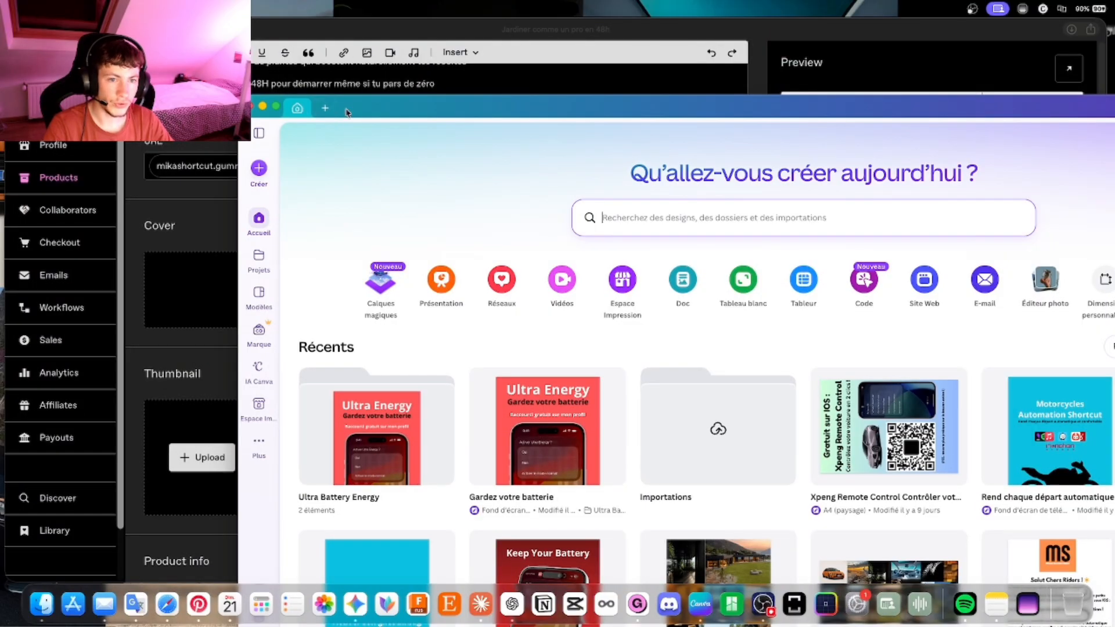
left_click(325, 108)
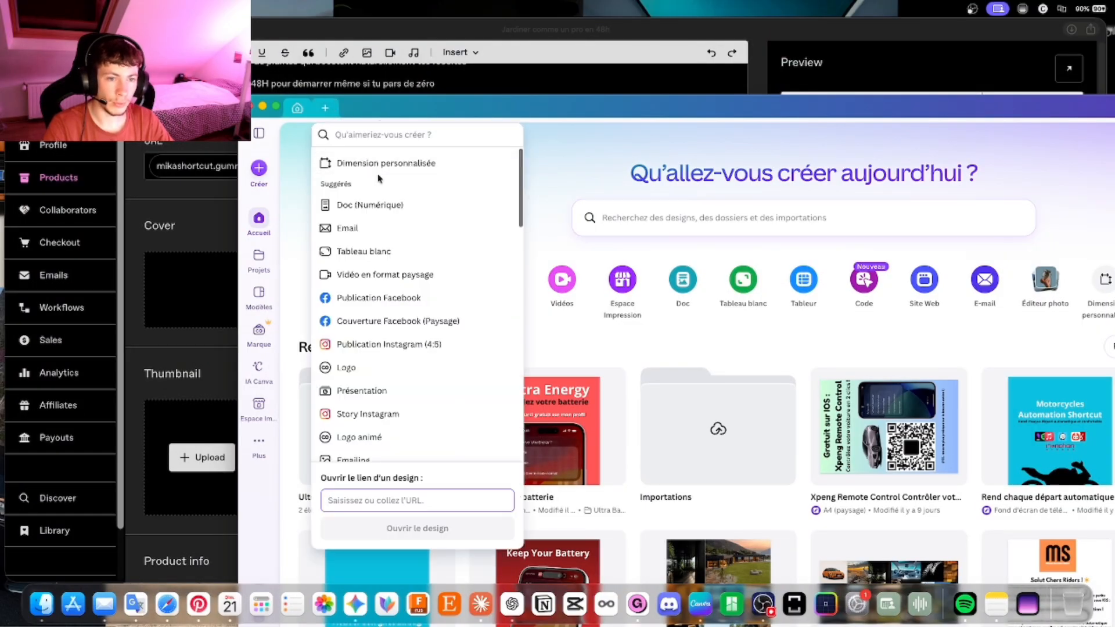
scroll(383, 215, "down", 5)
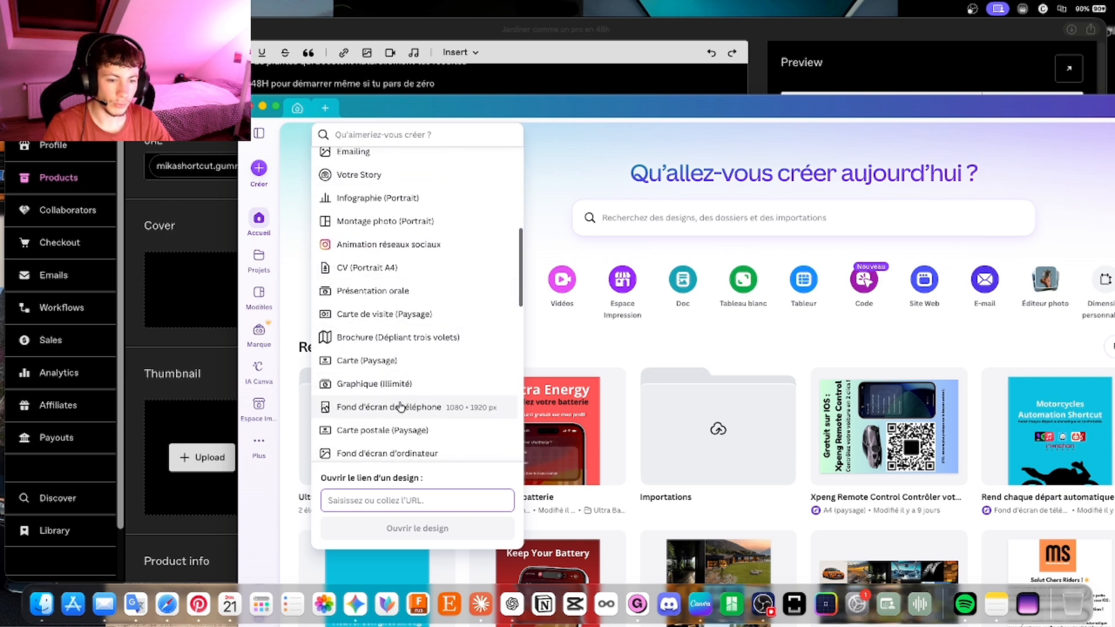
left_click(408, 455)
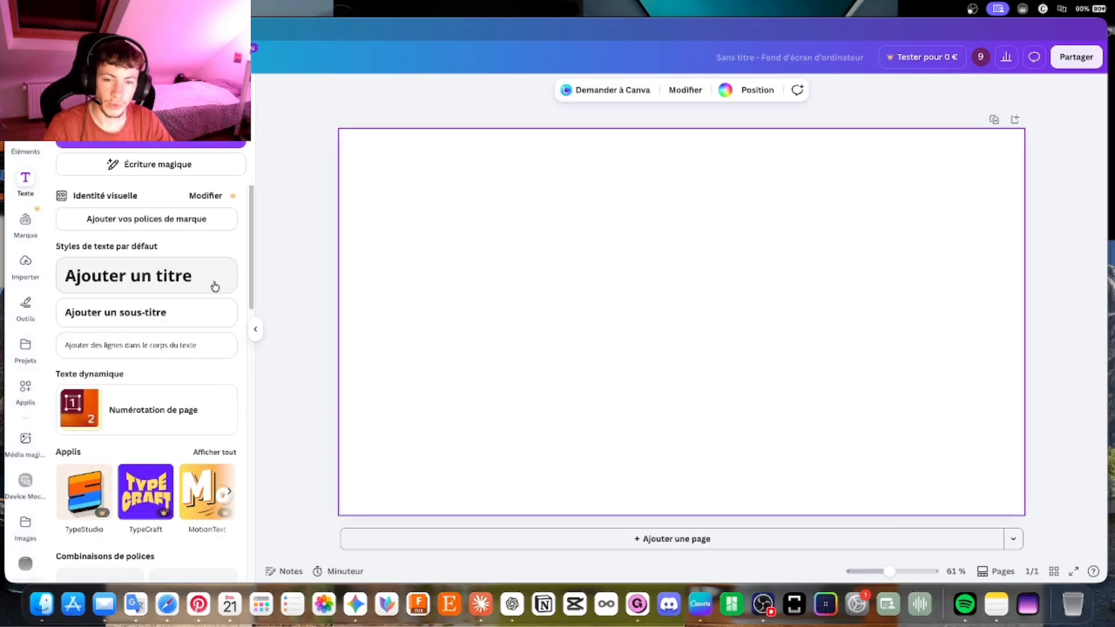
Add the title "Jardiner comme un pro en 48h !" to the page and colour it dark green.
left_click(187, 288)
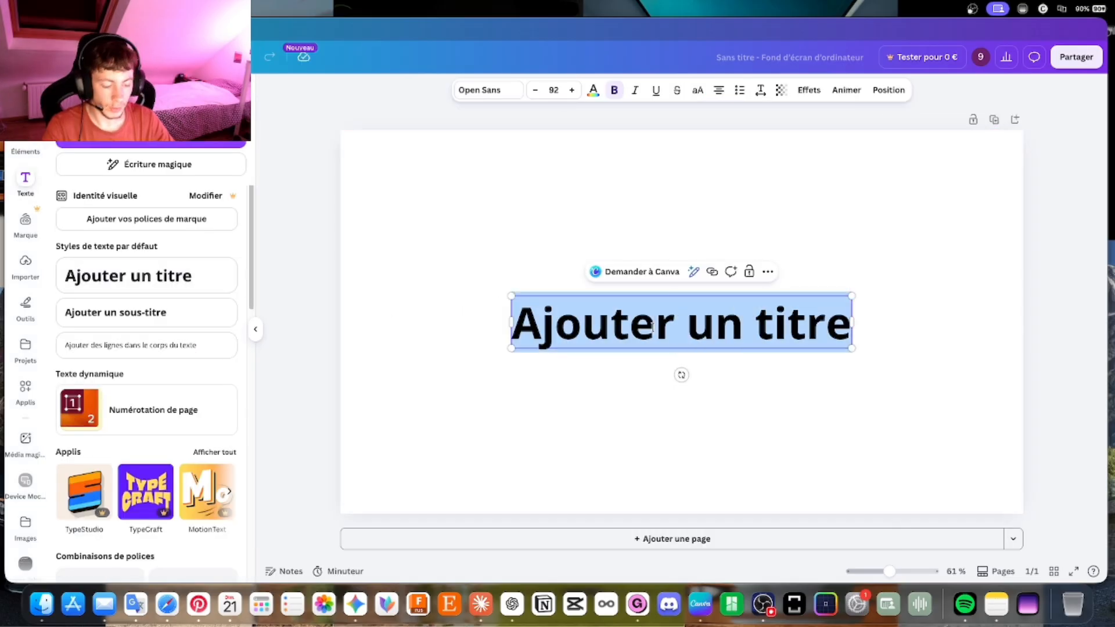
type("Jardinn")
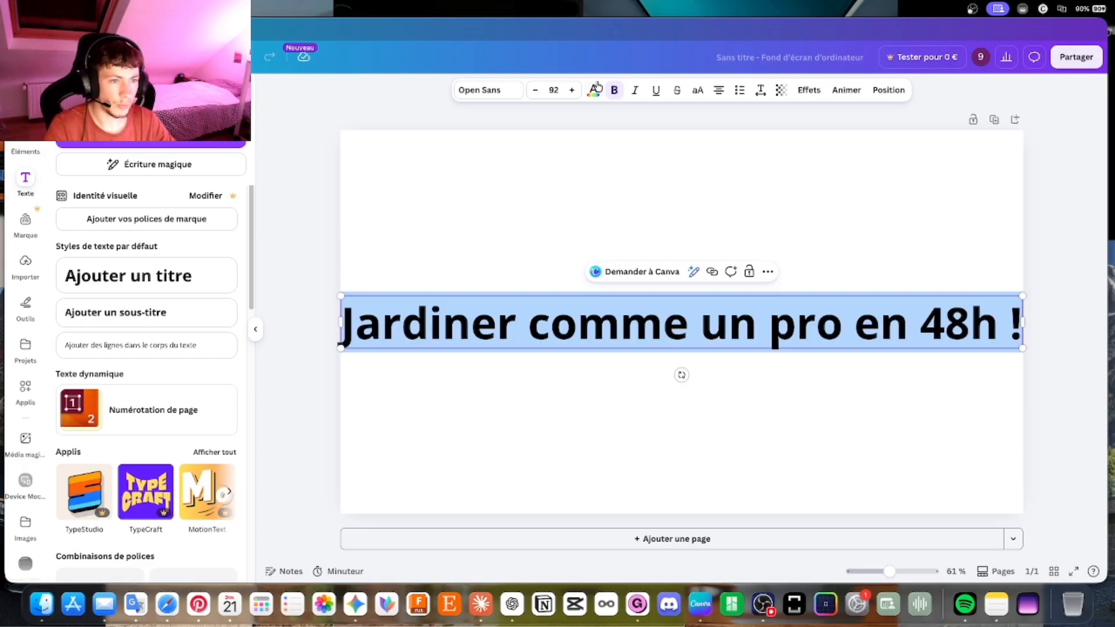
left_click(592, 89)
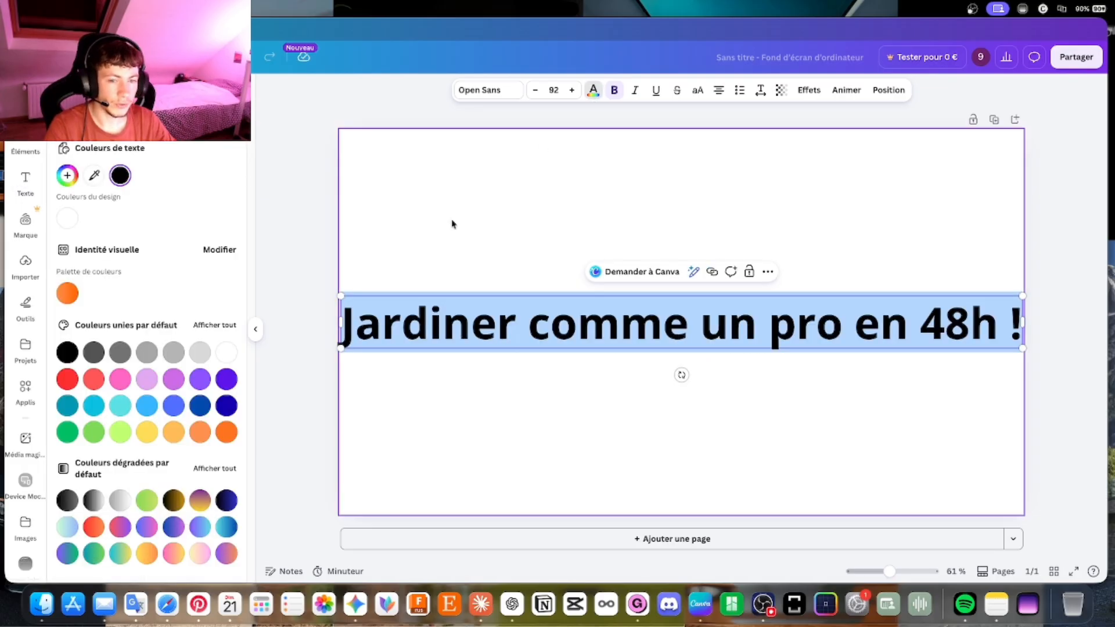
left_click(78, 436)
left_click(890, 233)
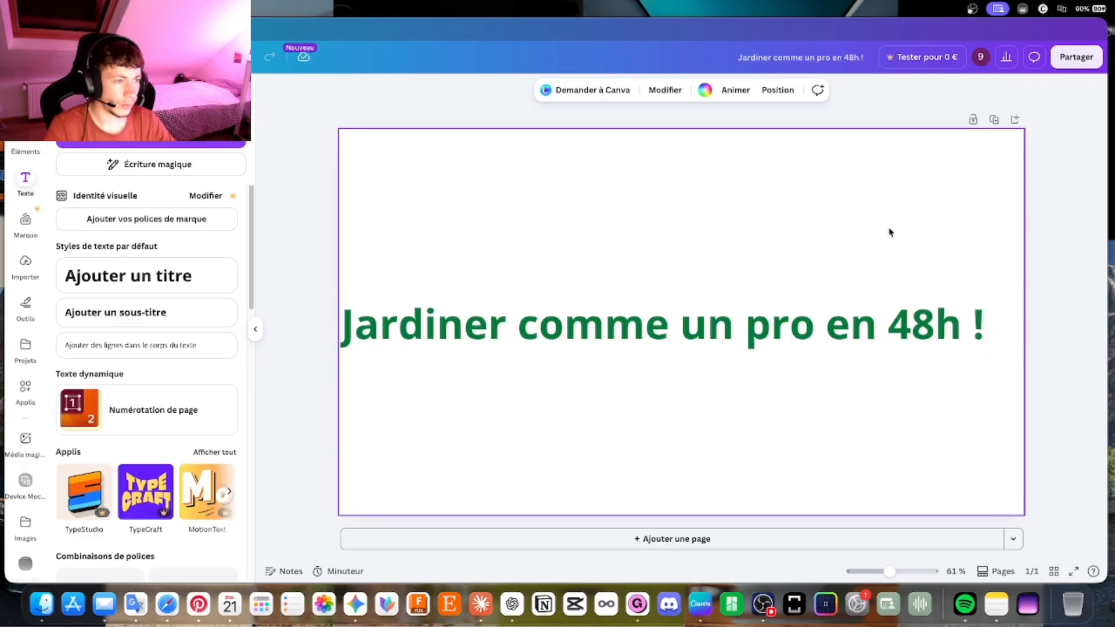
Set the page background to light grey and move the title into the upper part of the page, centred horizontally.
left_click(704, 89)
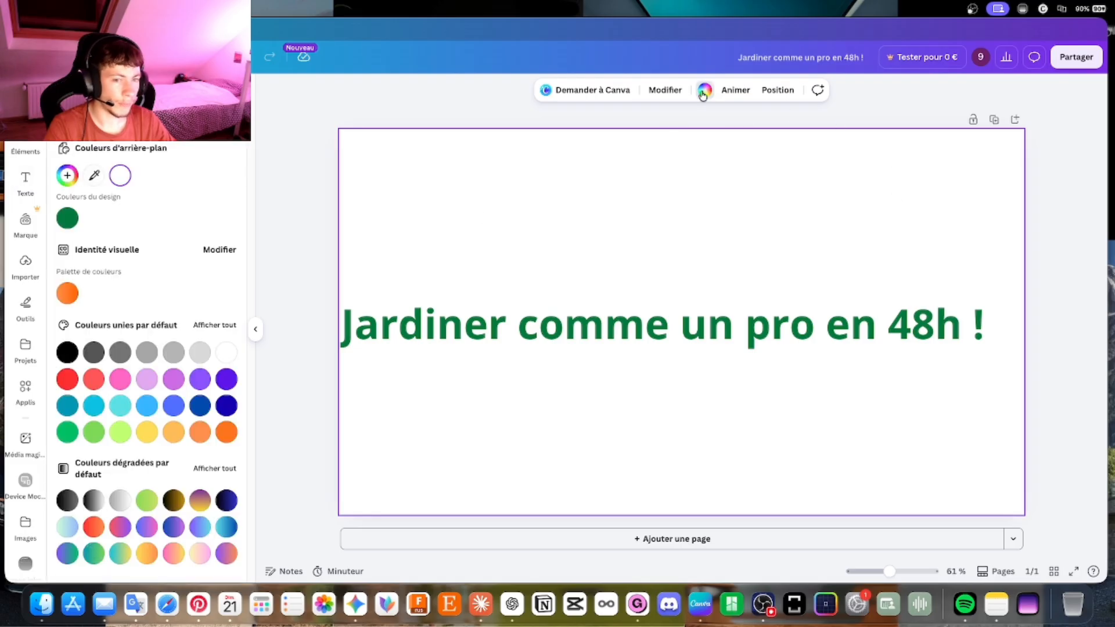
left_click(199, 352)
left_click_drag(665, 298, 680, 225)
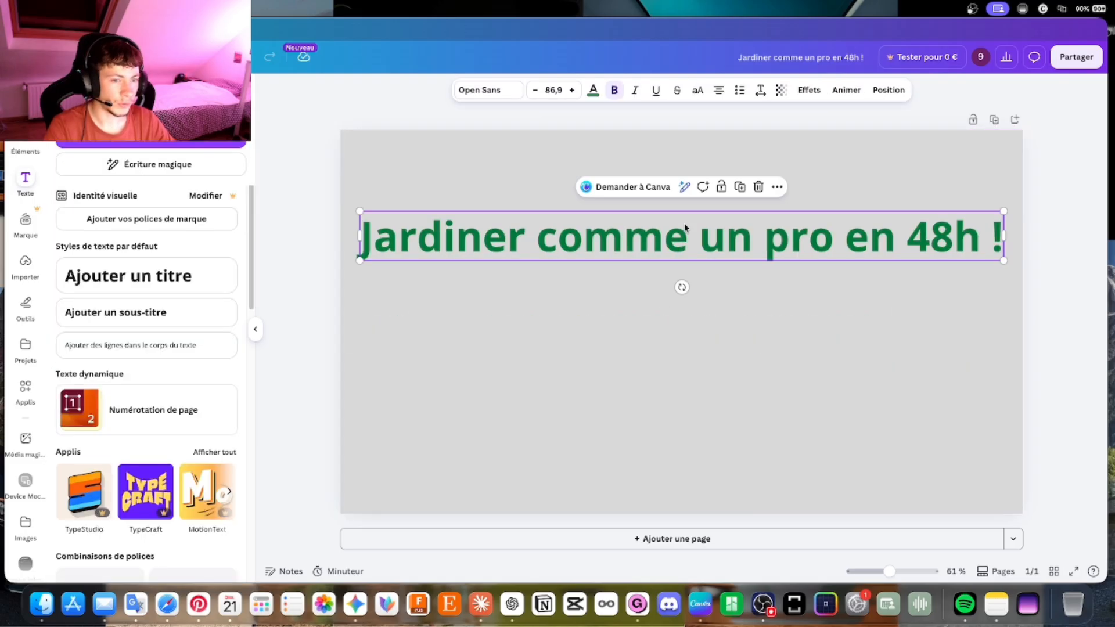
left_click(299, 337)
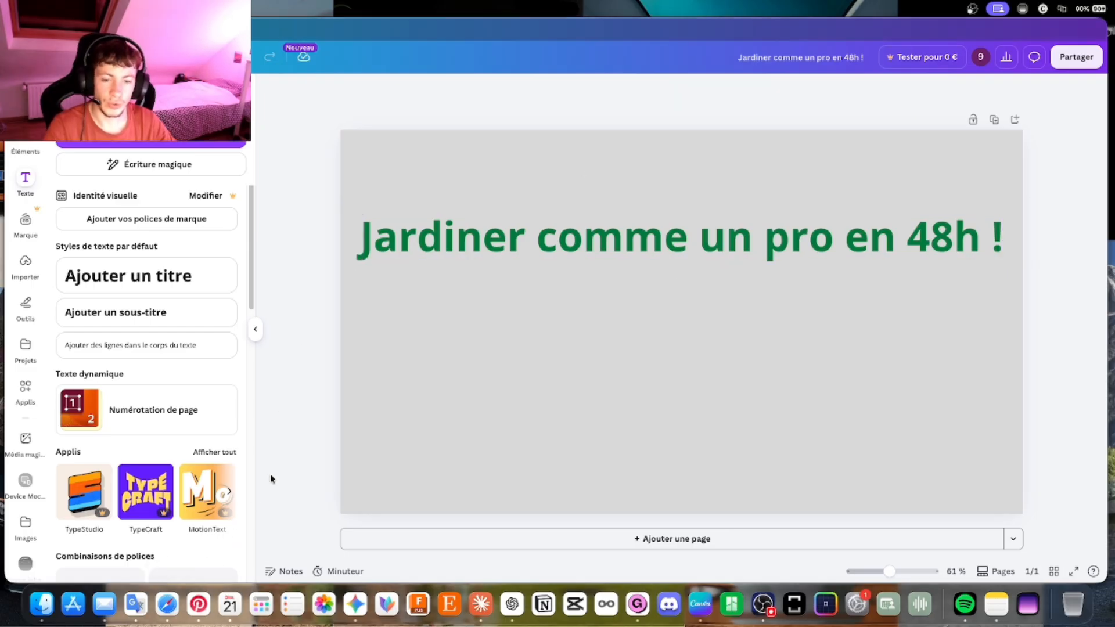
Switch to Safari, filter the "icône jardin" image results to transparent ones, and copy the green two-leaf sprout image.
scroll(219, 325, "down", 10)
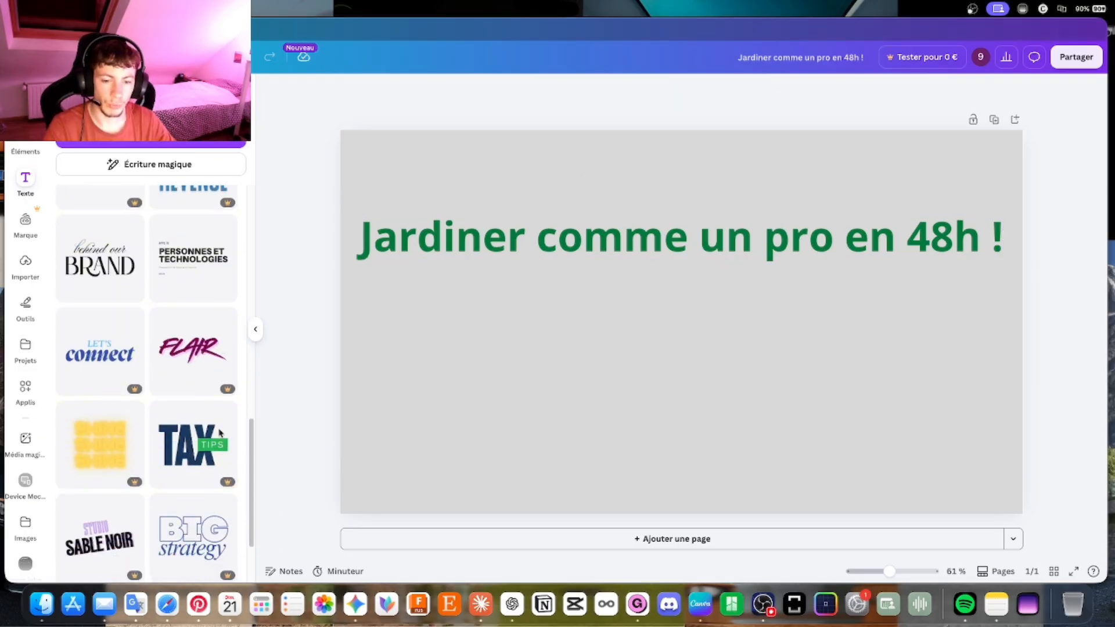
left_click(167, 604)
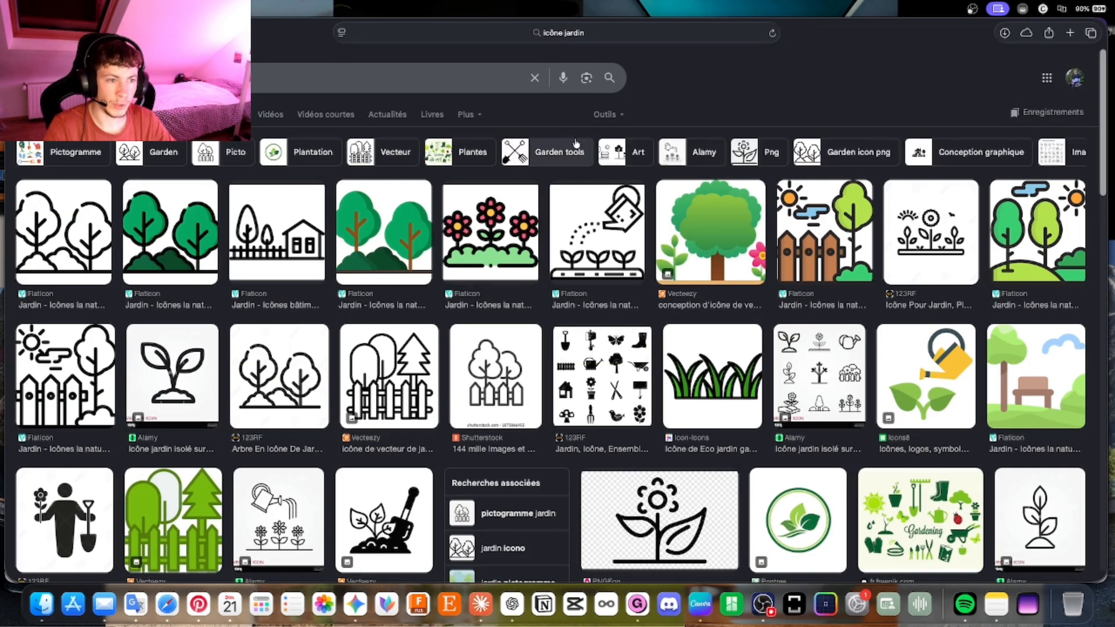
left_click(605, 114)
mouse_move(646, 150)
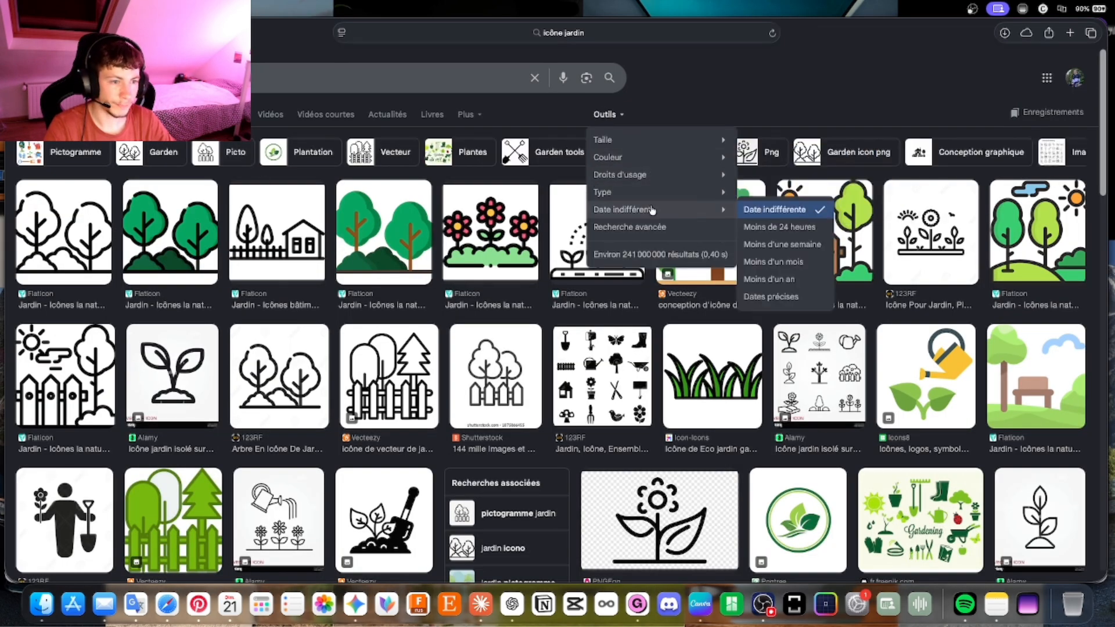
mouse_move(703, 161)
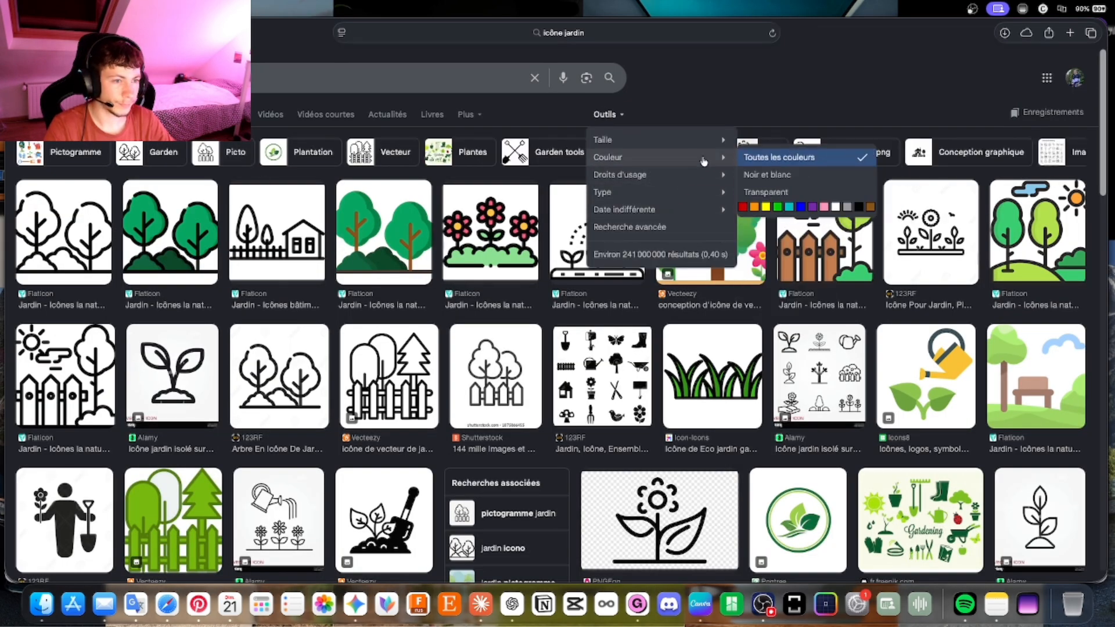
left_click(771, 190)
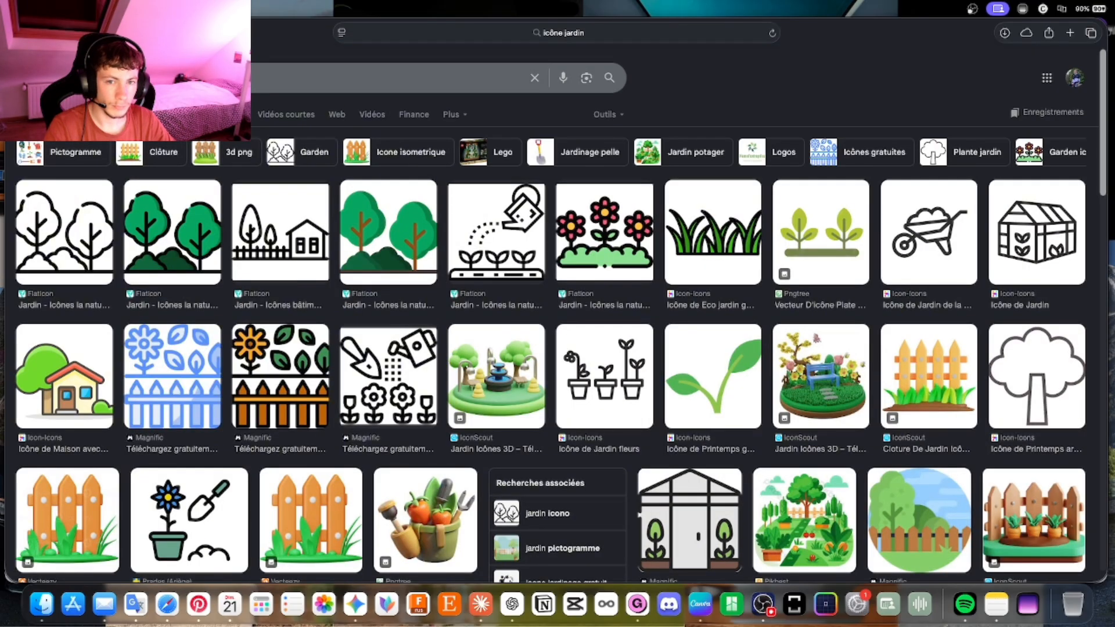
left_click(713, 375)
right_click(942, 275)
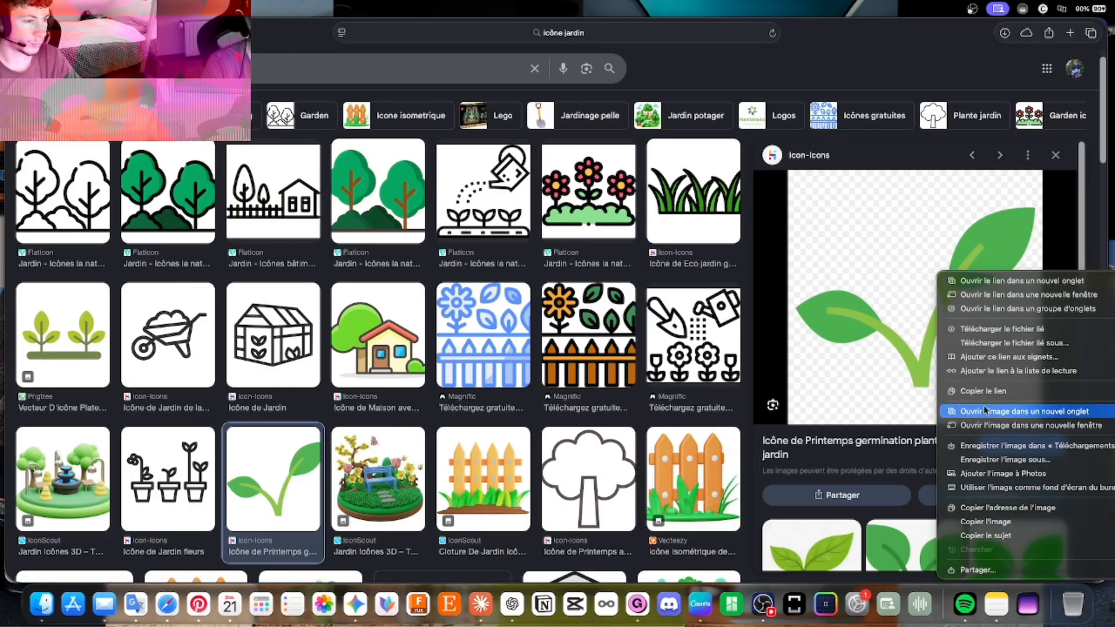
left_click(985, 521)
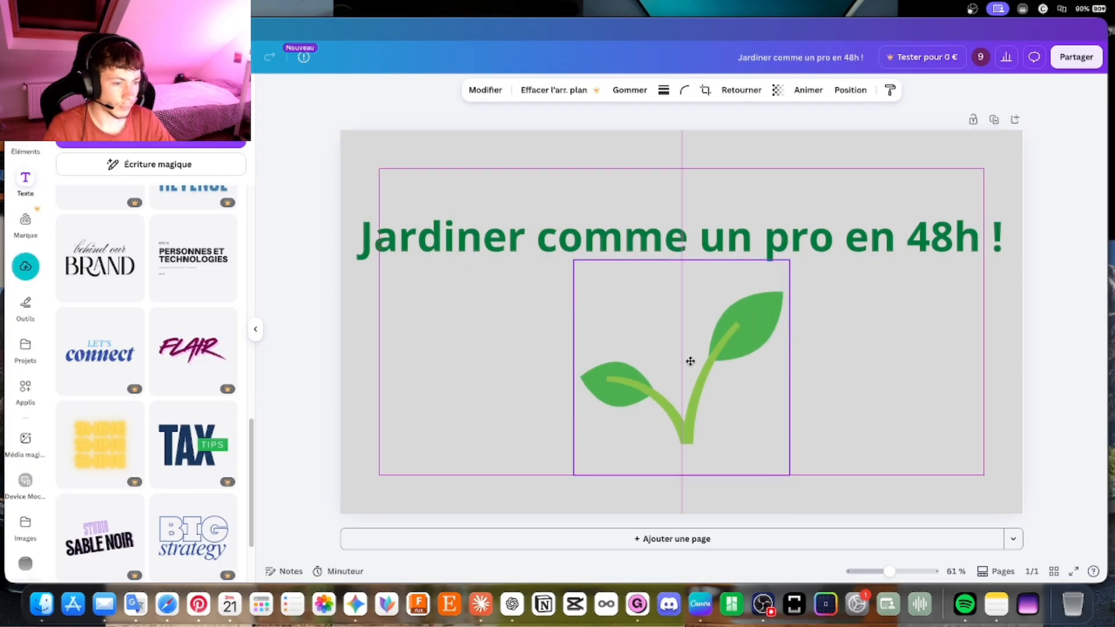
Place the copied sprout image in the Canva design, shrink it to a small icon and centre it above the title.
left_click_drag(789, 260, 677, 405)
left_click_drag(619, 452, 695, 225)
left_click_drag(695, 224, 684, 204)
left_click_drag(725, 143, 691, 177)
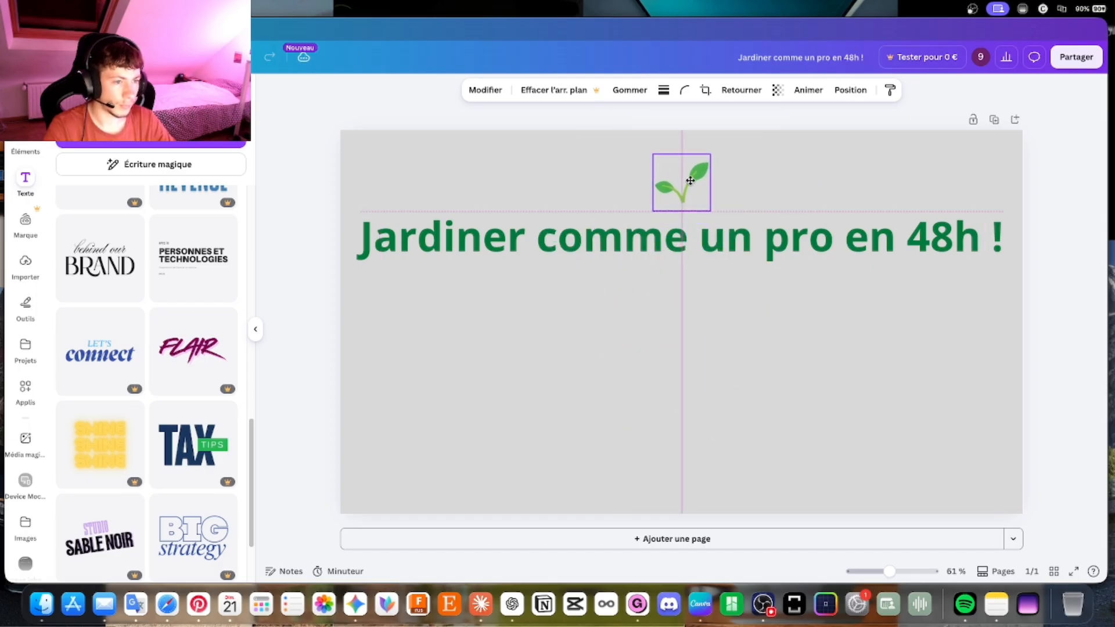
left_click(511, 325)
left_click(329, 391)
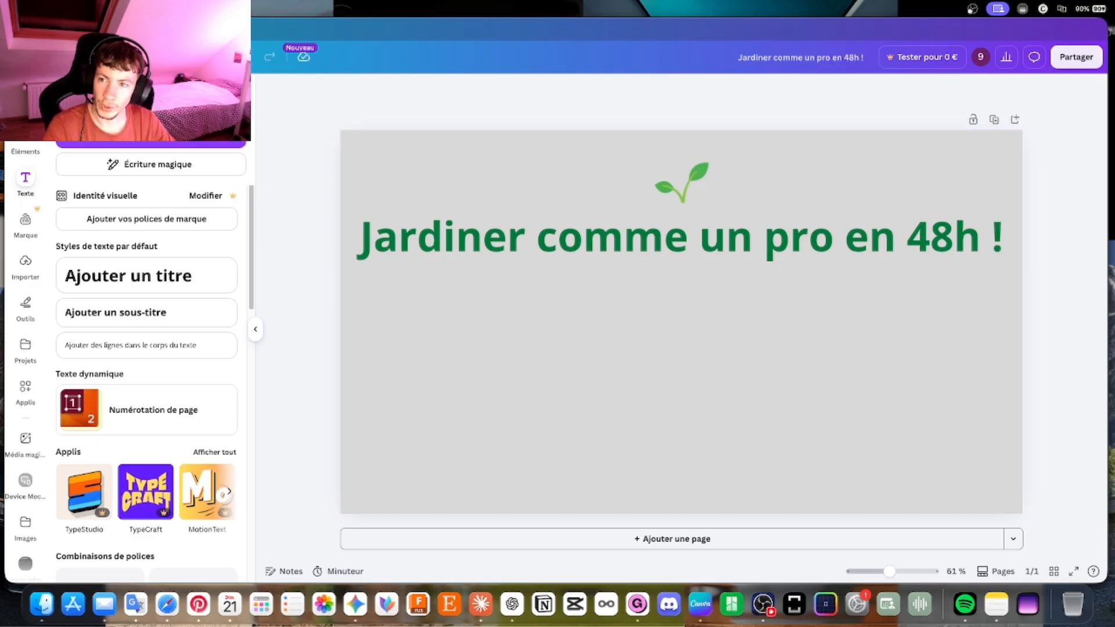
Add a heading text below the title reading "+50 pages d'information".
left_click(223, 279)
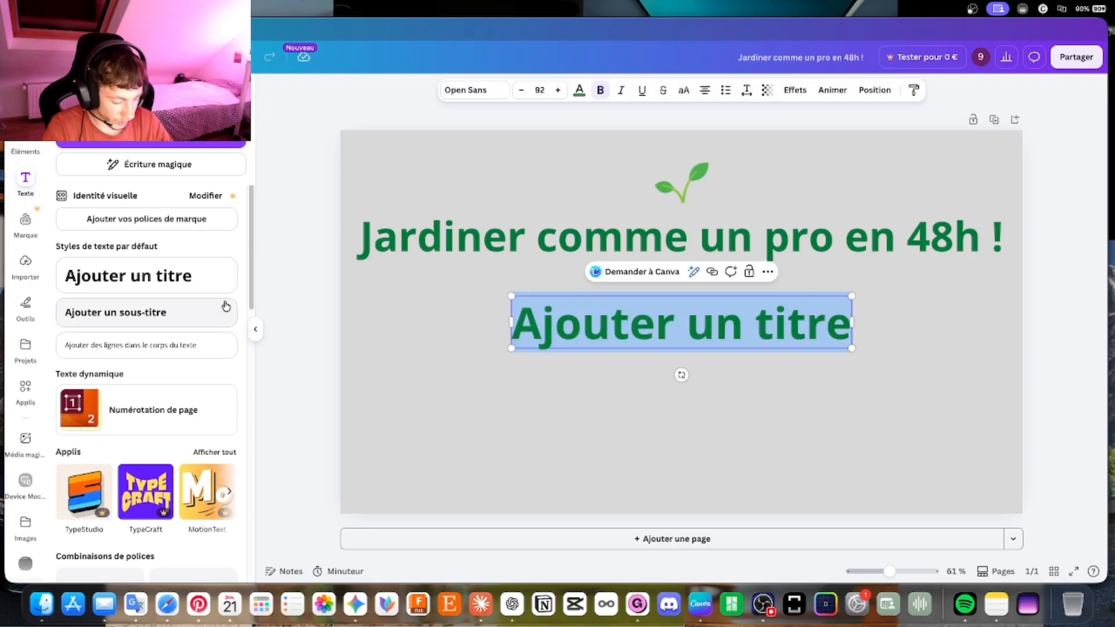
type("+ 5à pages")
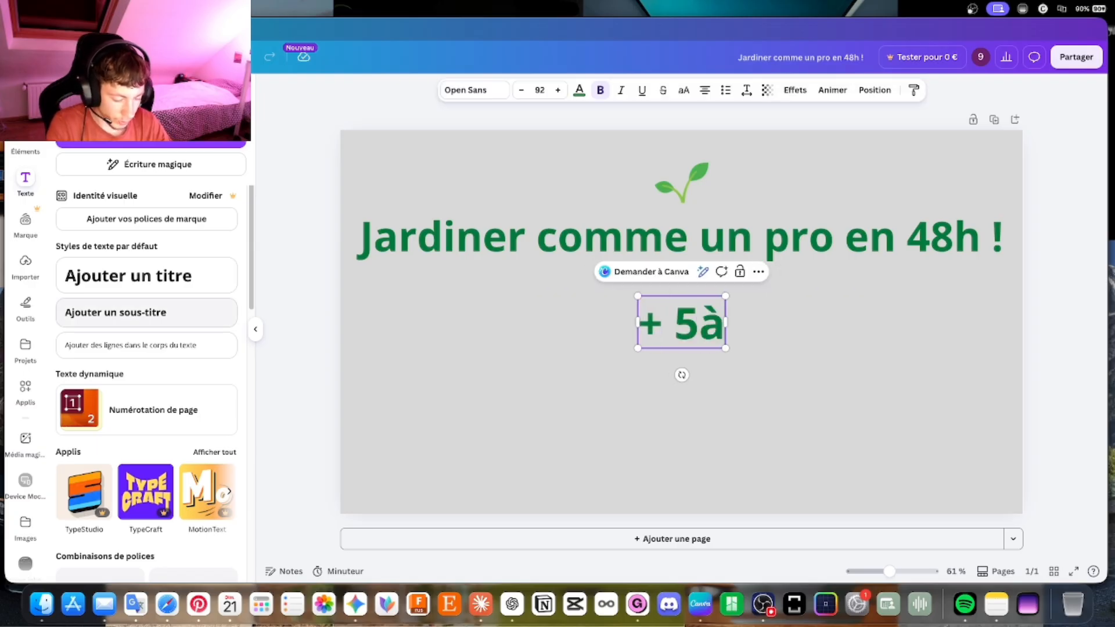
key("BackSpace")
key("BackSpace")
key("BackSpace")
key("BackSpace")
key("BackSpace")
key("BackSpace")
key("BackSpace")
key("BackSpace")
key("BackSpace")
type("50 pages d'information")
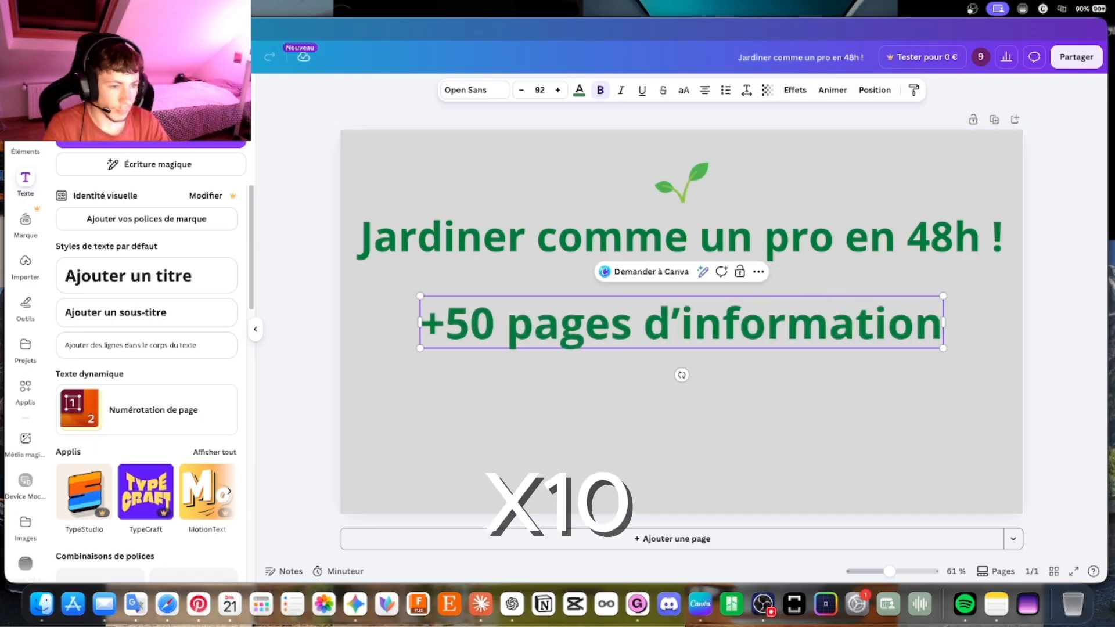
Add a second line "Des conseils et astuces" to the text block below the title.
key("Return")
type("+ conseils et astuces")
left_click(501, 383)
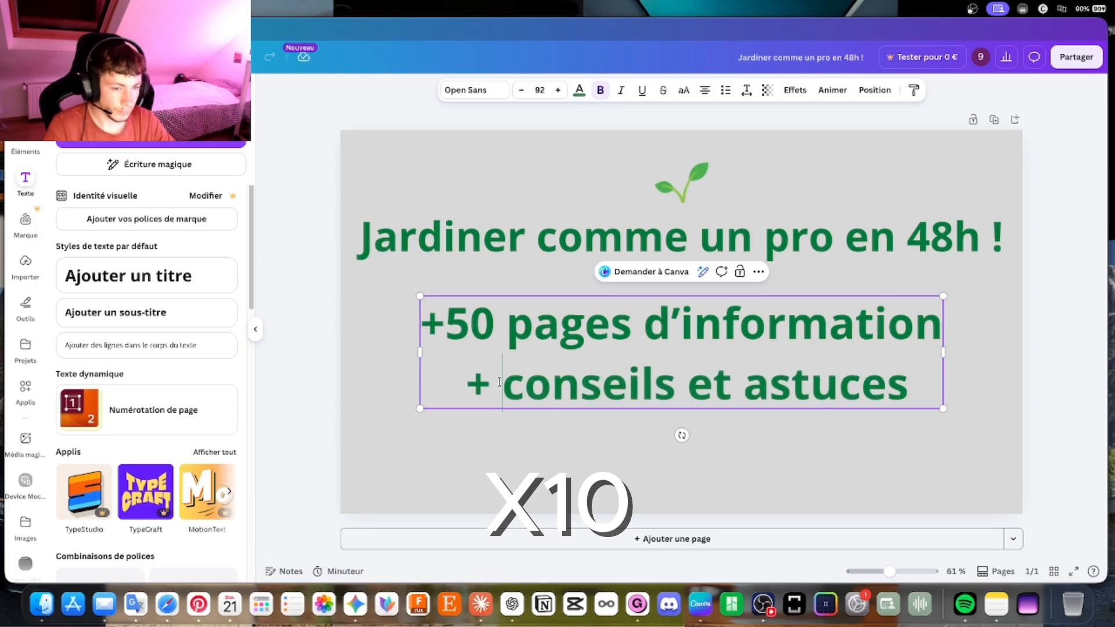
key("BackSpace")
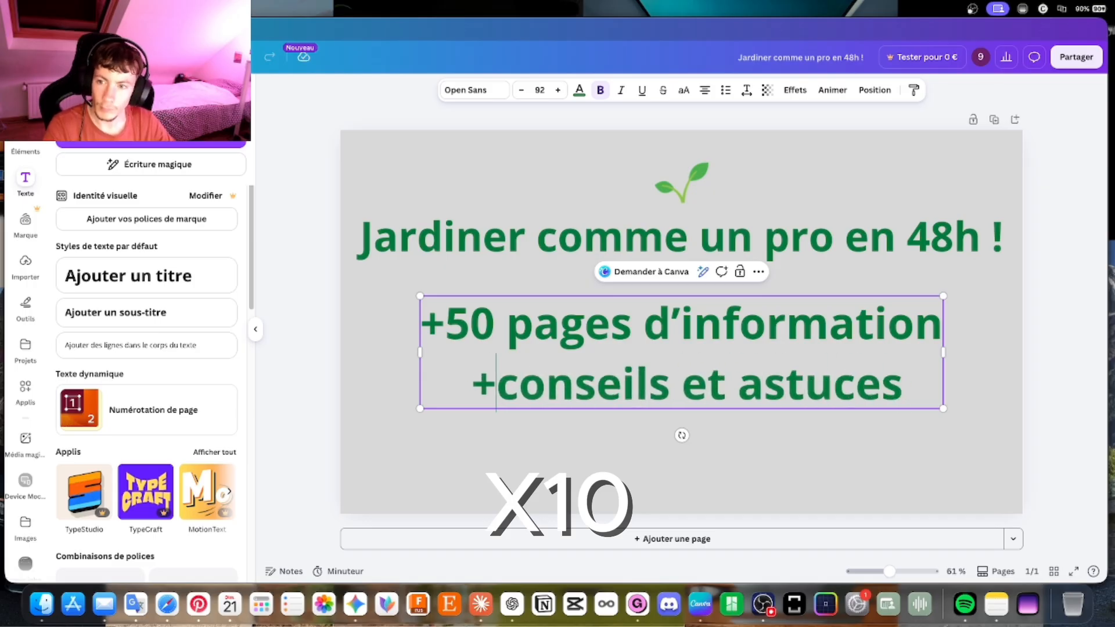
key("BackSpace")
key("BackSpace")
type("Des")
left_click(933, 384)
type("avec")
key("BackSpace")
key("BackSpace")
key("BackSpace")
key("BackSpace")
key("BackSpace")
key("BackSpace")
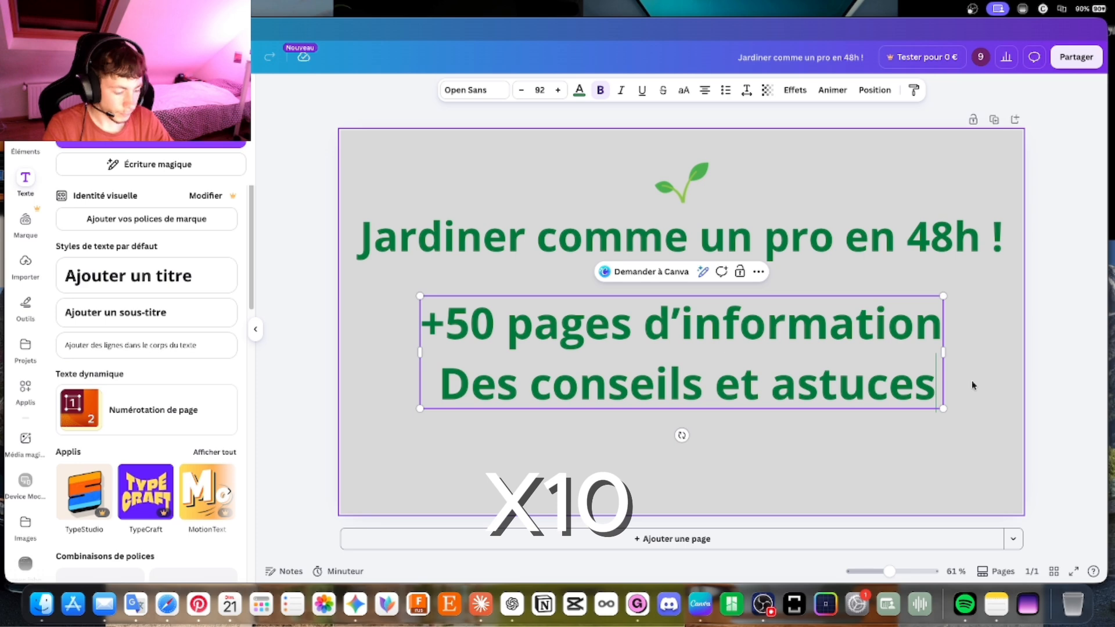
Add a third line "Des résumé de chapitre pour bien comprendre" to the text block.
key("Return")
type("Des résumé de chapitre pour bien comprenre")
key("Left")
key("Left")
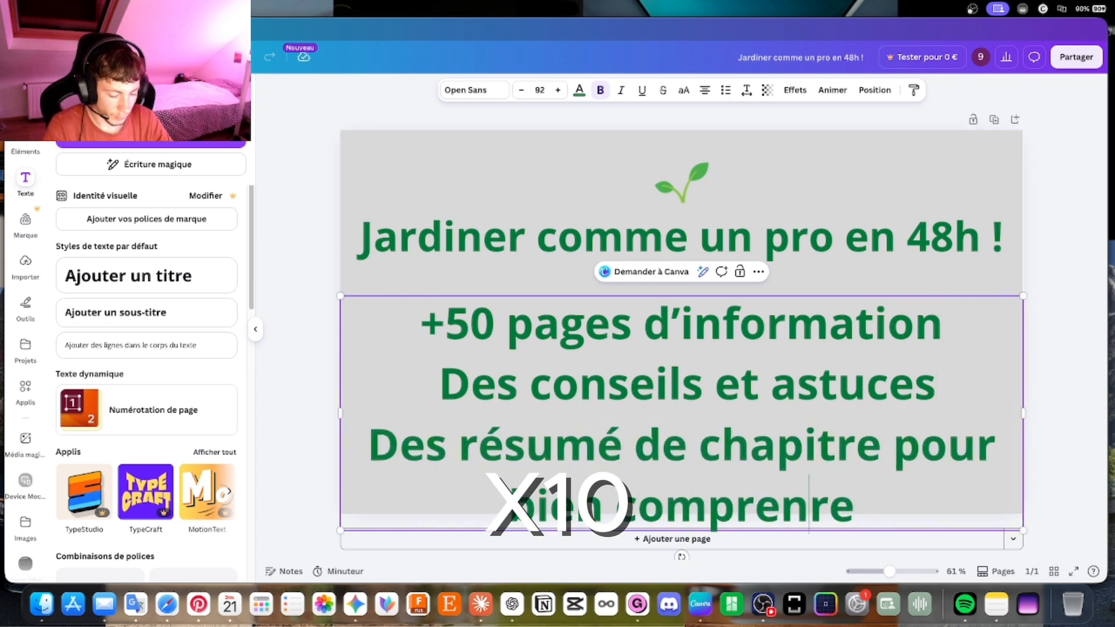
type("d")
Reduce the whole text block's font size to 44 and align it left.
key("super+a")
left_click(521, 91)
left_click(521, 91)
left_click(704, 90)
left_click(705, 91)
Turn the three lines into a bulleted list and move it slightly down and left below the title.
left_click(541, 309)
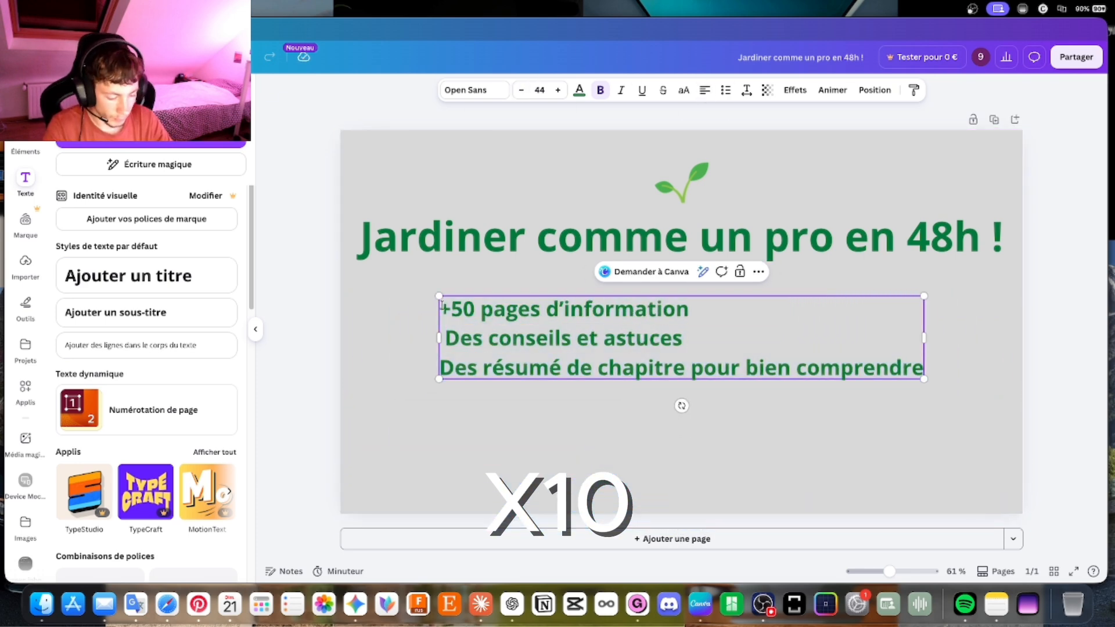
type("-")
left_click(446, 338)
key("BackSpace")
type("-")
left_click(441, 368)
type("-")
left_click_drag(540, 381, 479, 397)
Colour the bulleted list's text dark brown using a custom colour.
left_click(579, 90)
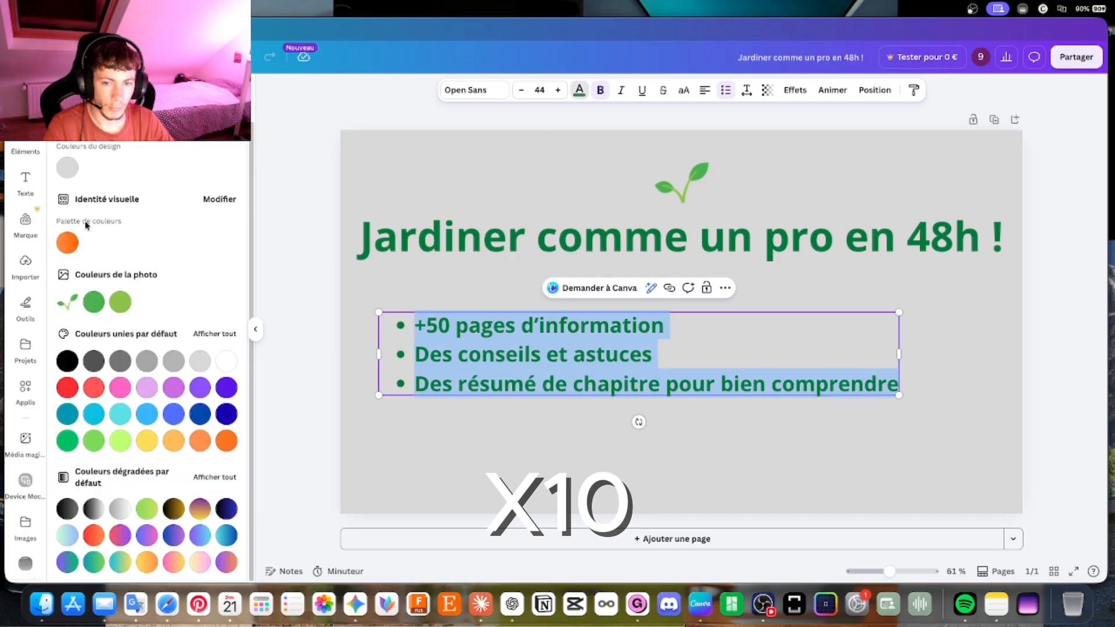
scroll(86, 225, "up", 2)
left_click(67, 175)
left_click_drag(136, 302, 86, 302)
Add the bullet "Les erreurs à éviter" to the end of the list.
left_click(896, 385)
key("Return")
type("Les")
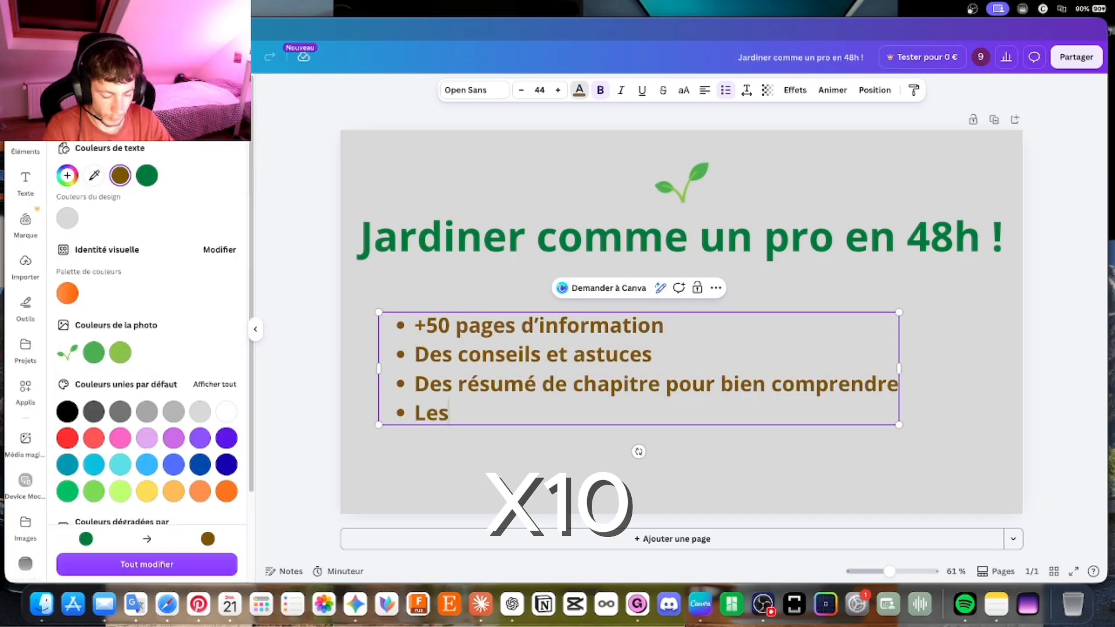
type(" erreurs à éviter")
Add a final bullet "Et bien plus à décourvir" to the list and finish editing the text.
key("Return")
type("Les produitd")
key("BackSpace")
type("s,")
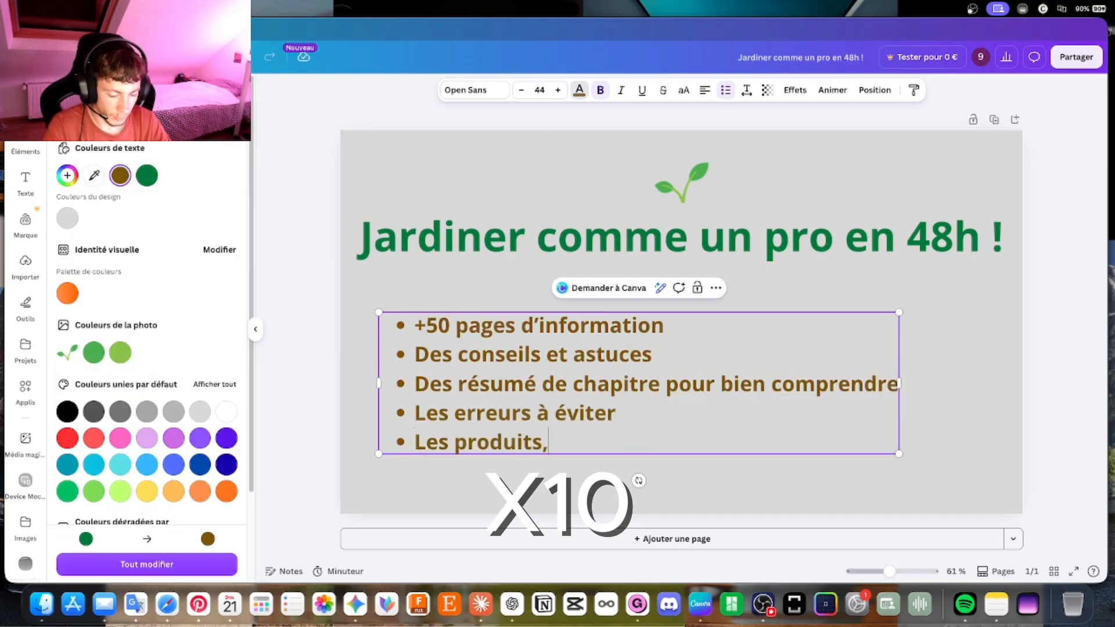
type(" les sols")
key("super+BackSpace")
type("Et bien plus à d")
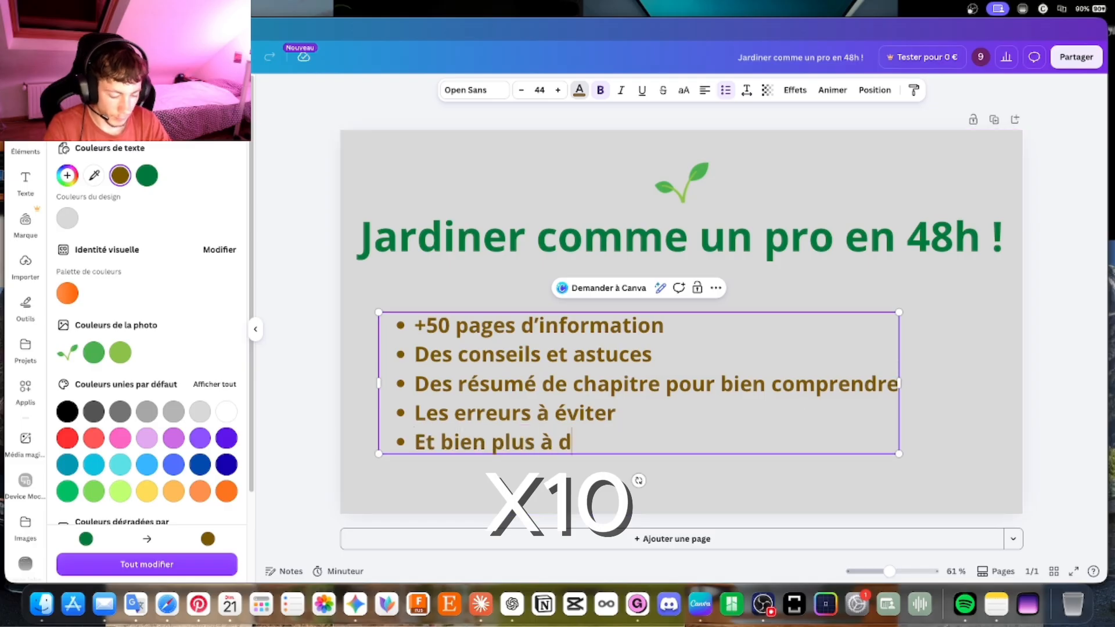
type("écourvir")
left_click(1015, 341)
left_click(1036, 329)
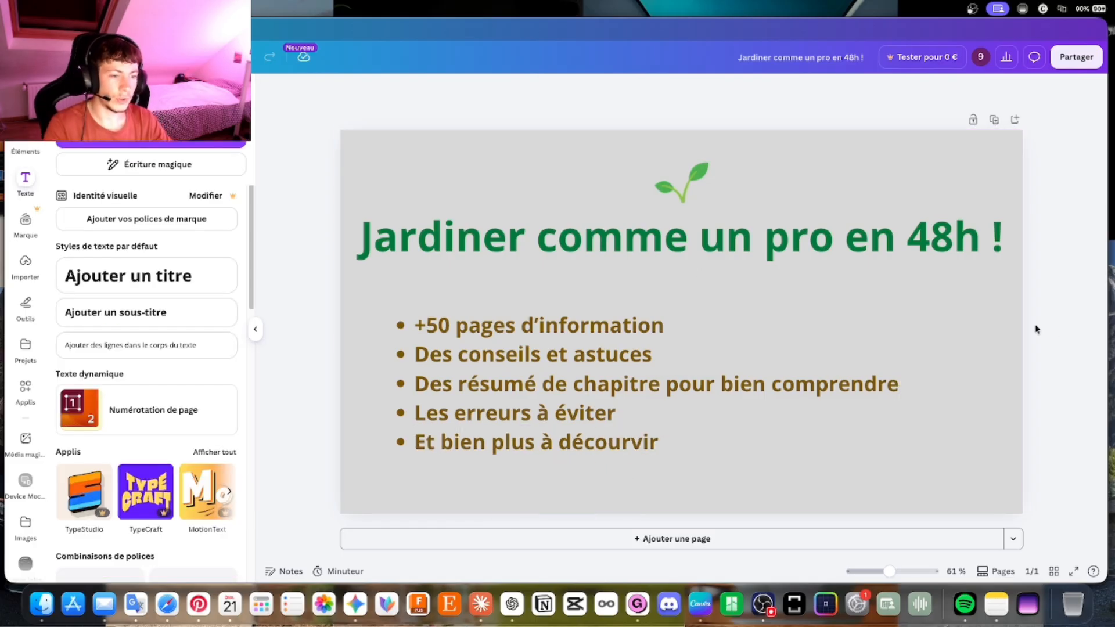
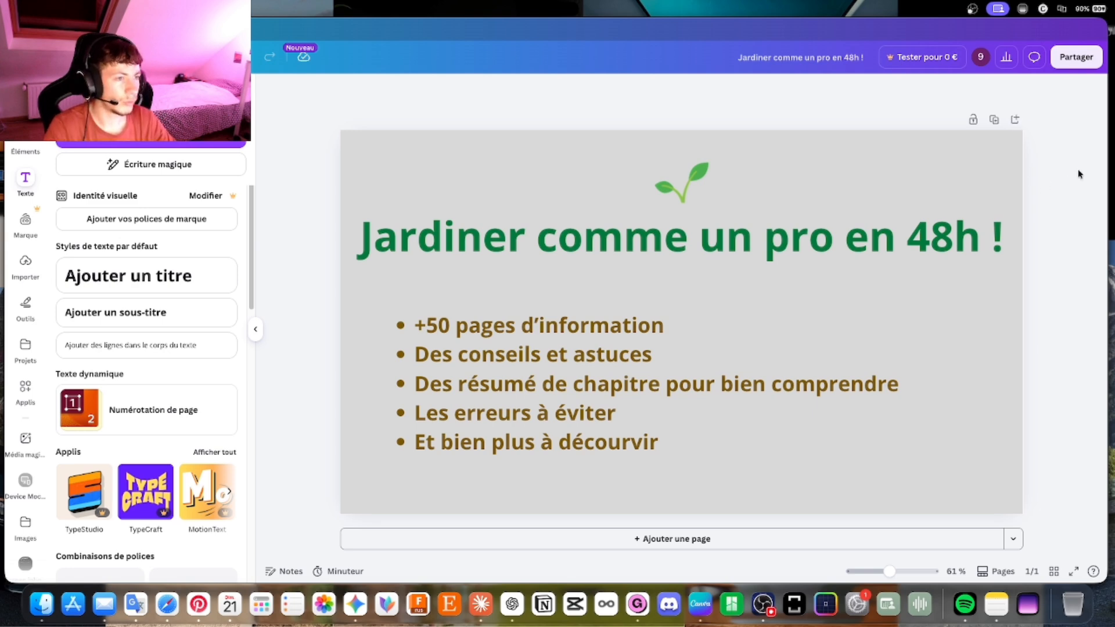
Download the cover as "Jardiner comme un pro en 48h !.png" into the Téléchargements folder.
left_click(1075, 61)
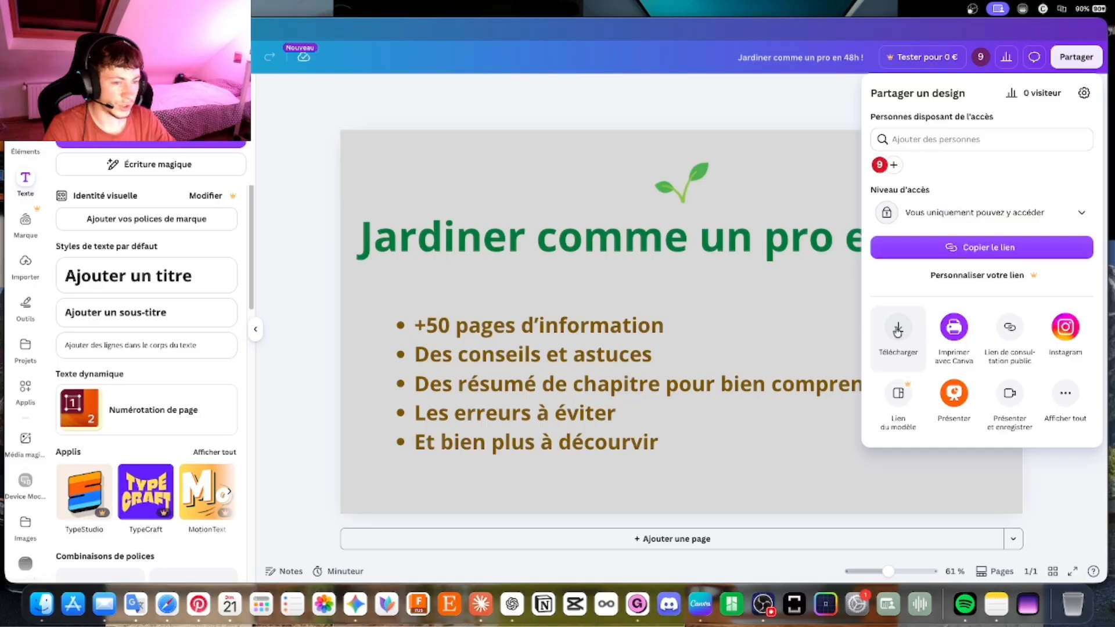
left_click(897, 331)
left_click(946, 315)
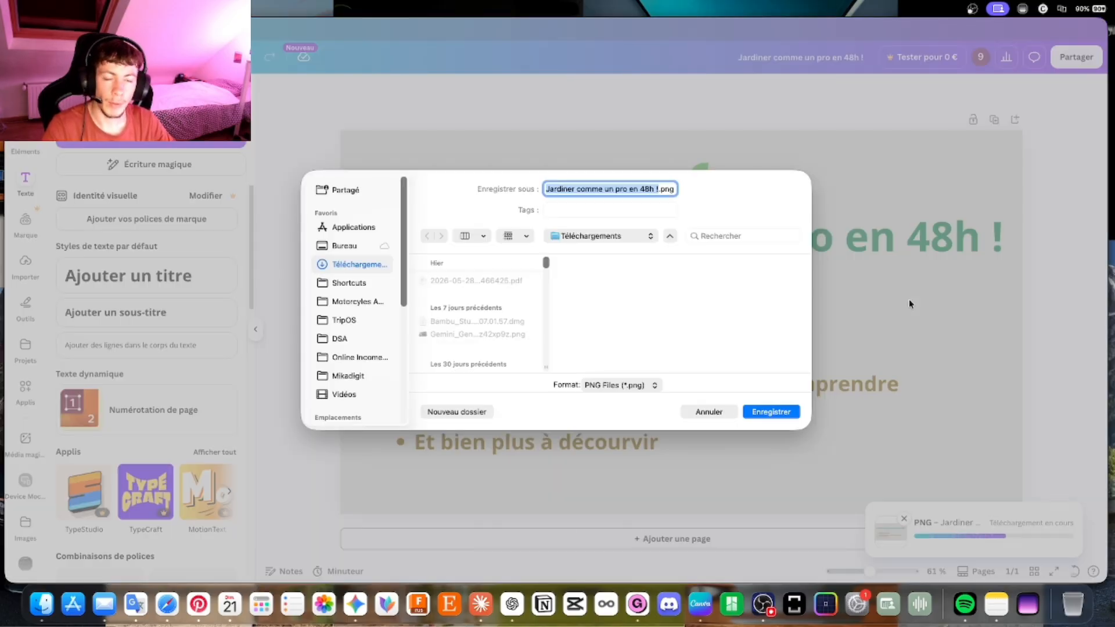
key("Return")
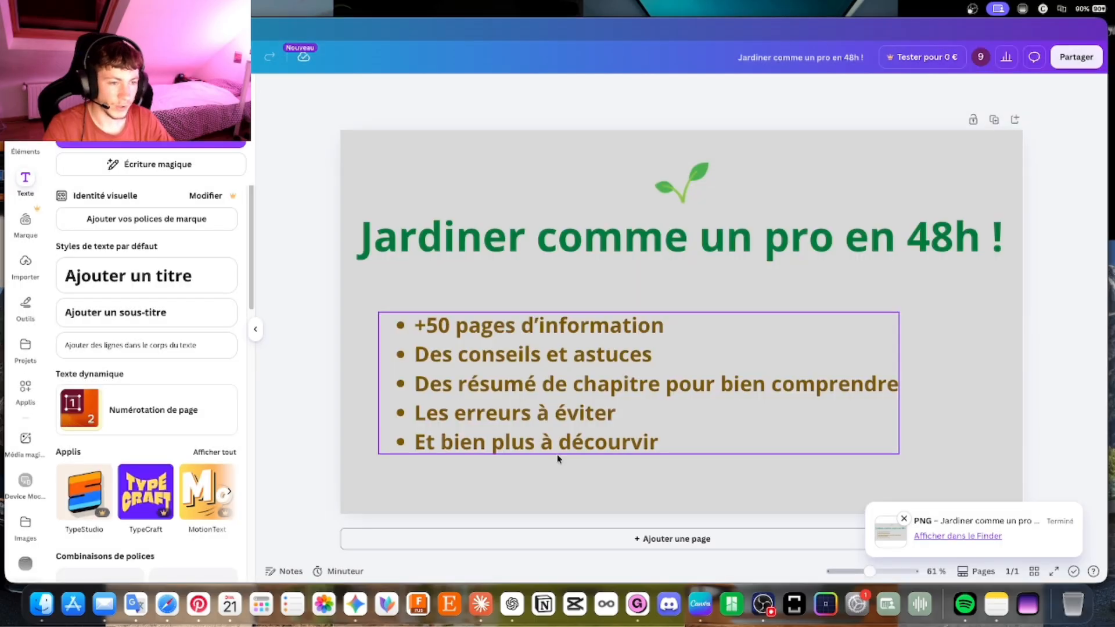
Copy all the cover's elements into a new custom-size design of 1000 × 1000 px.
key("super+a")
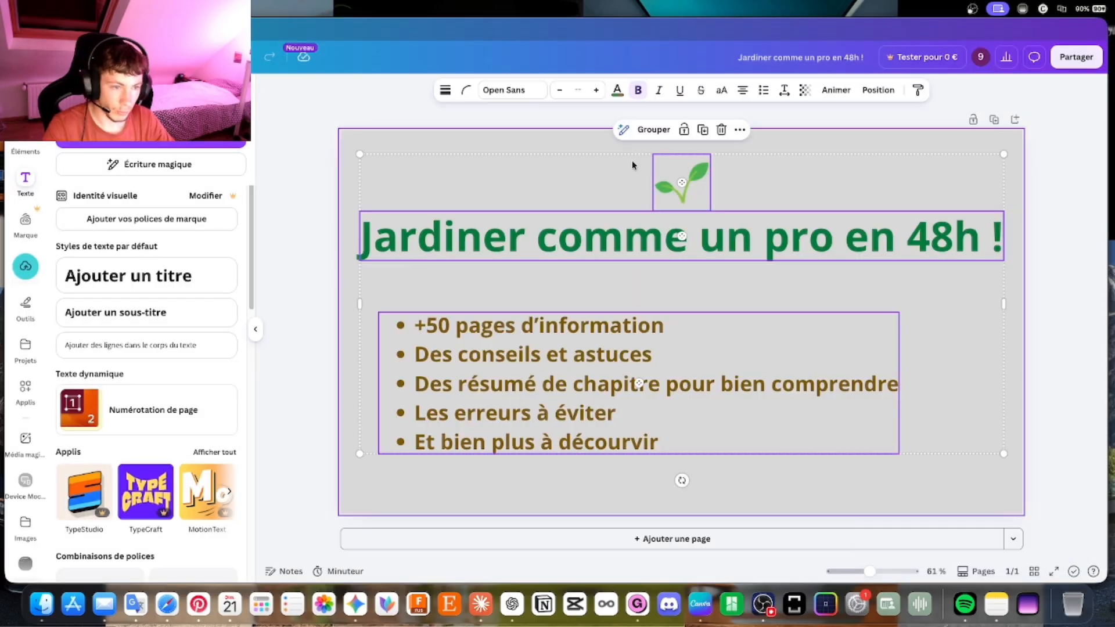
left_click(201, 29)
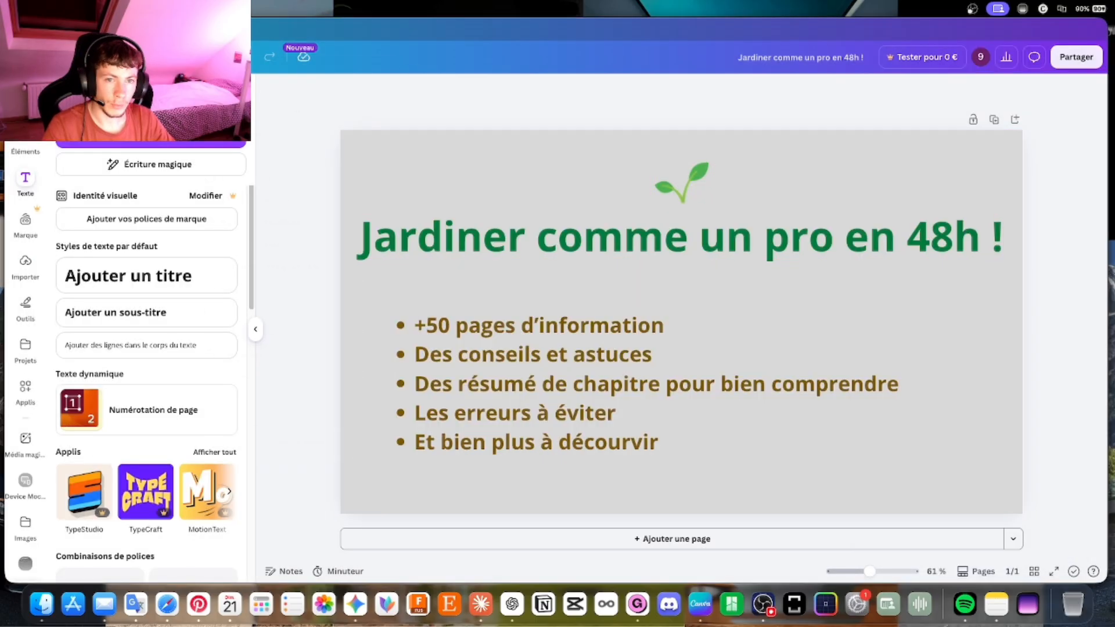
left_click(254, 84)
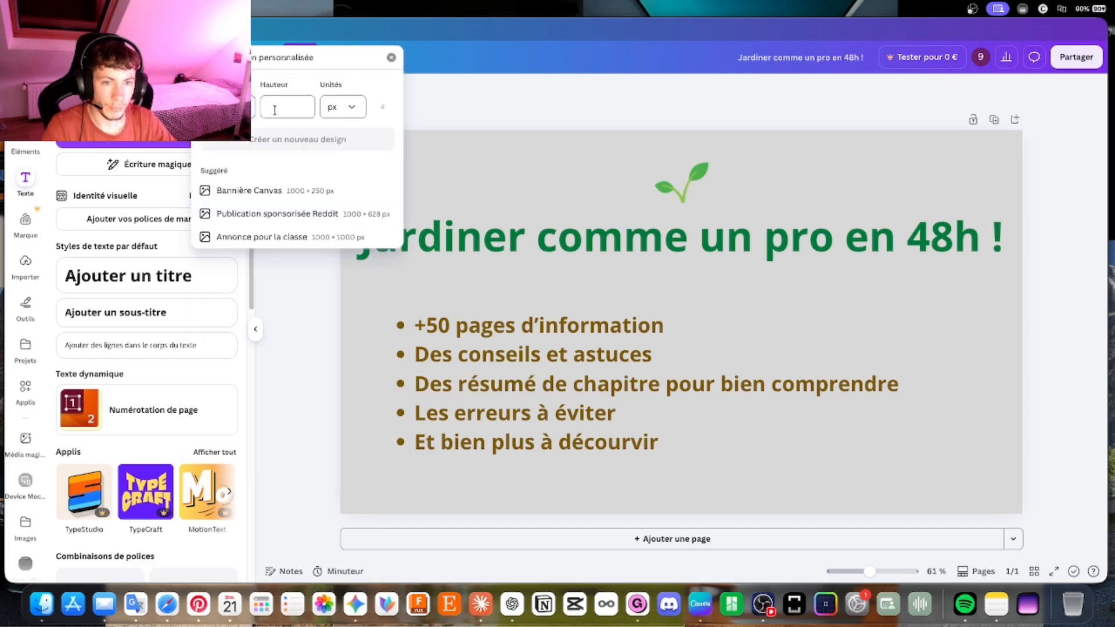
left_click(275, 108)
type("1000")
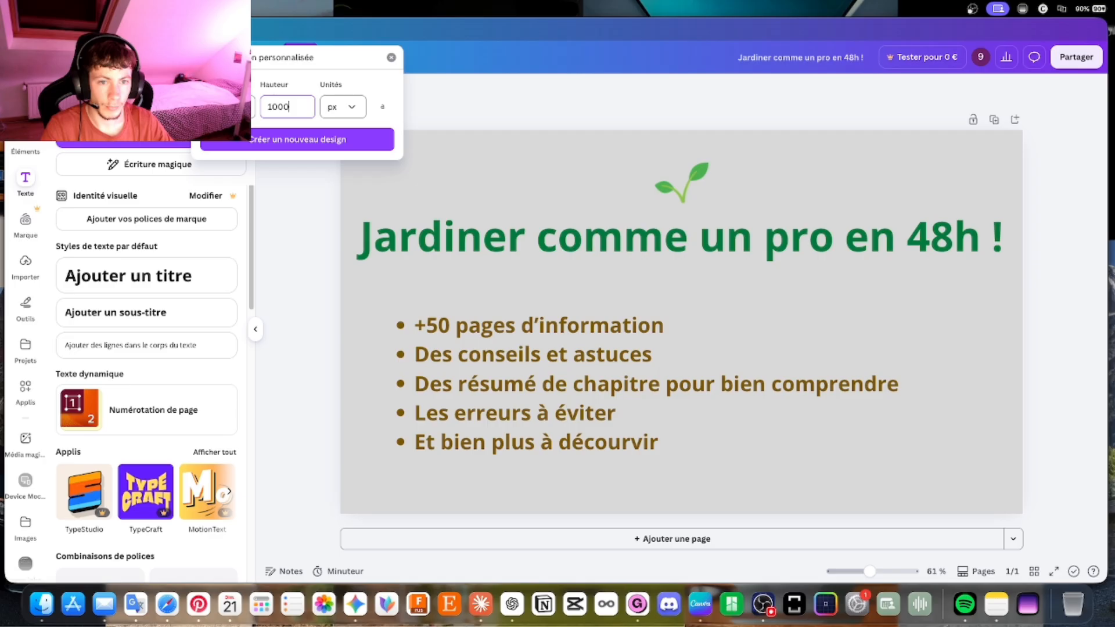
left_click(308, 139)
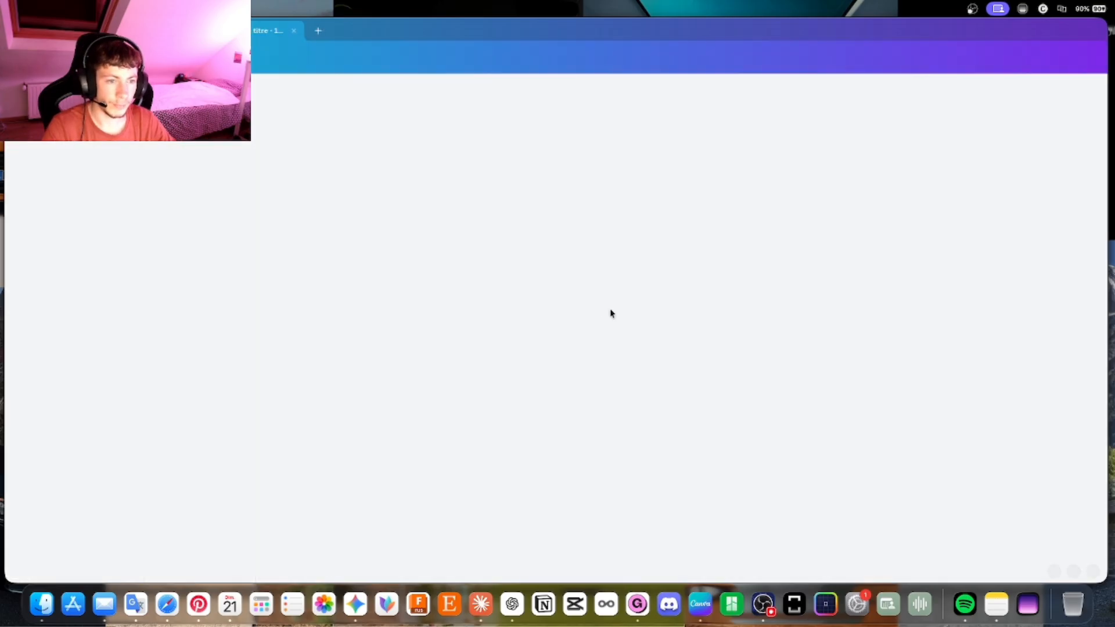
key("super+v")
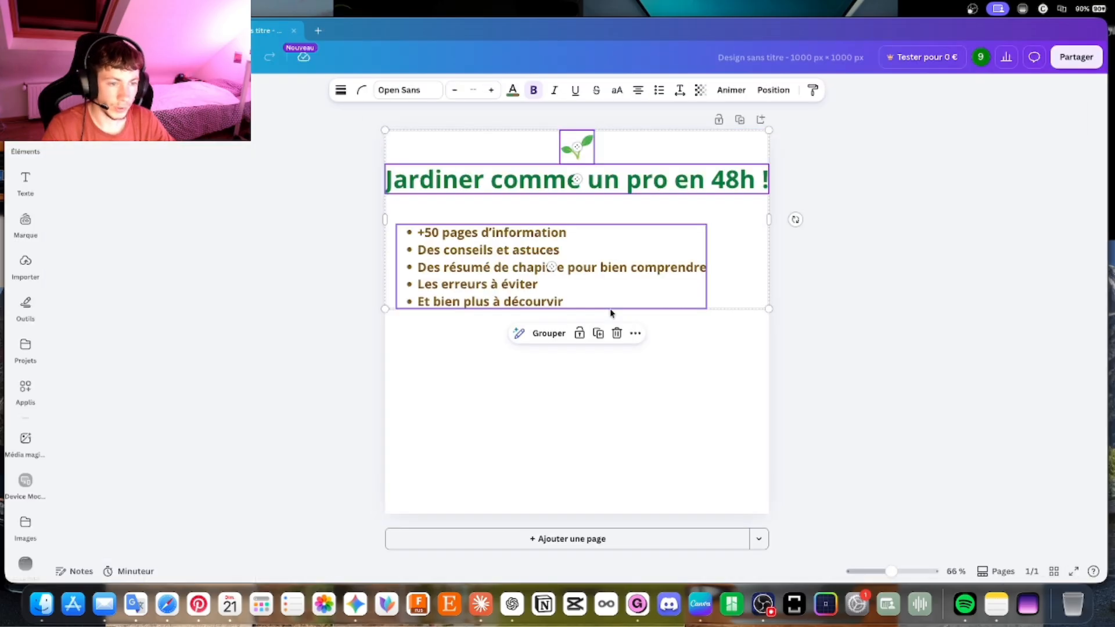
Move the pasted elements down the square page and break the title so "en 48h !" sits on its own line.
left_click_drag(632, 152, 577, 186)
double_click(576, 283)
left_click(676, 283)
key("Return")
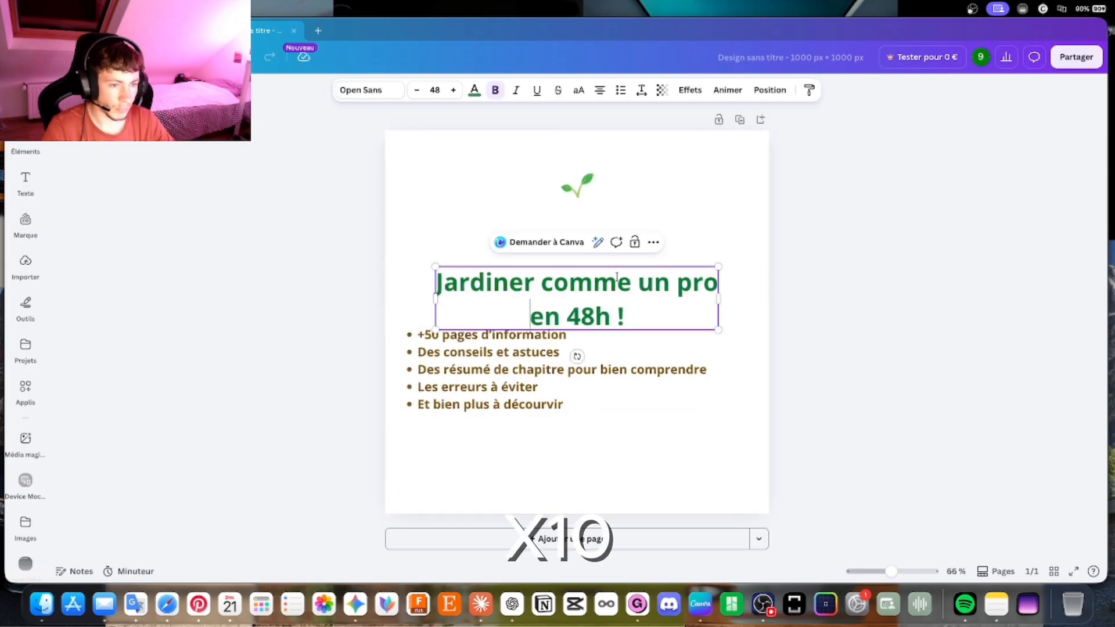
left_click(540, 282)
key("Return")
key("super+z")
Set the square page's background to light grey.
left_click(615, 232)
left_click(610, 90)
left_click(200, 416)
Move the title up, enlarge it to font size 52.1, and centre the bulleted list beneath it.
left_click_drag(576, 296, 576, 261)
mouse_move(435, 232)
left_mouse_down()
mouse_move(413, 228)
mouse_move(423, 230)
left_mouse_up()
left_click_drag(717, 230, 730, 226)
left_click_drag(522, 364, 549, 359)
left_click_drag(734, 406, 730, 405)
Enlarge the sprout icon to about twice its size and centre it above the title.
left_click(577, 187)
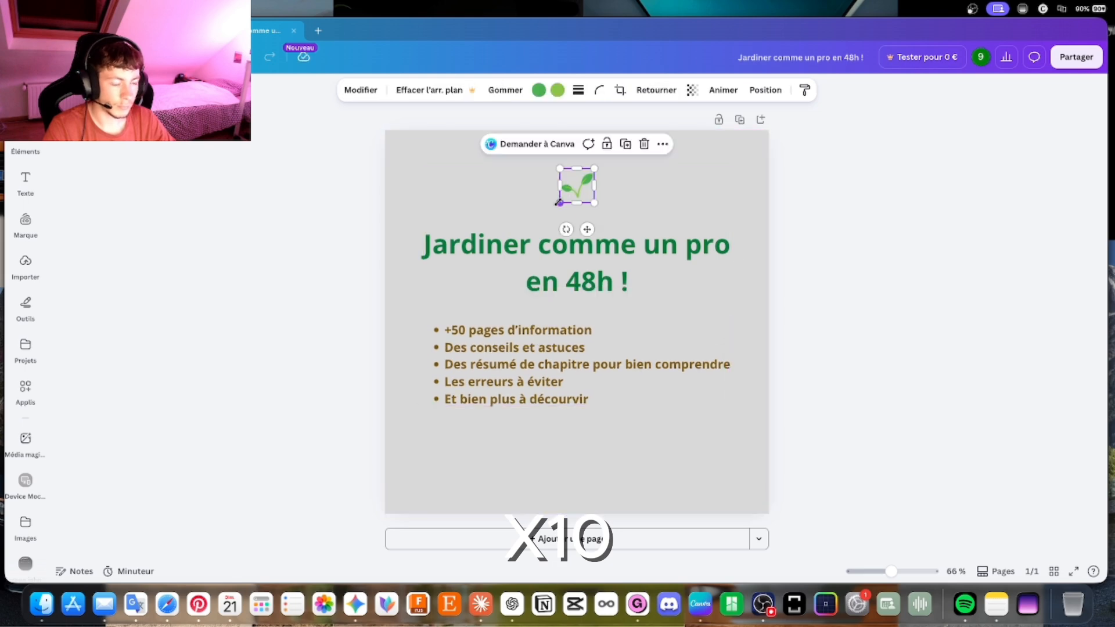
left_click_drag(595, 202, 631, 238)
left_click_drag(596, 204, 577, 191)
left_click(847, 234)
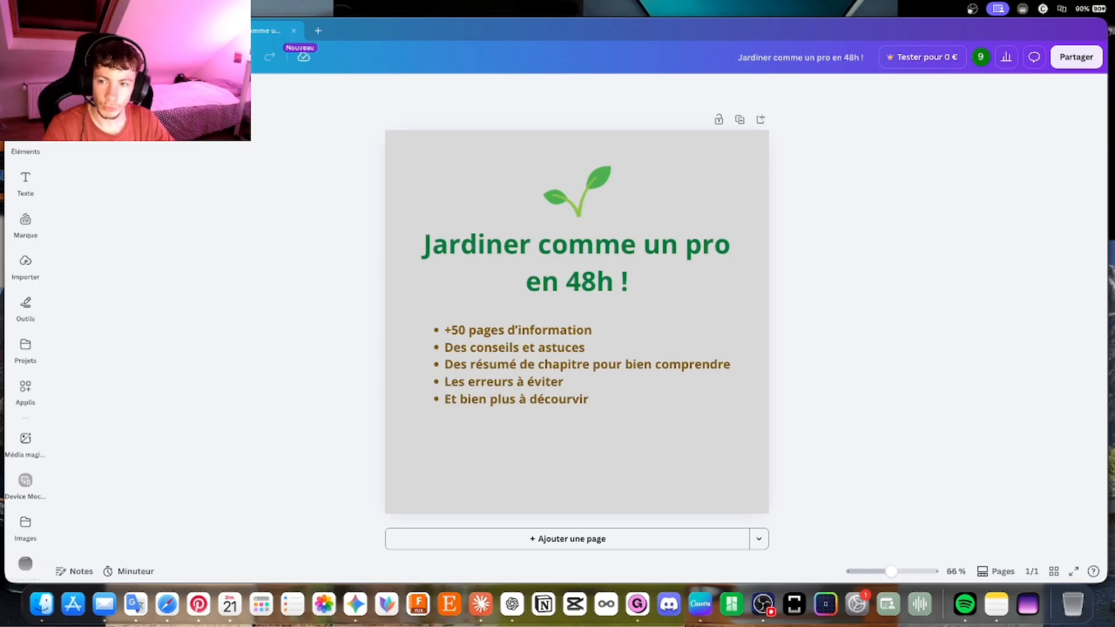
Add the subtitle "Le guide pratique pour créer un jardin productif, sain, et magnifique même si vous débutez totalement" below the title.
left_click(637, 284)
left_click_drag(577, 297, 576, 334)
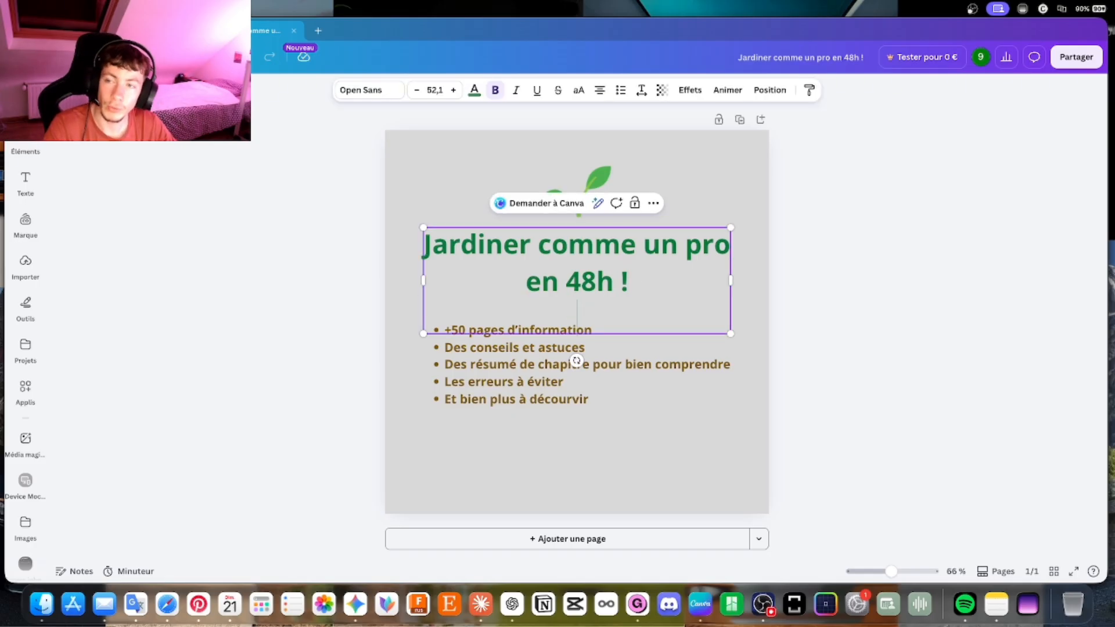
type("Le guide pr")
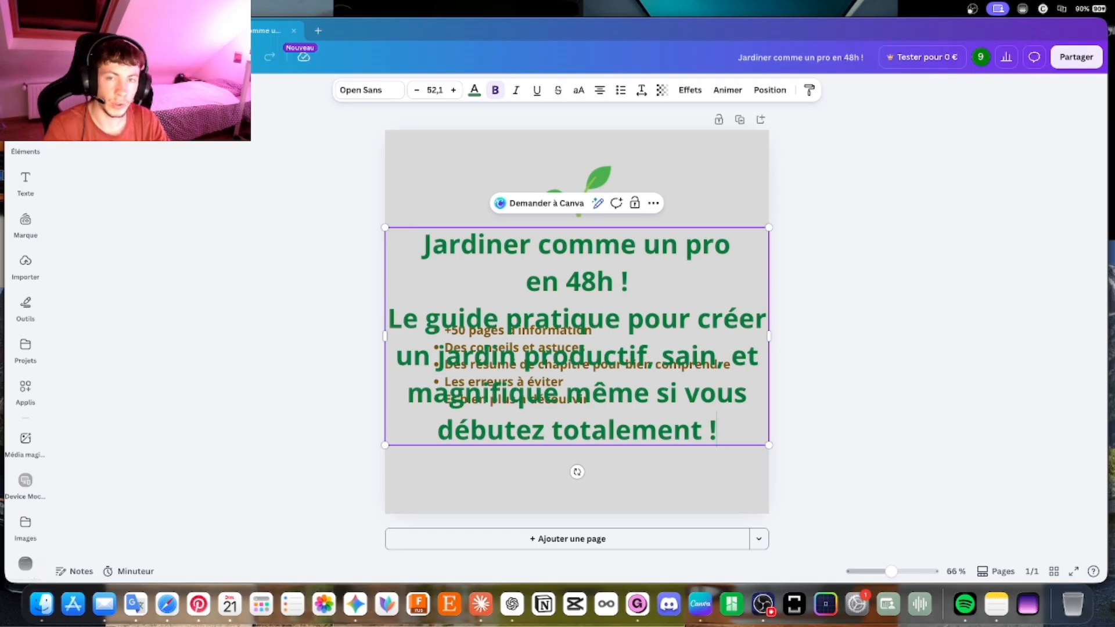
triple_click(539, 354)
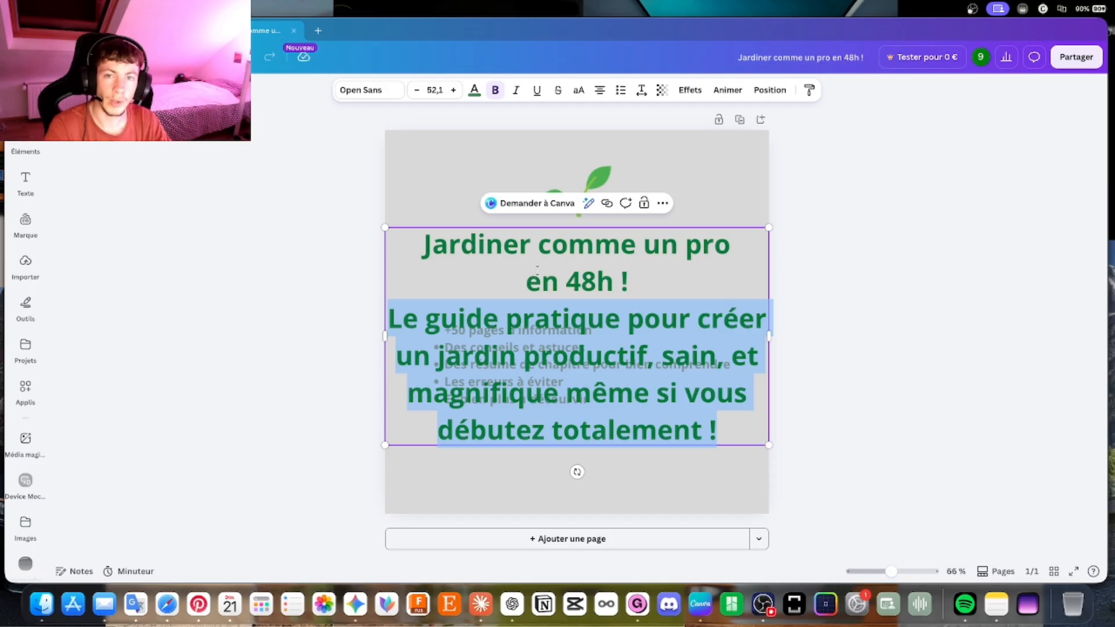
key("super+z")
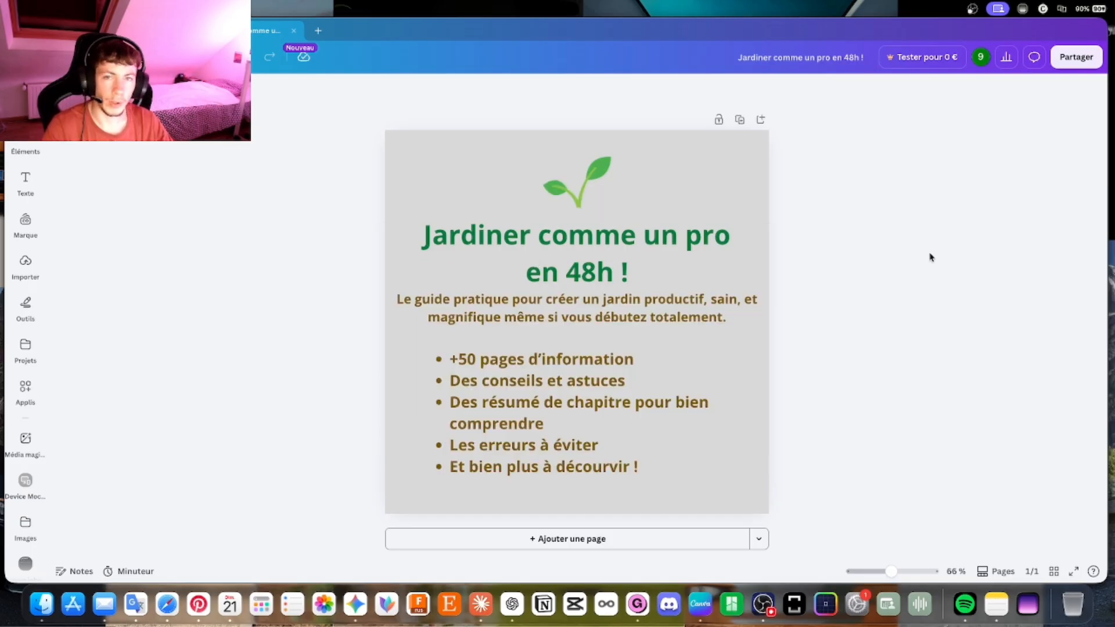
Switch to Gumroad and upload the downloaded horizontal PNG from the computer as the product's cover.
left_click(637, 605)
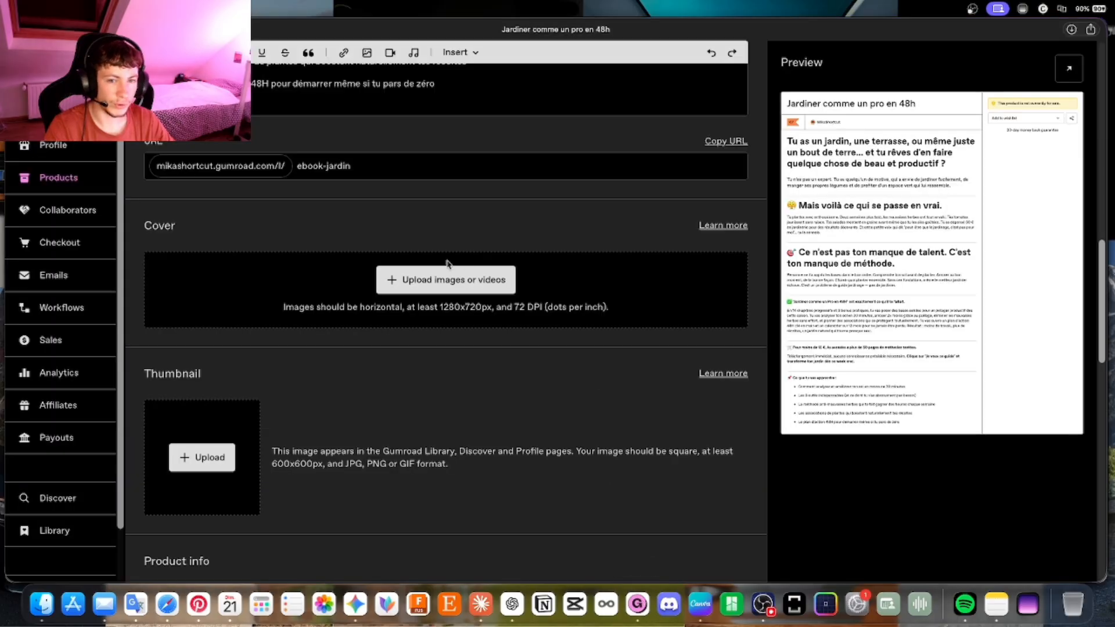
left_click(379, 283)
left_click(380, 285)
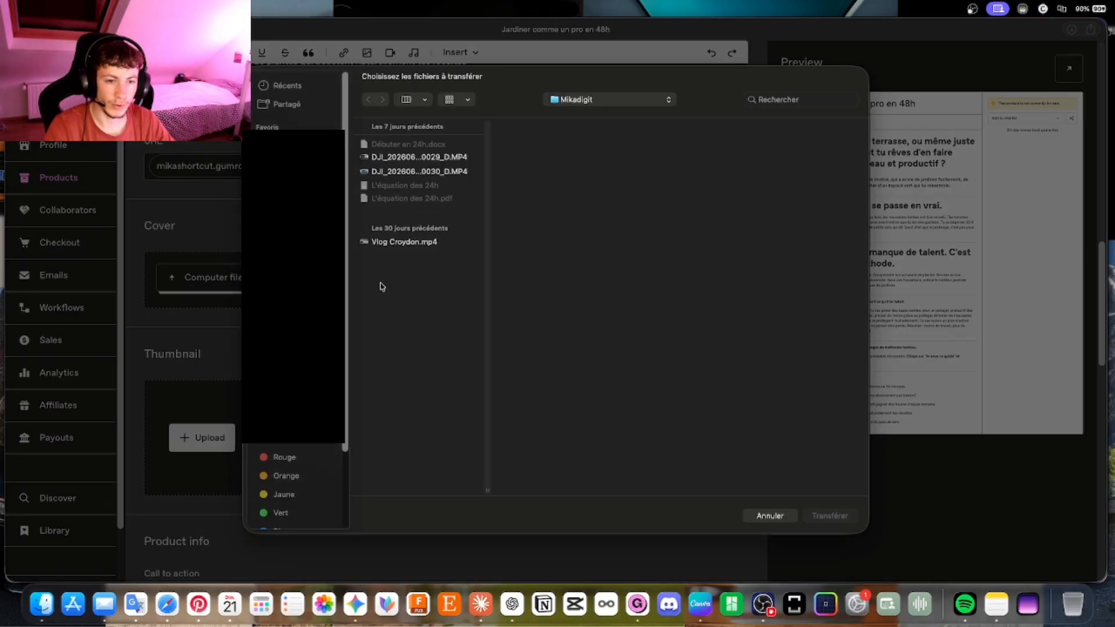
left_click(409, 142)
left_click(836, 517)
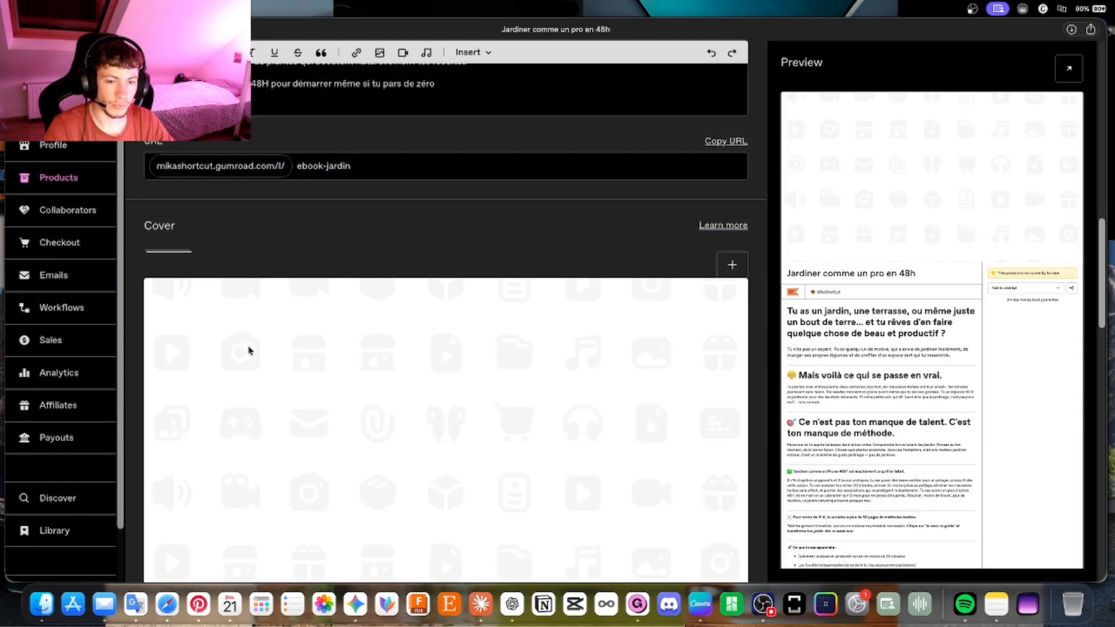
On the product's content page, write "Merci pour votre achat !" and "Profiter de mon ebook pour embellir votre jardin." on two lines.
scroll(287, 281, "down", 5)
scroll(287, 281, "down", 15)
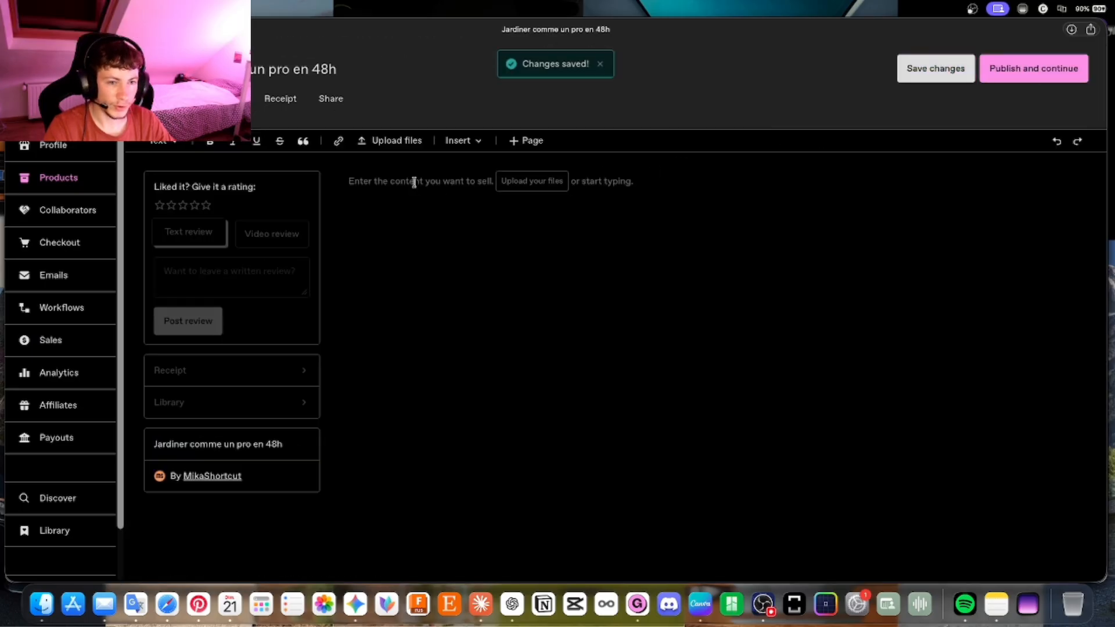
type("Merci pour votre achat")
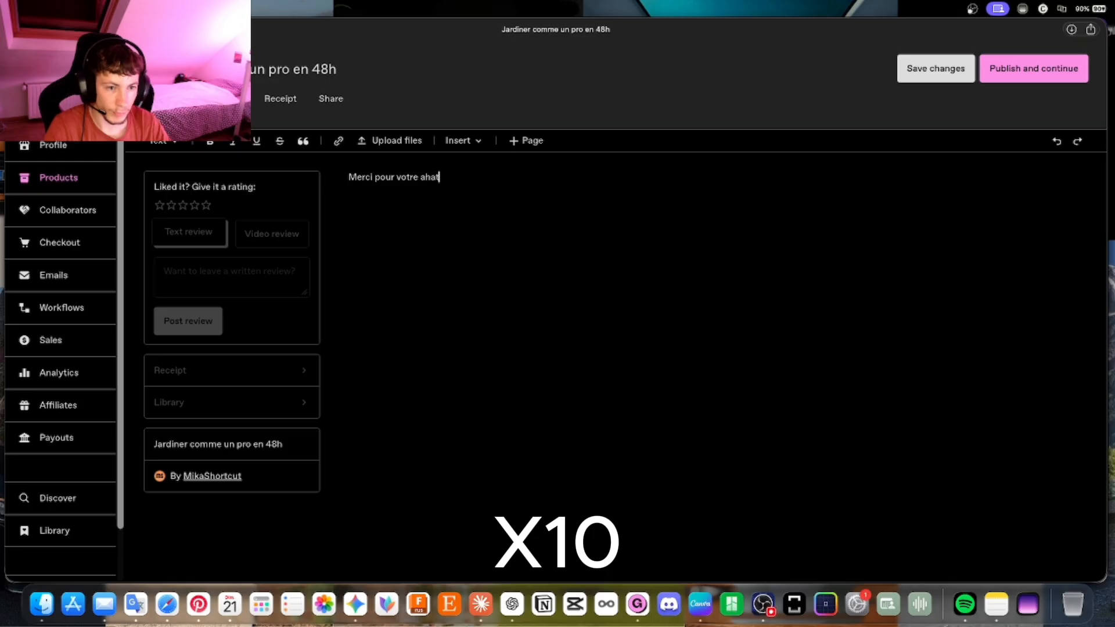
type(" !")
key("Return")
type("Profiter de mon ebook pour")
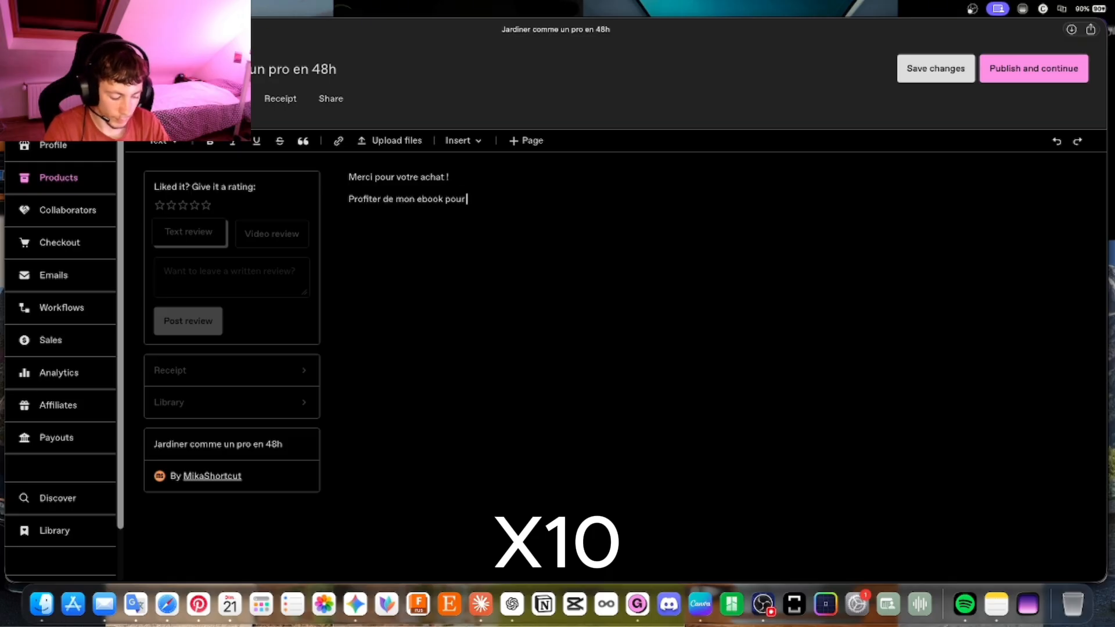
type(" embelir votre jardin.")
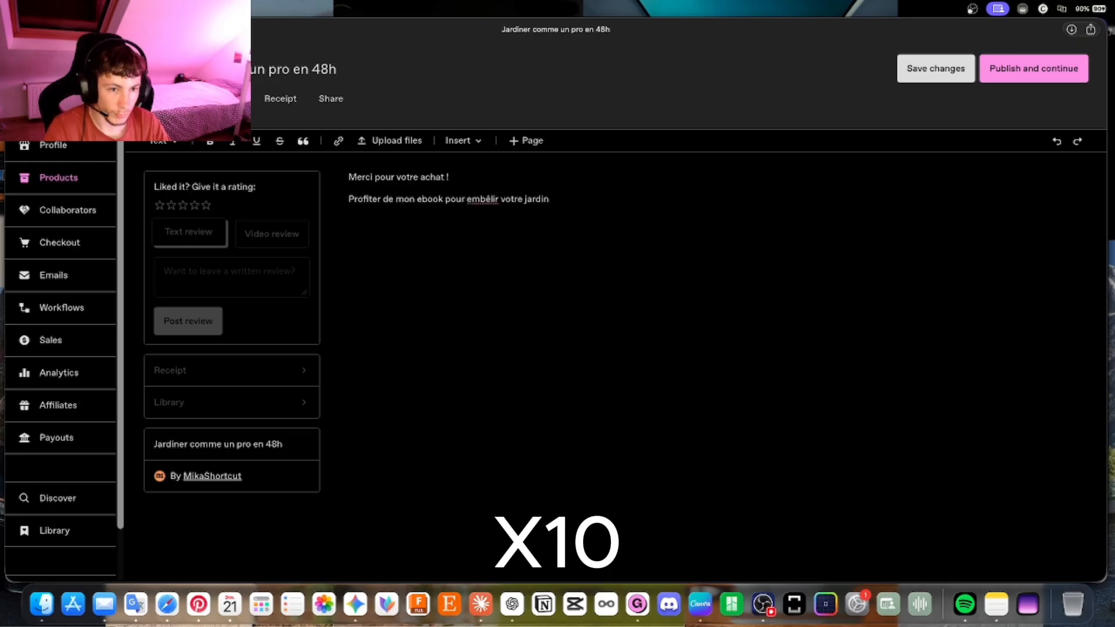
right_click(489, 199)
left_click(522, 158)
Format the thank-you line as Header and the sentence below it as Title, replacing "mon" with "ce".
left_click_drag(449, 177, 349, 177)
left_click(463, 140)
left_click(166, 142)
left_click(186, 195)
left_click(165, 143)
left_click(186, 216)
type("ce")
left_click(612, 228)
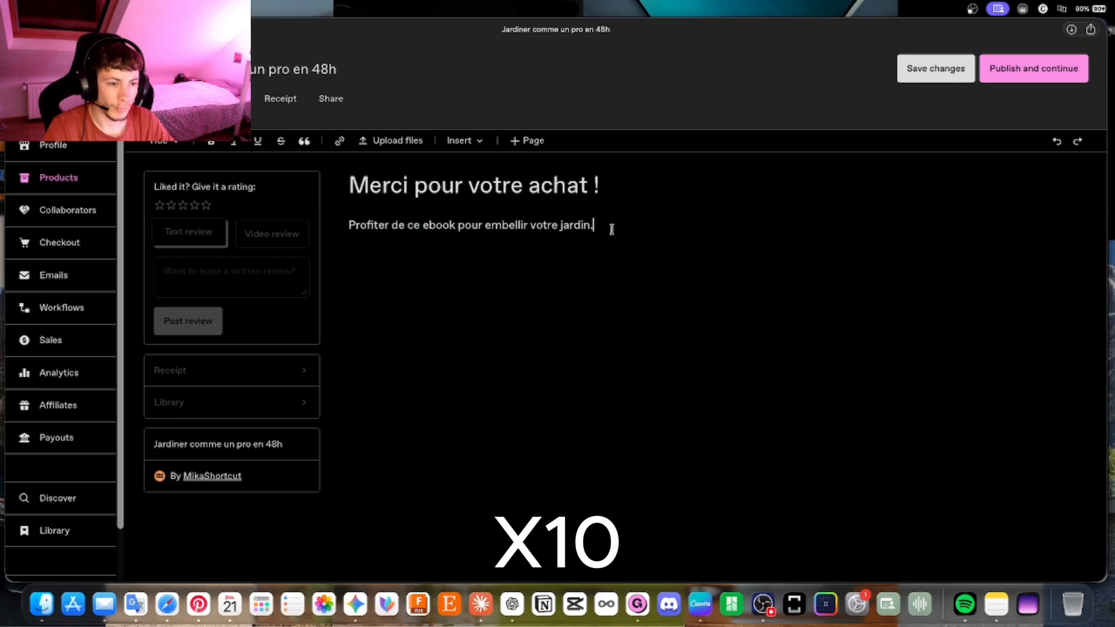
End the second sentence with "au fil des saisons" and a smiling emoji, and add the line "Ebook :" below it.
key("BackSpace")
type("au fil des saisons")
key("ctrl+super+space")
key("Return")
key("Return")
type("Jar")
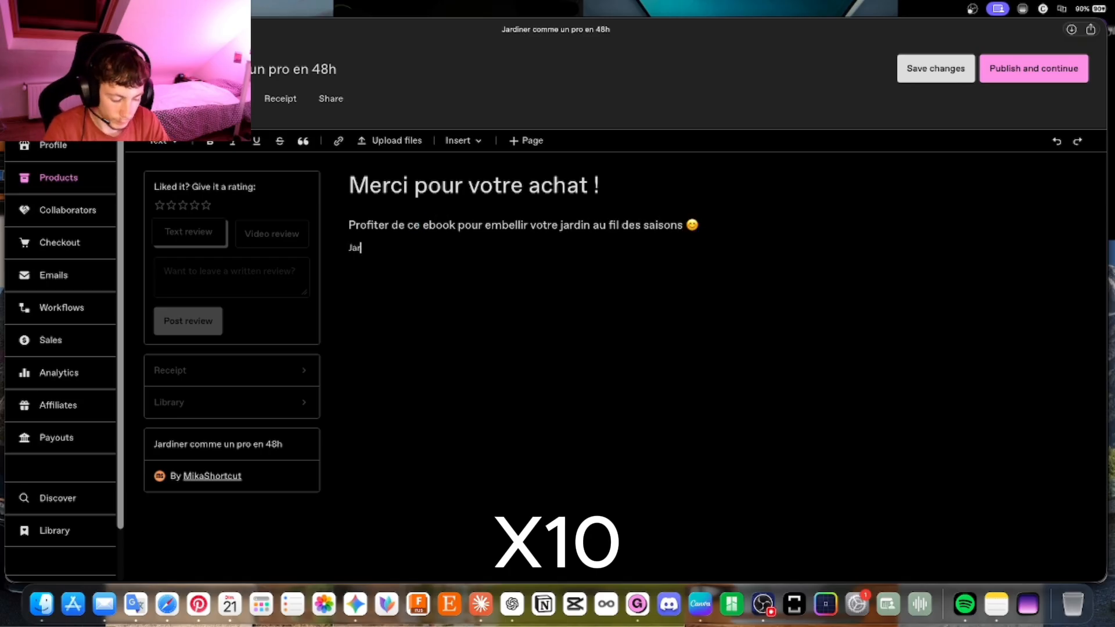
type("Ebook :")
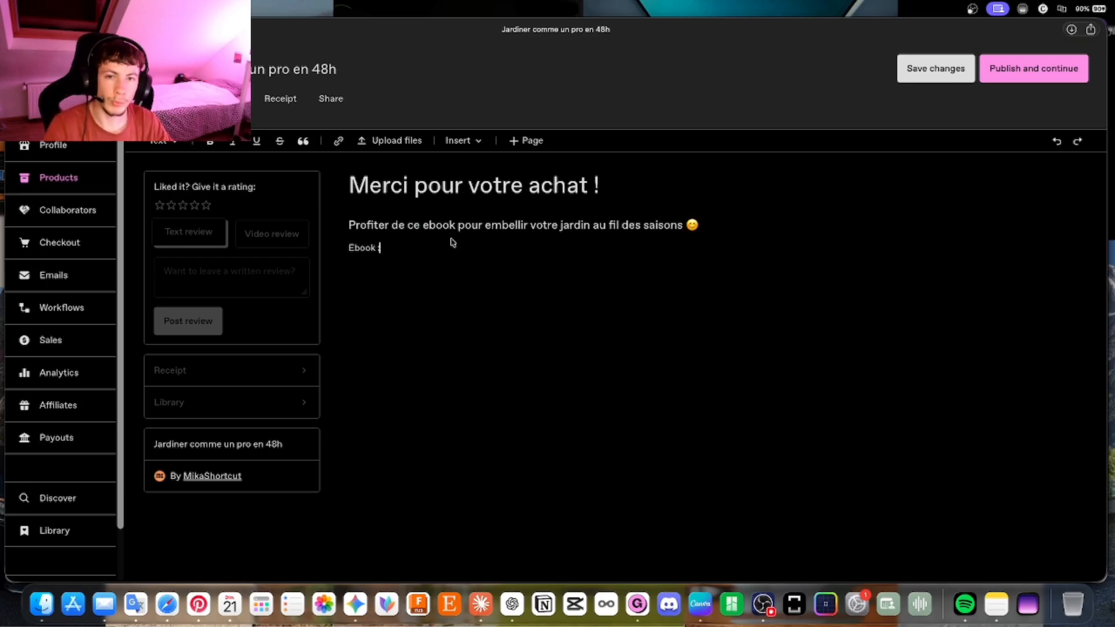
Upload the Jardiner_comme_un_Pro_en_48H PDF from the computer below the "Ebook :" line.
triple_click(437, 176)
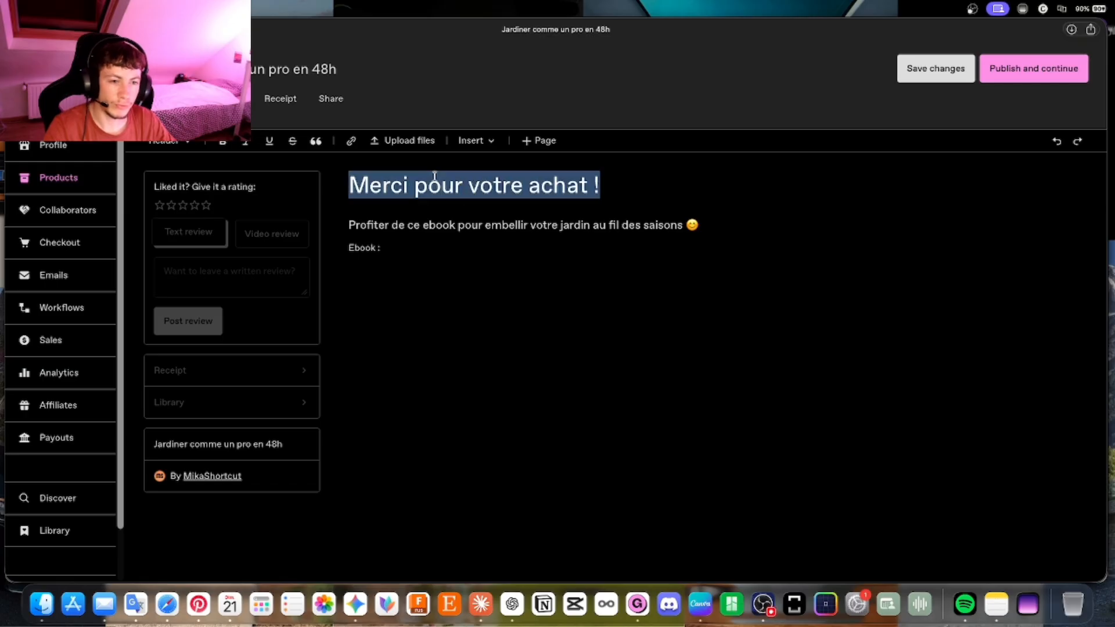
left_click(418, 263)
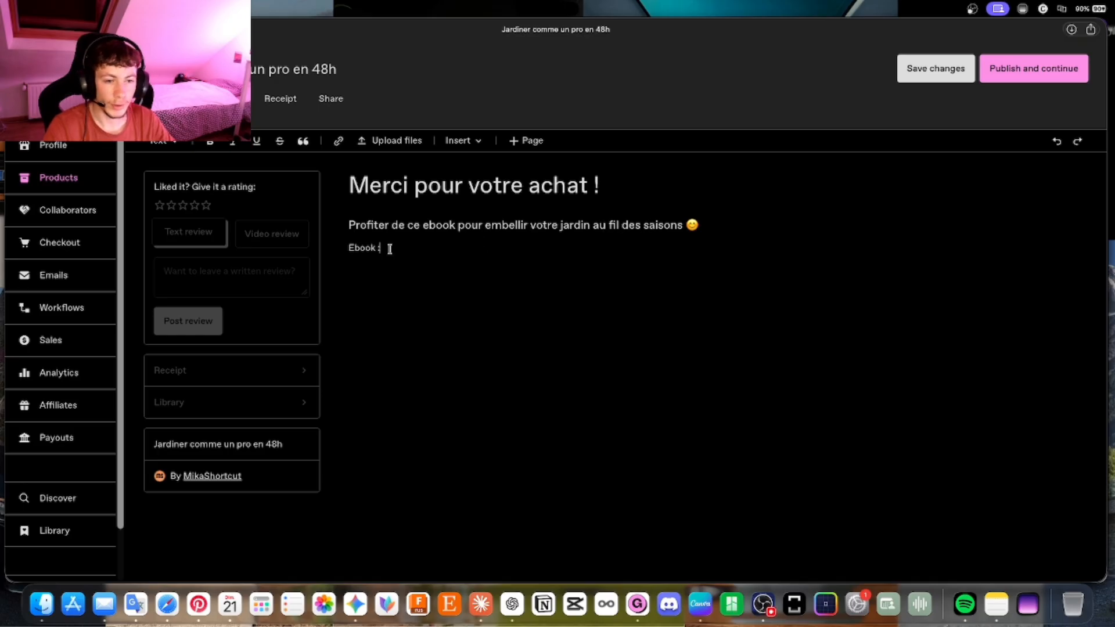
left_click(382, 142)
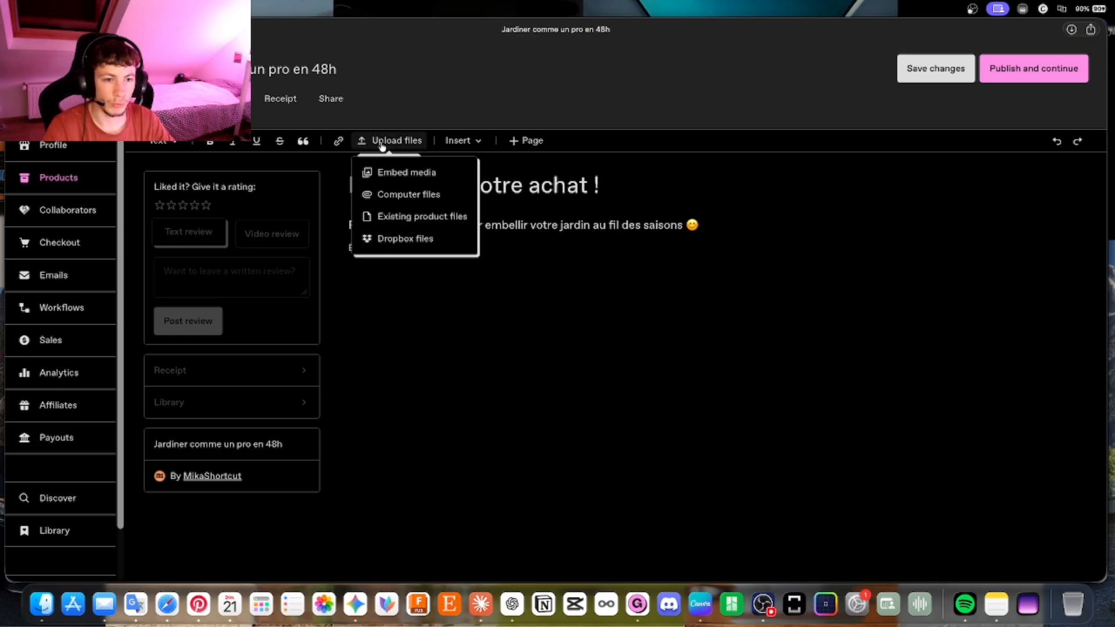
left_click(408, 199)
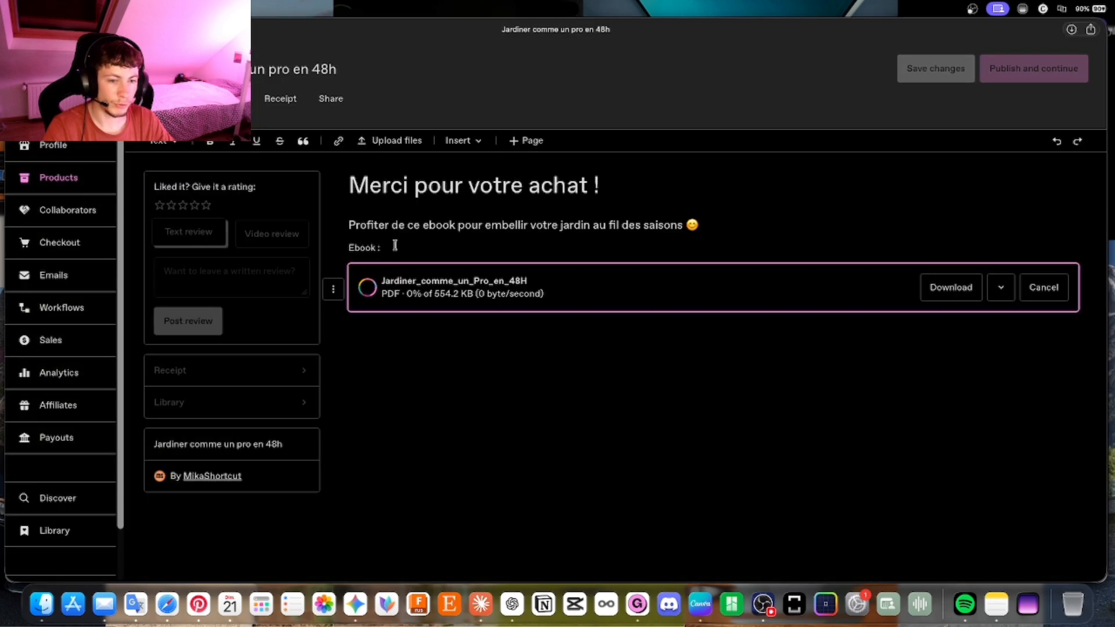
left_click(393, 337)
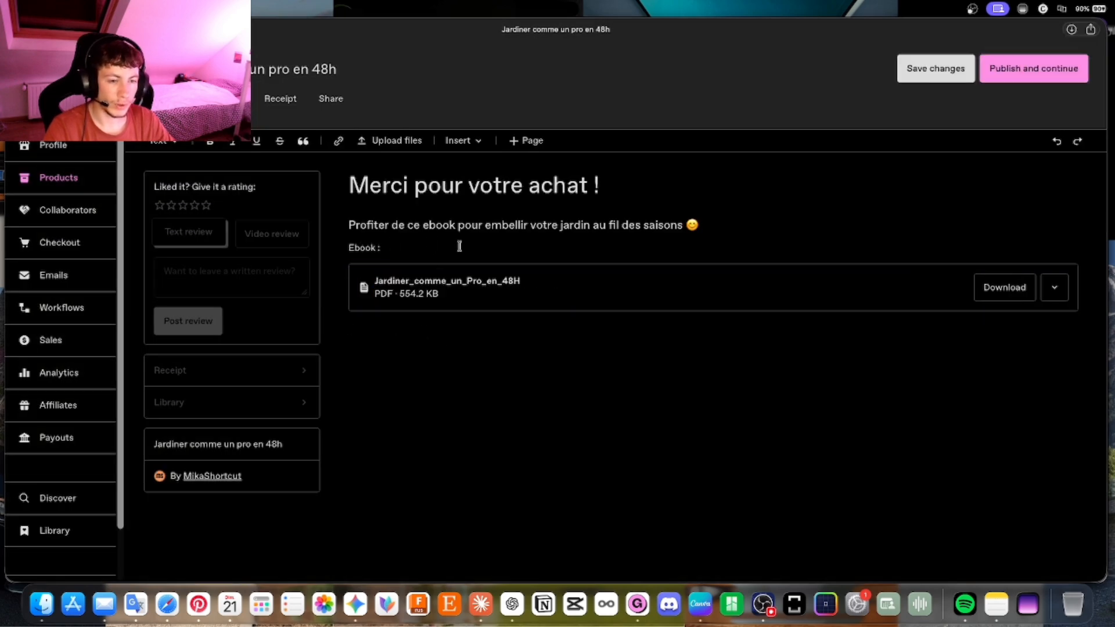
Insert a divider below the PDF file, followed by a More like this block of recommended products.
left_click(464, 141)
left_click(486, 195)
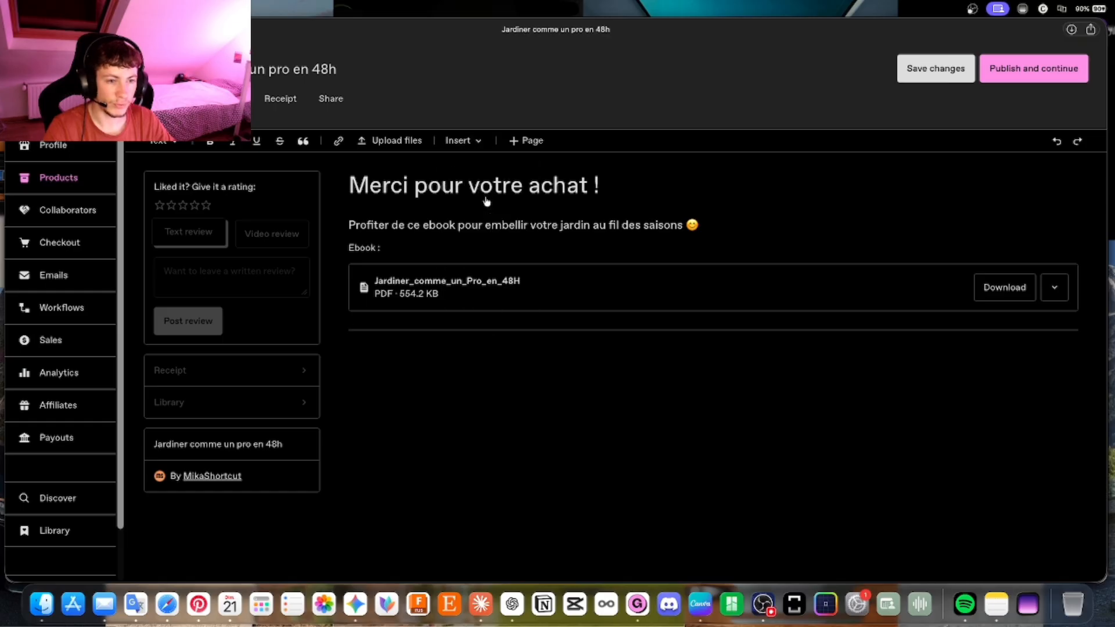
left_click(464, 142)
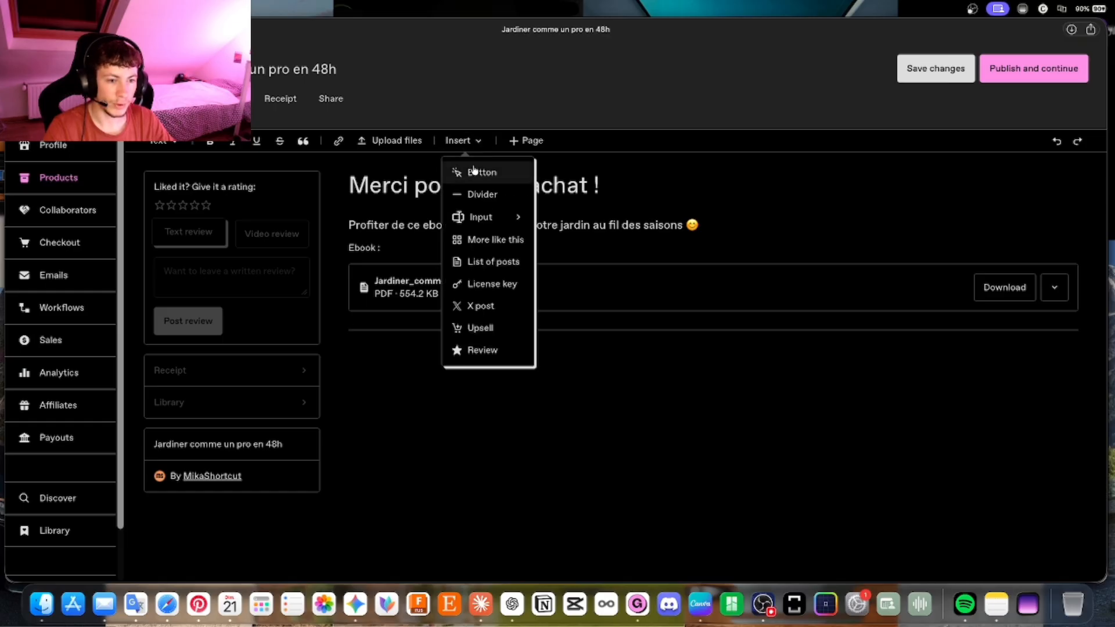
left_click(489, 239)
scroll(498, 296, "up", 2)
left_click(524, 239)
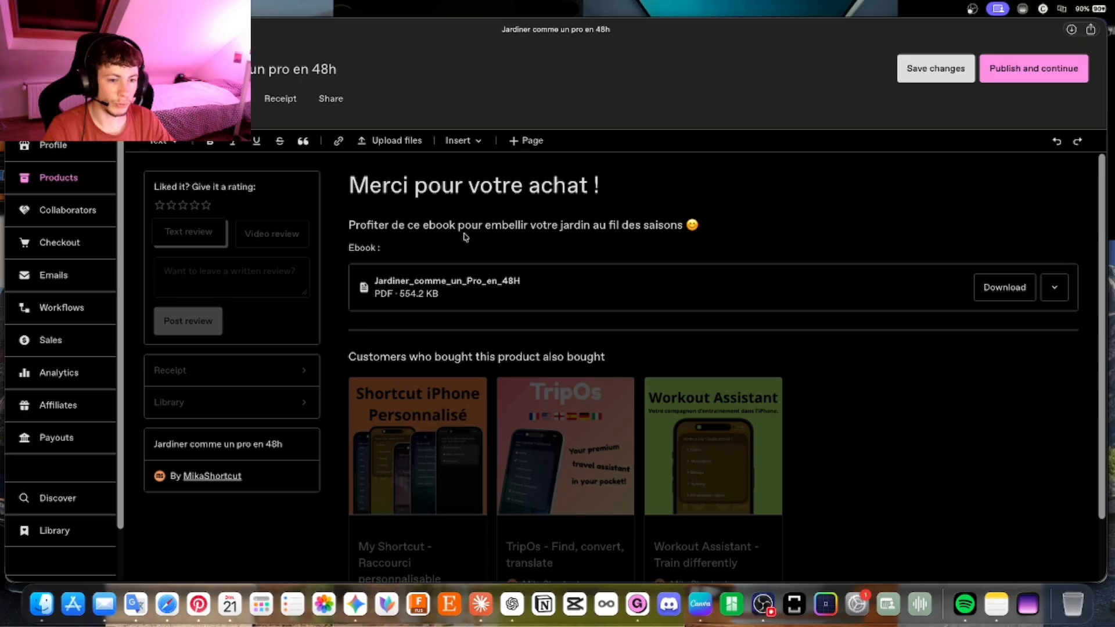
scroll(464, 236, "down", 2)
scroll(465, 237, "up", 2)
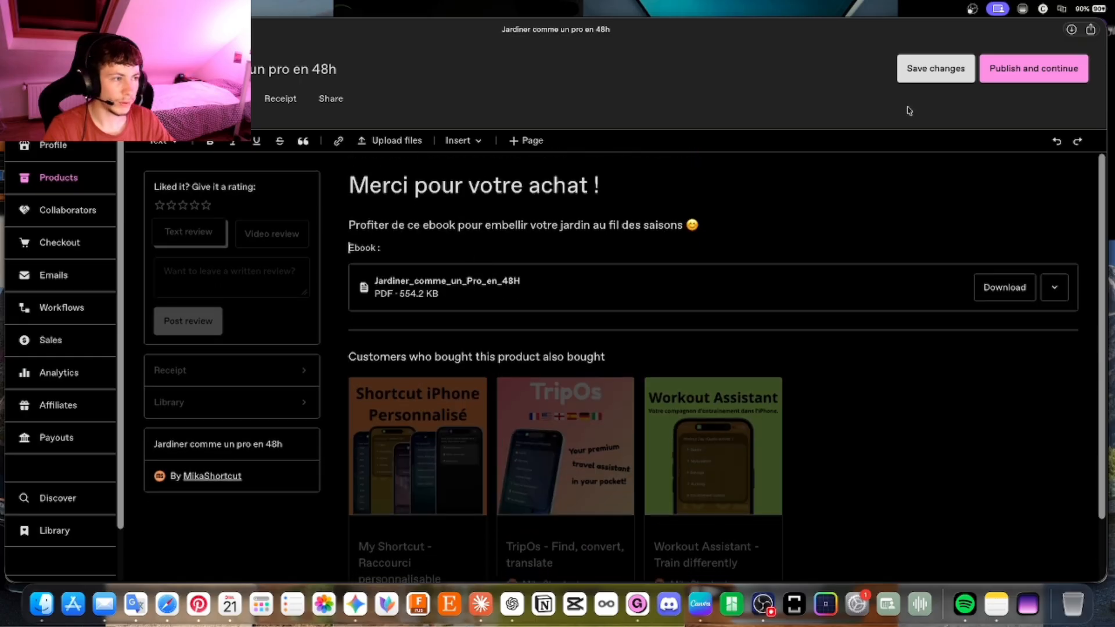
Publish the product and look over the landing page prompt and Discover options in its sharing settings.
left_click(1021, 65)
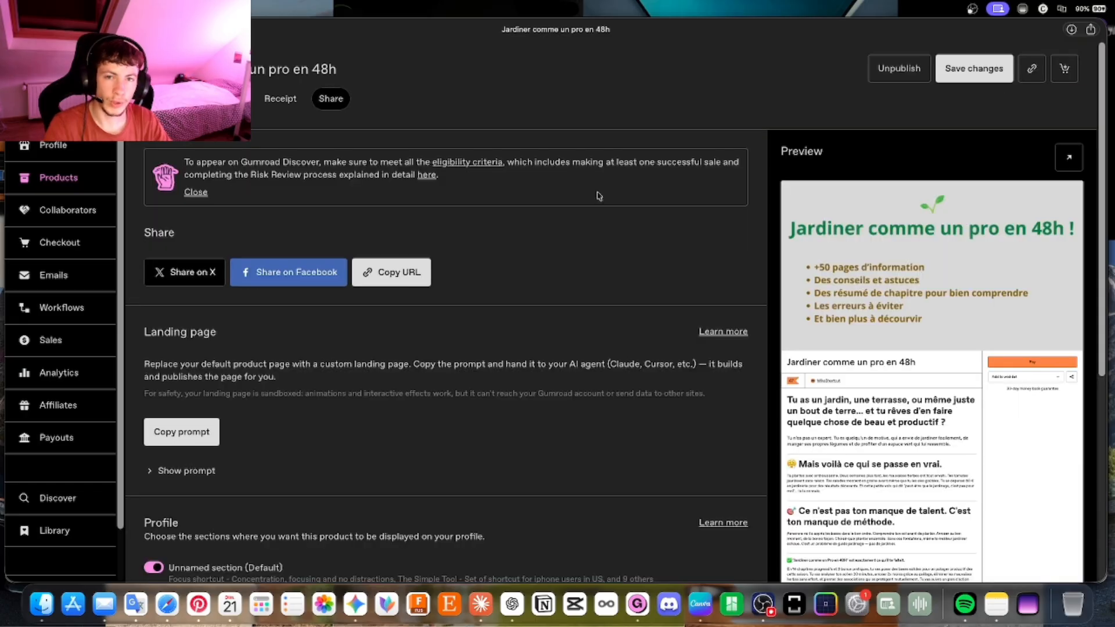
scroll(580, 281, "down", 3)
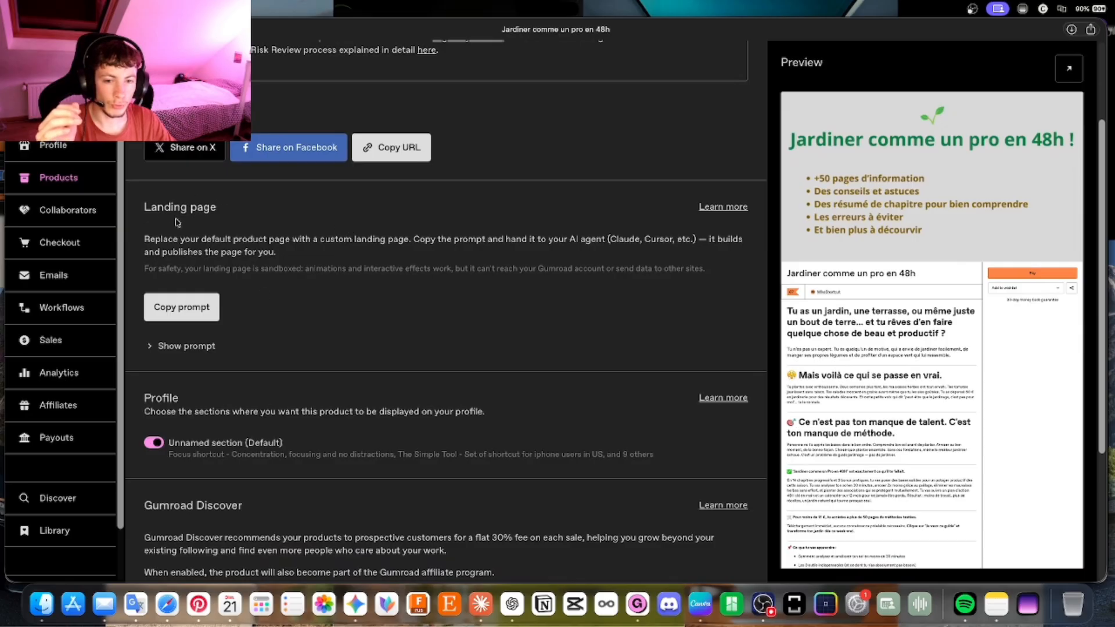
left_click(164, 346)
scroll(317, 424, "down", 10)
scroll(317, 423, "down", 5)
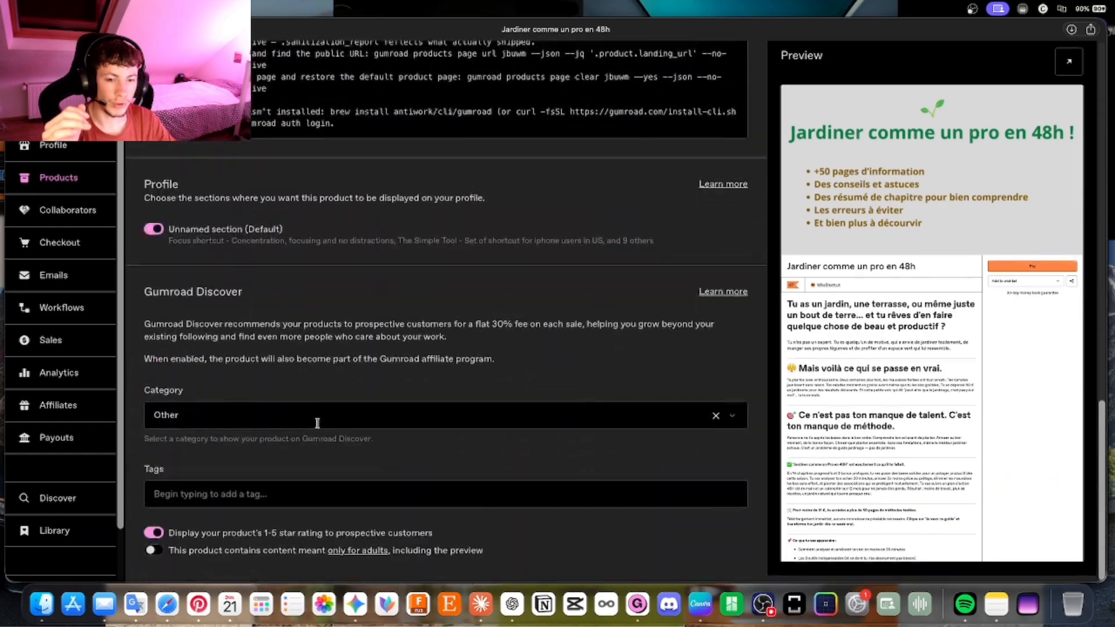
scroll(317, 424, "up", 10)
left_click(192, 390)
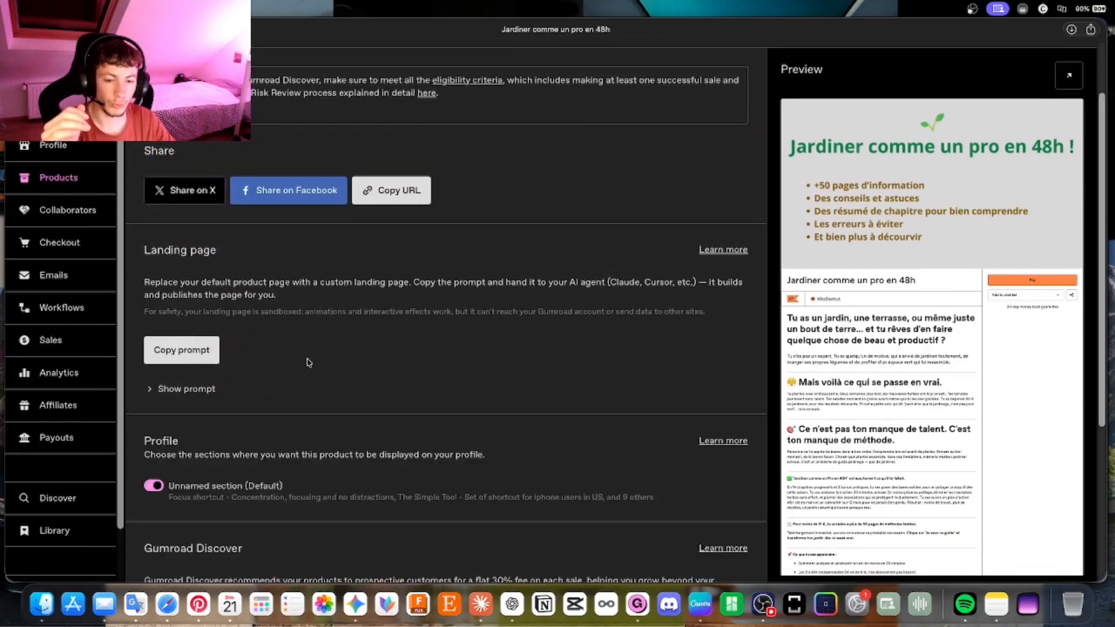
Examine how the gardening ebook appears among the other products on the public profile page, and return to its sharing settings.
scroll(201, 204, "down", 5)
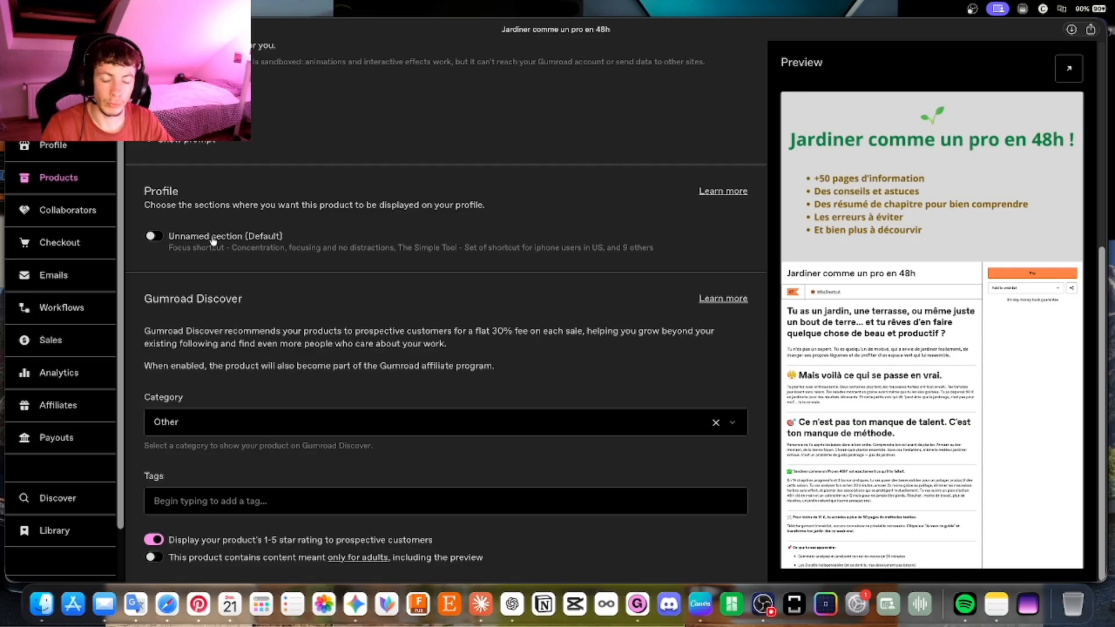
scroll(58, 282, "down", 2)
scroll(58, 232, "up", 3)
left_click(70, 146)
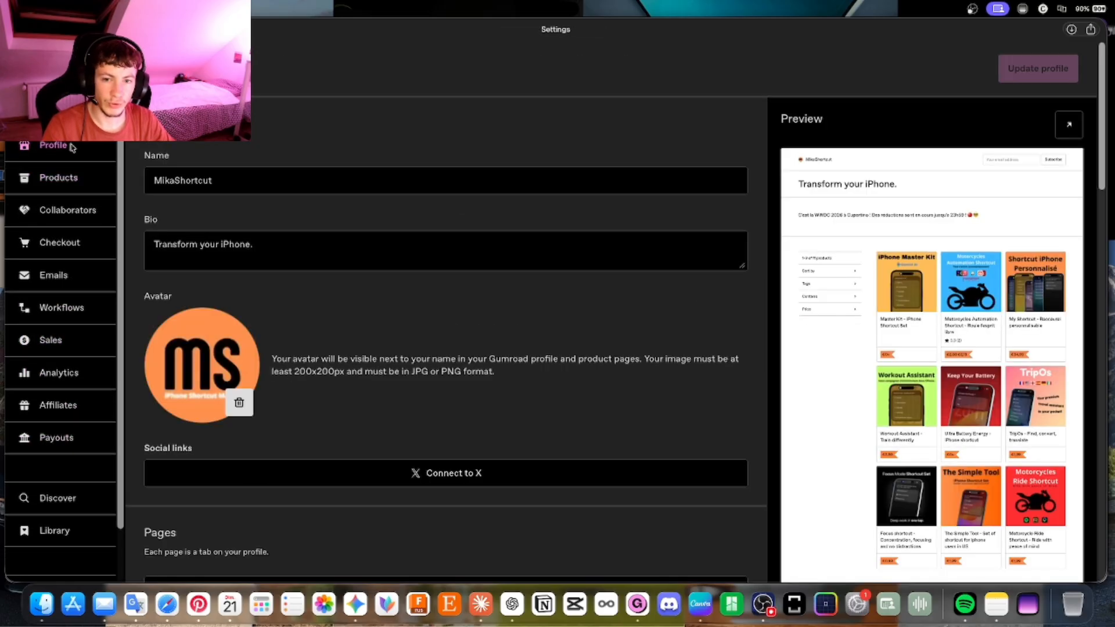
left_click(1068, 125)
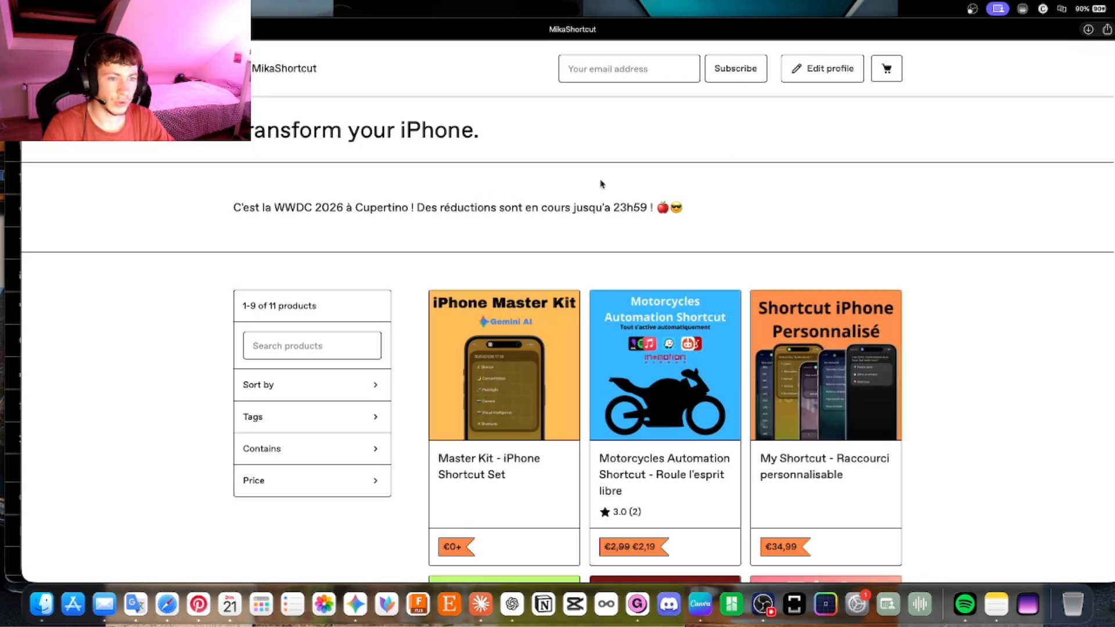
scroll(666, 246, "down", 20)
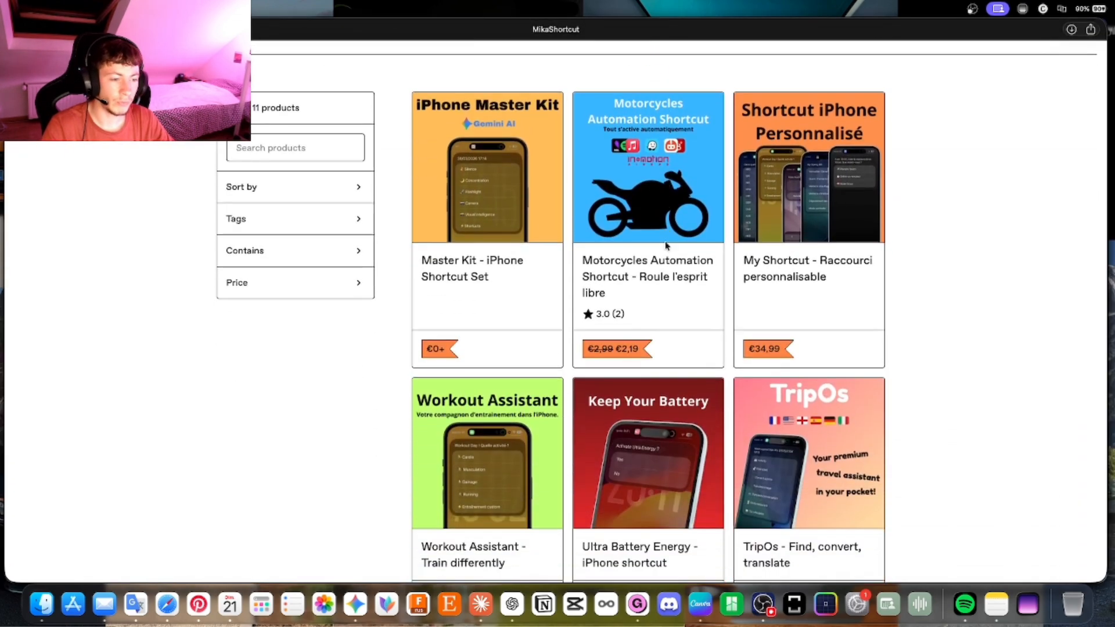
scroll(666, 246, "up", 10)
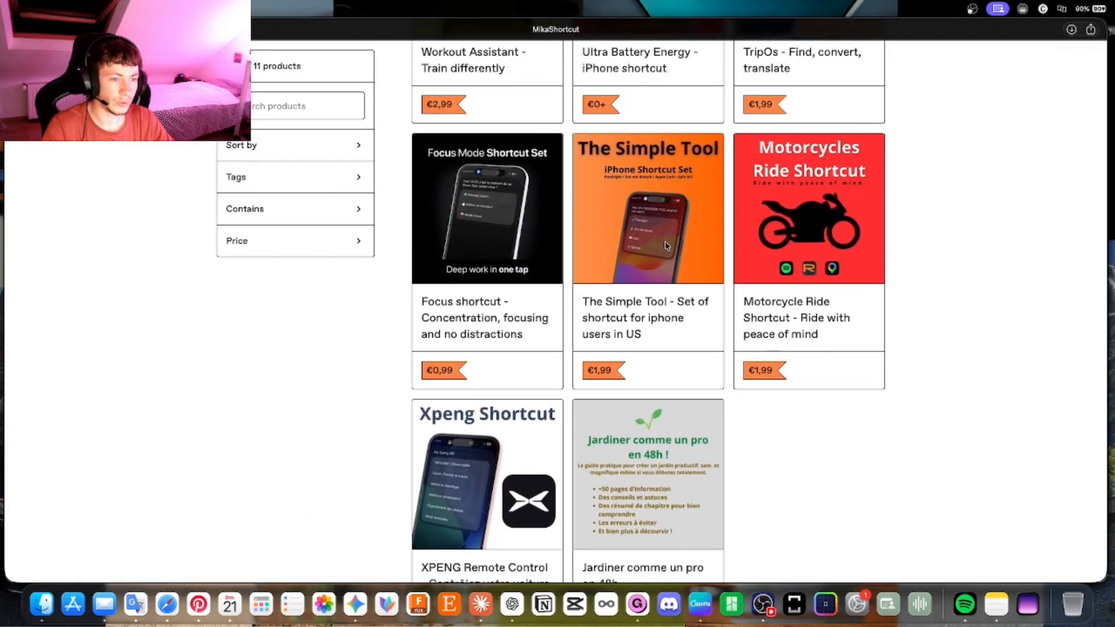
scroll(666, 246, "up", 10)
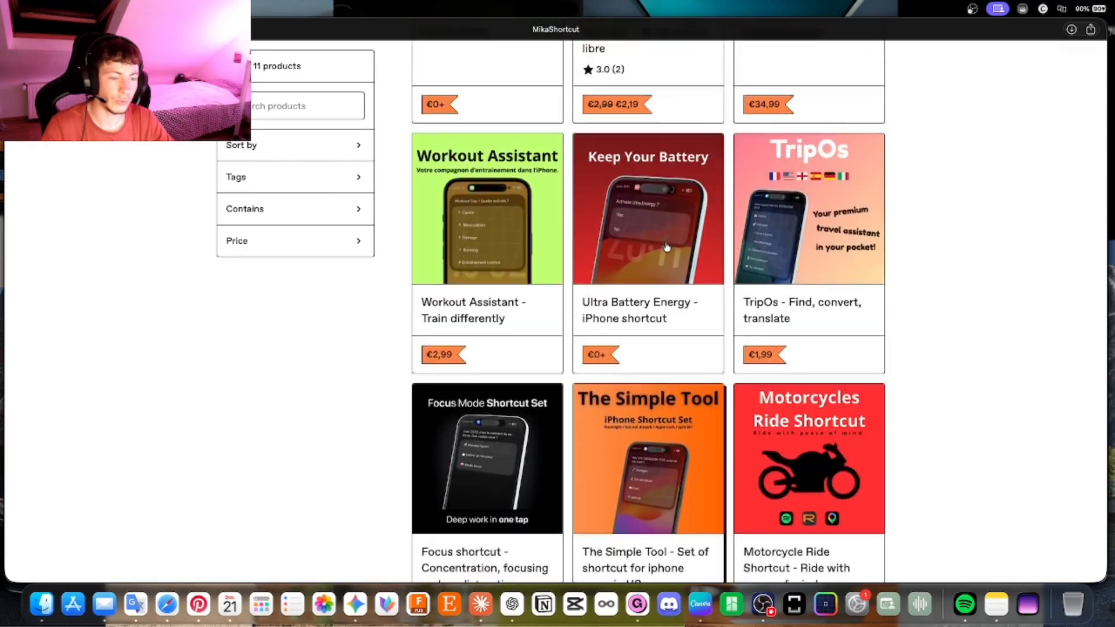
scroll(666, 245, "down", 15)
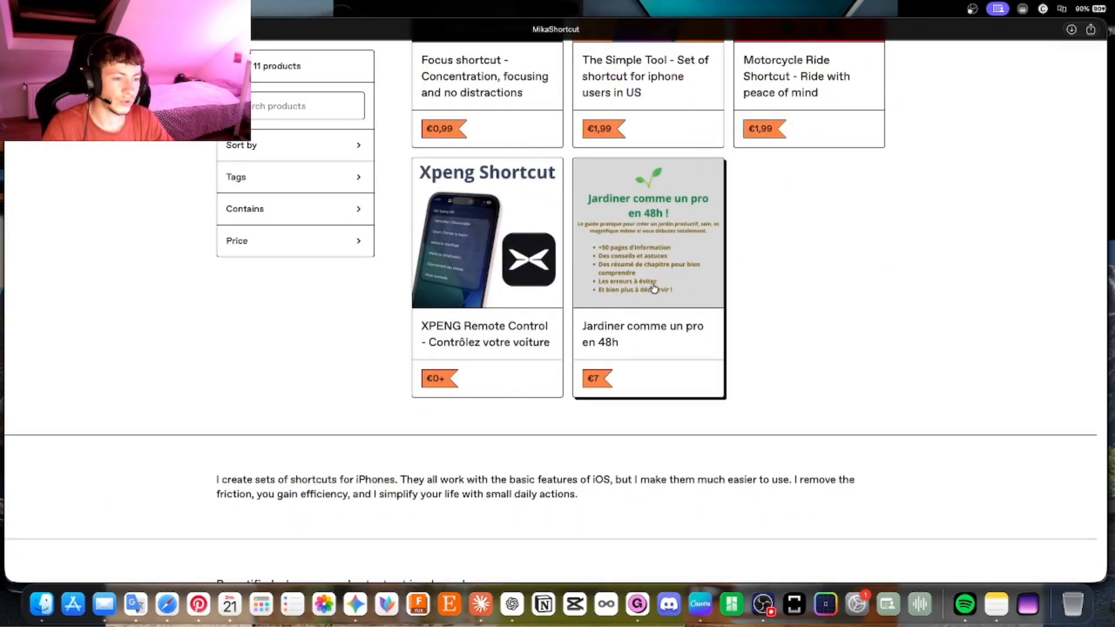
left_click(68, 29)
left_click(69, 29)
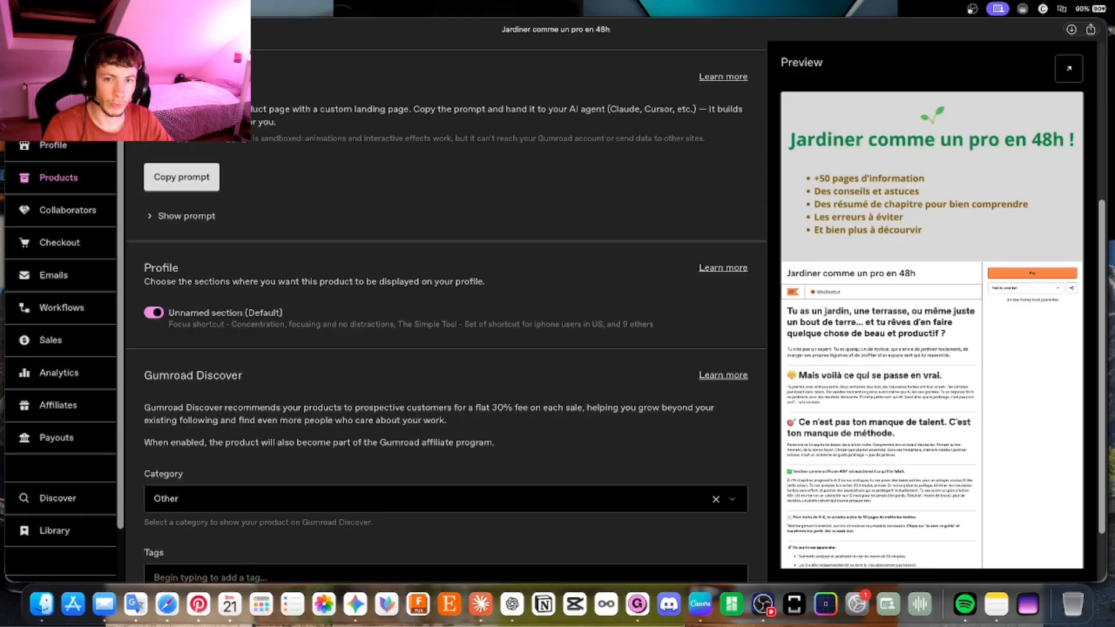
Turn off the product's display in the default profile section and check the Discover category field.
scroll(260, 384, "down", 1)
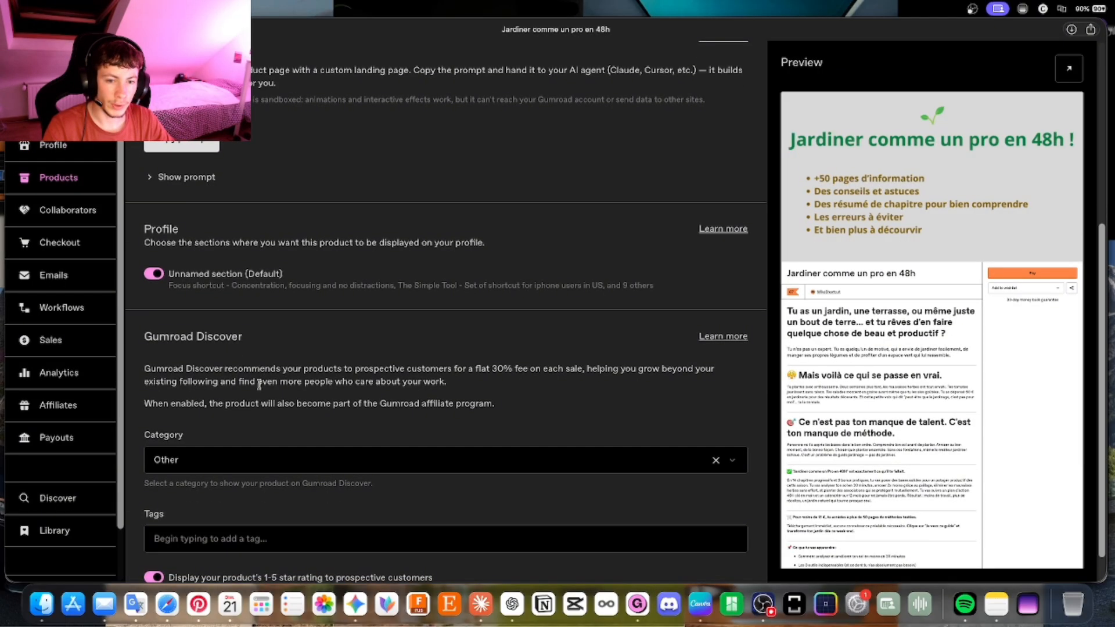
left_click(154, 273)
scroll(305, 336, "down", 1)
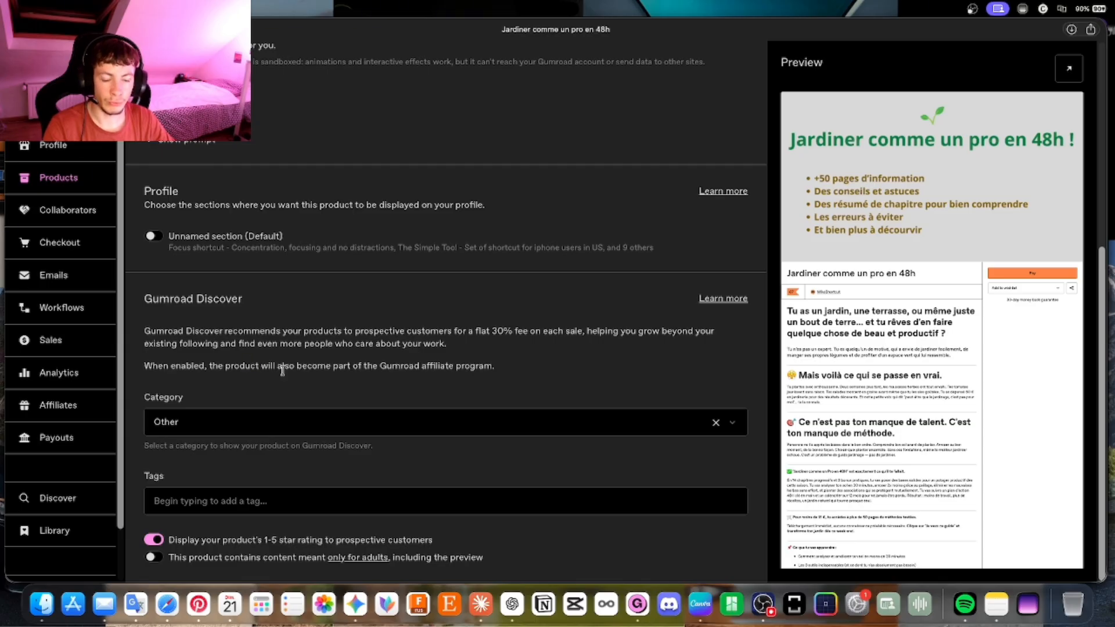
left_click(360, 411)
left_click(347, 395)
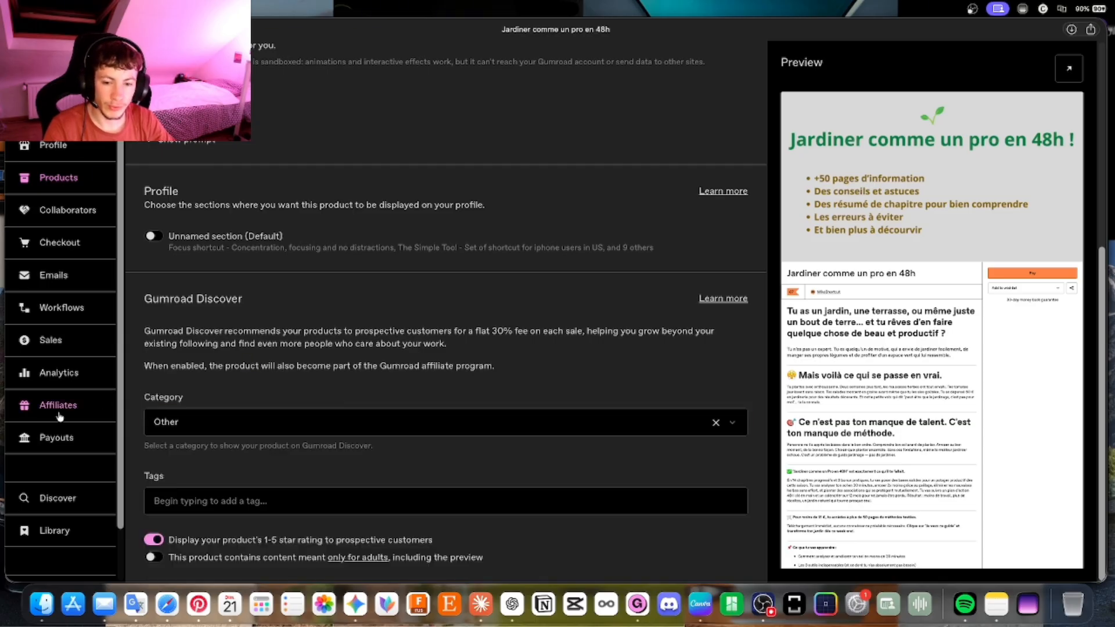
Look over the product categories on the Gumroad Discover marketplace and return to the ebook's sharing settings.
scroll(59, 427, "down", 3)
left_click(61, 442)
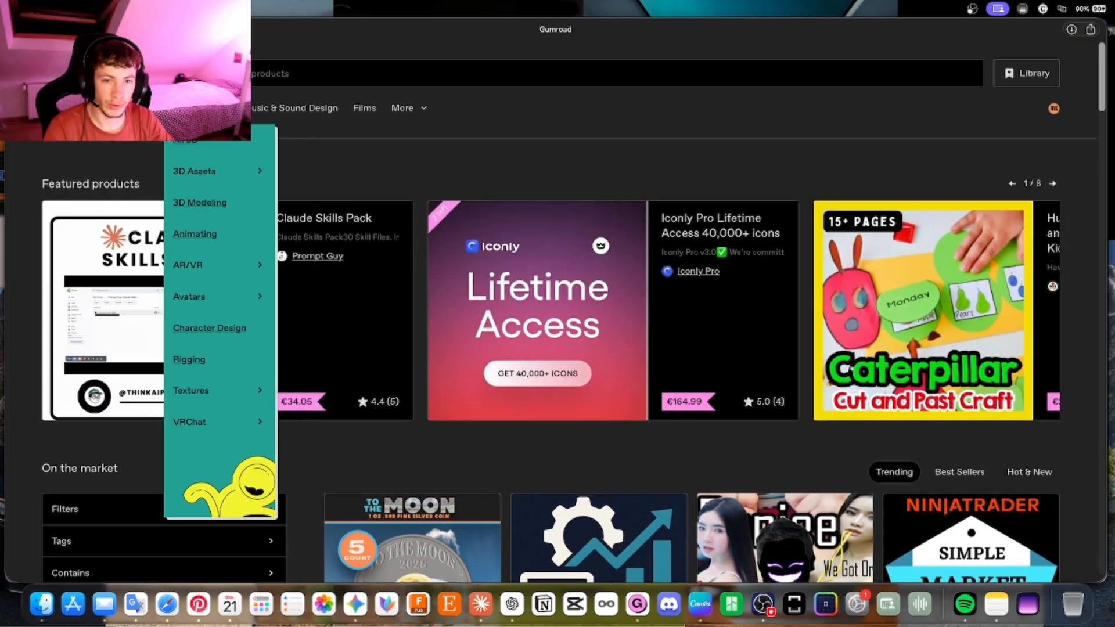
mouse_move(320, 108)
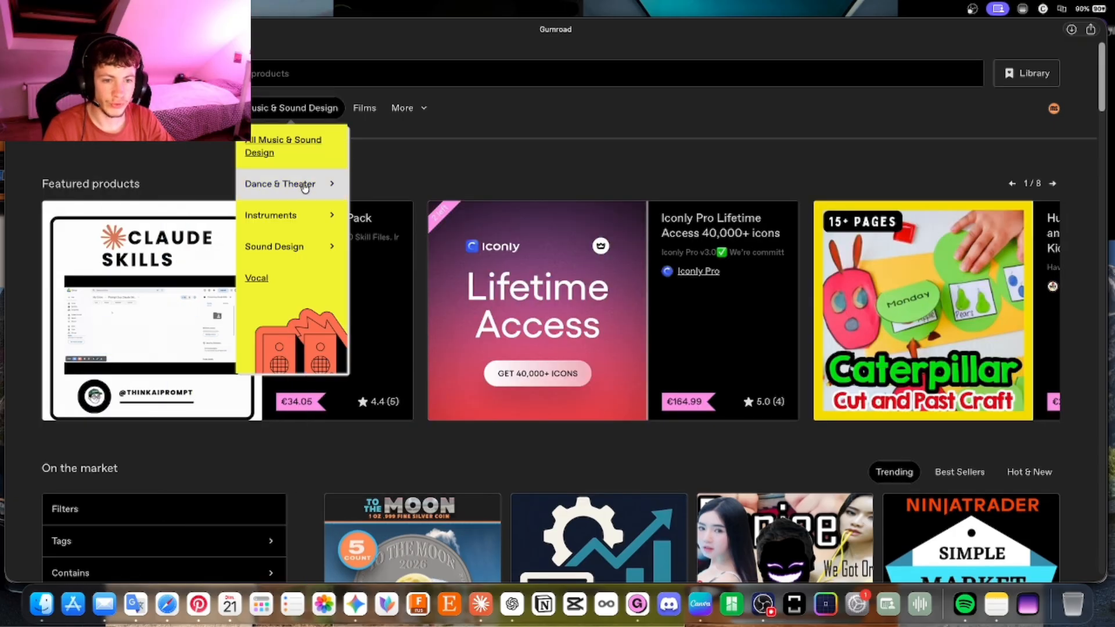
mouse_move(216, 109)
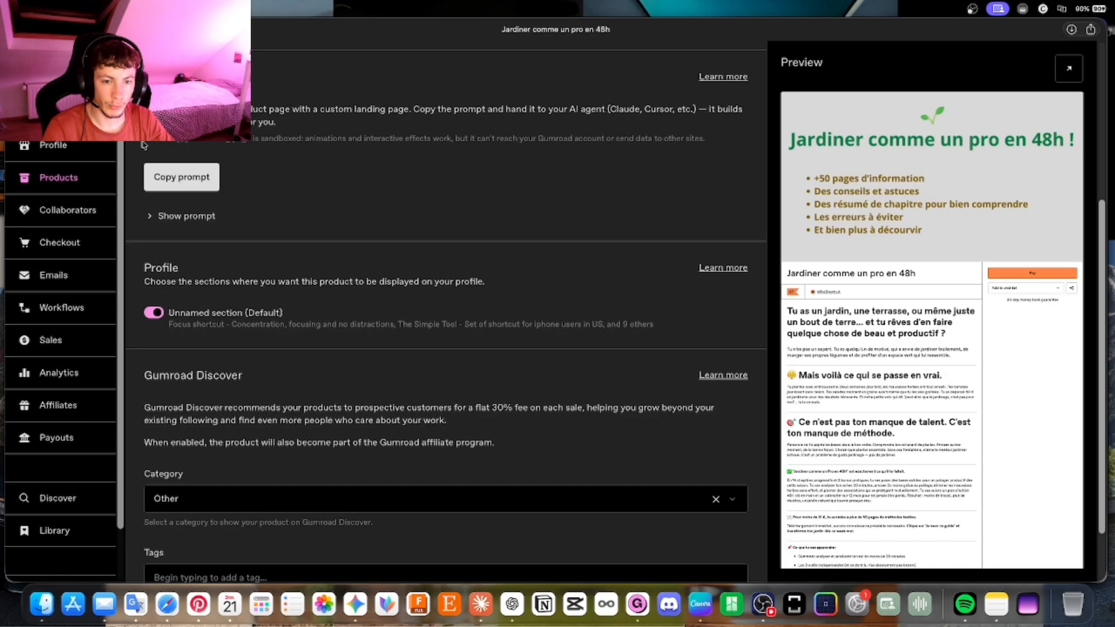
scroll(272, 372, "down", 2)
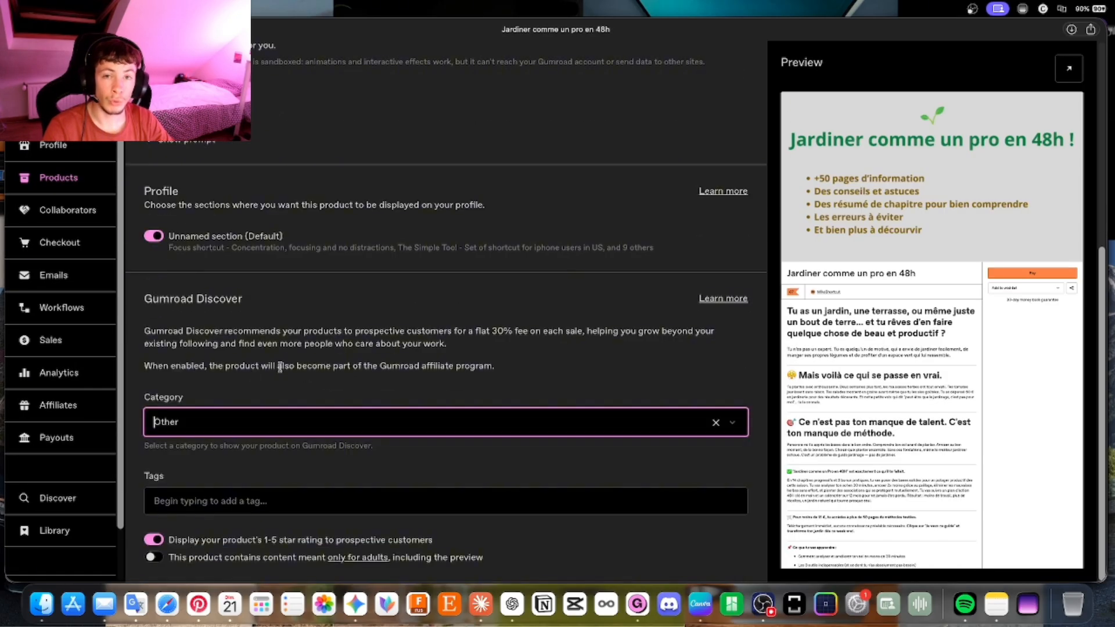
Set the product's Gumroad Discover category to Self Improvement > Outdoors.
left_click(257, 416)
left_click(251, 424)
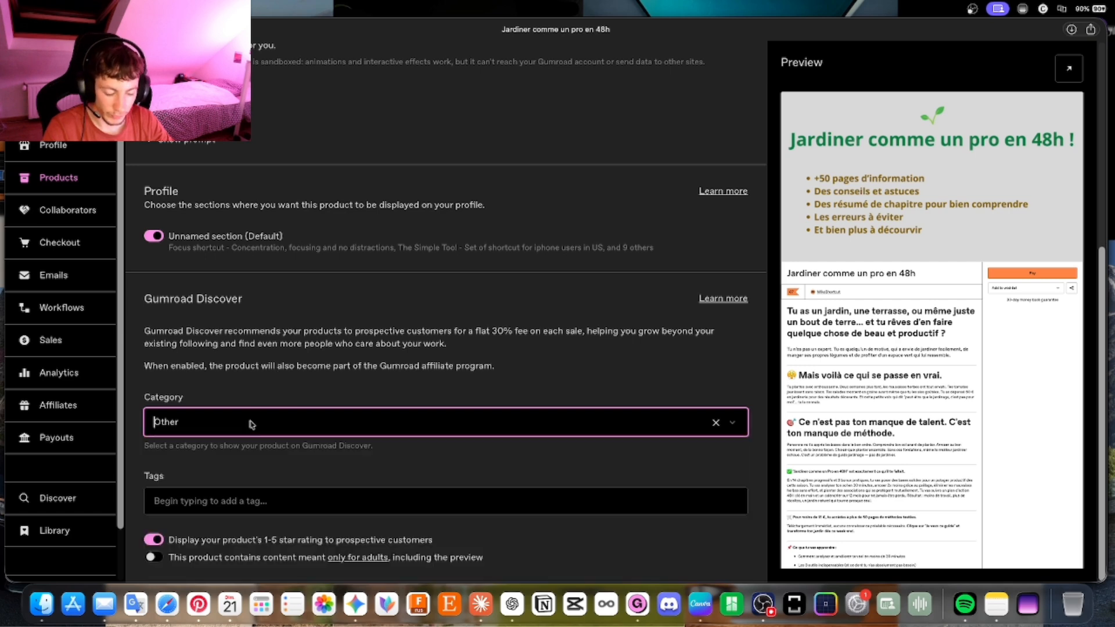
type("self impro")
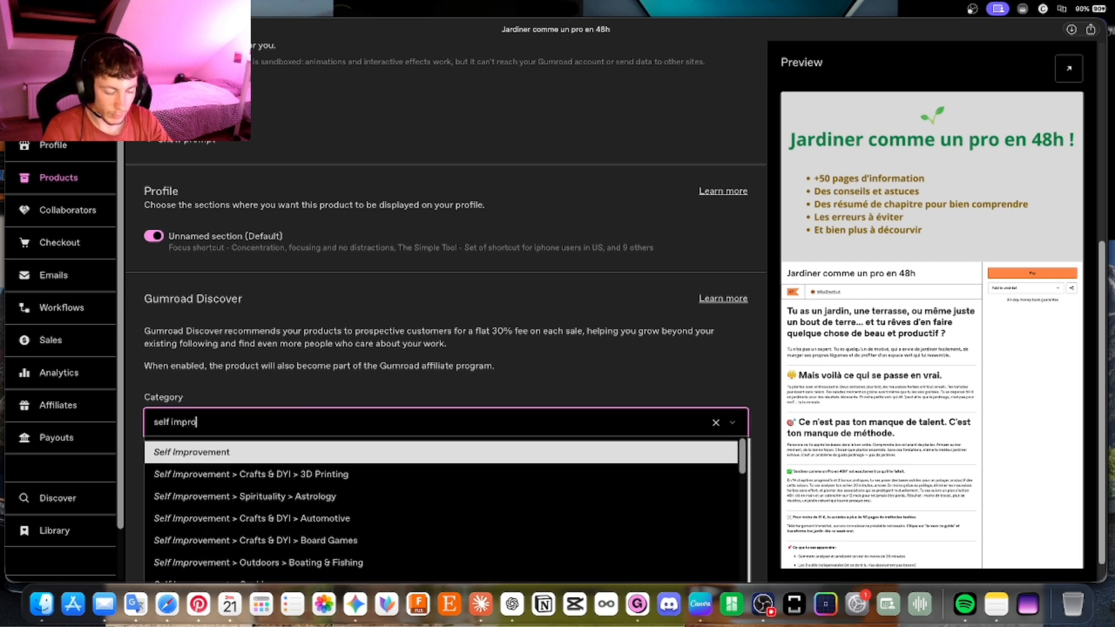
scroll(355, 354, "down", 1)
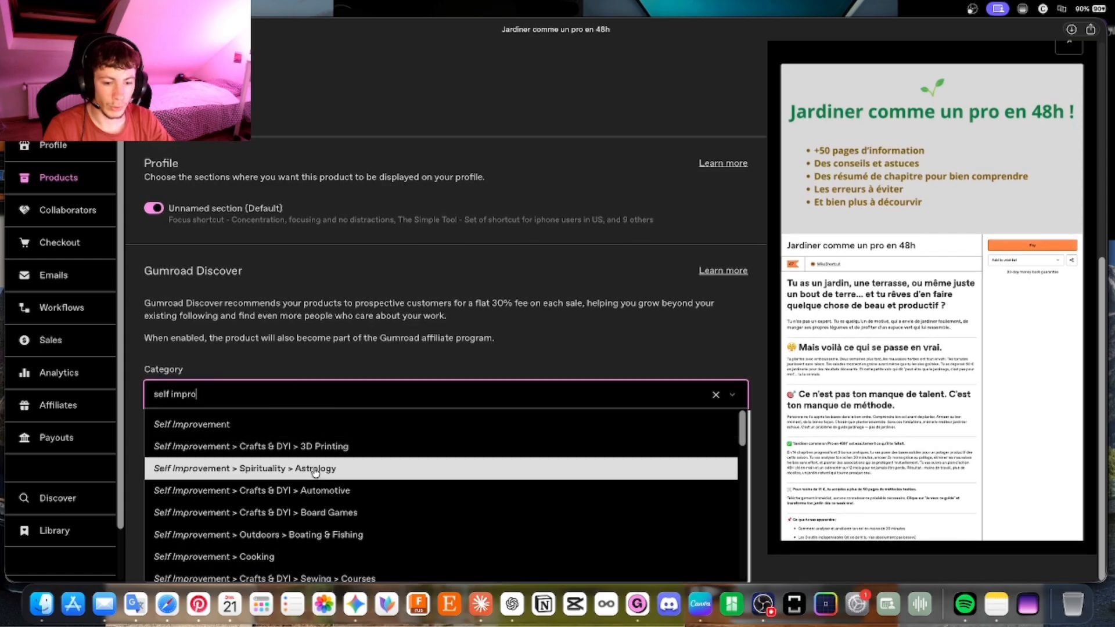
scroll(316, 472, "down", 1)
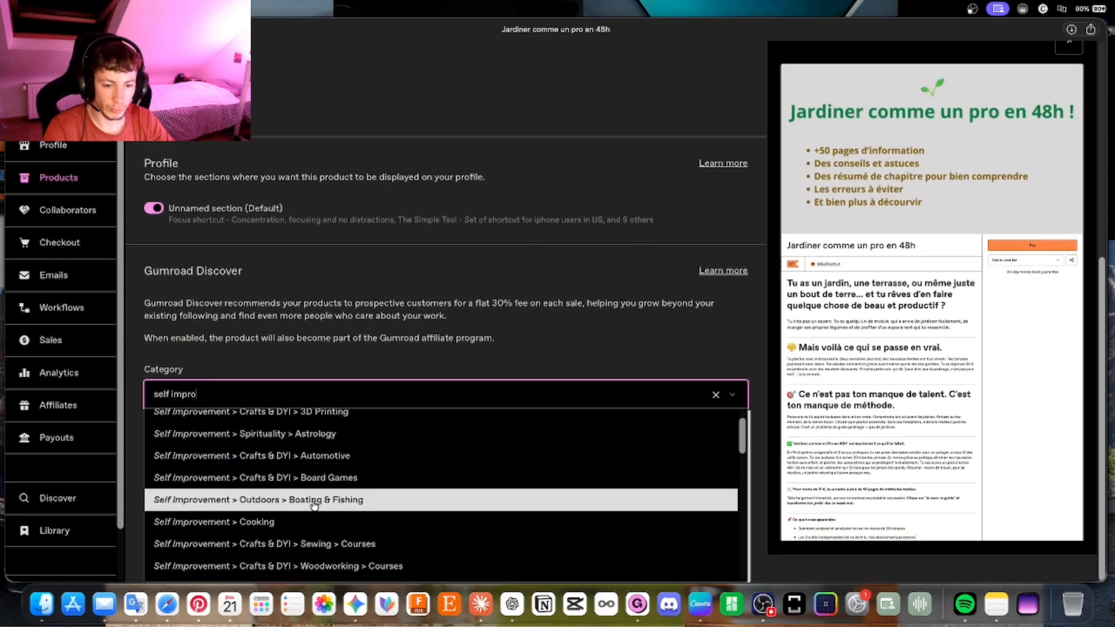
scroll(313, 503, "down", 1)
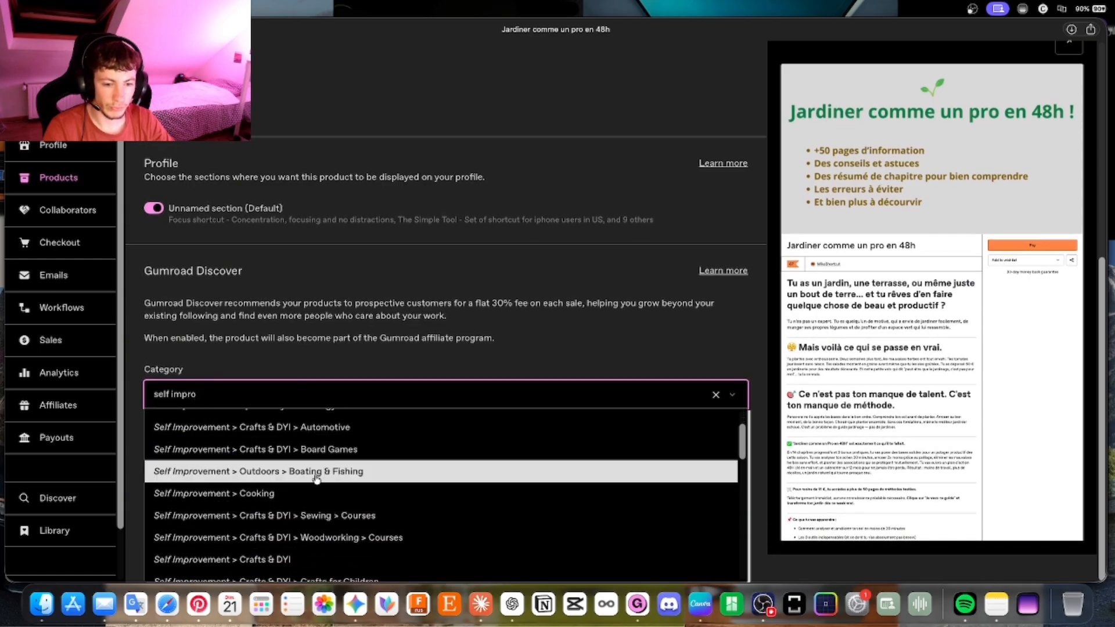
scroll(316, 479, "down", 10)
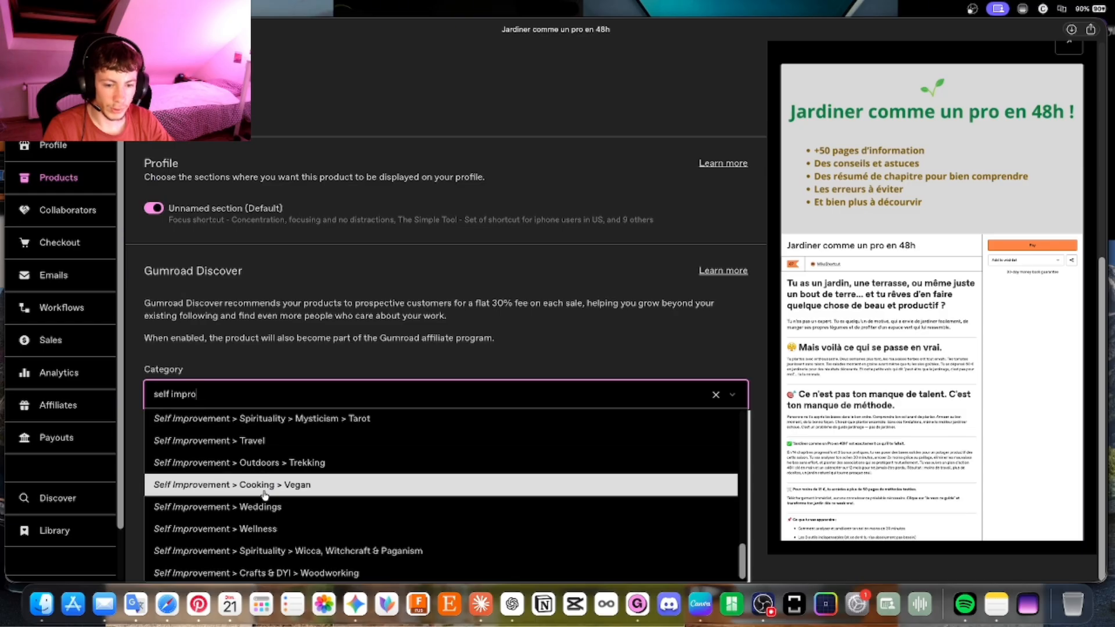
scroll(264, 494, "up", 5)
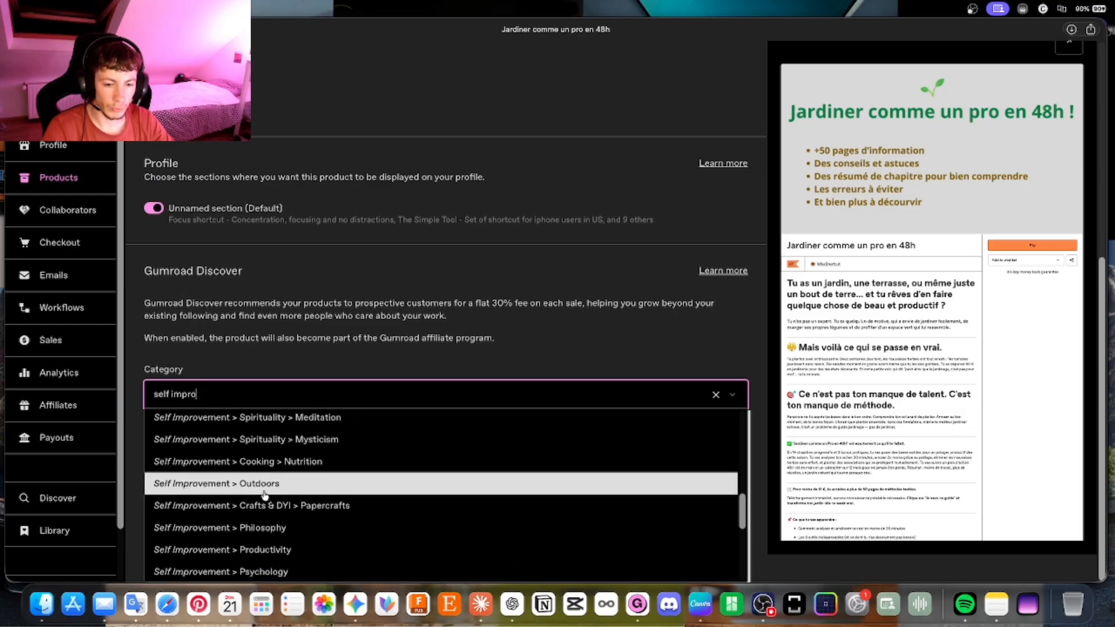
left_click(264, 487)
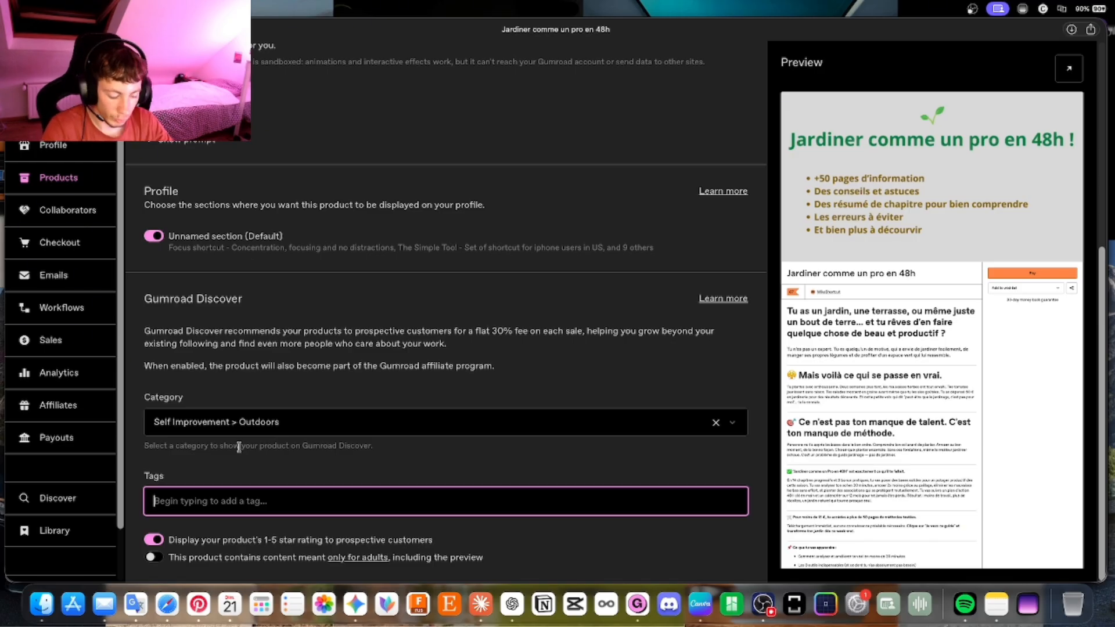
Add the tags "jardinage débutant", "jardinage", "ebook jardinage" and "jardinage bio" to the product, and save the changes.
type("jardinage")
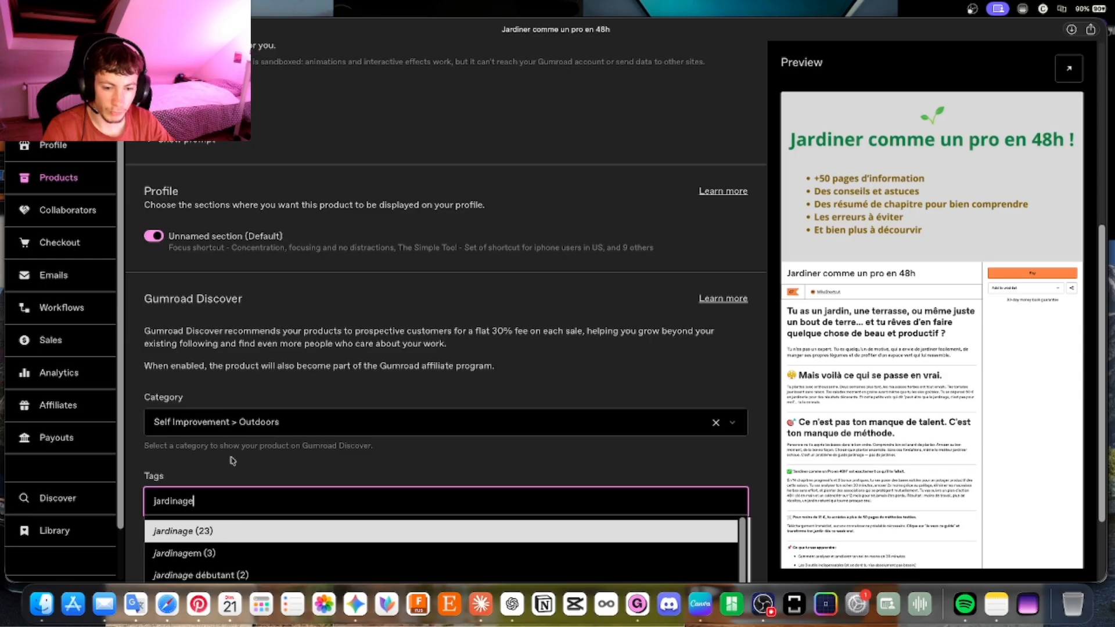
scroll(232, 460, "down", 2)
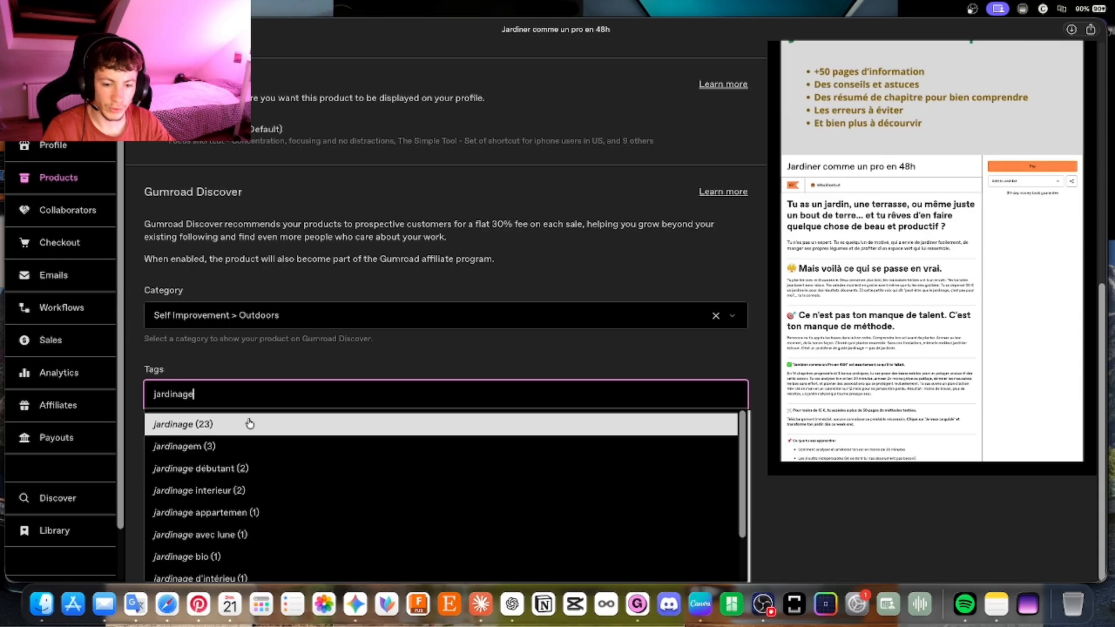
left_click(231, 468)
type("jard")
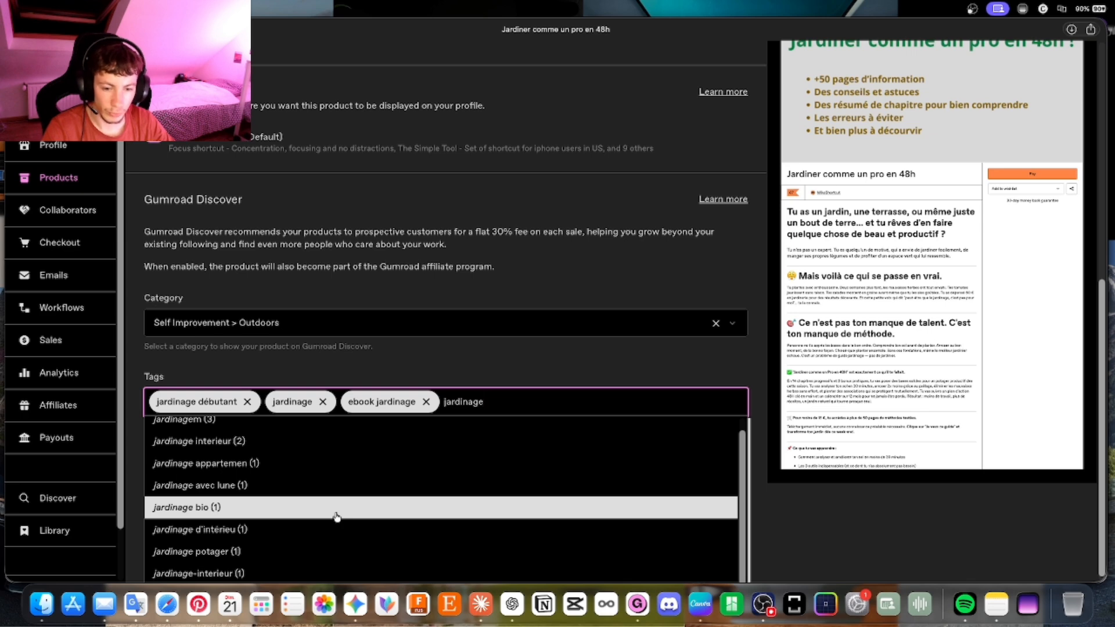
left_click(302, 516)
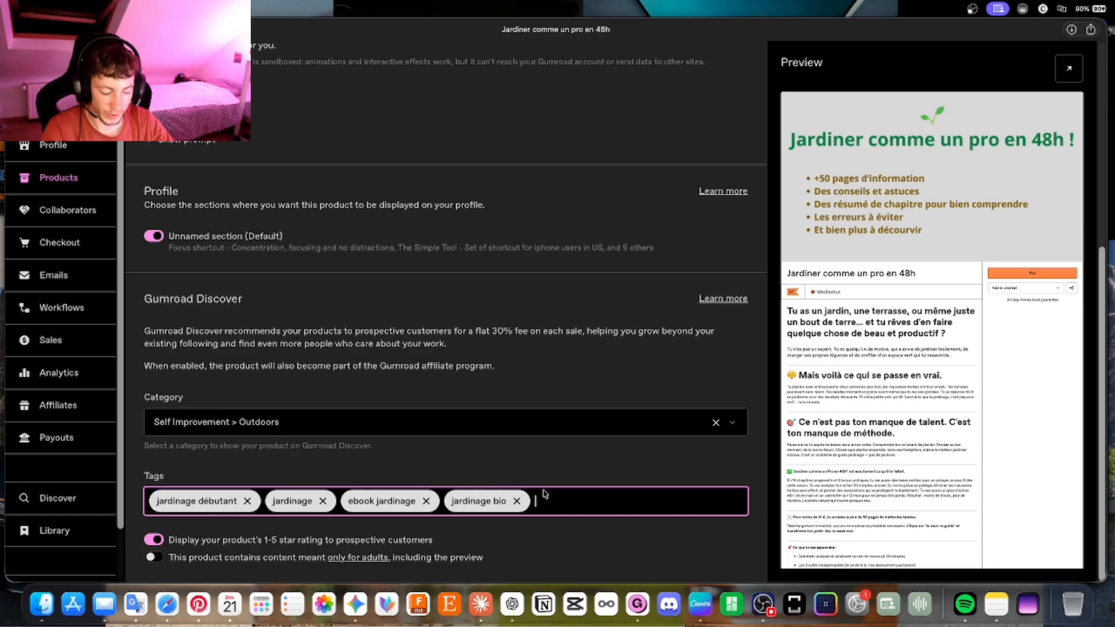
left_click(983, 77)
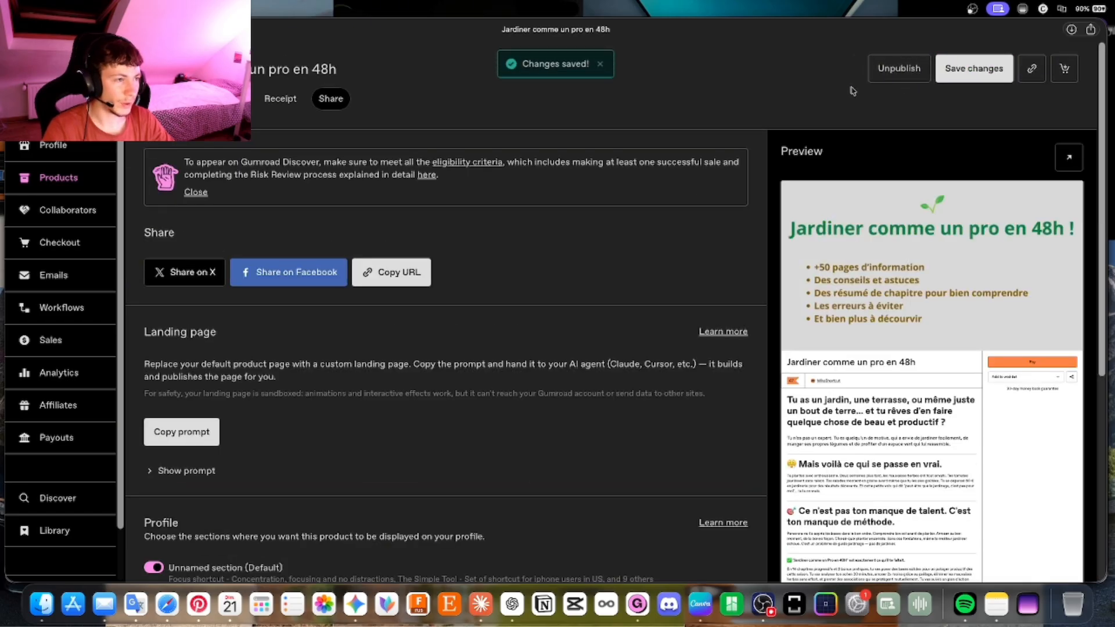